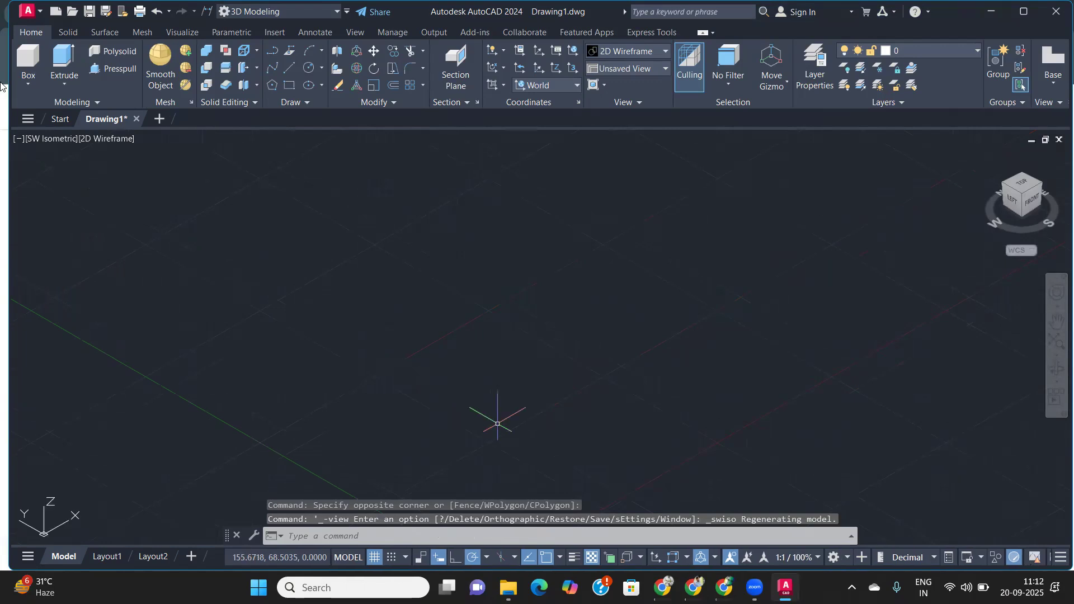
- Draw a freehand solid box near the middle of the drawing area, its height greater than its base sides
click(28, 61)
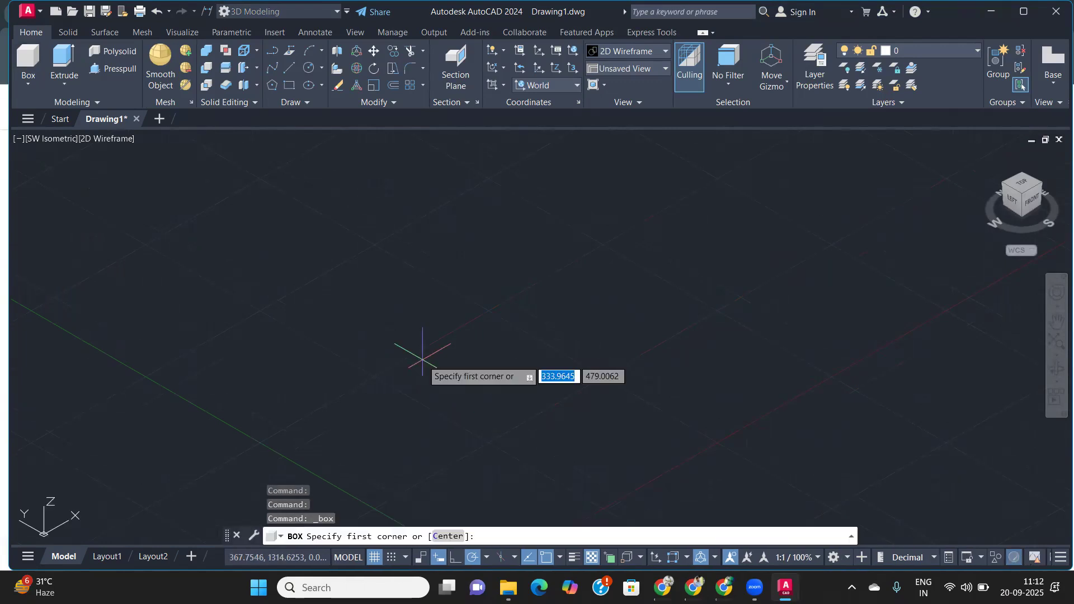
click(461, 356)
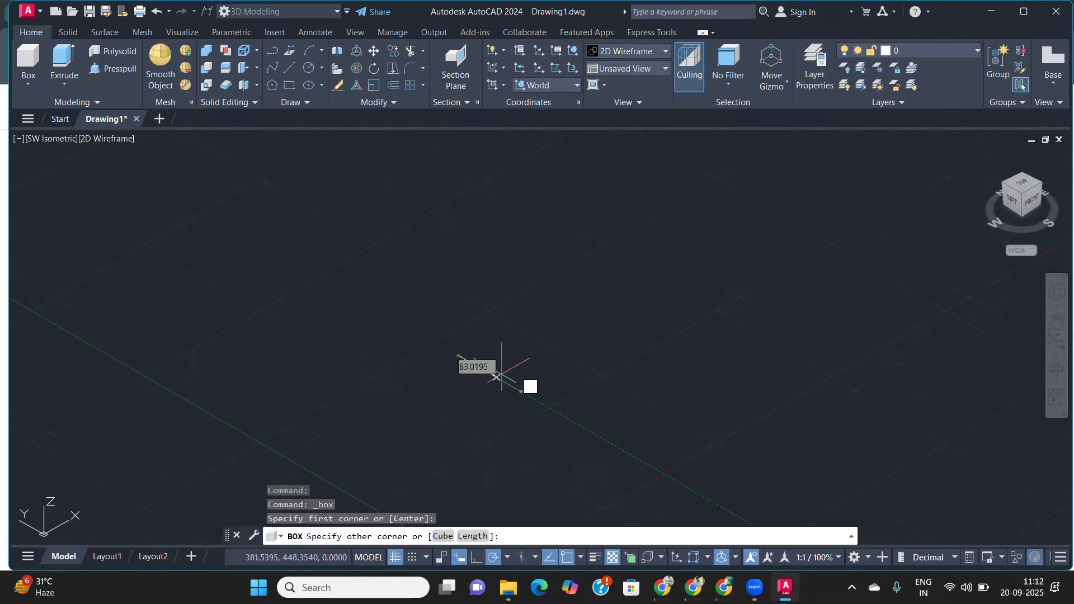
click(464, 425)
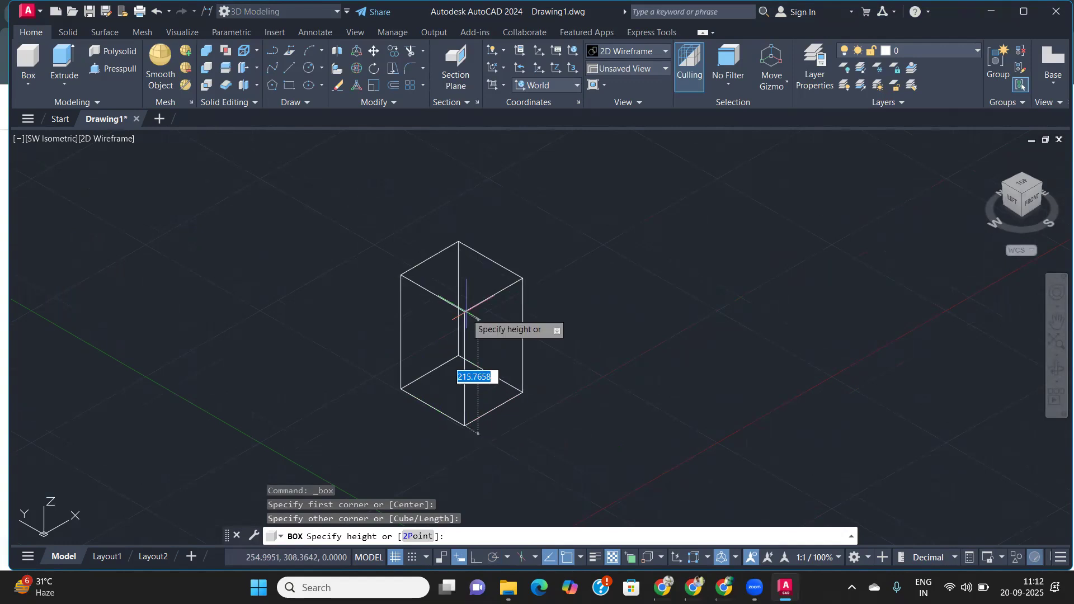
click(466, 335)
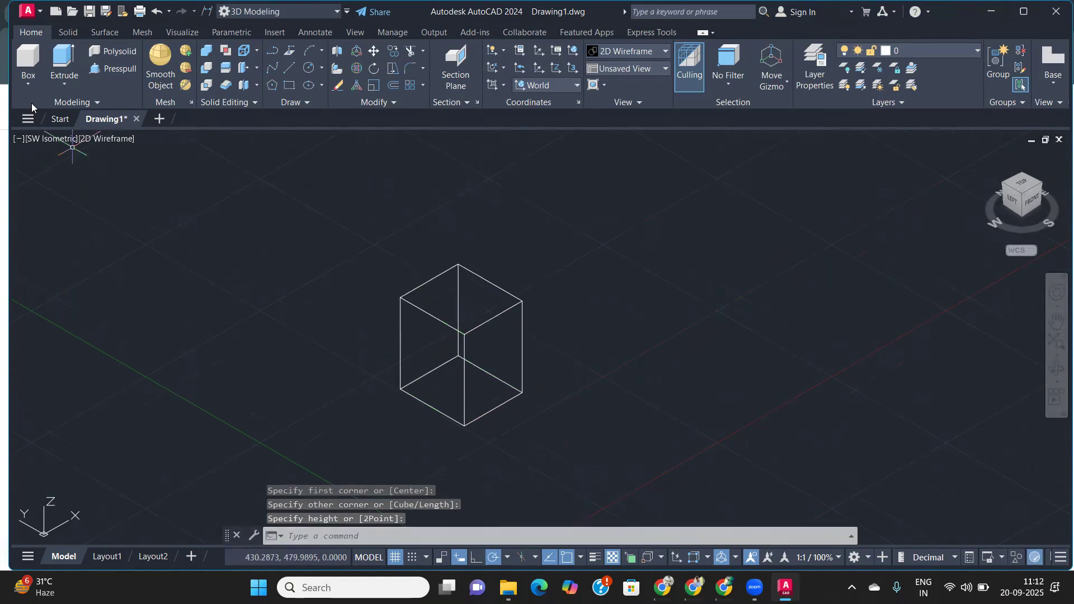
- Set the visual style to Conceptual and orbit the view slightly around the box
click(107, 144)
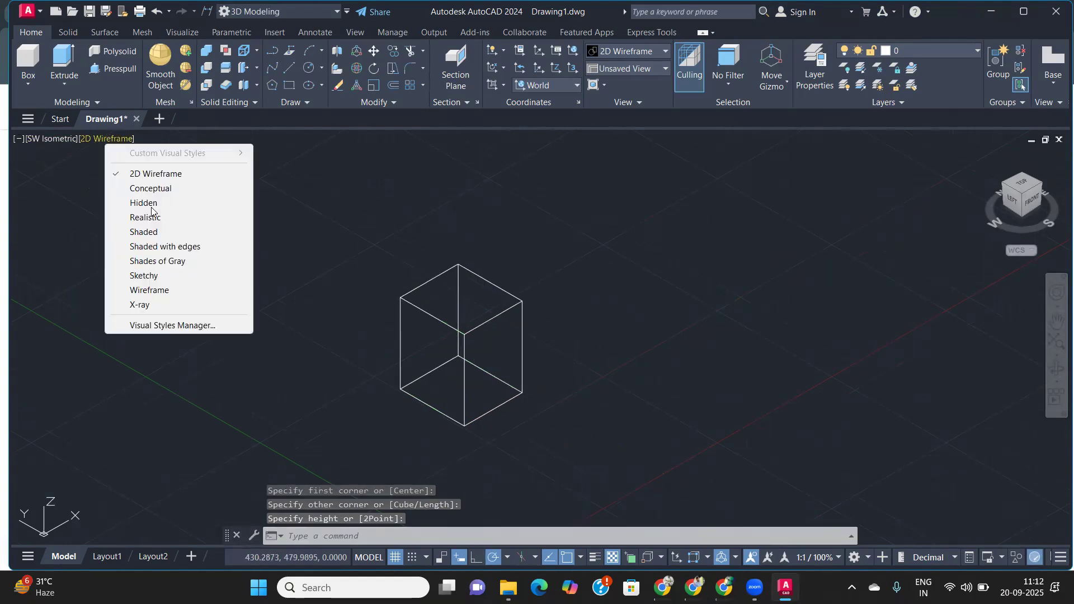
click(151, 187)
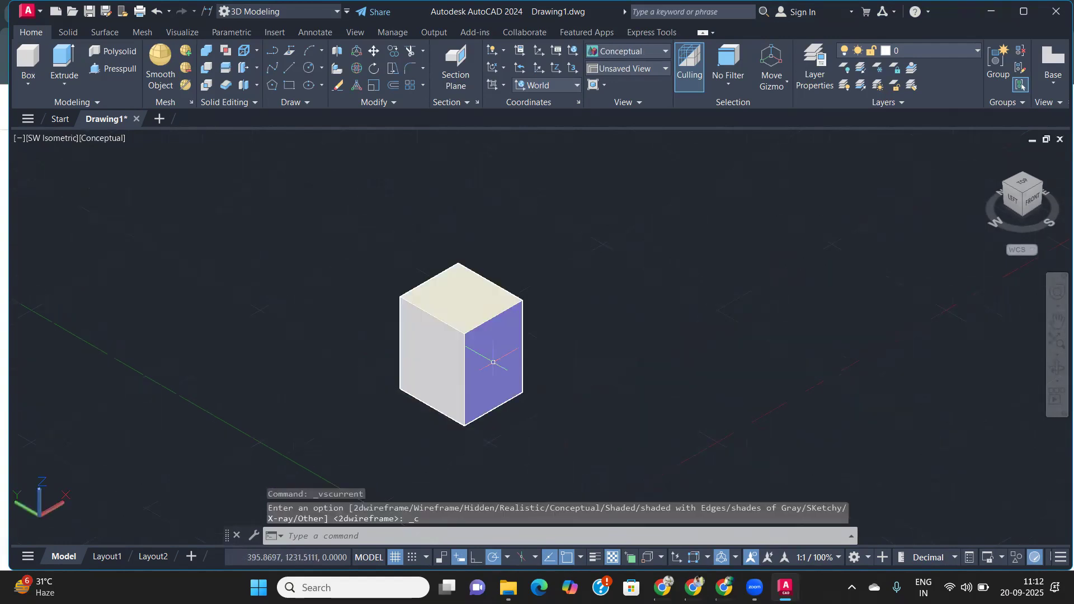
shift+middle_drag(431, 350, 481, 345)
scroll(481, 346, up, 3)
scroll(481, 346, down, 4)
- Copy the box once to a free spot up and to the right of the original
click(540, 428)
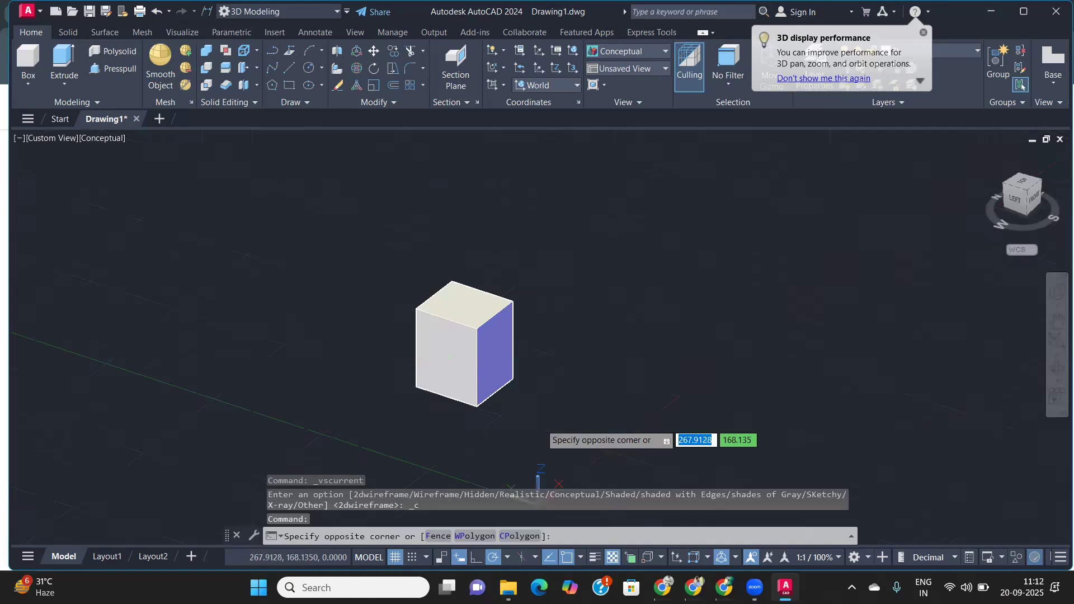
click(374, 315)
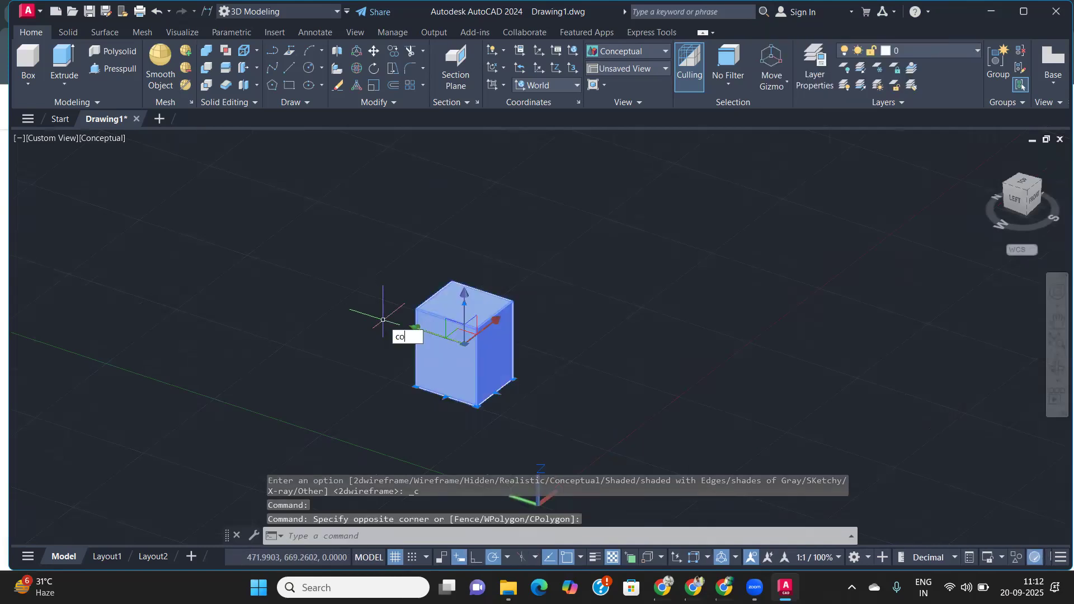
key(Escape)
text(co)
key(Return)
click(447, 354)
click(611, 219)
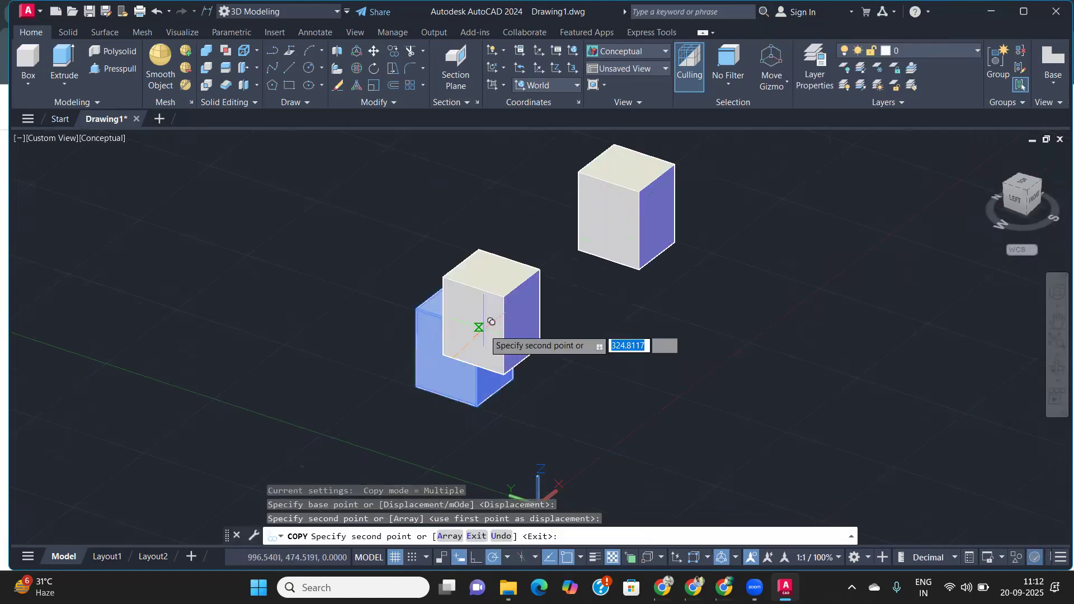
key(Return)
- Examine the upper part of the original box and its front top edges up close
scroll(451, 369, up, 6)
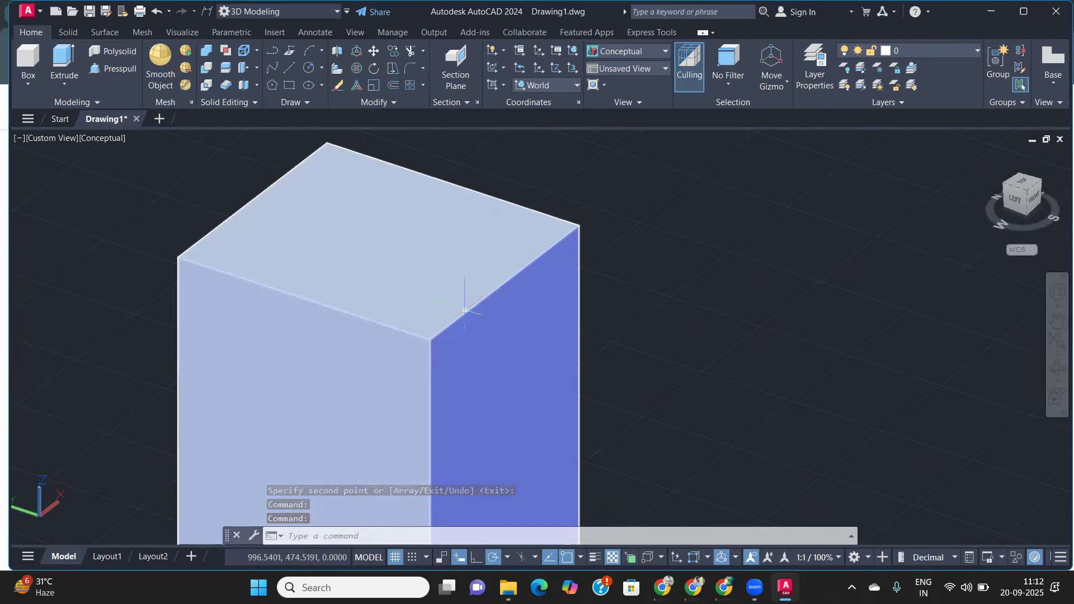
middle_drag(464, 310, 458, 317)
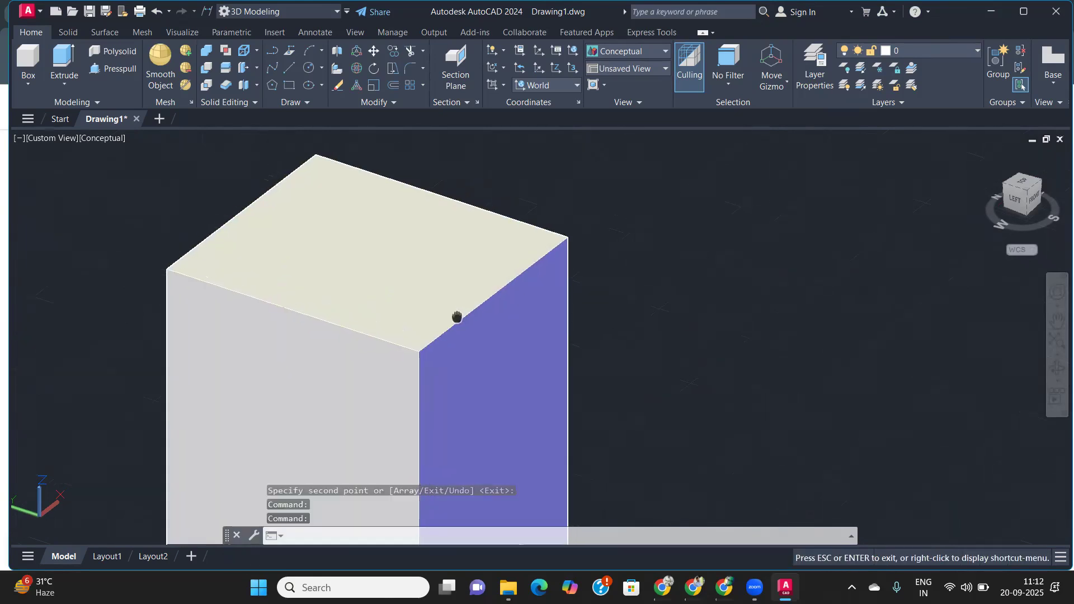
key(Escape)
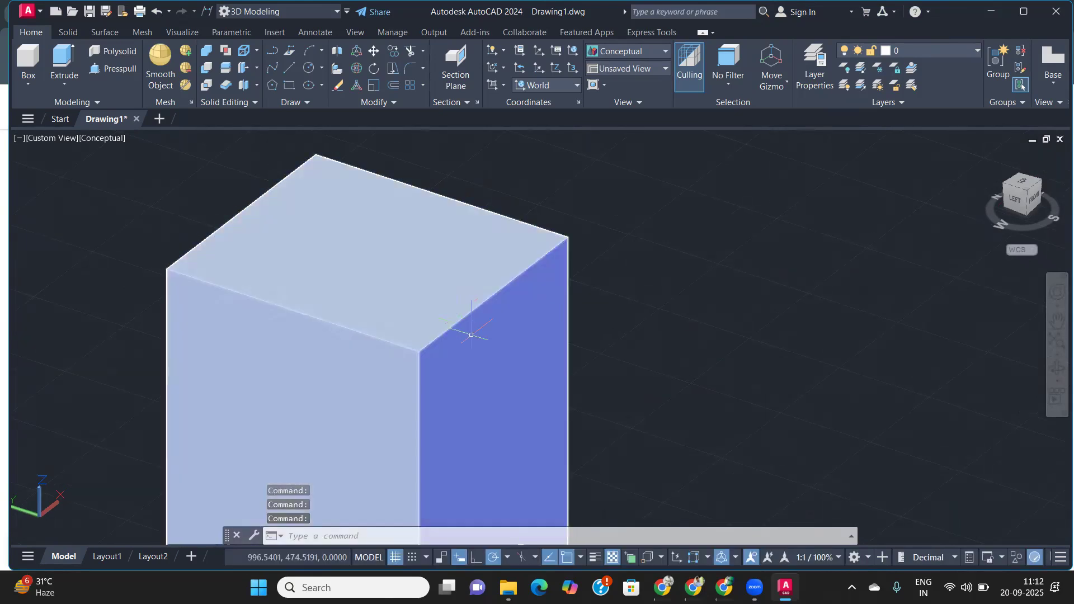
scroll(458, 338, up, 2)
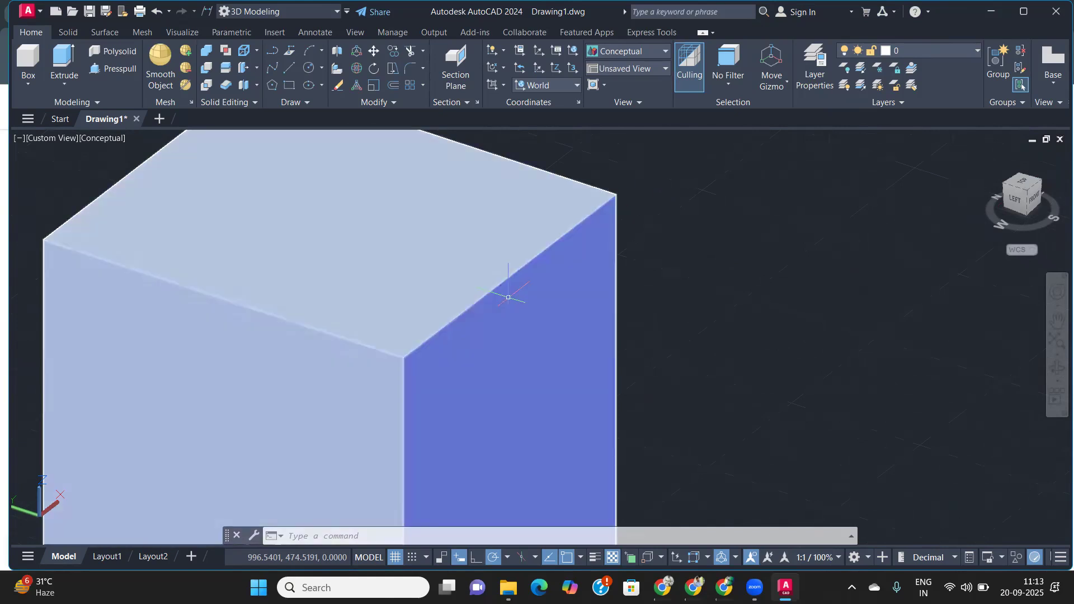
scroll(508, 292, down, 5)
middle_drag(511, 295, 506, 326)
scroll(506, 326, up, 2)
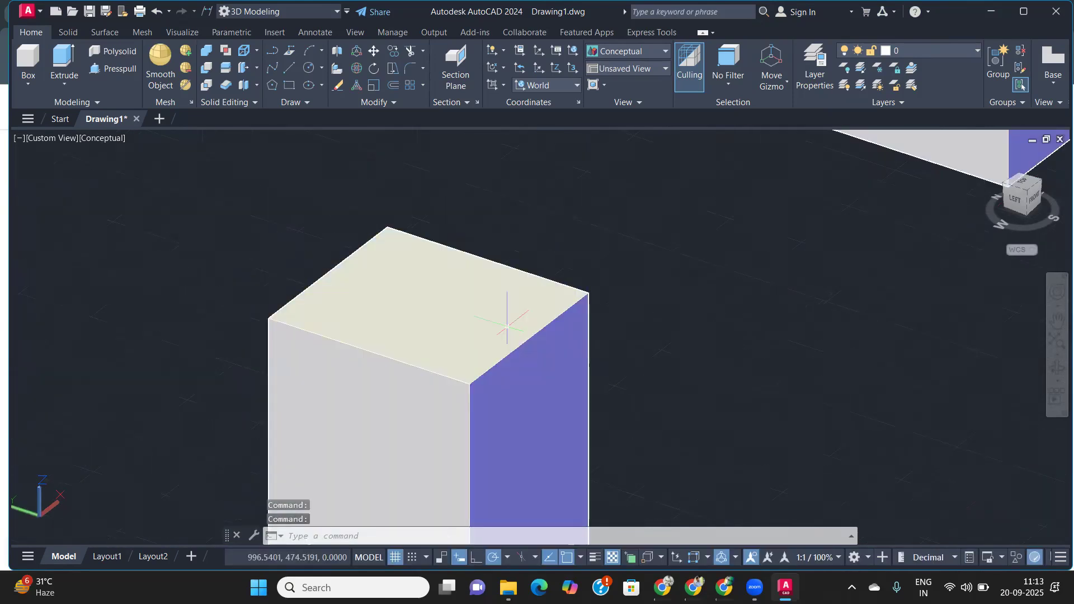
scroll(527, 309, up, 2)
scroll(527, 308, up, 2)
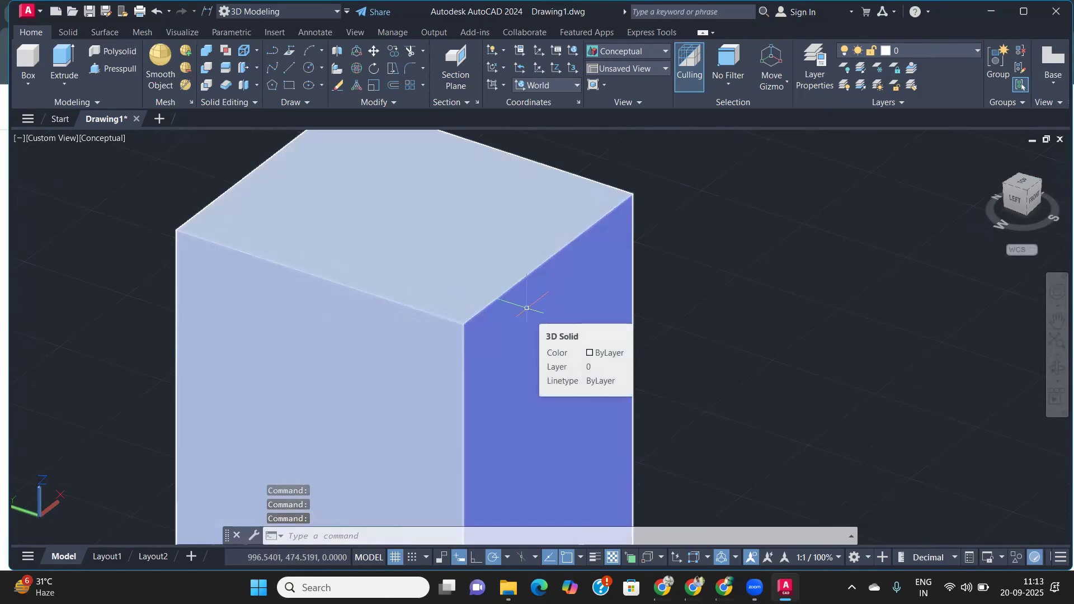
text(3D)
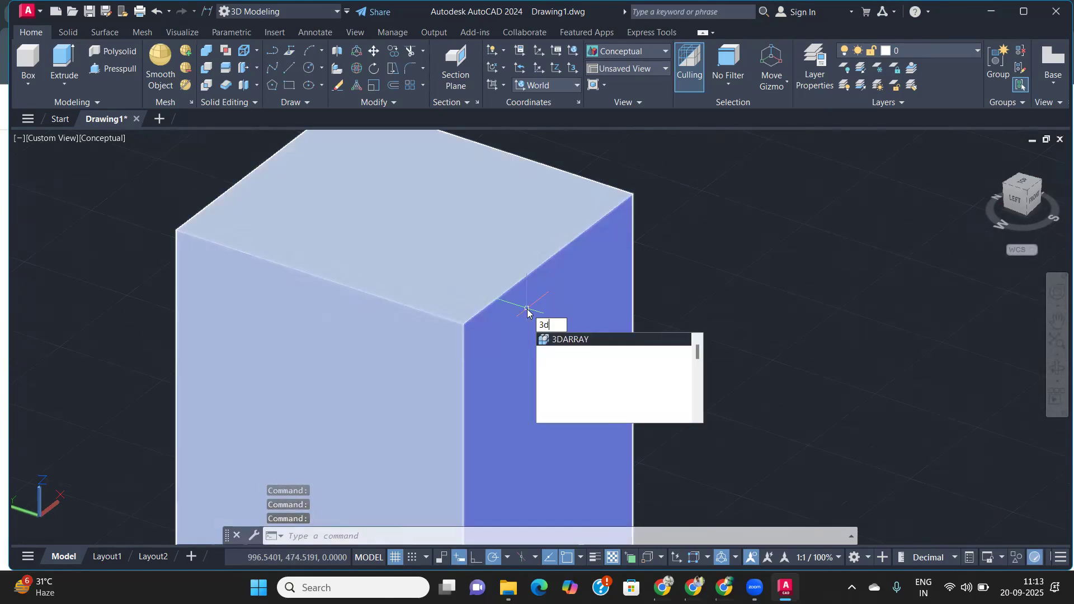
text(fill)
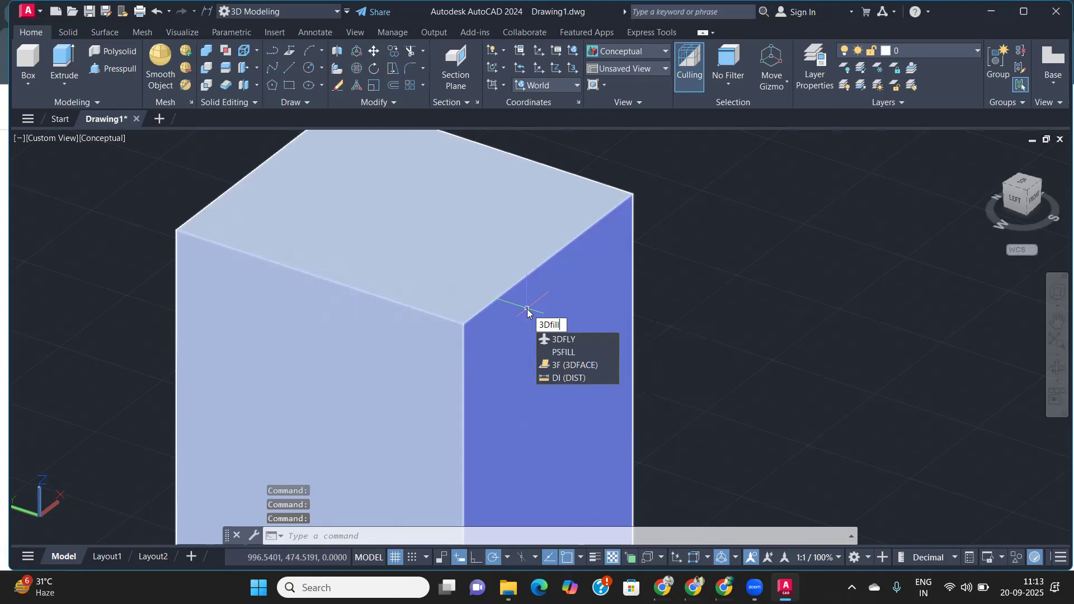
key(BackSpace)
key(BackSpace)
key(BackSpace)
key(BackSpace)
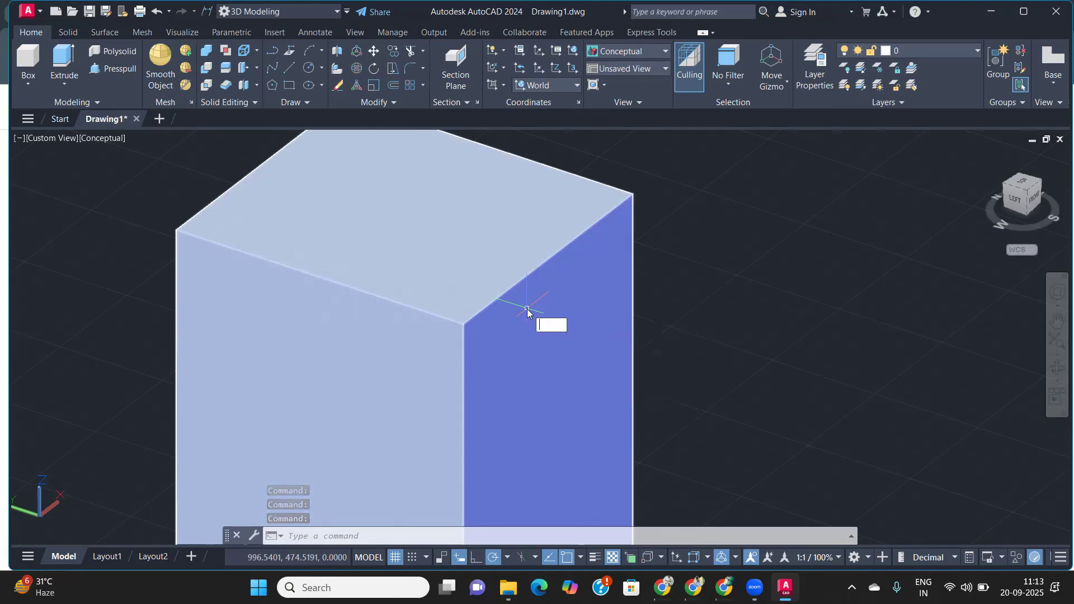
- Round the top edge above the original box's front face with FILLETEDGE at a radius of 10
text(fille)
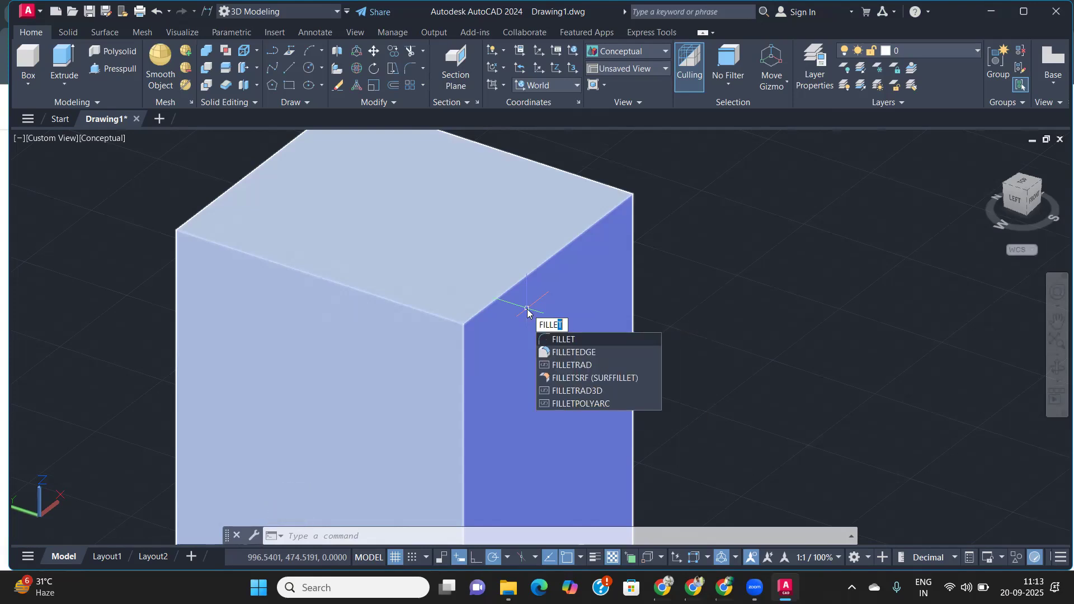
key(Down)
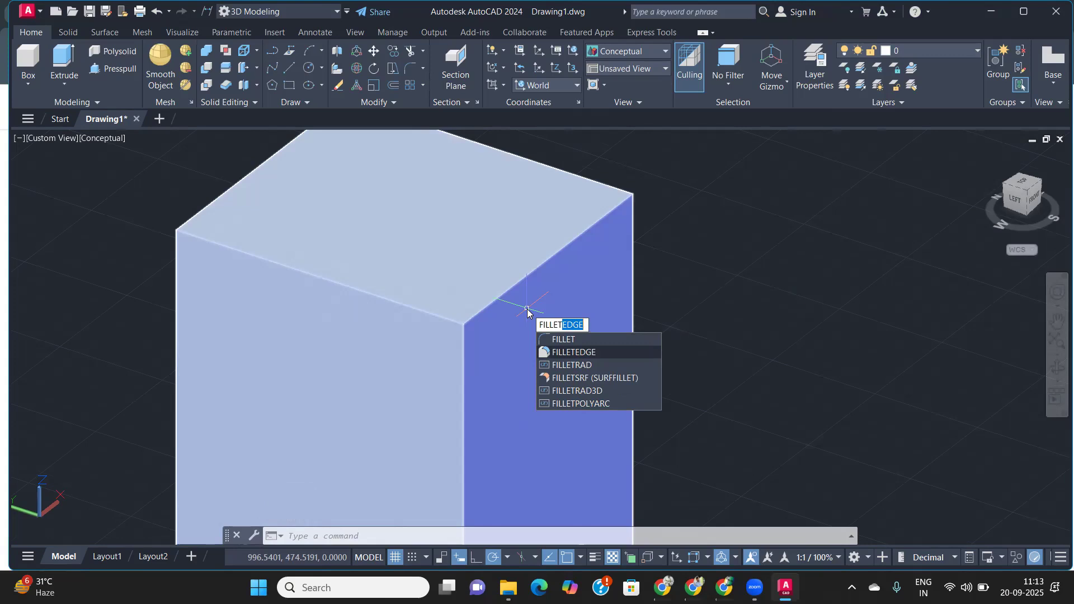
key(Return)
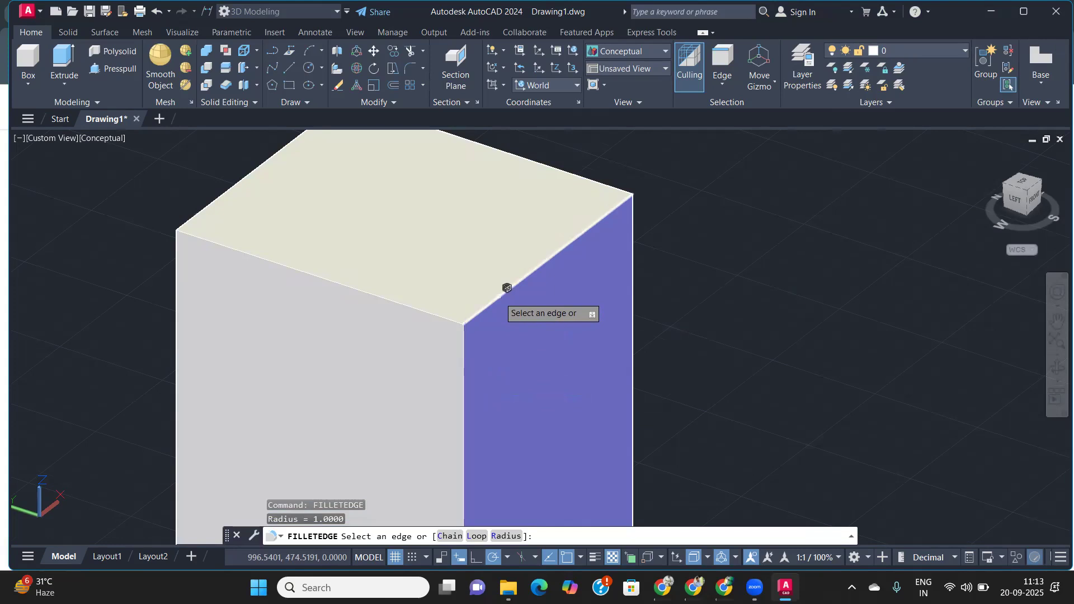
click(499, 296)
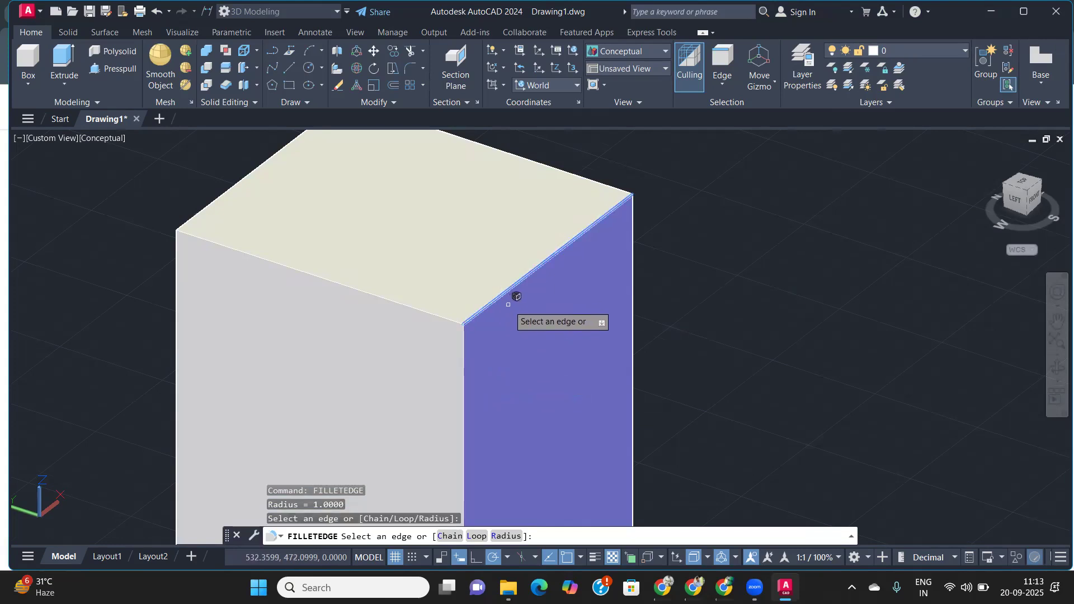
scroll(506, 296, up, 2)
middle_drag(508, 297, 465, 358)
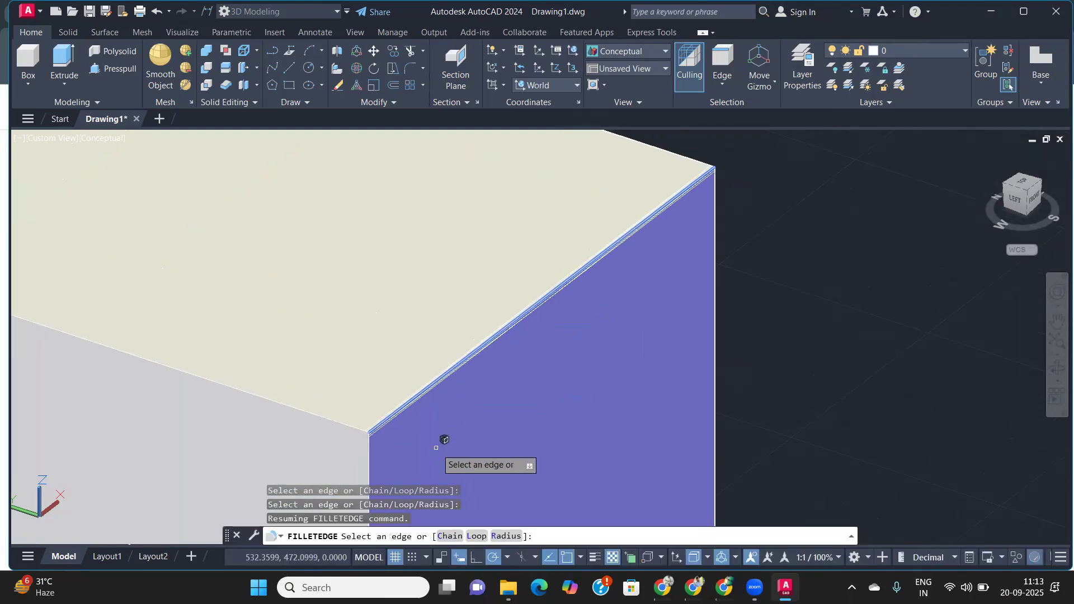
text(r)
key(Return)
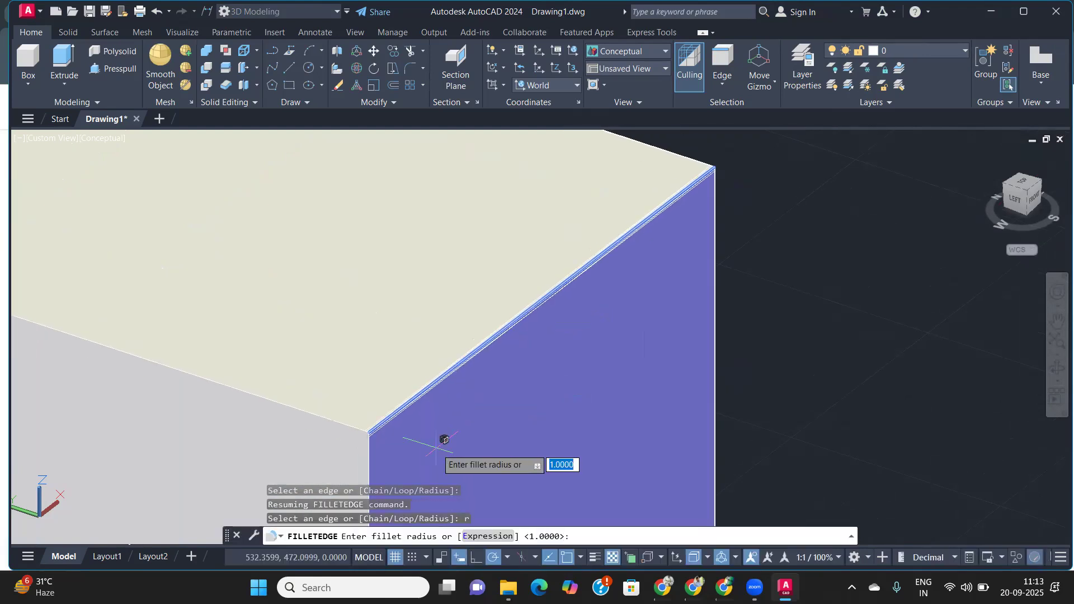
key(Return)
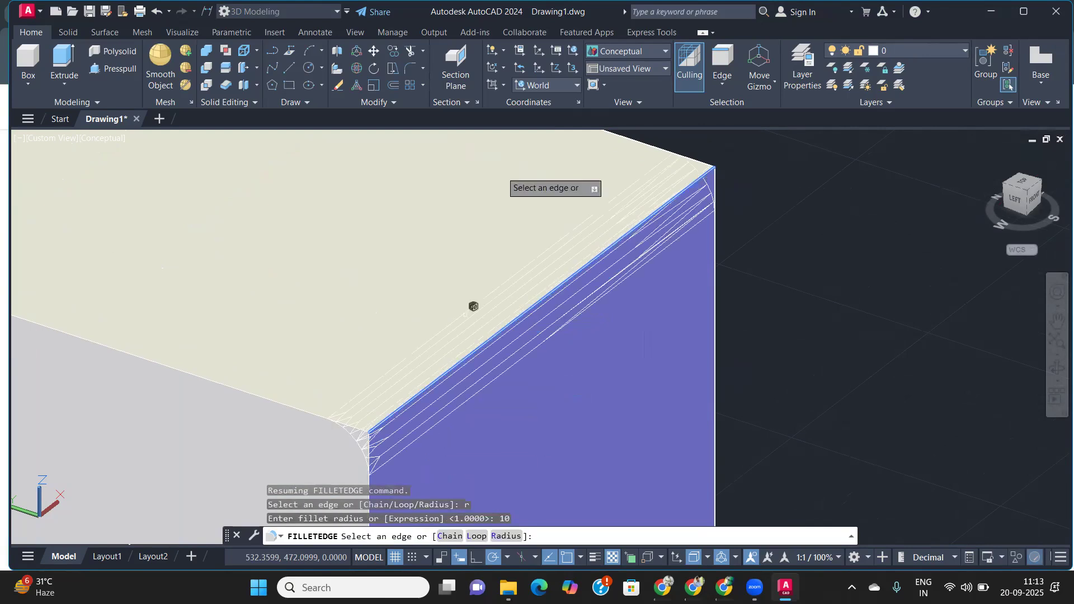
click(525, 349)
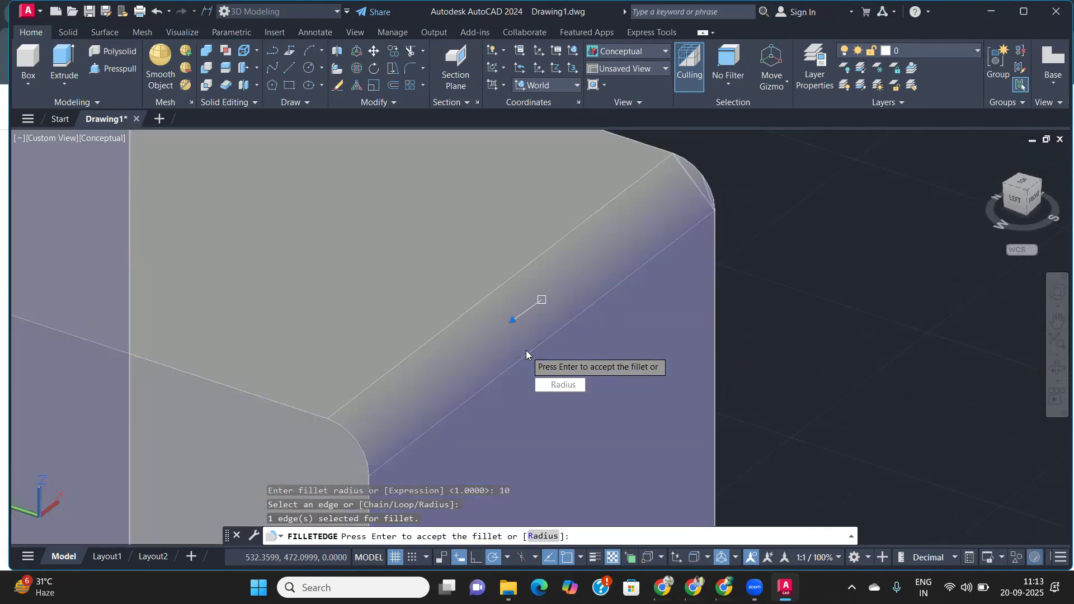
key(Return)
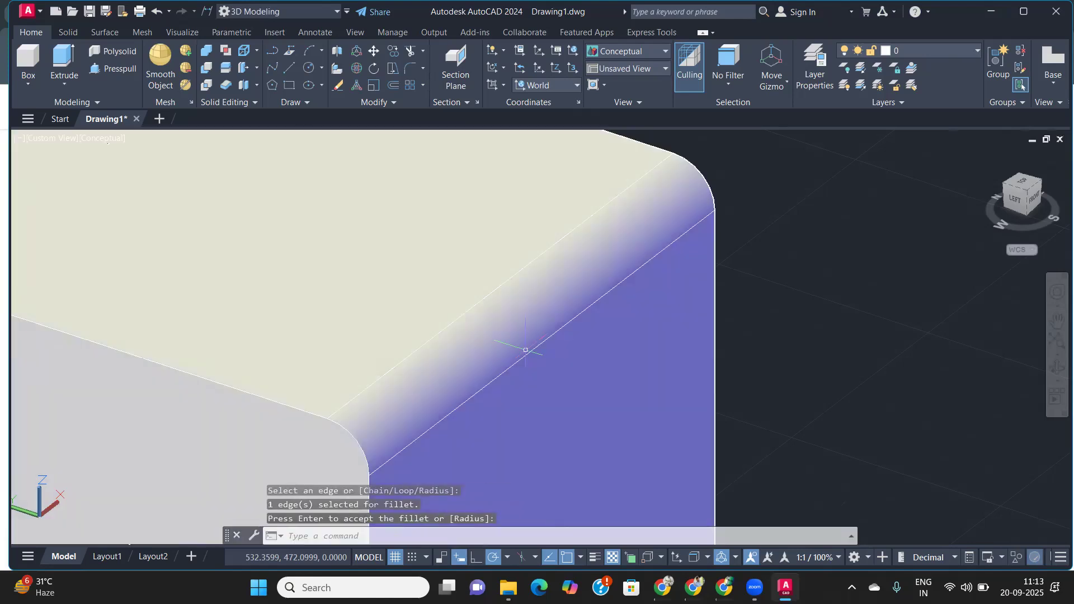
- Inspect the filleted edge in the Realistic visual style and restore the Conceptual style
scroll(477, 391, down, 4)
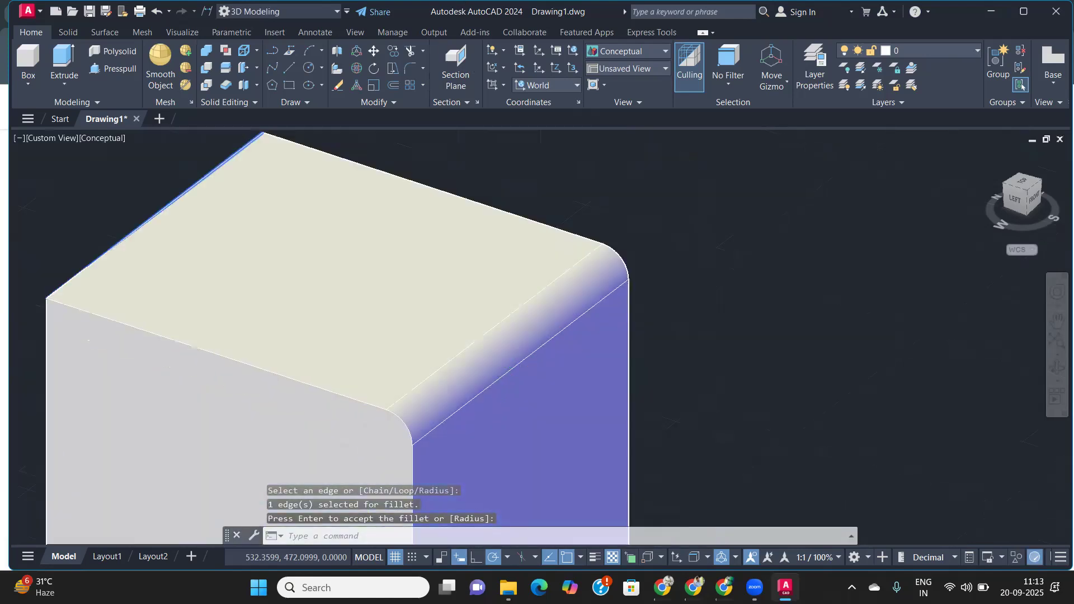
middle_drag(474, 391, 527, 317)
scroll(526, 317, up, 3)
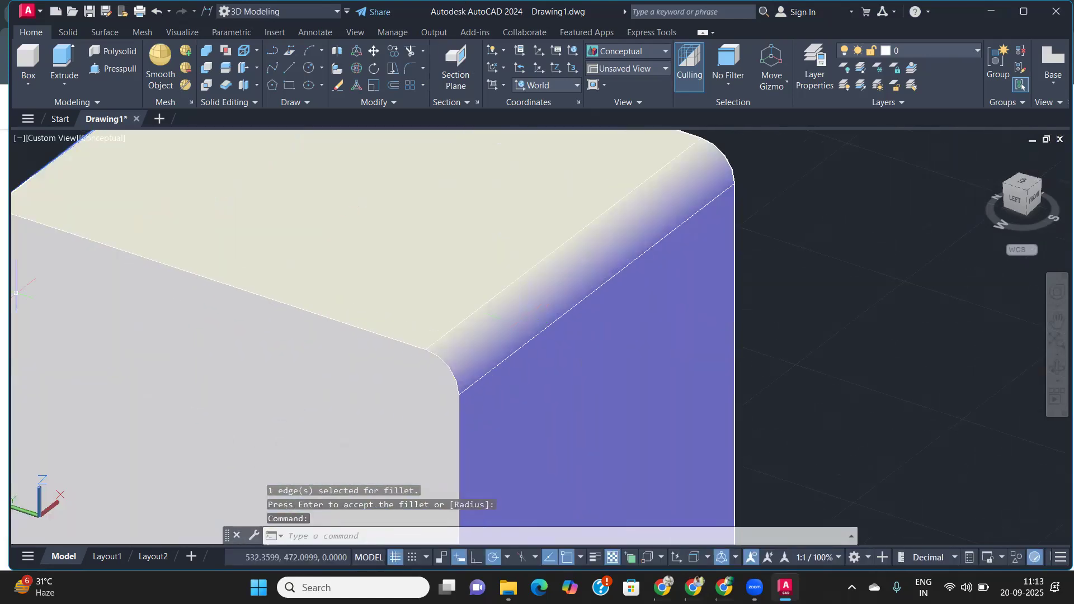
click(103, 137)
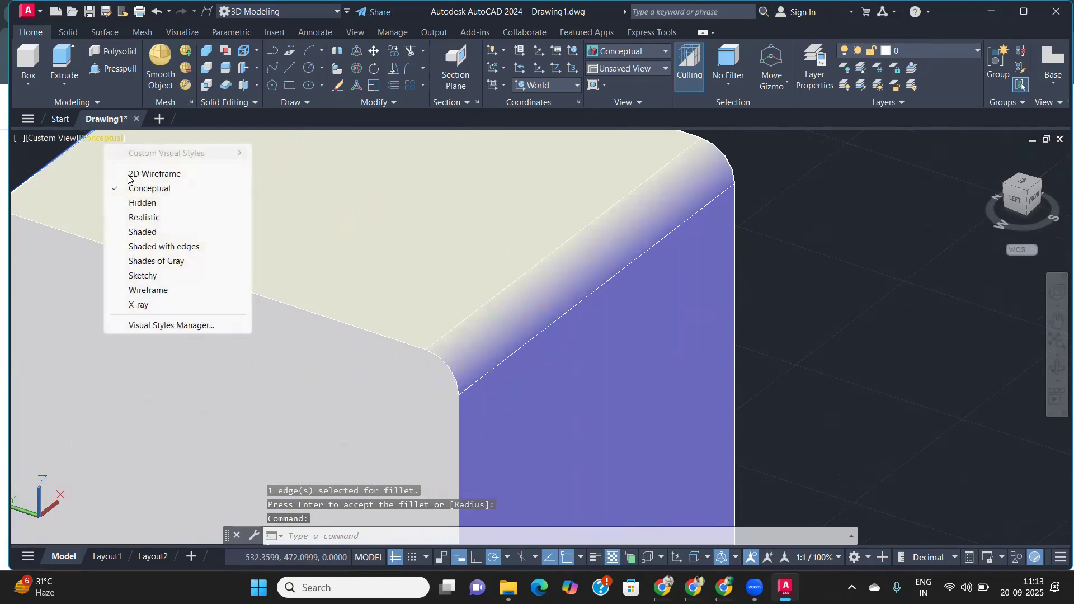
click(143, 217)
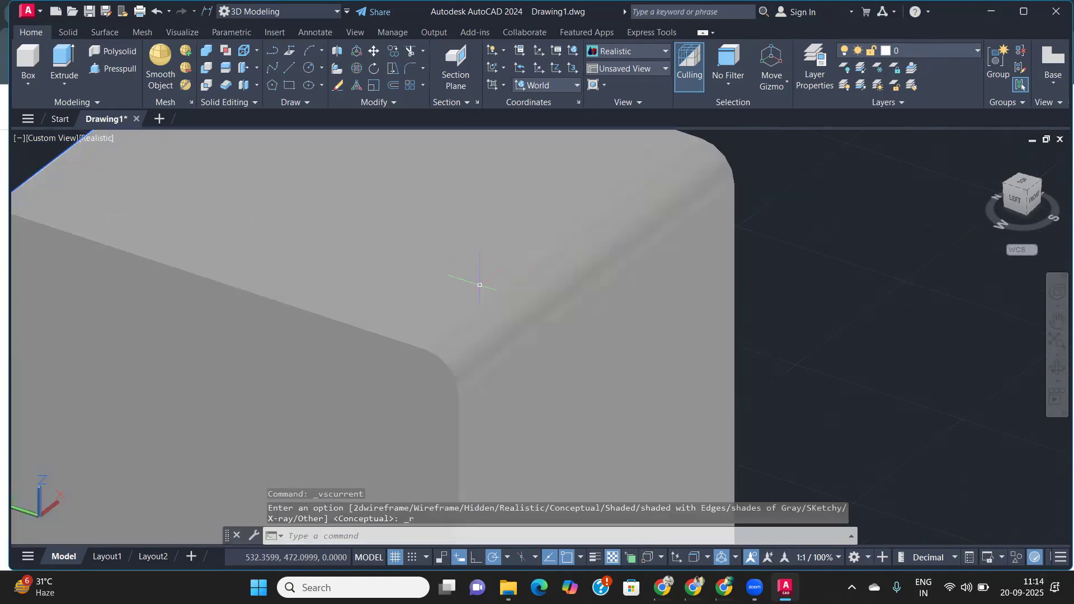
scroll(485, 288, up, 3)
scroll(506, 302, down, 4)
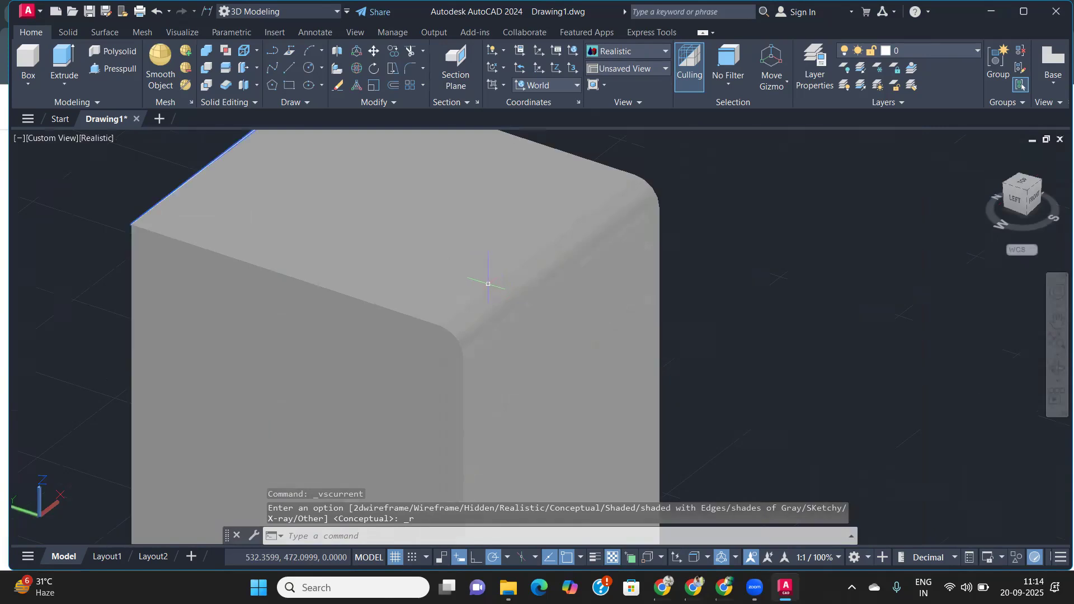
click(95, 138)
click(135, 190)
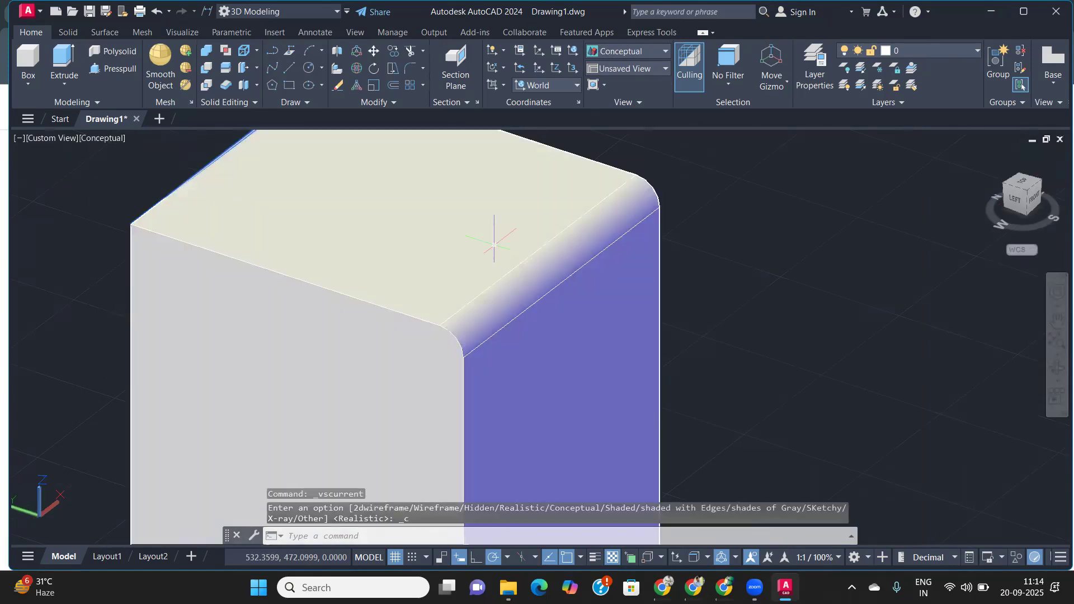
scroll(498, 241, down, 3)
middle_drag(515, 276, 521, 369)
scroll(521, 369, up, 2)
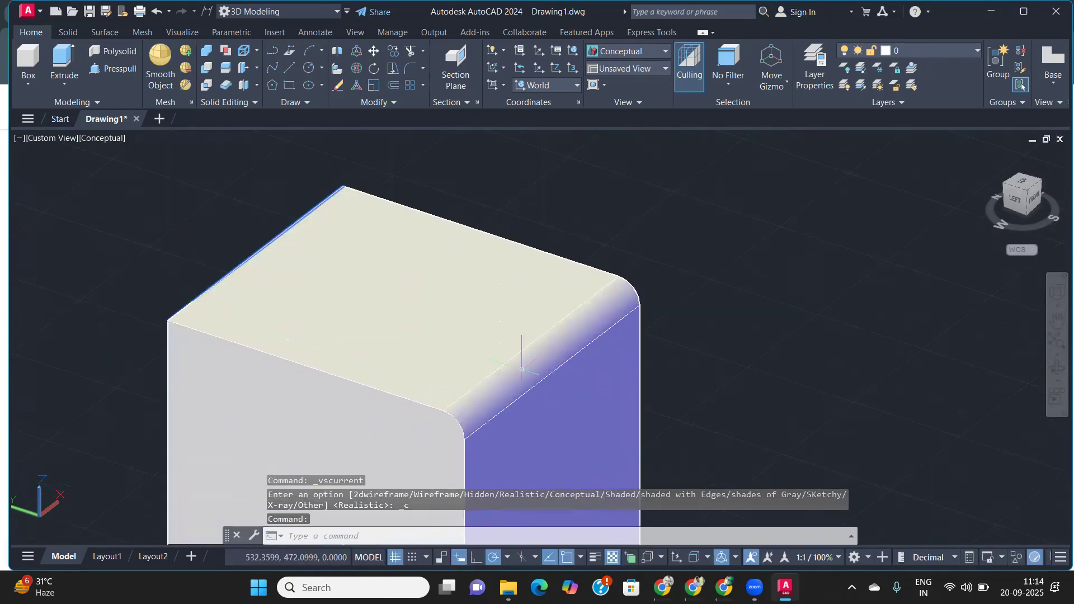
scroll(518, 363, down, 3)
scroll(477, 346, up, 1)
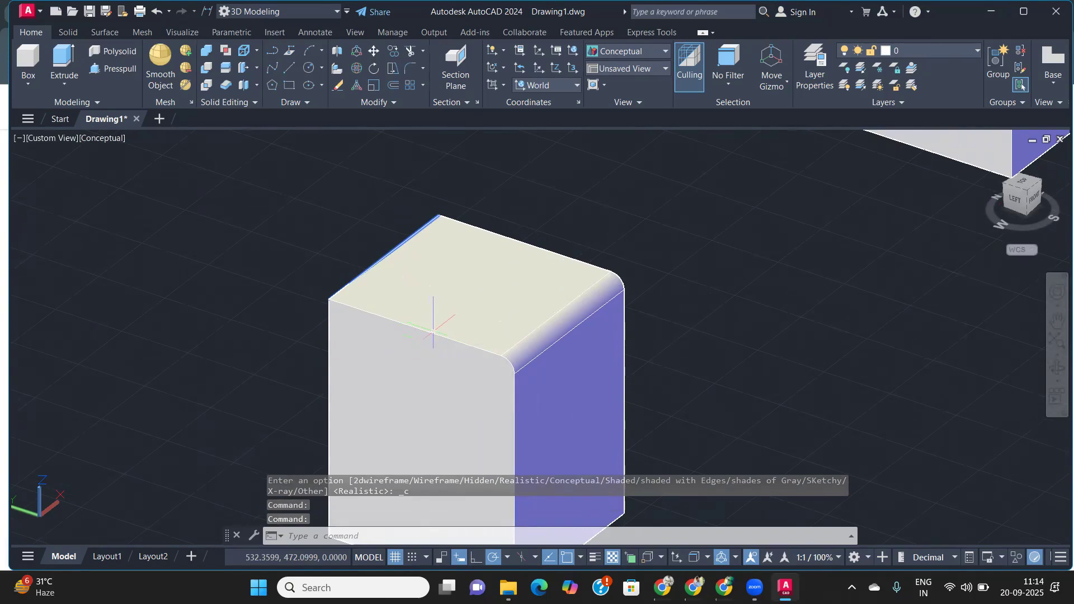
- Use FILLETEDGE on the original box and select the top edge above its right-hand side face, adjoining the already rounded front edge
middle_drag(585, 337, 556, 358)
scroll(557, 358, down, 2)
shift+middle_drag(630, 324, 493, 330)
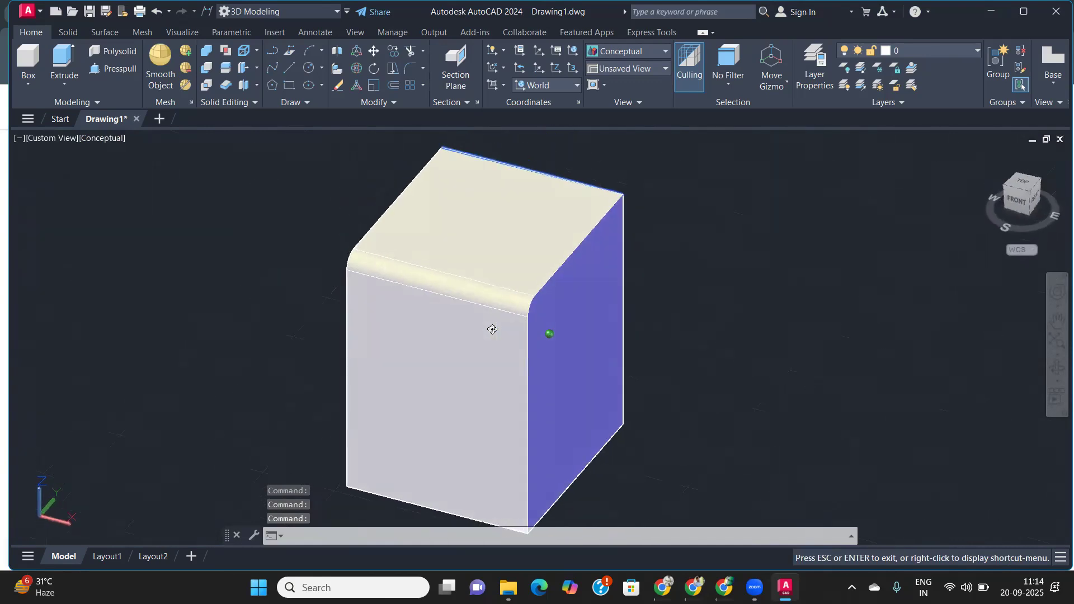
scroll(561, 276, up, 4)
shift+middle_drag(565, 296, 544, 305)
scroll(542, 302, down, 4)
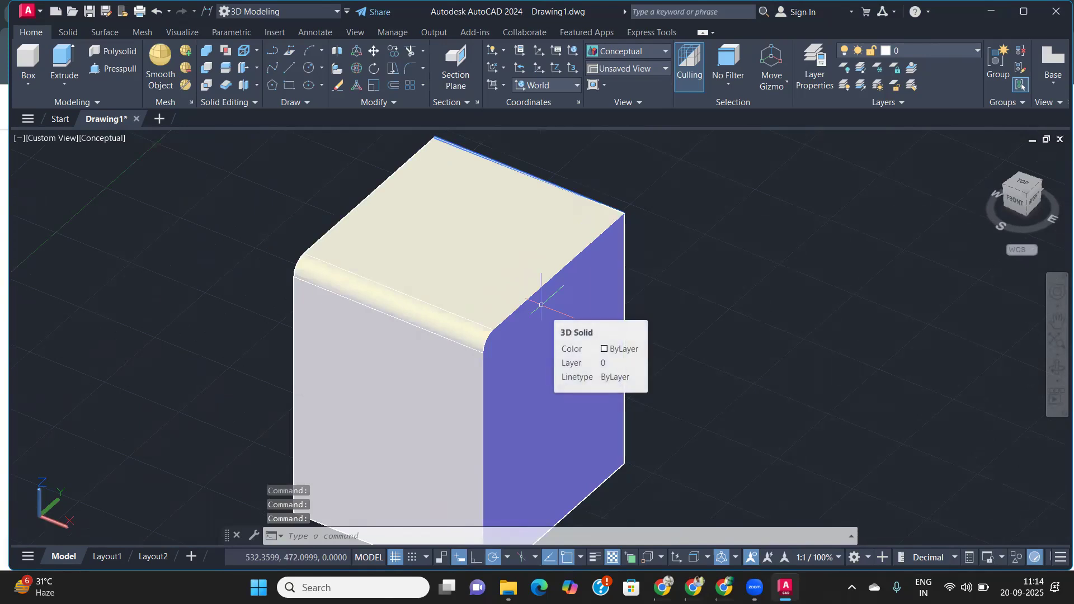
text(fill)
key(Down)
key(Down)
key(Return)
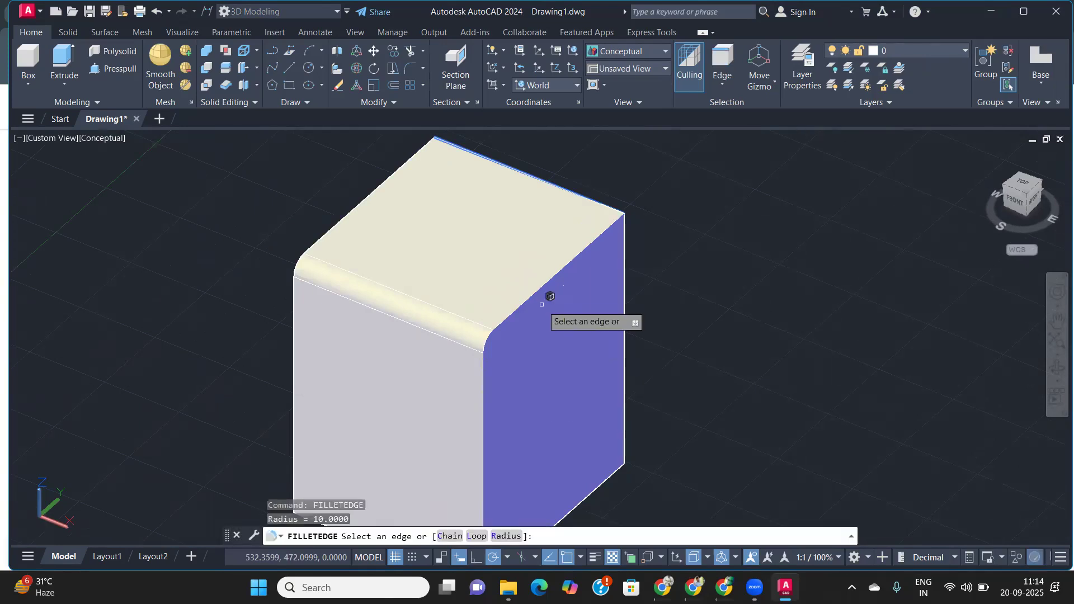
click(537, 290)
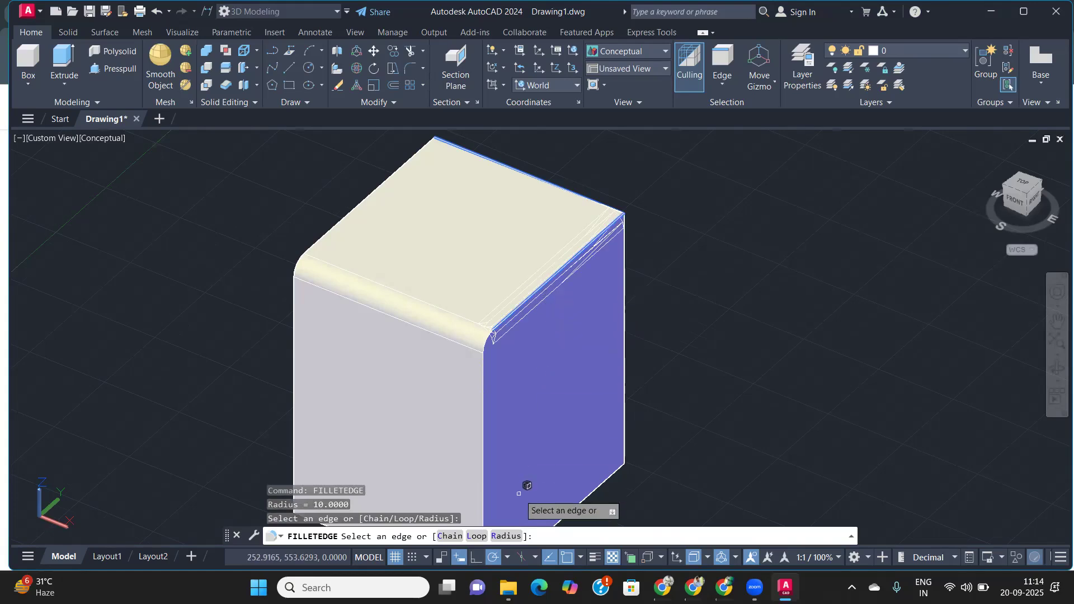
key(Return)
- Adjust the previewed fillet on the selected top edge by eye to a radius of about 9.32 and accept it
scroll(552, 274, up, 4)
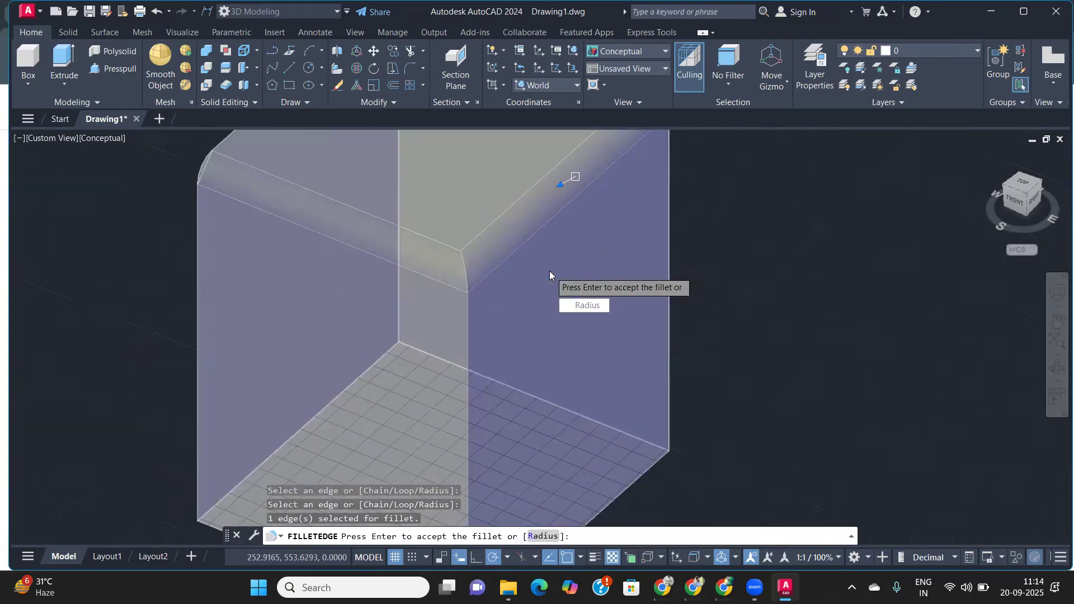
scroll(557, 241, down, 5)
scroll(559, 226, up, 3)
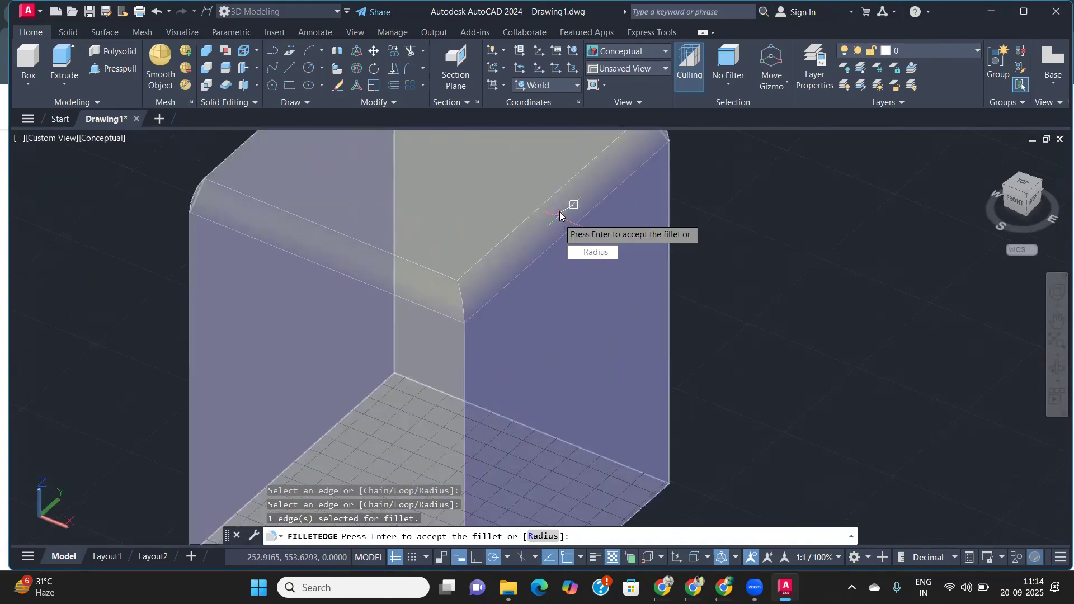
click(594, 252)
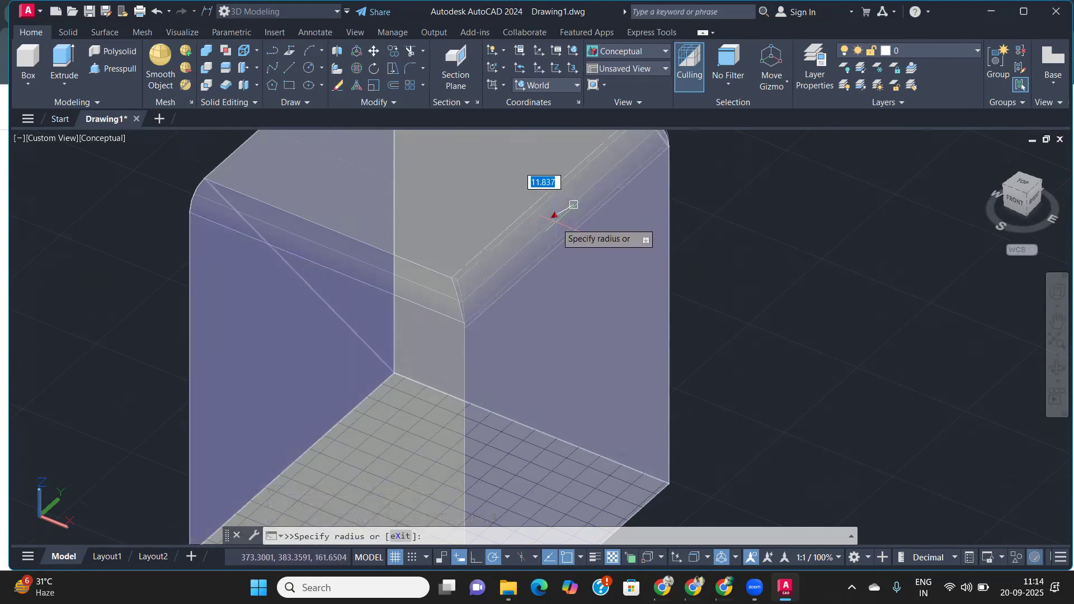
click(557, 213)
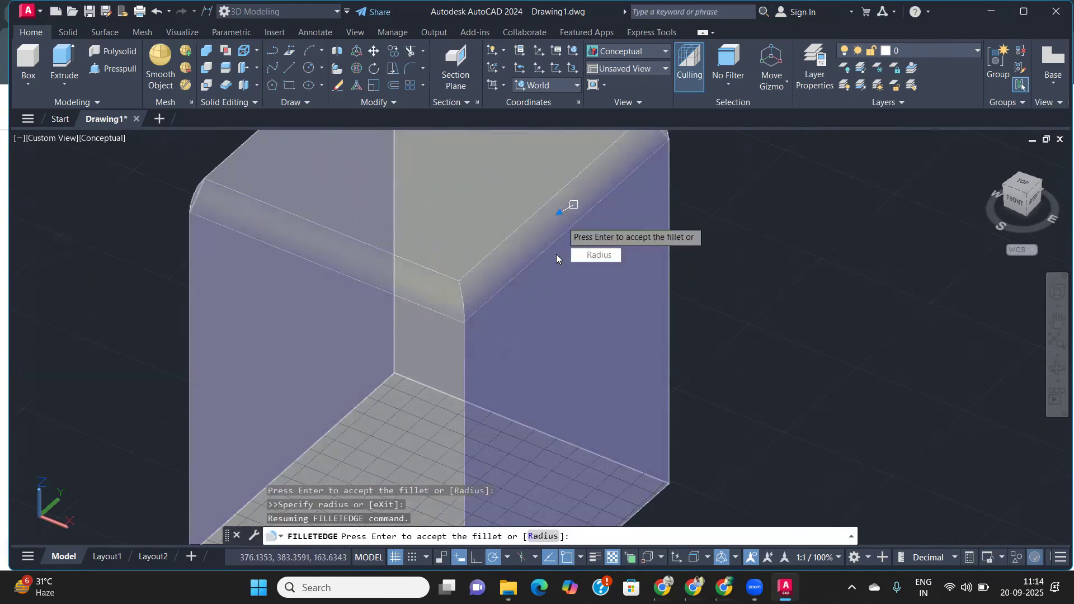
scroll(557, 259, down, 3)
scroll(551, 246, down, 3)
key(Return)
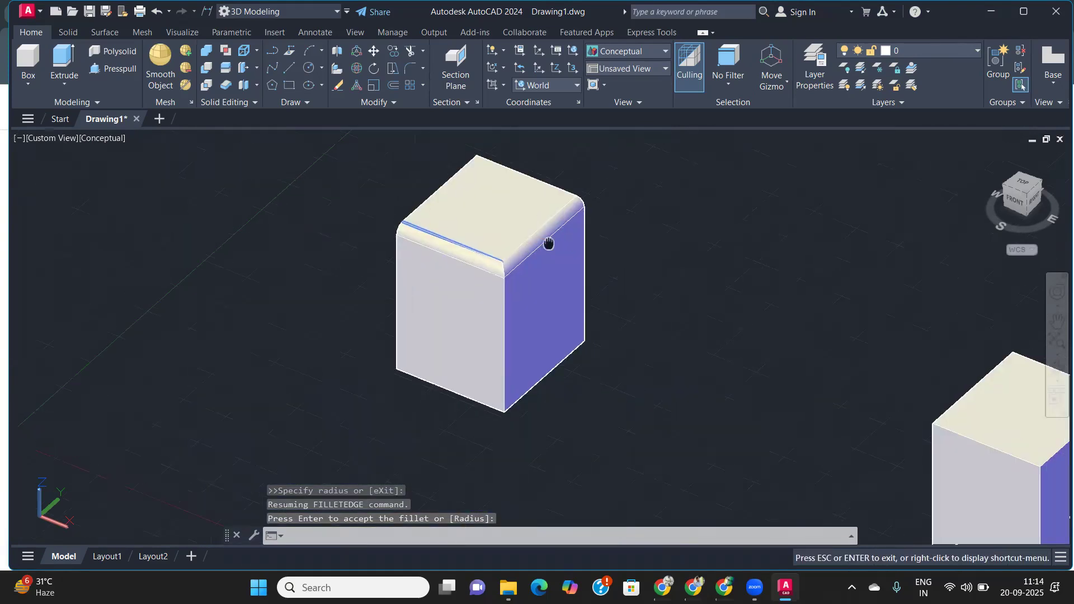
- Copy the unfilleted box once to a free spot farther from the original box
scroll(549, 240, down, 2)
middle_drag(521, 309, 275, 197)
click(700, 488)
click(495, 301)
text(co)
key(Return)
click(551, 395)
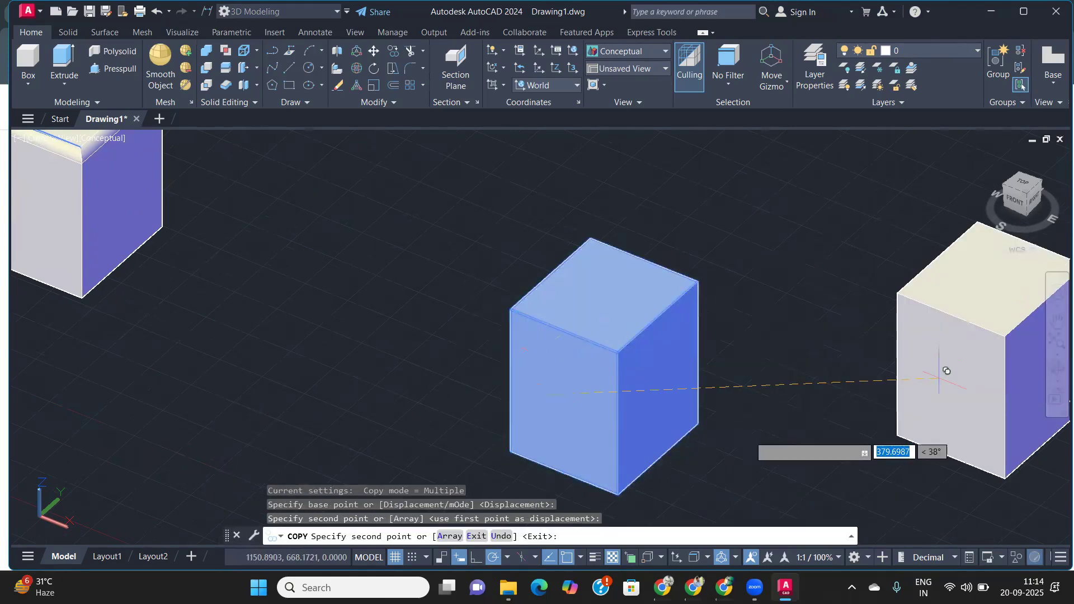
key(Return)
- Start FILLETEDGE on the middle, still sharp-edged box and select all four edges around its top face
middle_drag(664, 419, 486, 407)
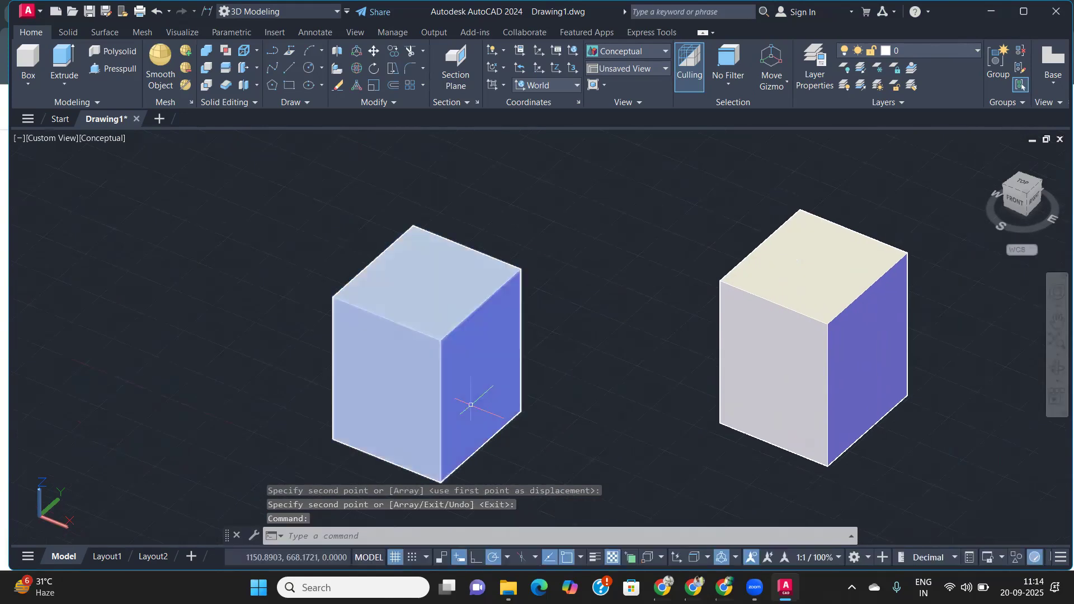
text(fi)
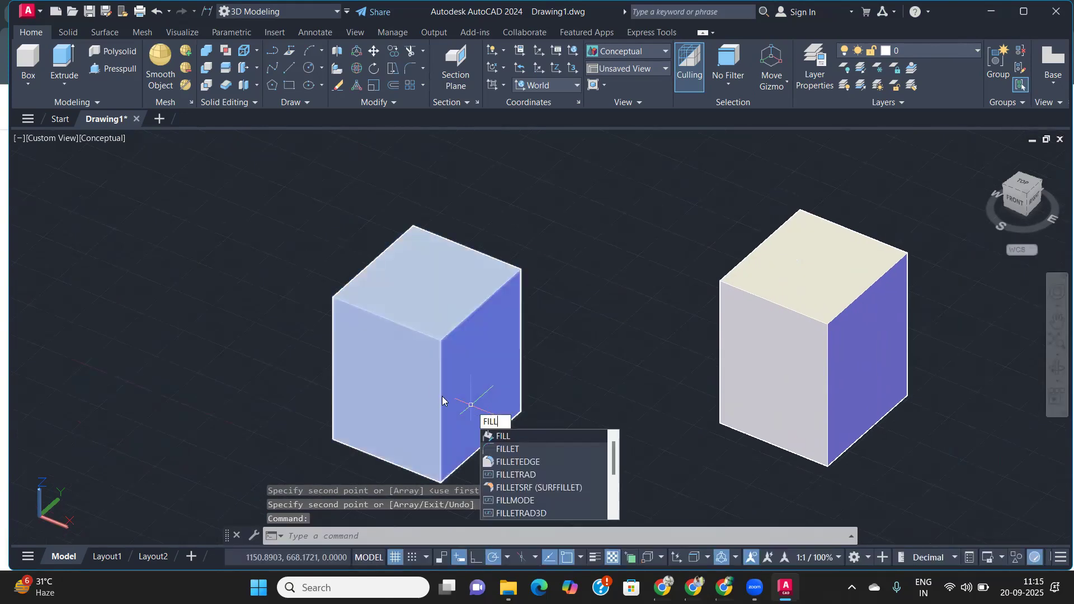
key(Down)
key(Down)
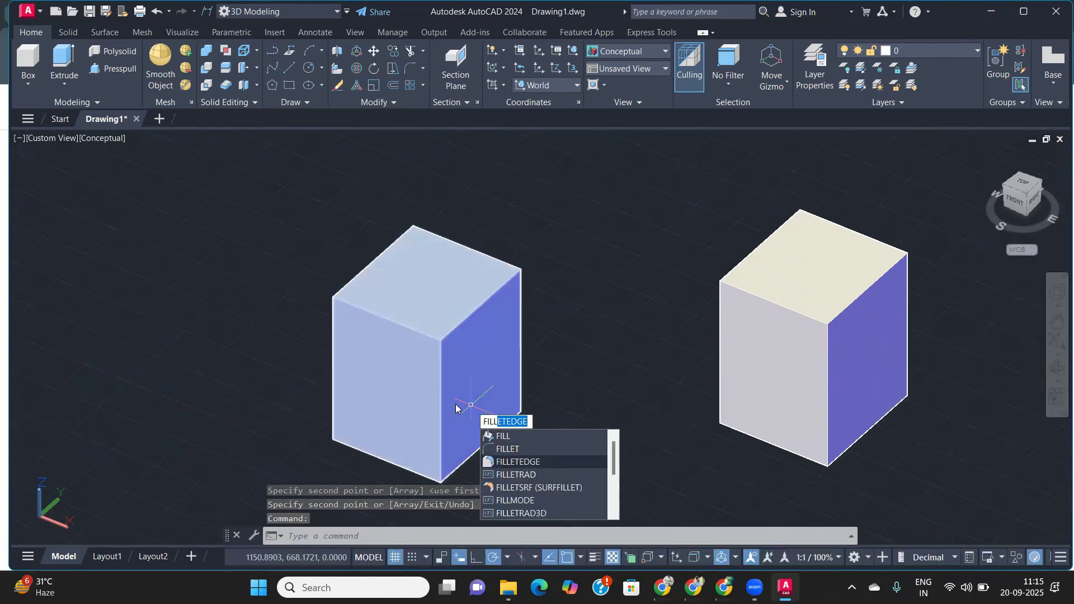
key(Return)
scroll(500, 311, up, 3)
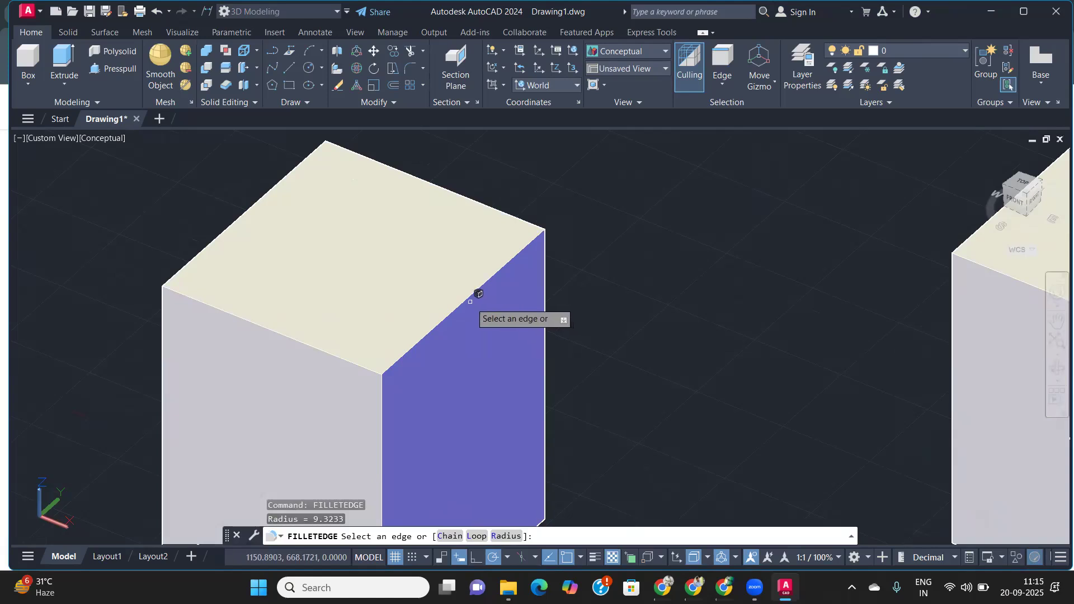
click(470, 297)
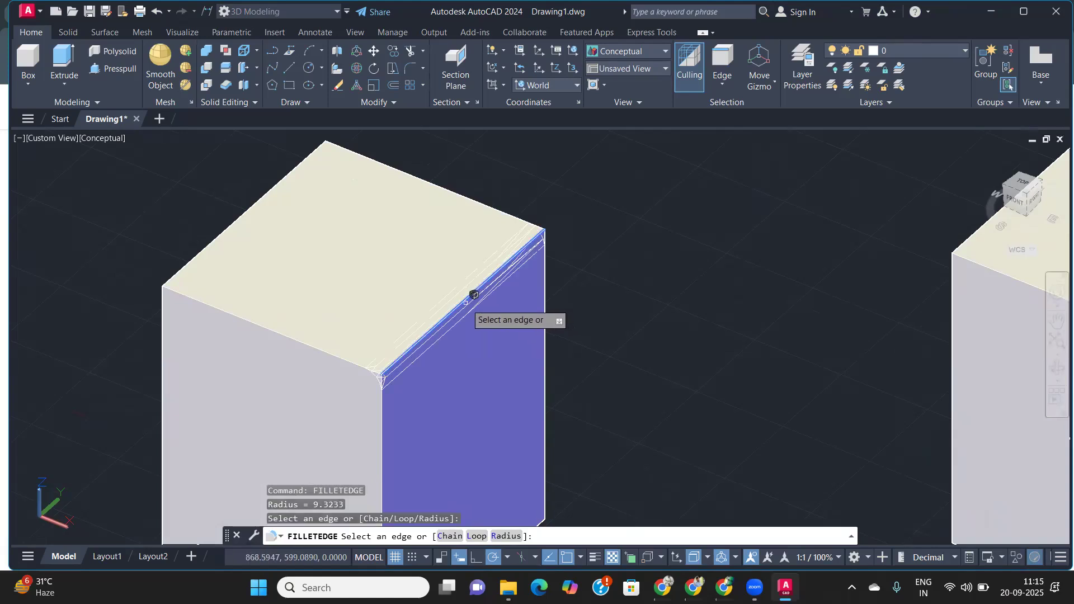
click(315, 346)
middle_drag(423, 280, 435, 343)
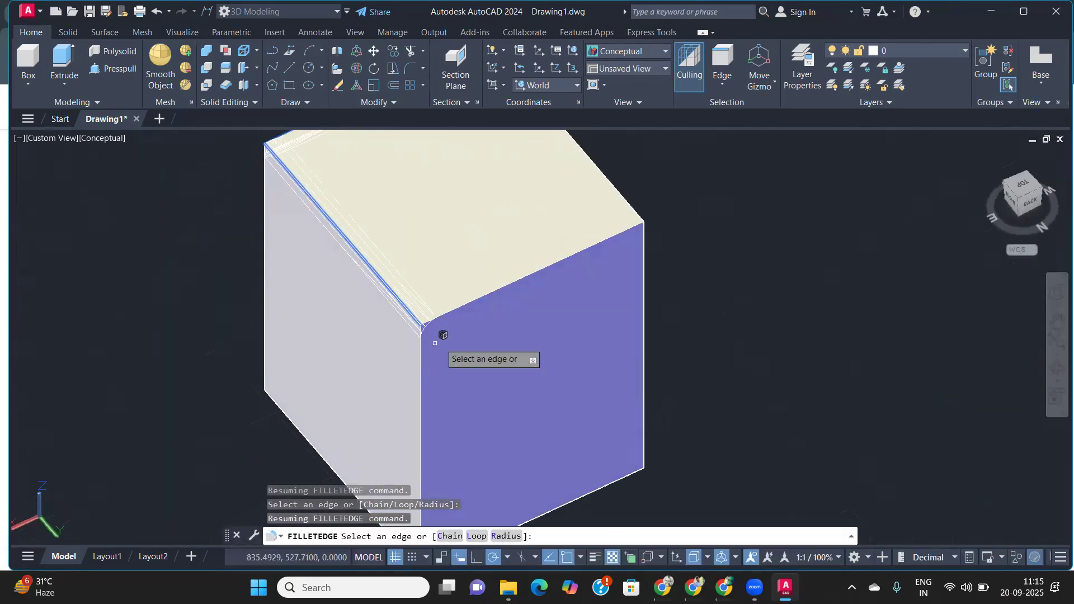
click(508, 283)
shift+middle_drag(538, 306, 480, 324)
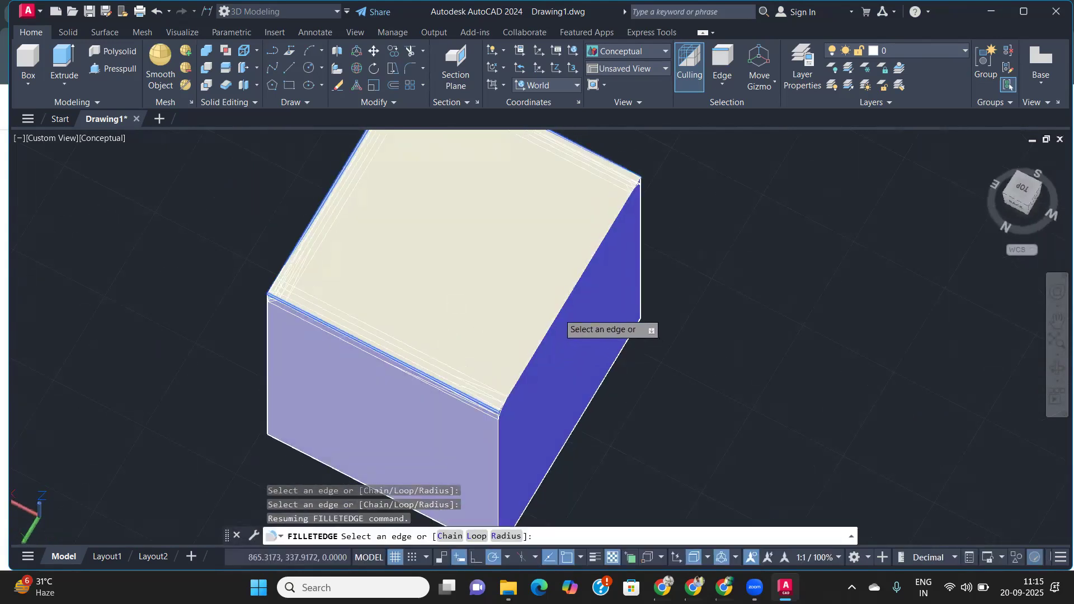
click(557, 325)
- Add the two vertical edges and the bottom edge of the middle box's back face to the fillet selection
scroll(540, 378, up, 2)
shift+middle_drag(540, 378, 573, 259)
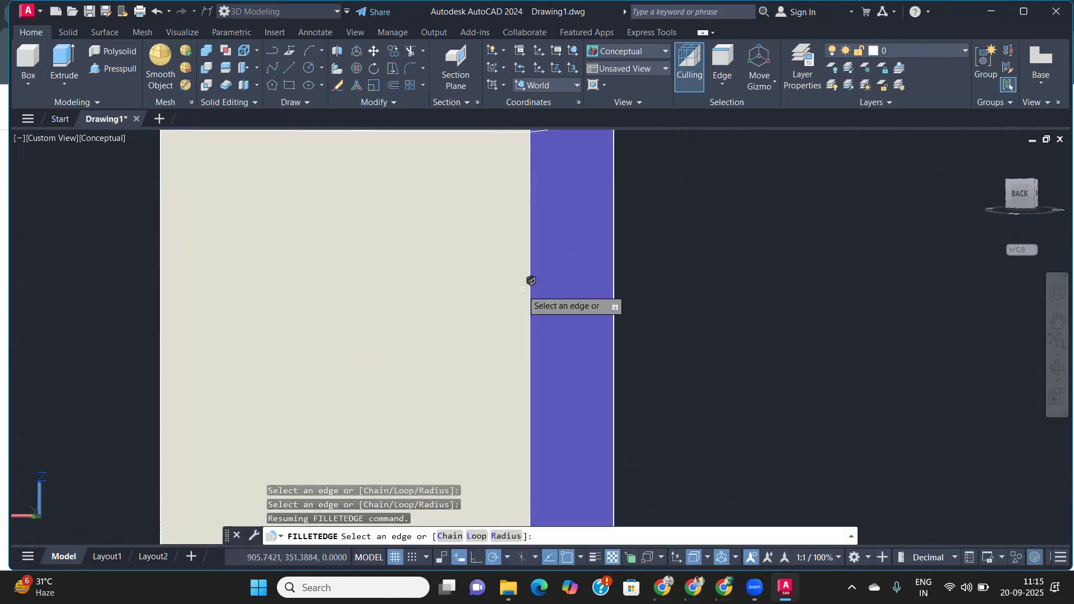
mouse_move(569, 304)
shift+middle_down()
mouse_move(521, 306)
mouse_move(565, 307)
shift+middle_up()
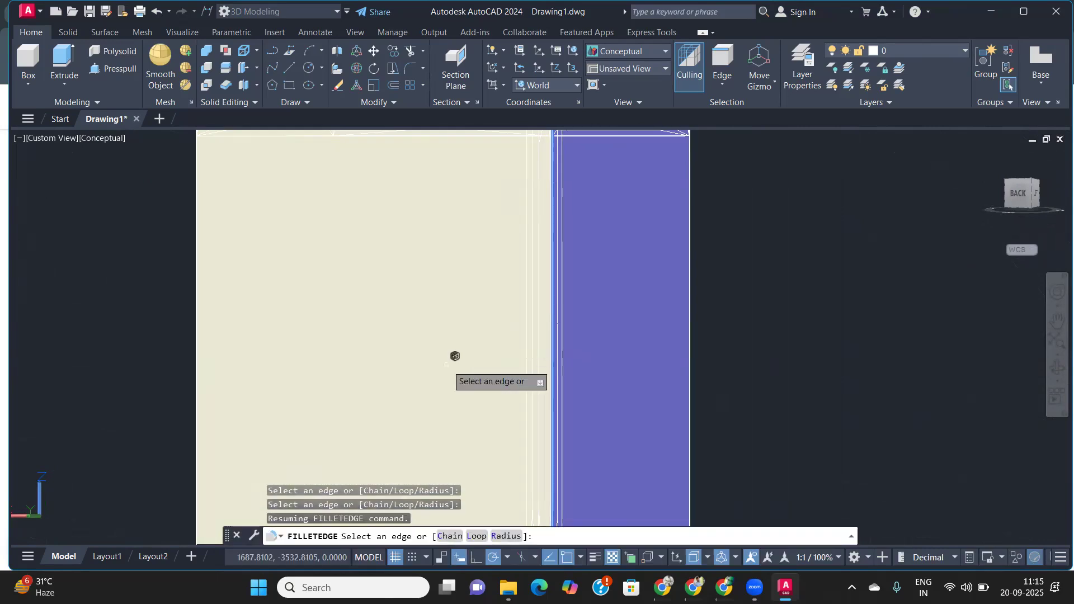
scroll(456, 358, down, 2)
middle_drag(438, 369, 578, 333)
shift+middle_drag(513, 345, 588, 358)
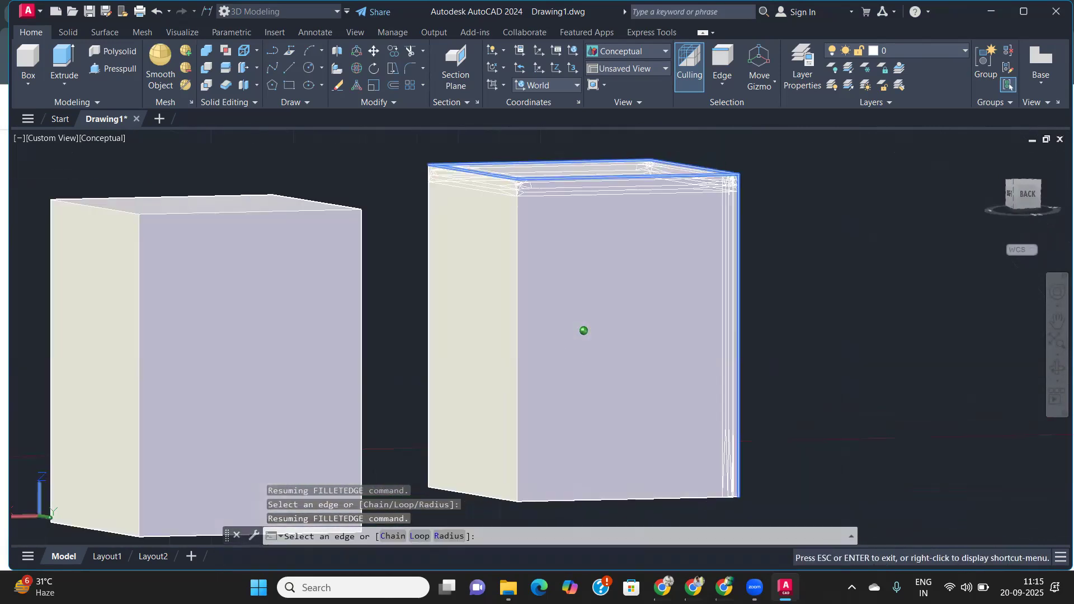
click(515, 351)
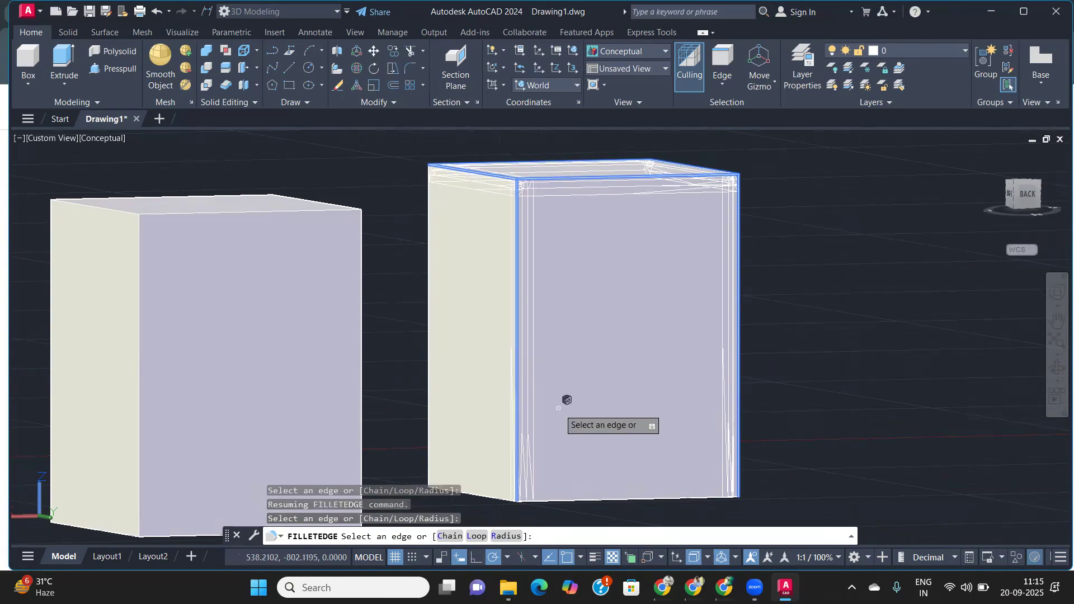
click(622, 500)
- Add the middle box's remaining vertical and bottom edges to the fillet selection, turning the grid display off
shift+middle_drag(677, 464, 539, 463)
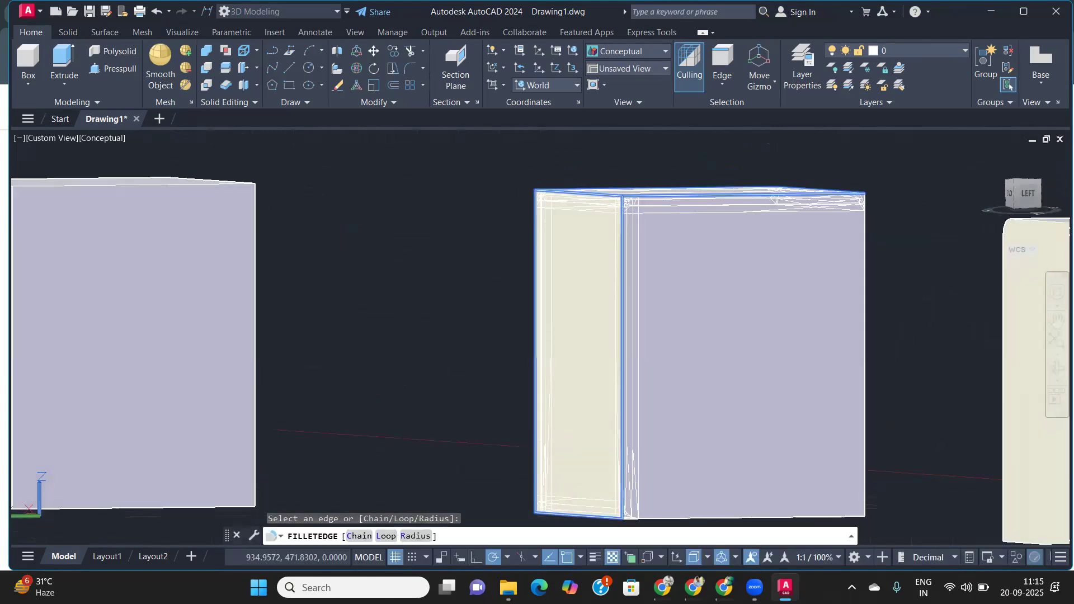
click(864, 352)
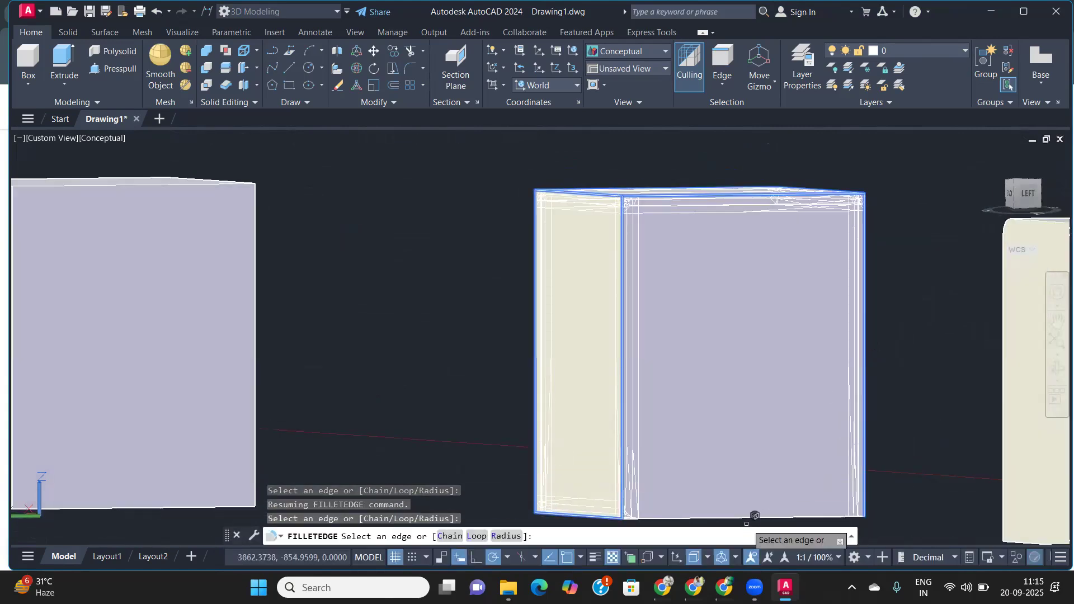
shift+middle_drag(822, 470, 720, 477)
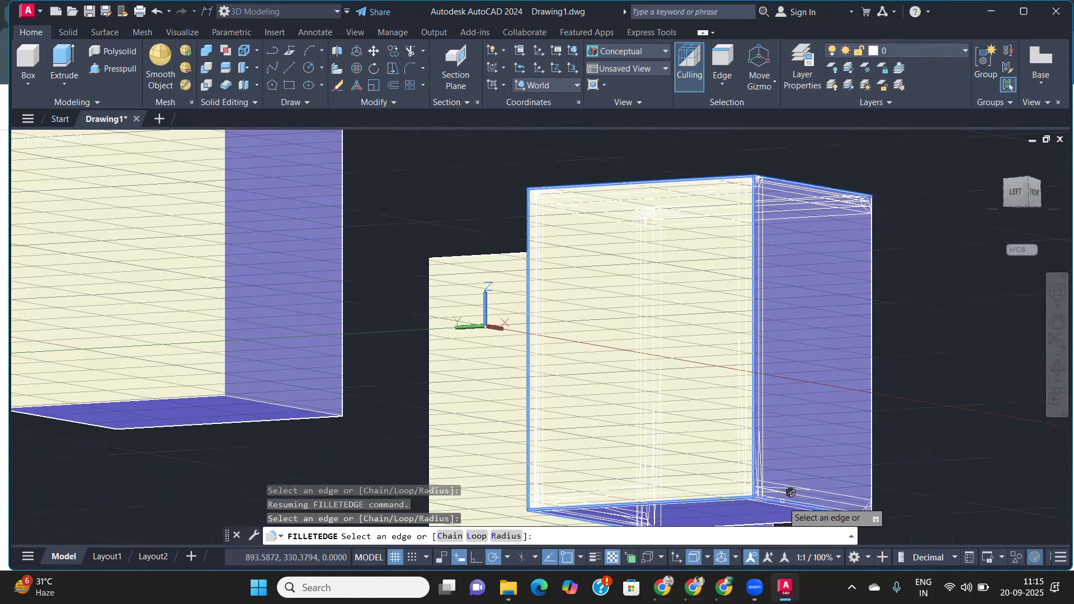
shift+middle_drag(798, 479, 1056, 403)
shift+middle_drag(612, 468, 748, 529)
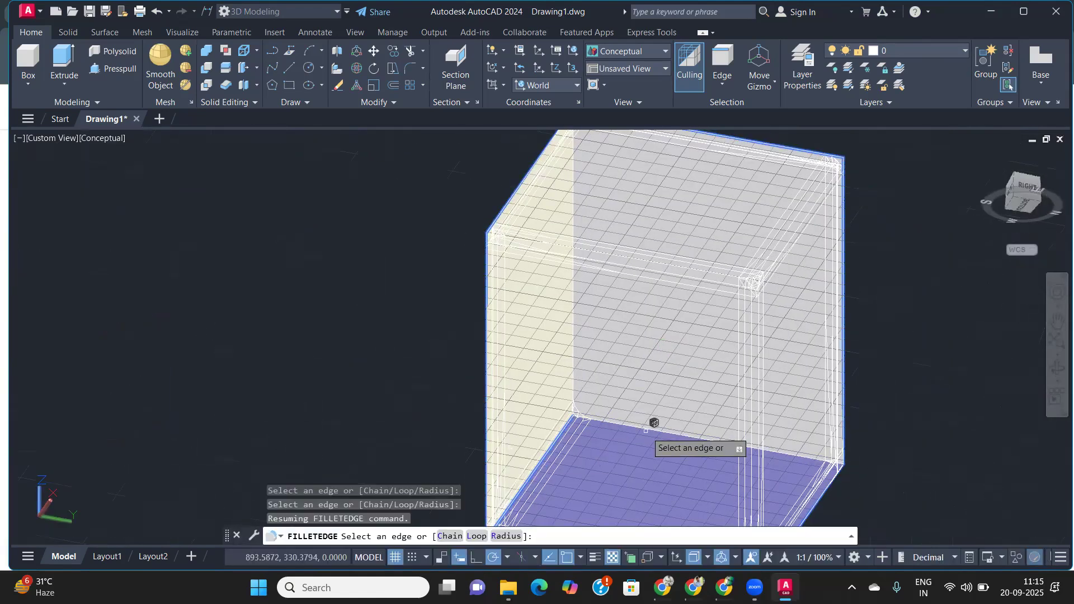
mouse_move(691, 438)
shift+middle_down()
mouse_move(694, 464)
mouse_move(681, 444)
shift+middle_up()
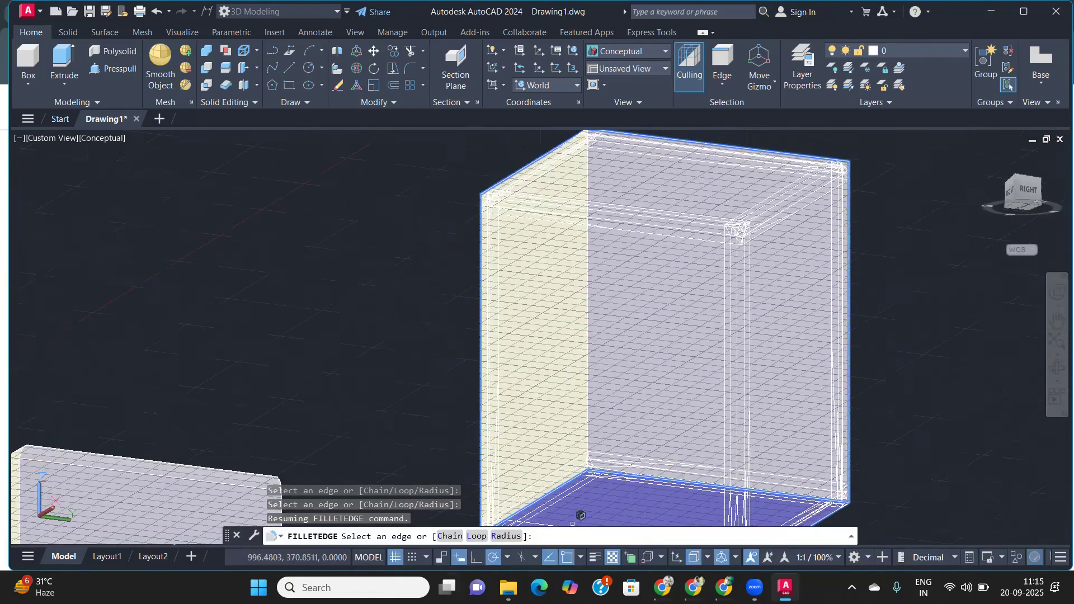
click(394, 558)
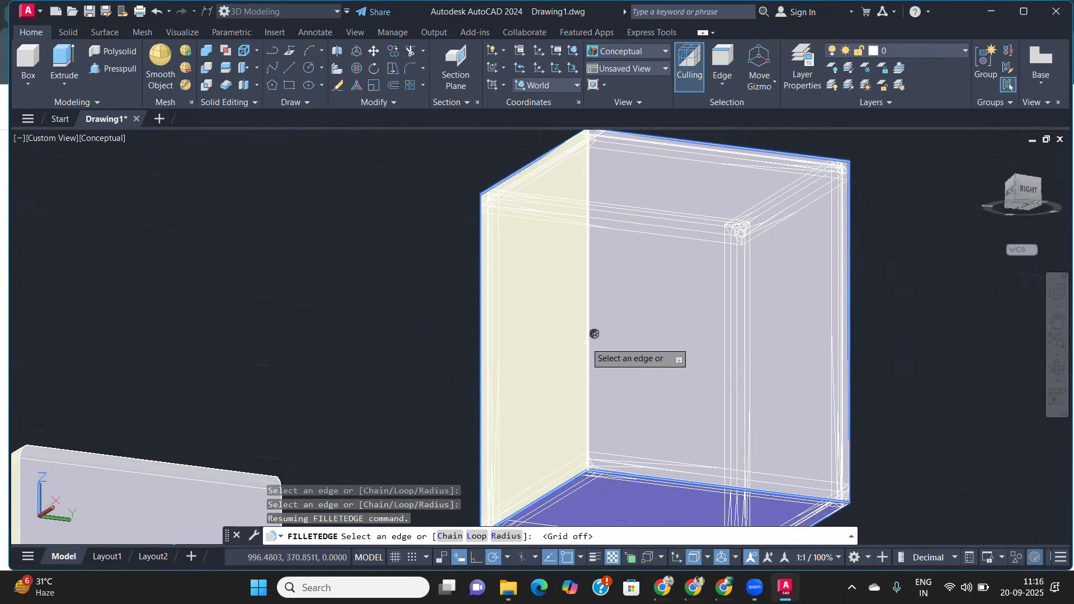
shift+middle_drag(660, 374, 682, 447)
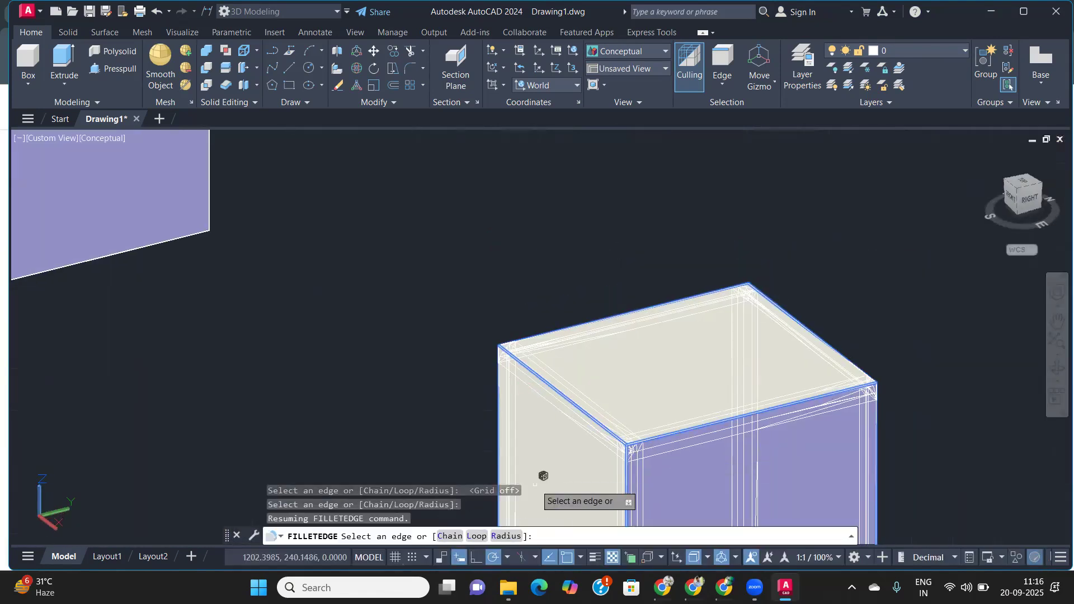
- Set the fillet radius to 10 and apply the fillet to all twelve selected edges of the middle box
key(Return)
text(10)
key(Return)
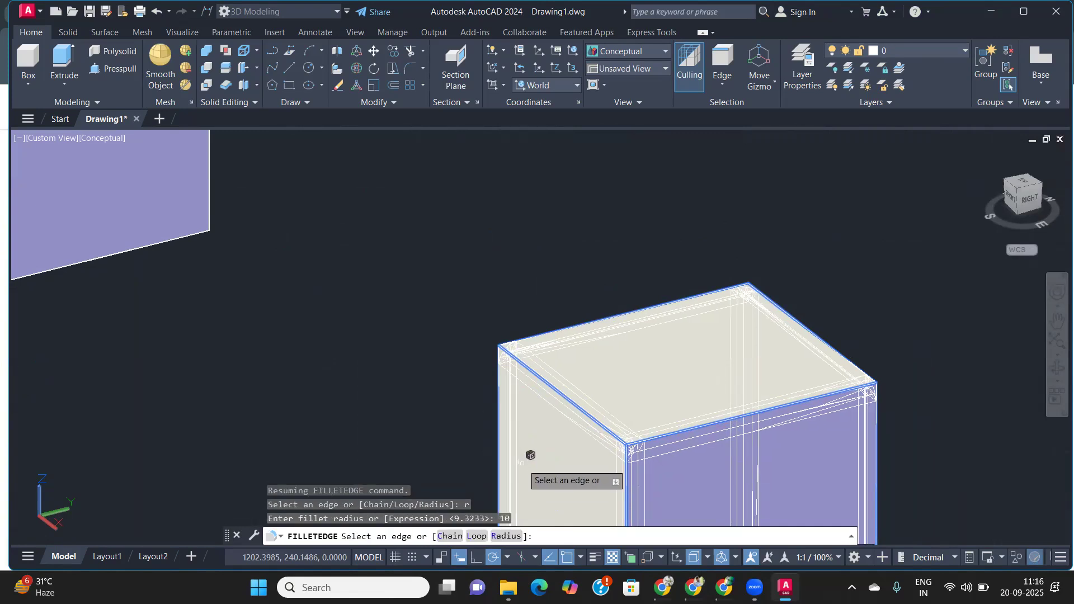
key(Return)
scroll(654, 459, down, 2)
scroll(657, 449, up, 4)
mouse_move(657, 449)
shift+middle_down()
mouse_move(707, 459)
mouse_move(629, 451)
mouse_move(631, 434)
mouse_move(763, 295)
mouse_move(660, 435)
shift+middle_up()
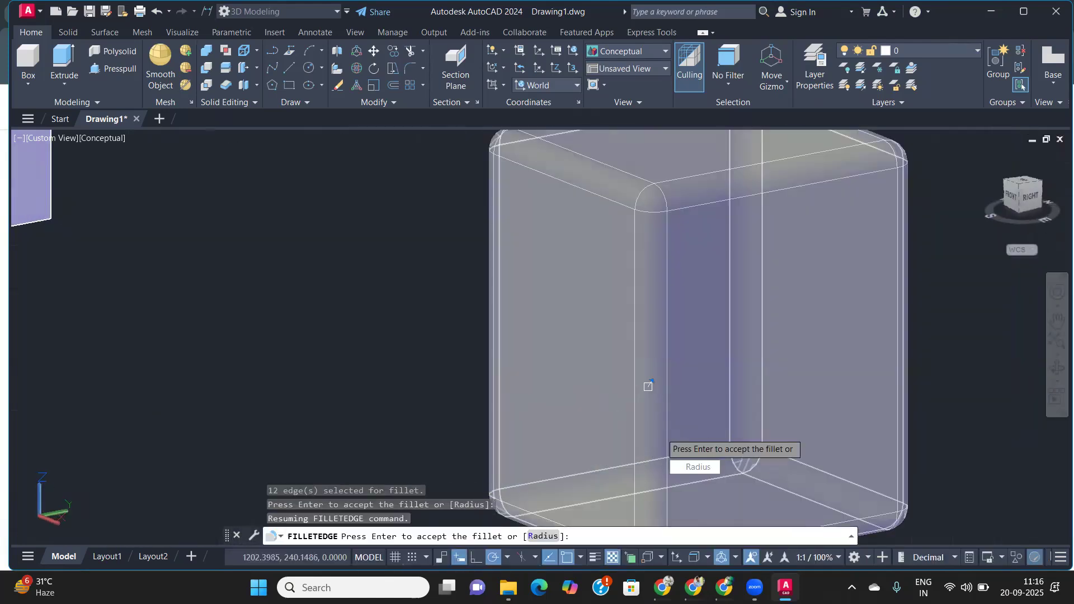
key(Return)
- Examine the fully rounded middle box from several sides, including its blended corners, and compare it with the neighbouring boxes
scroll(717, 419, down, 4)
shift+middle_drag(716, 398, 481, 386)
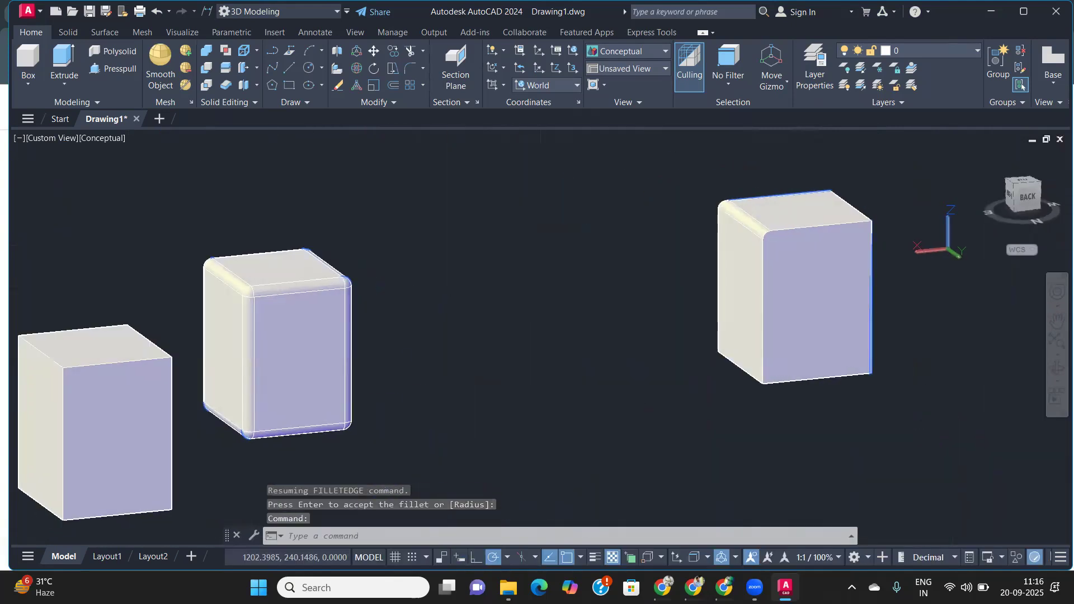
scroll(276, 364, up, 5)
shift+middle_drag(300, 372, 746, 376)
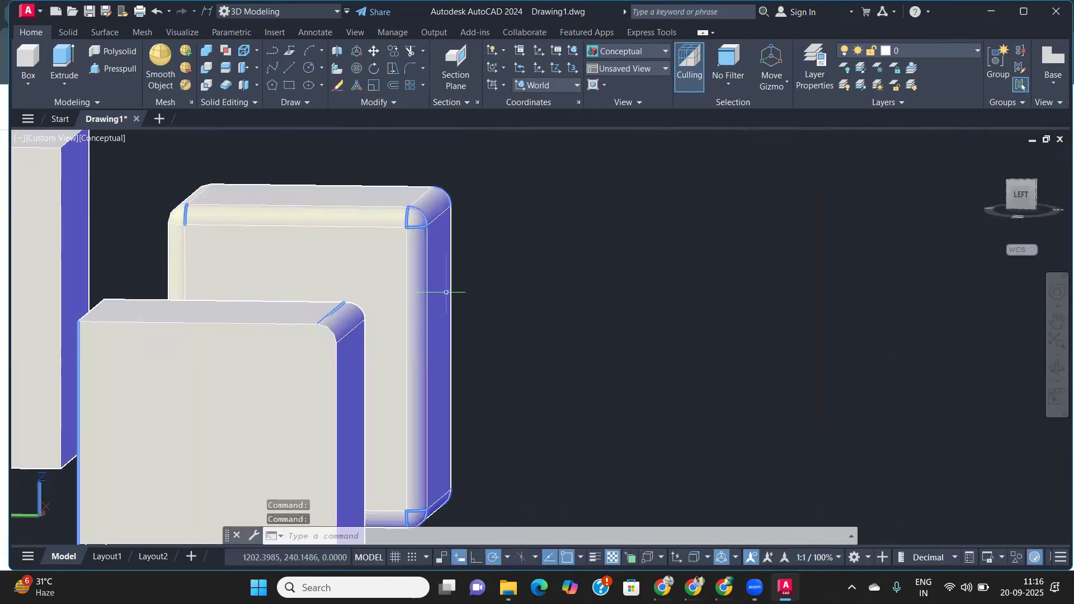
scroll(446, 292, up, 4)
shift+middle_drag(422, 295, 389, 386)
scroll(404, 342, down, 5)
scroll(376, 363, down, 3)
shift+middle_drag(402, 258, 332, 250)
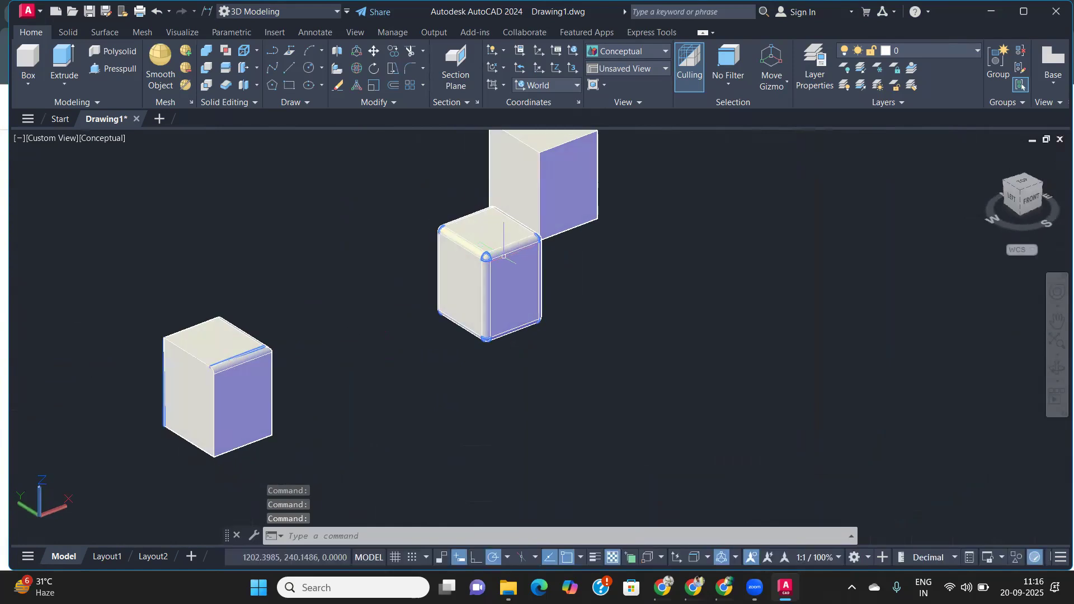
scroll(504, 256, up, 4)
middle_drag(501, 256, 266, 291)
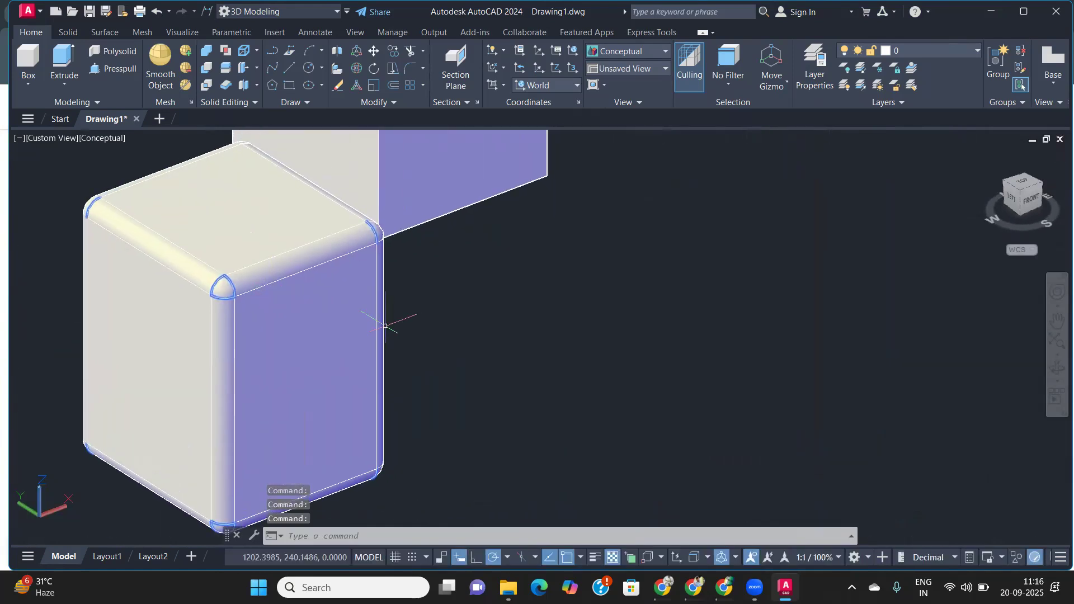
scroll(404, 360, down, 4)
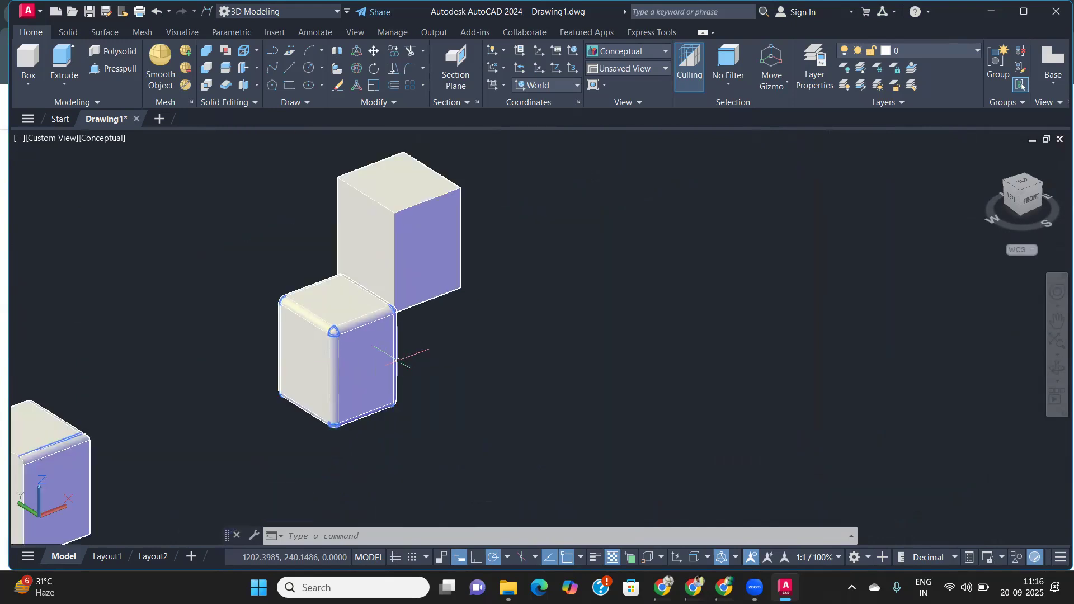
- In the top view, start an L-shaped line outline beside the boxes with a 200-unit segment downward and a 200-unit segment to the right
click(49, 138)
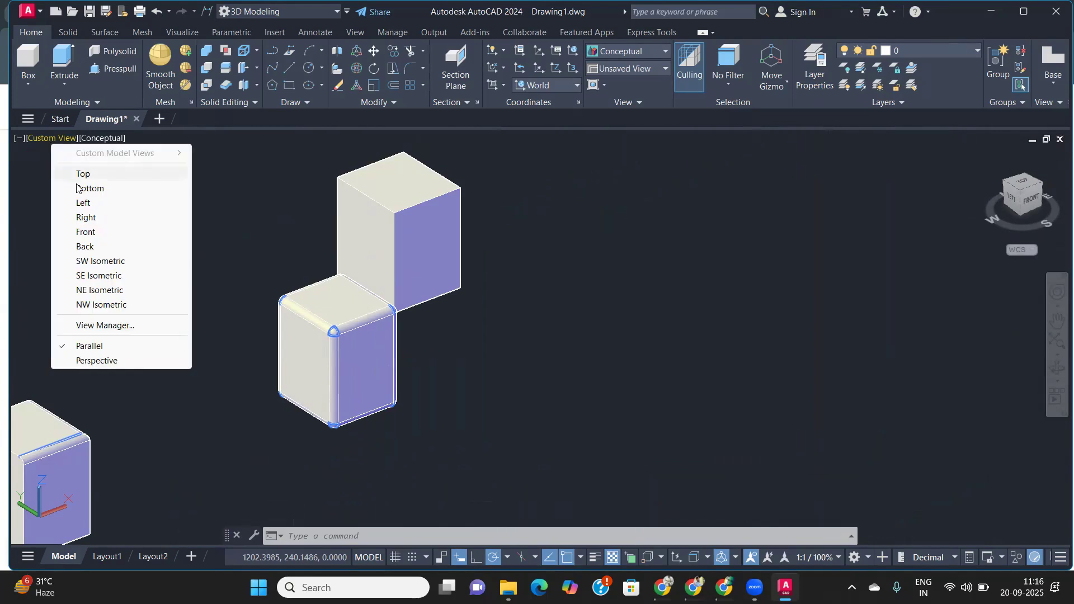
click(82, 175)
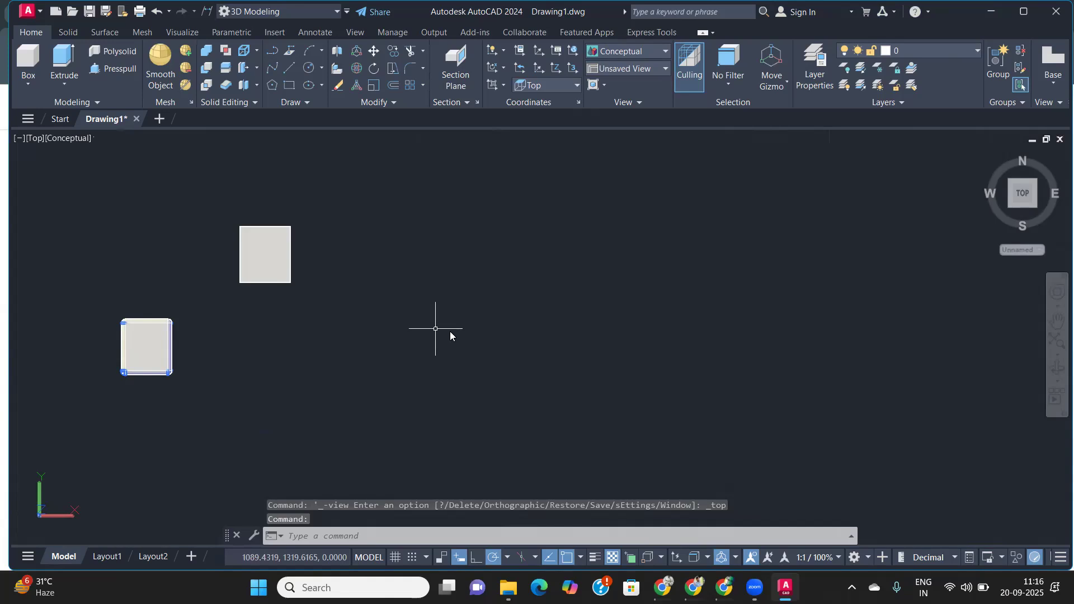
text(l)
key(Return)
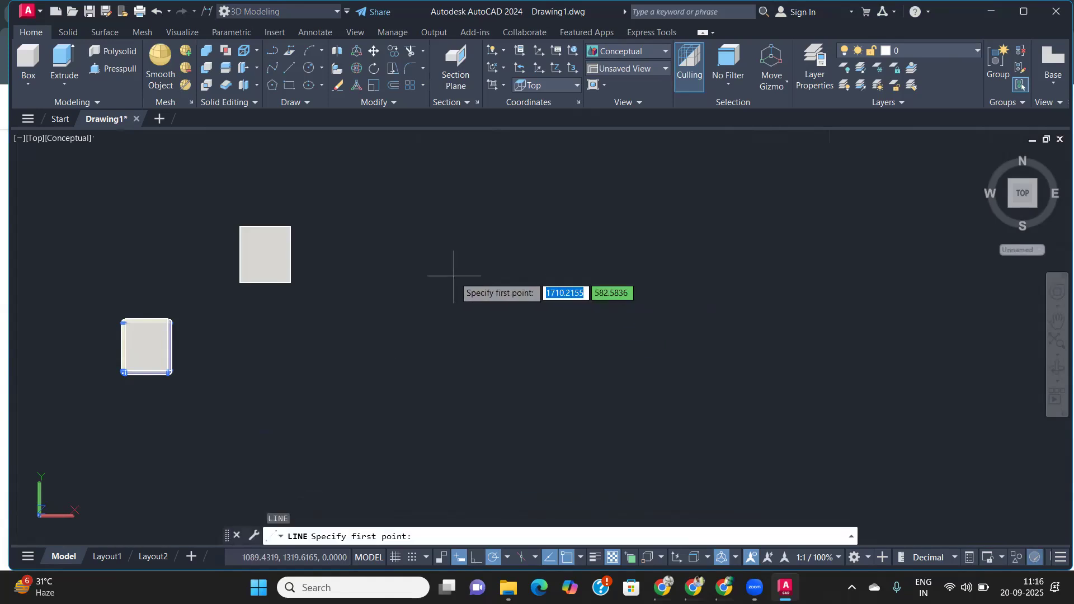
click(454, 276)
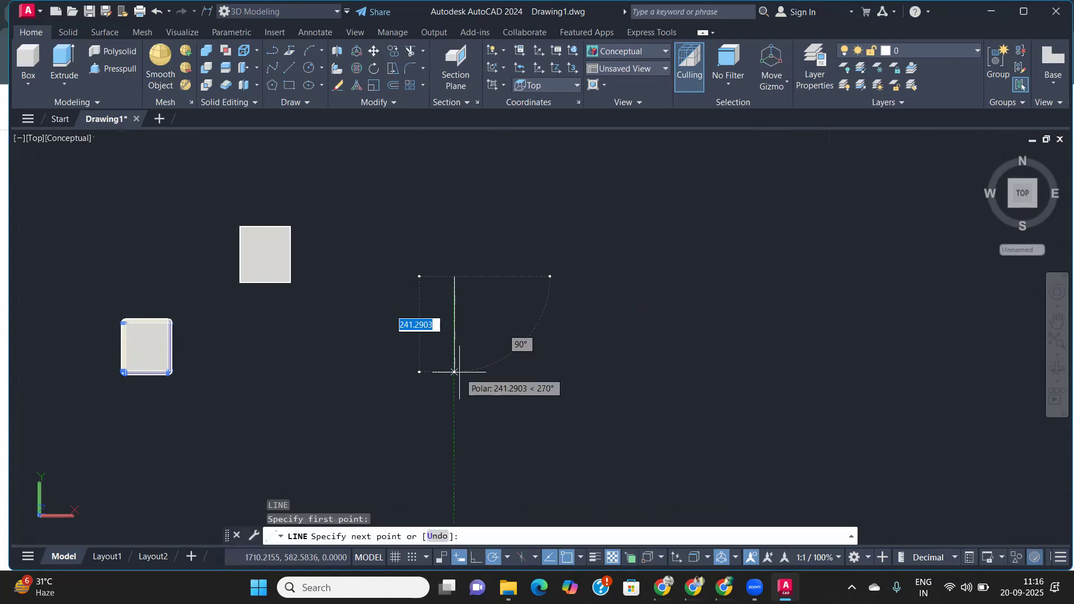
text(200)
key(Return)
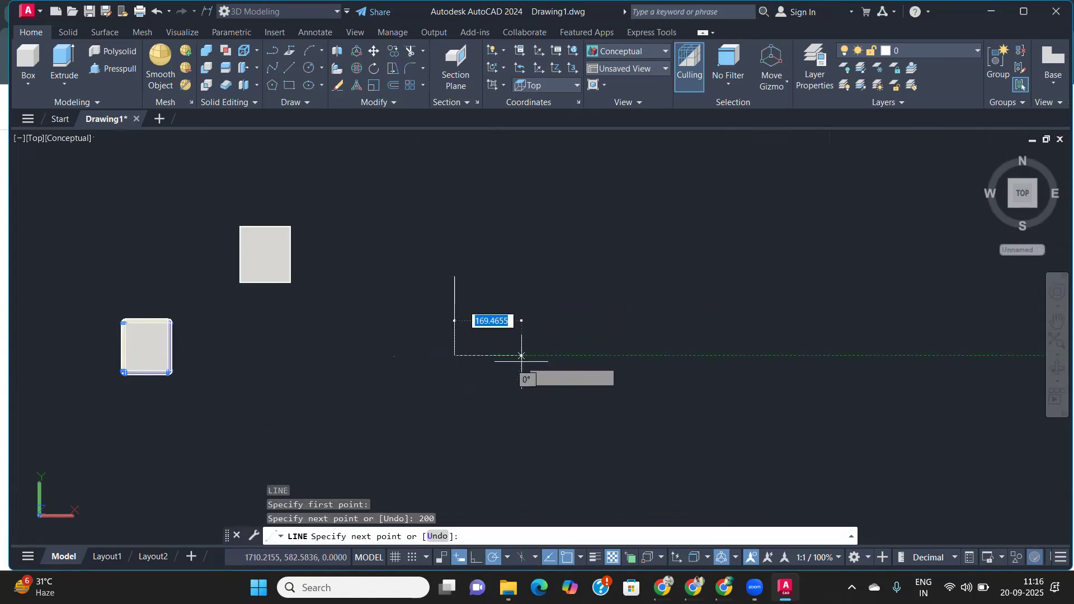
text(20)
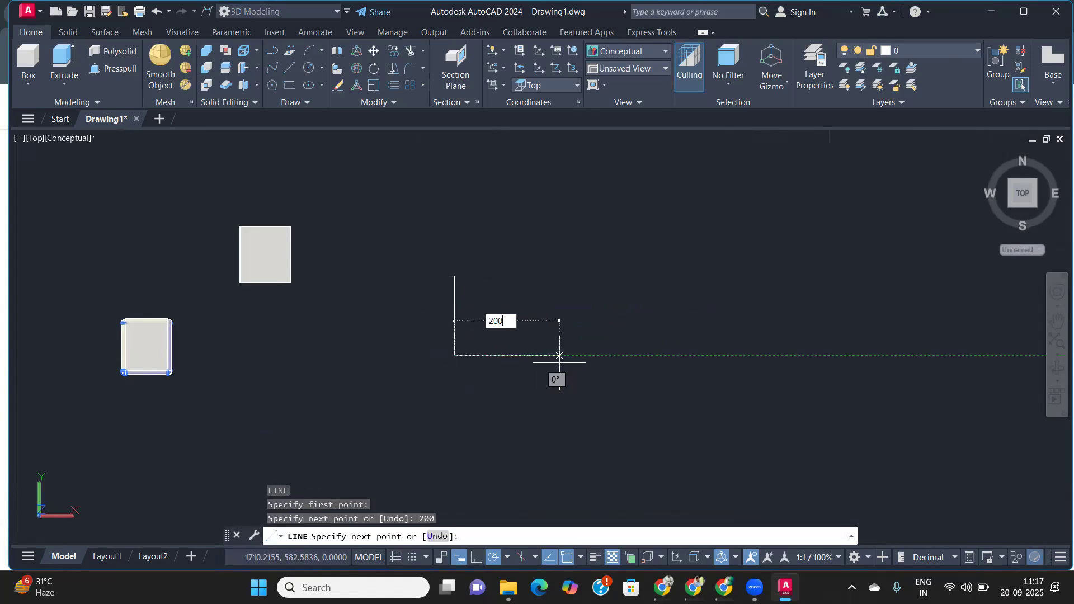
text(0)
key(Return)
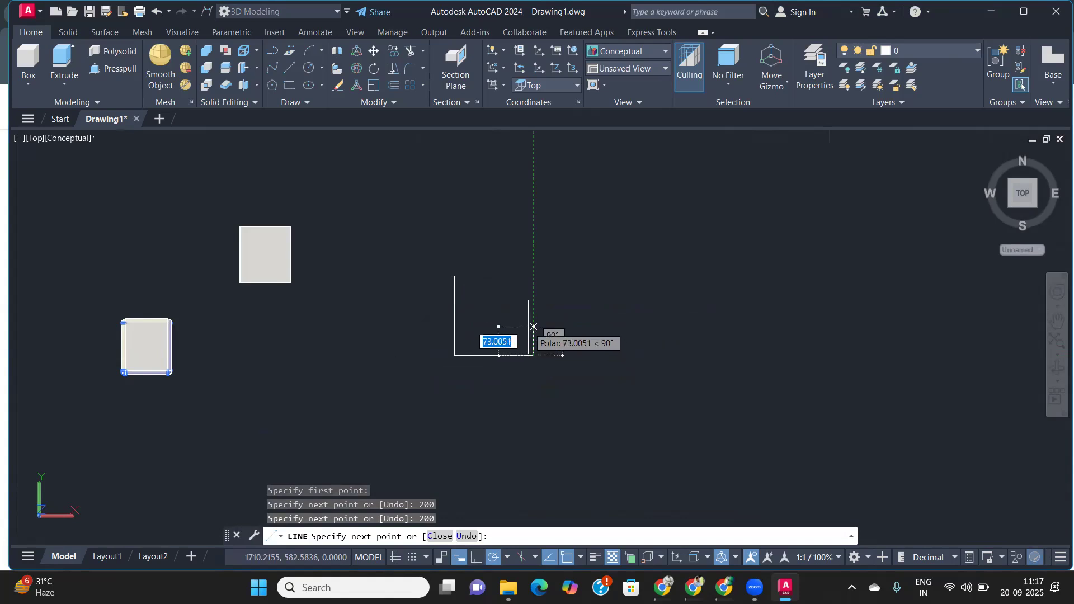
- Complete the L-shaped outline with segments of 20 up, 180 left and 180 up, and close it
text(20)
key(Return)
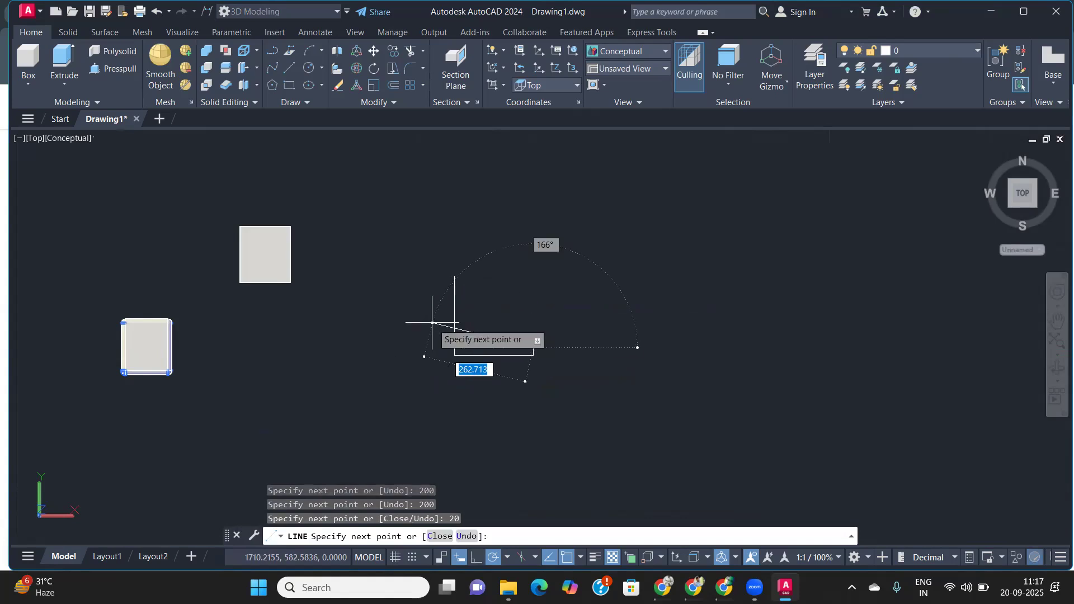
scroll(462, 330, up, 5)
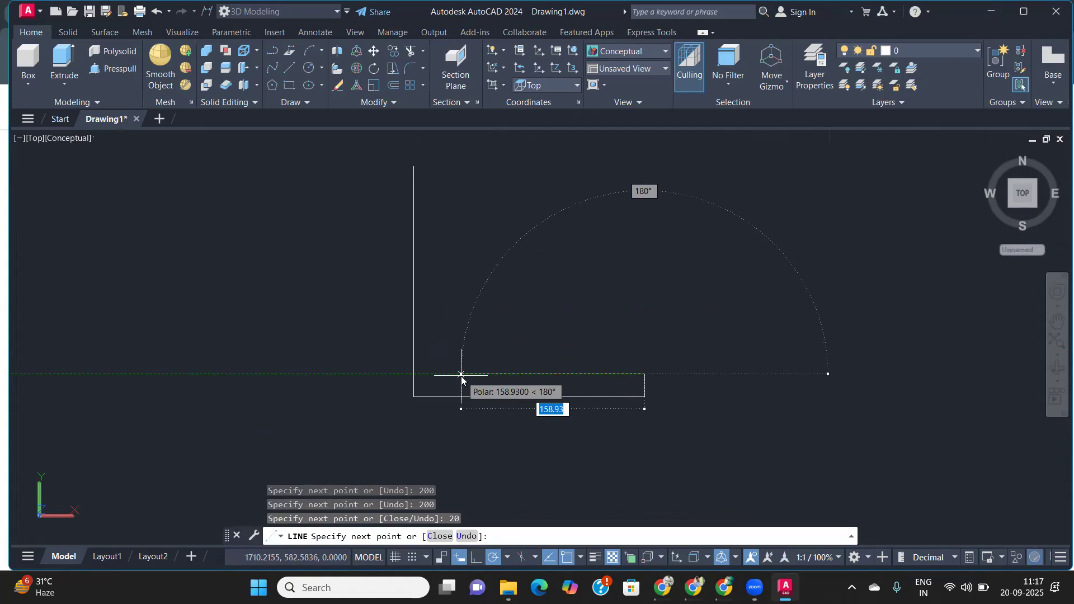
text(180)
key(Return)
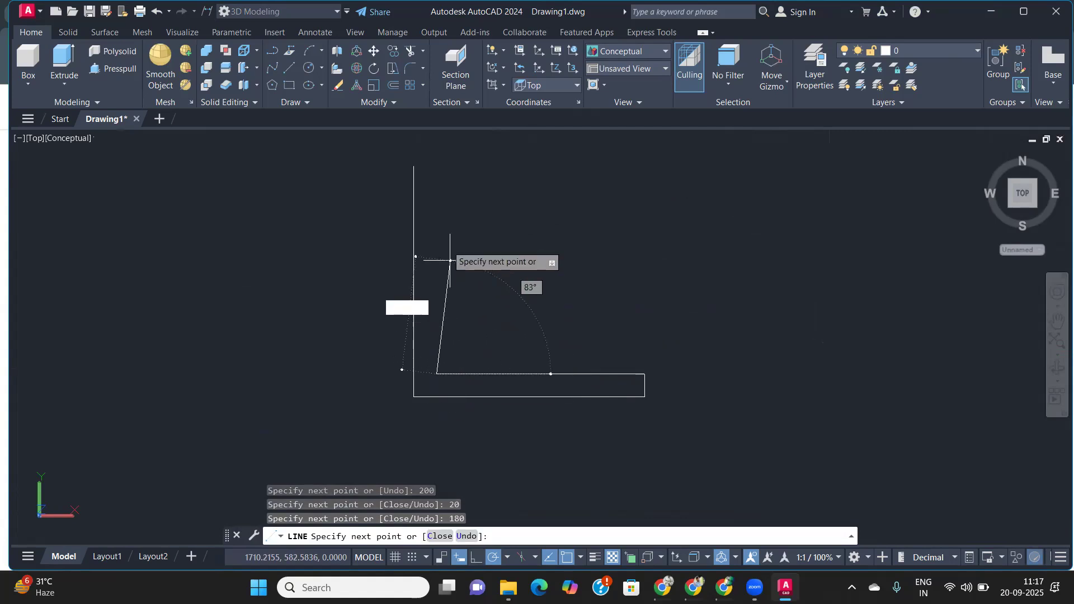
text(18)
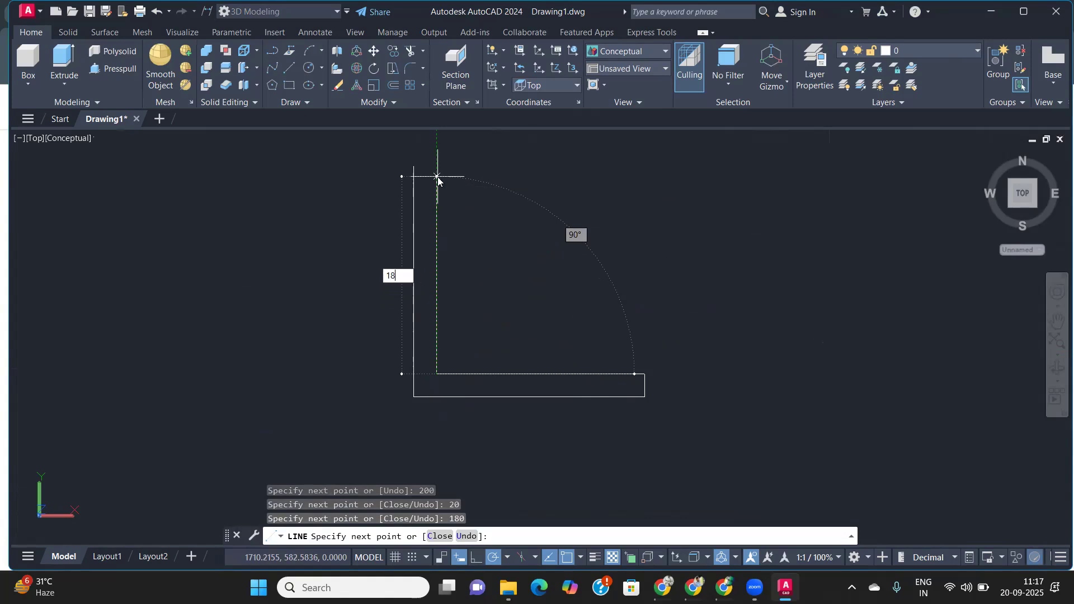
text(0)
key(Return)
text(c)
key(Return)
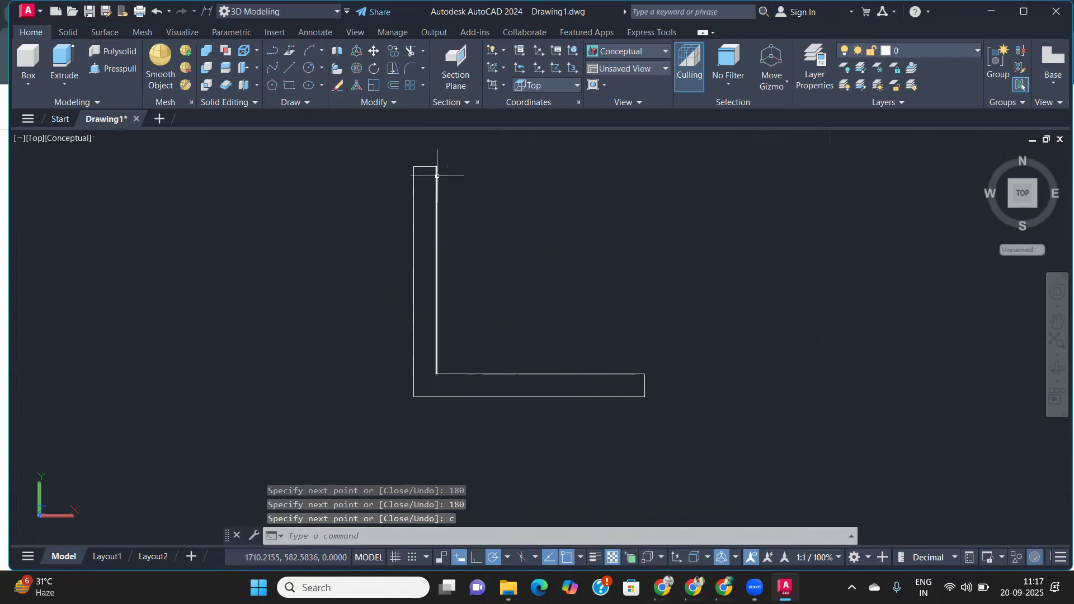
- Switch to the SW Isometric view and extrude the L-shaped area to a height of 100 with Presspull
scroll(427, 232, down, 3)
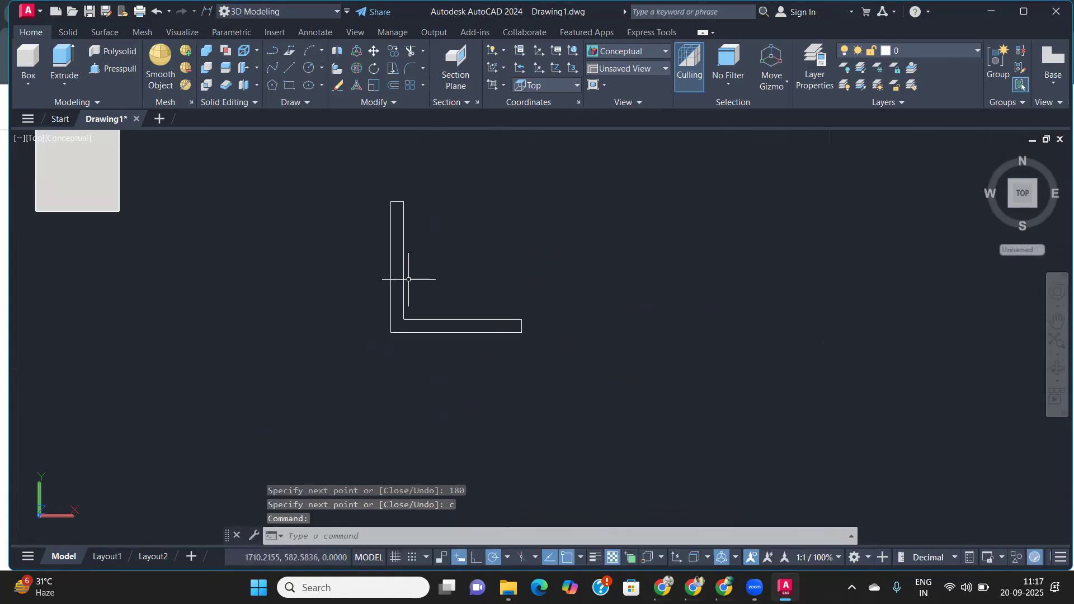
click(34, 138)
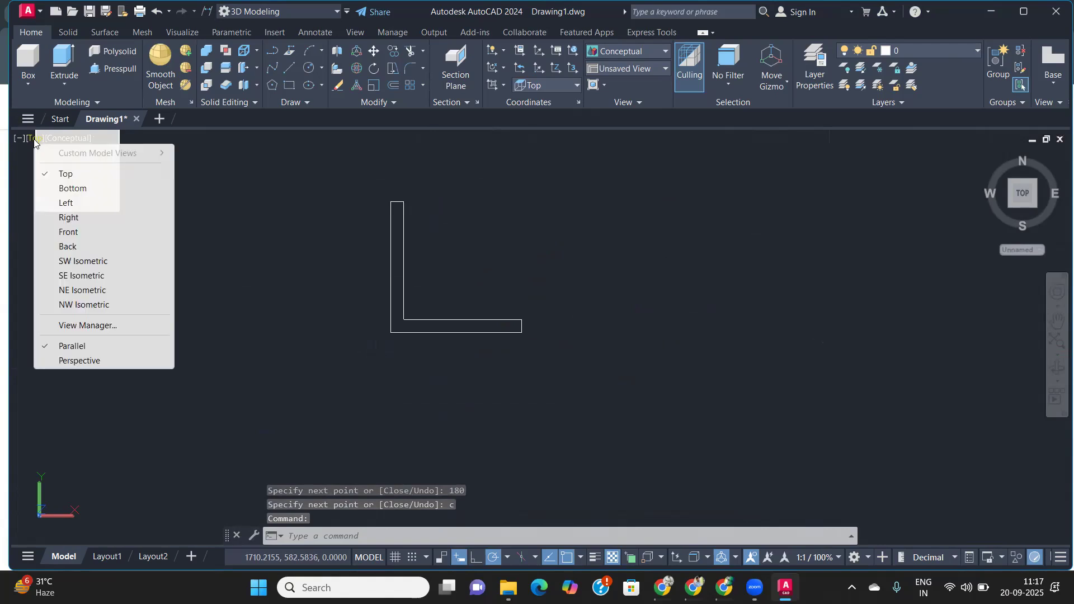
click(80, 261)
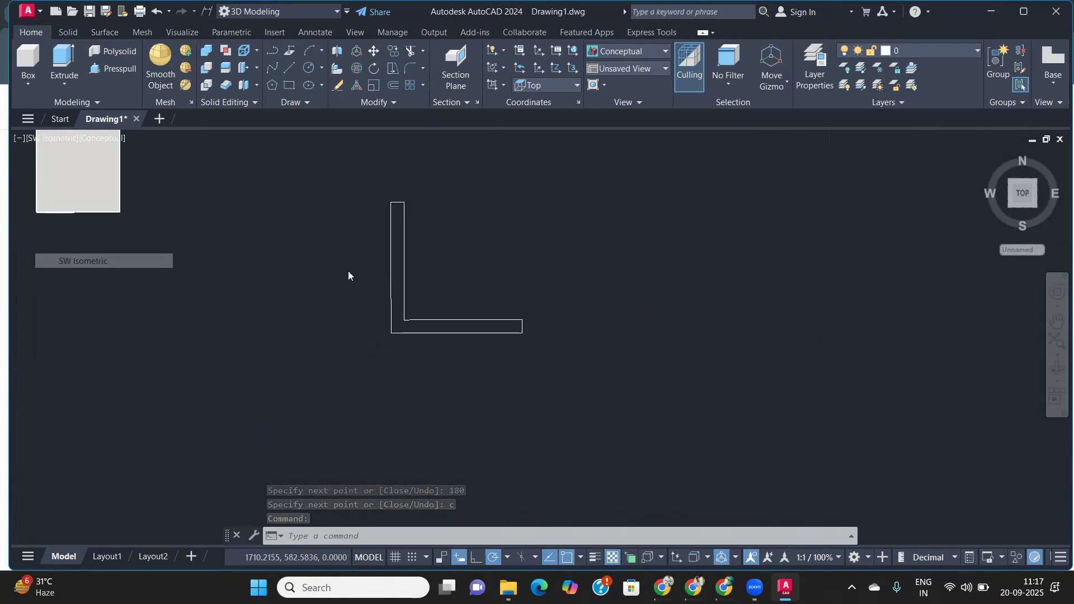
middle_drag(779, 264, 563, 357)
scroll(540, 374, up, 6)
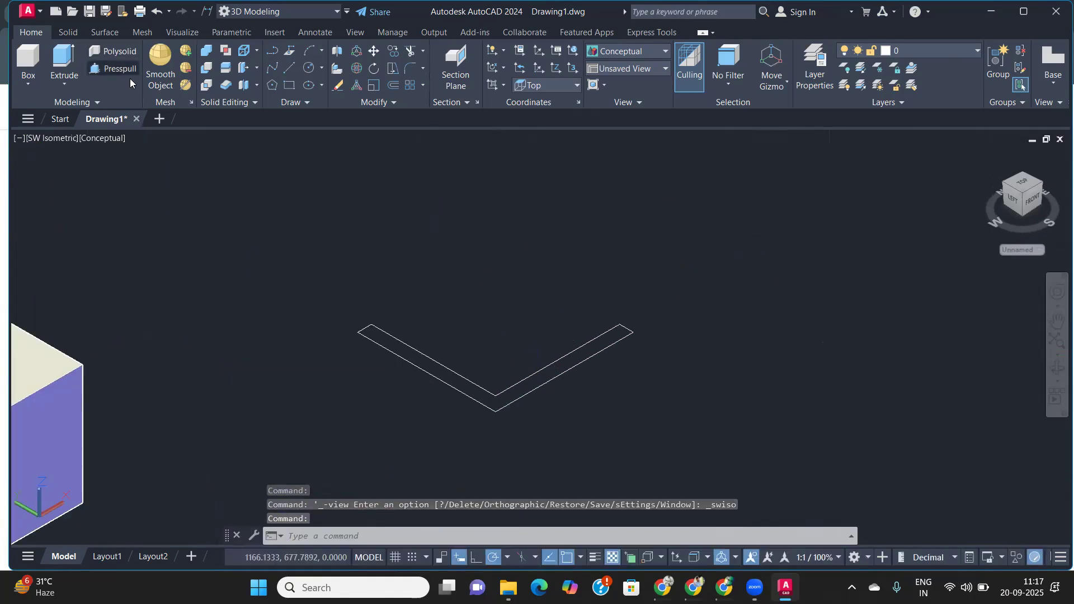
click(118, 68)
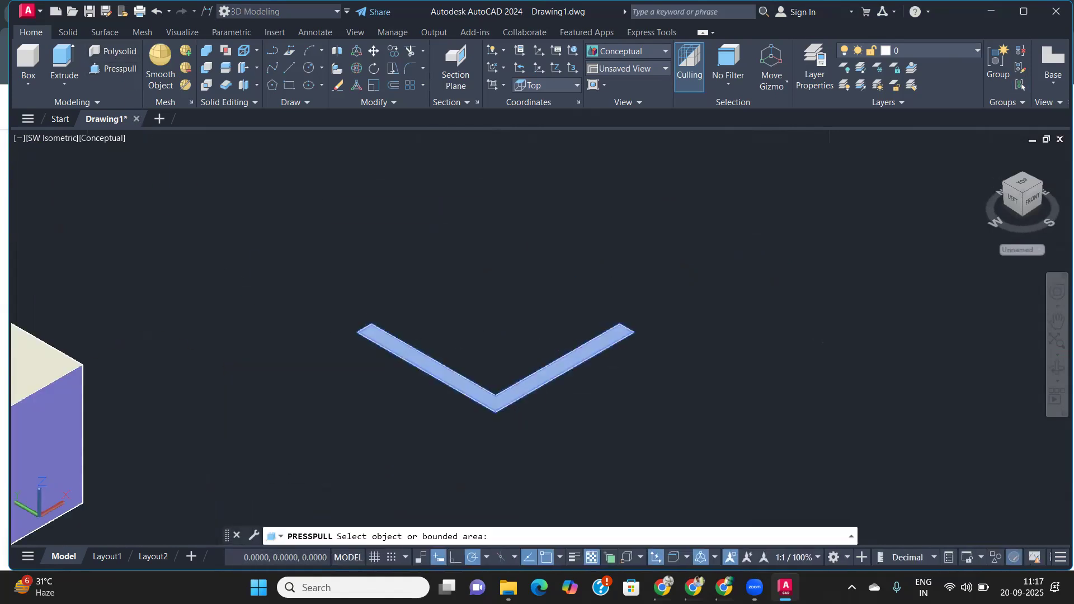
click(501, 394)
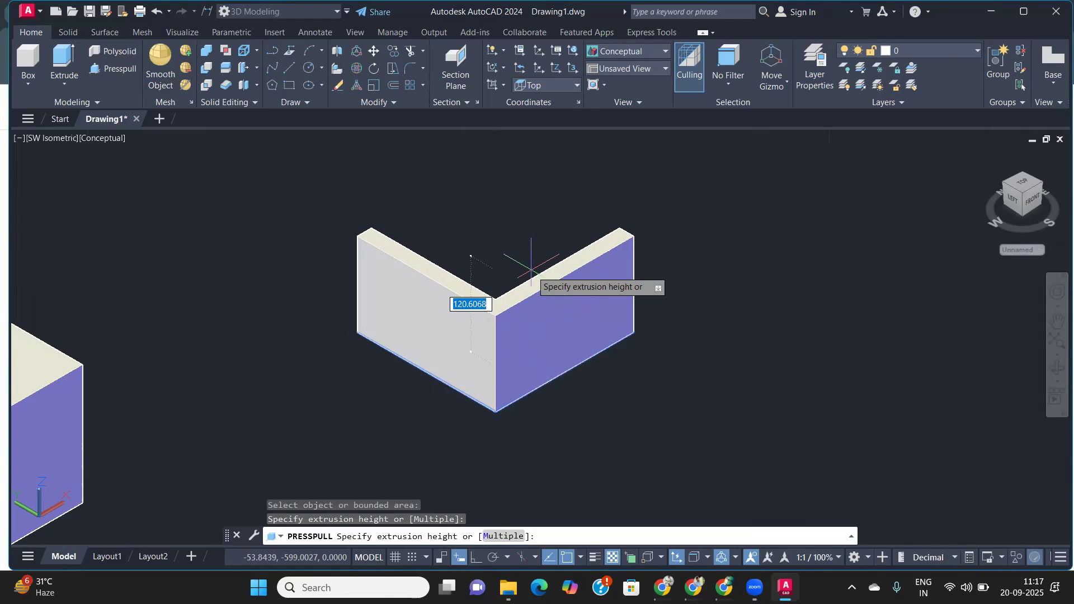
text(100)
key(Return)
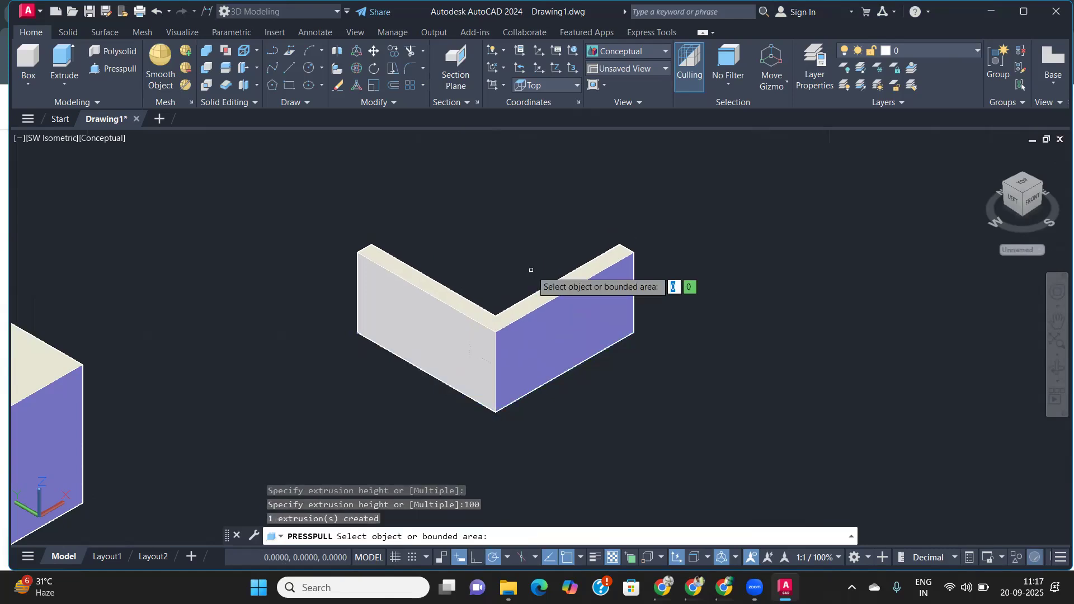
key(Return)
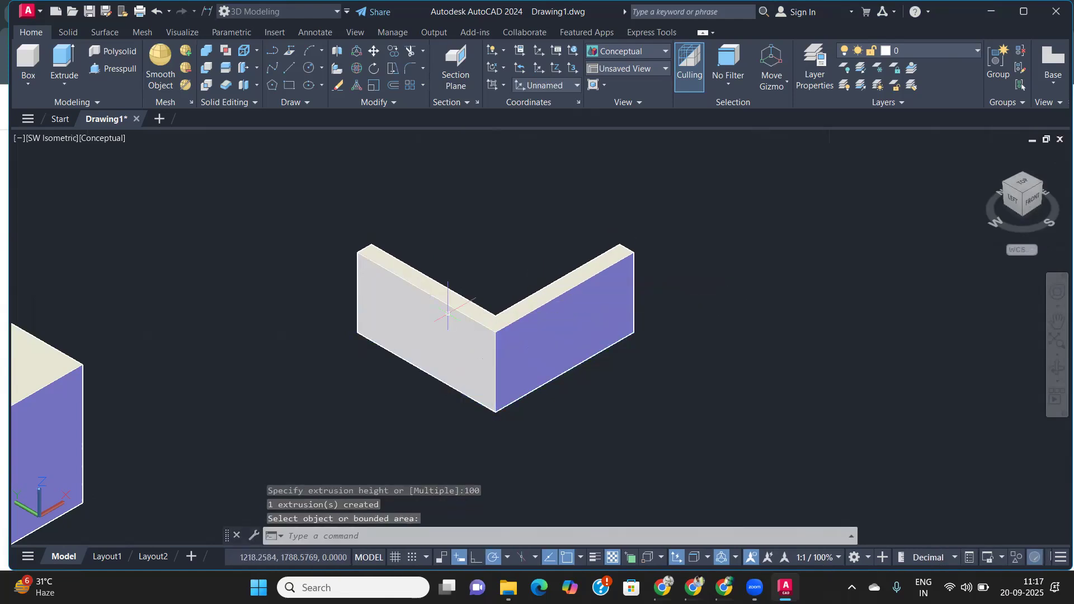
- Rotate the L-shaped solid 90° about the X axis with the Rotate Gizmo so one leg stands upright
scroll(508, 354, up, 3)
scroll(509, 355, down, 6)
shift+middle_drag(559, 372, 497, 403)
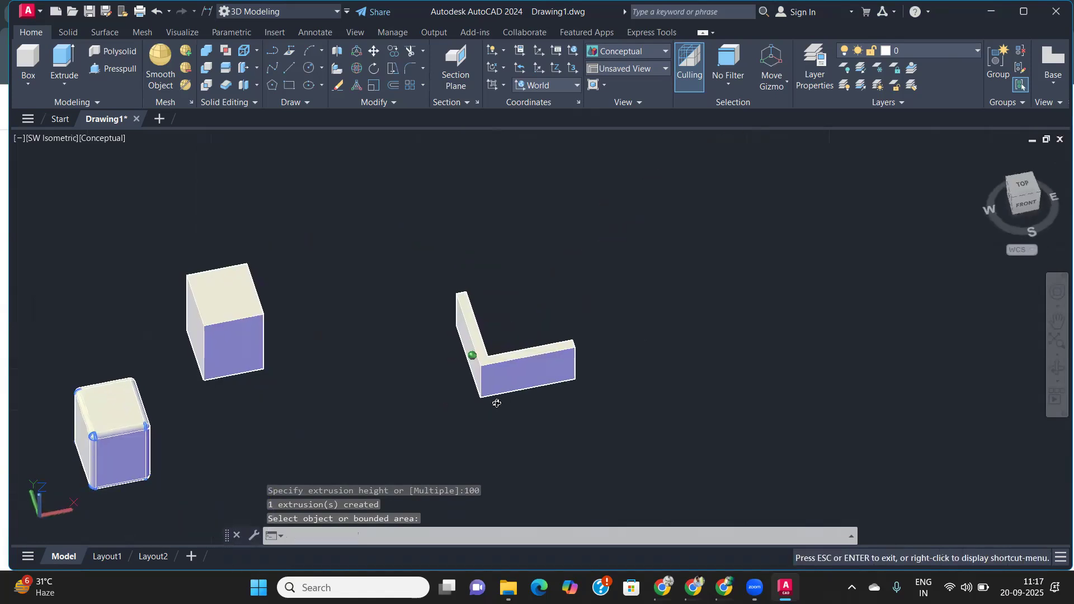
click(776, 84)
click(794, 138)
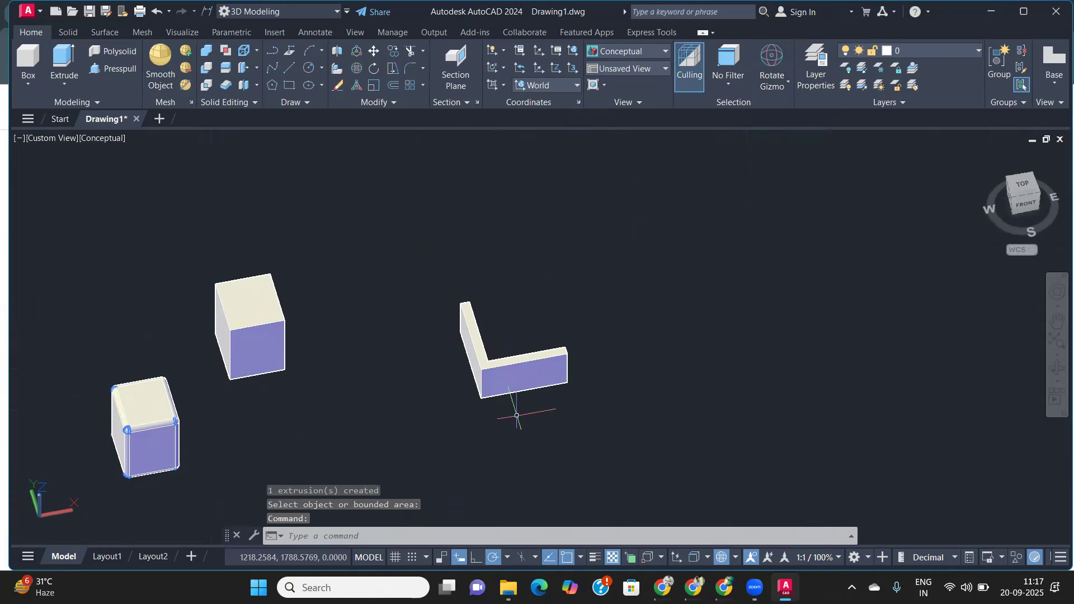
click(487, 390)
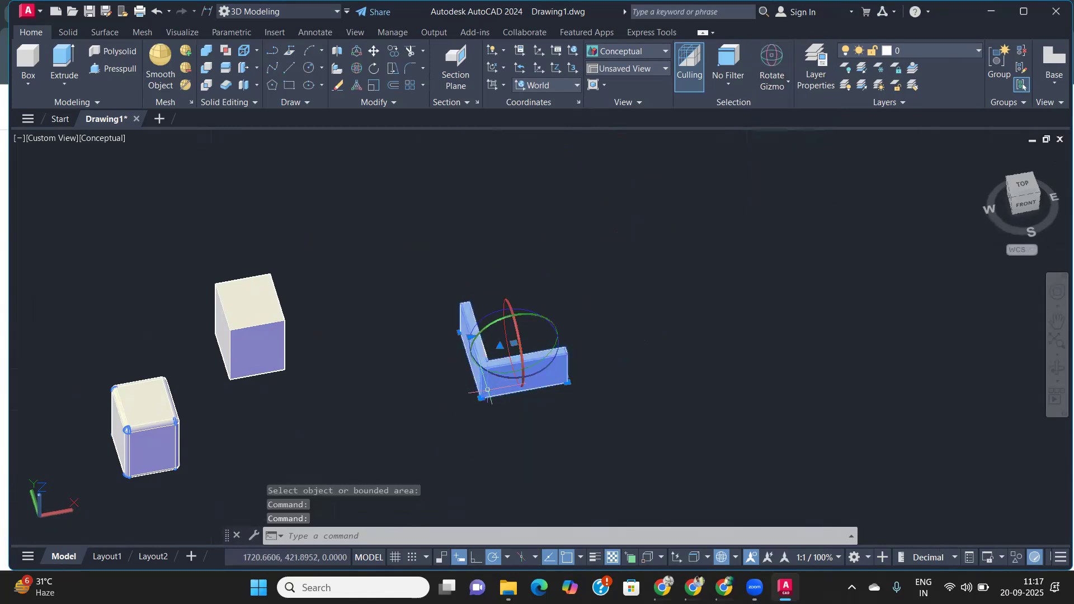
click(513, 314)
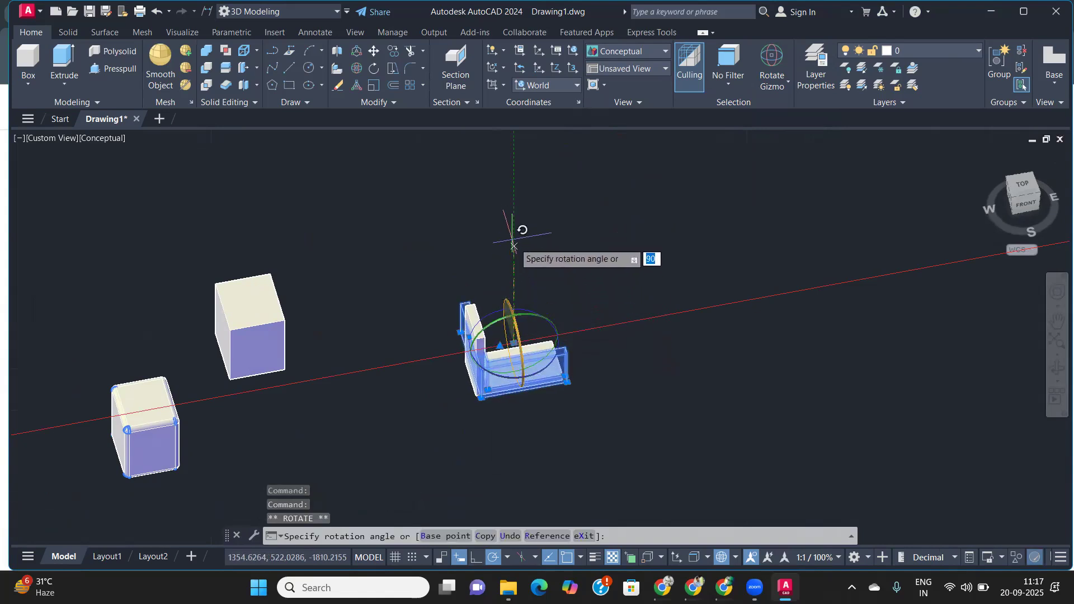
click(513, 241)
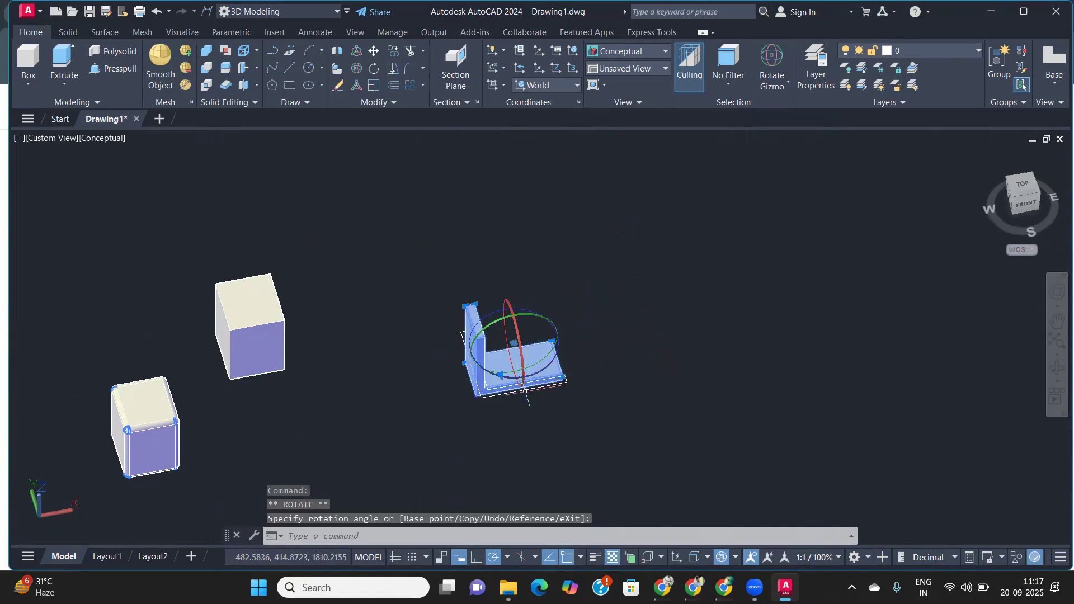
- Move the rotated L-shaped solid along the X axis with the Move Gizmo, well clear of its original outline
click(774, 85)
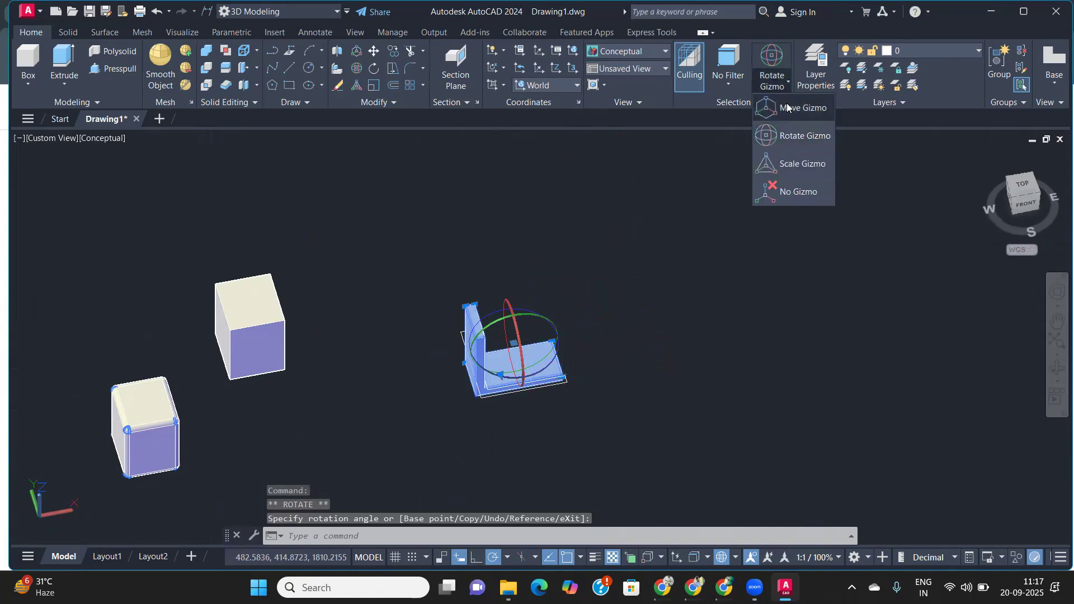
click(776, 106)
scroll(498, 358, up, 5)
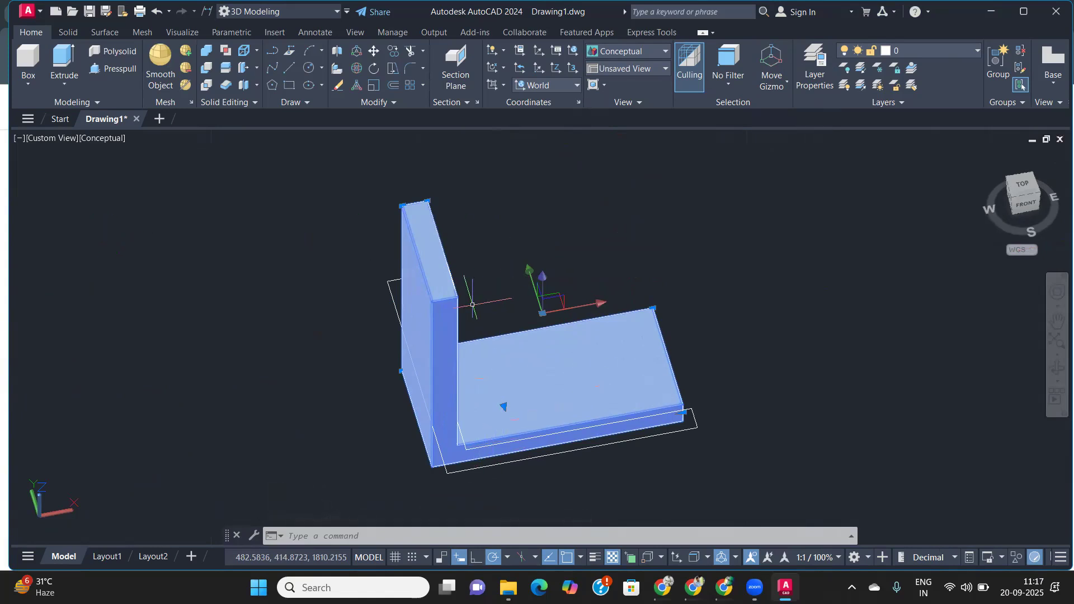
click(580, 311)
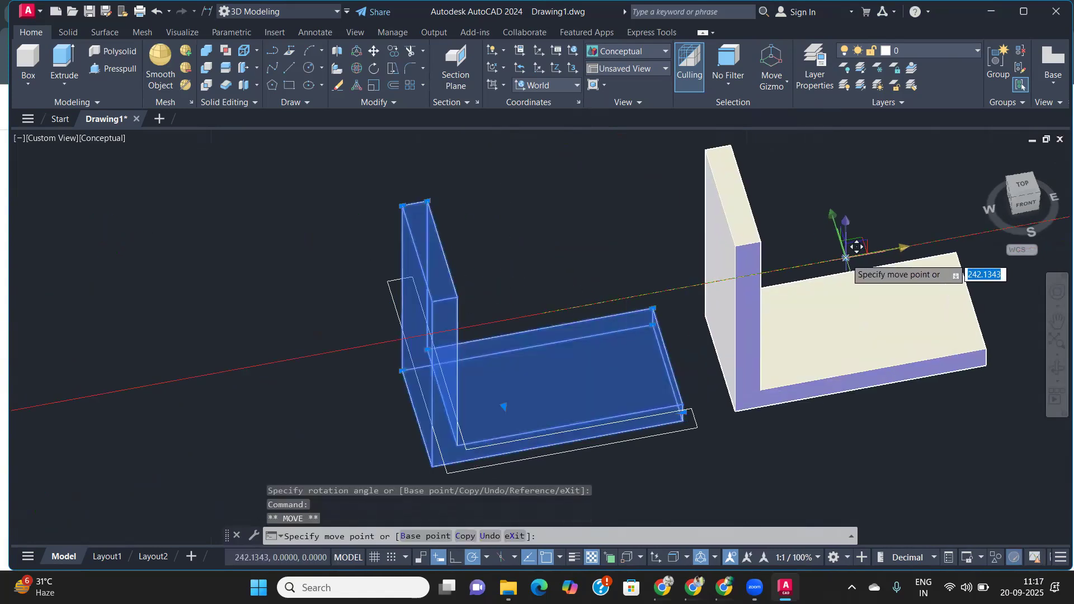
scroll(581, 401, down, 2)
middle_drag(580, 400, 268, 408)
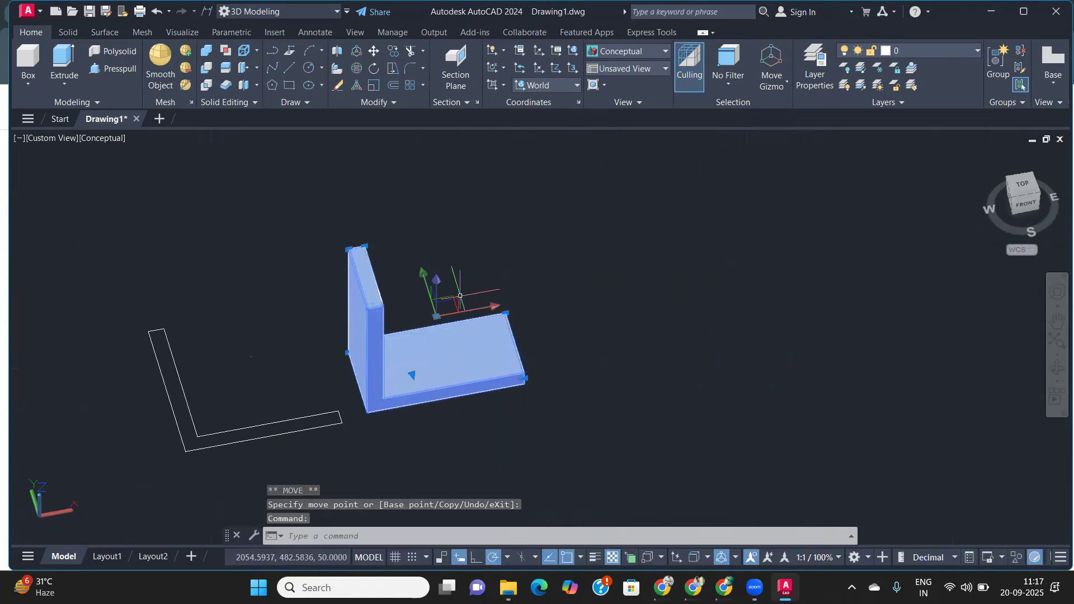
click(474, 315)
click(619, 280)
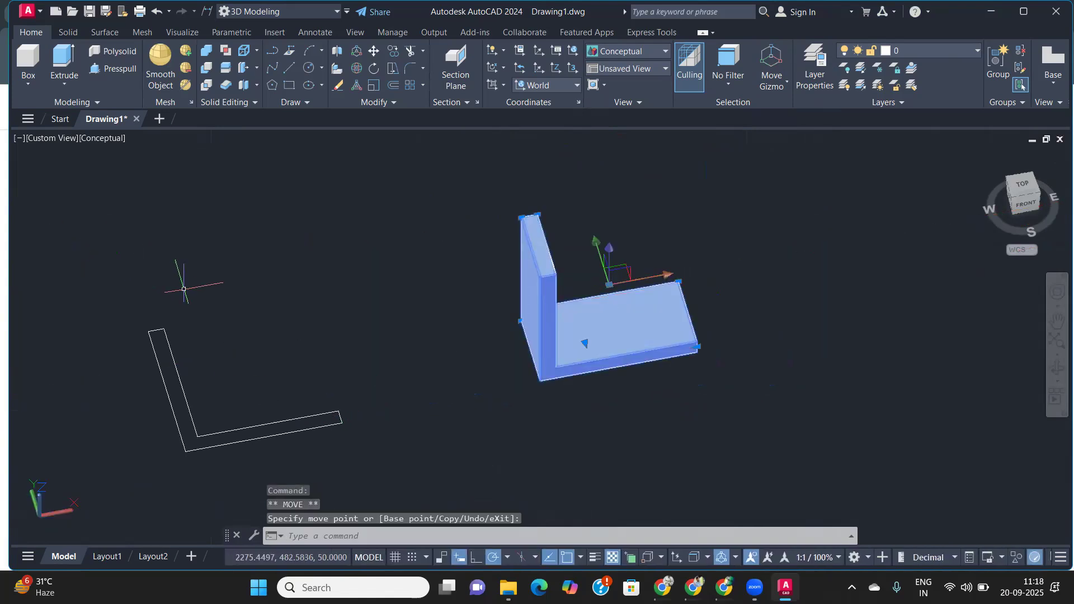
key(Escape)
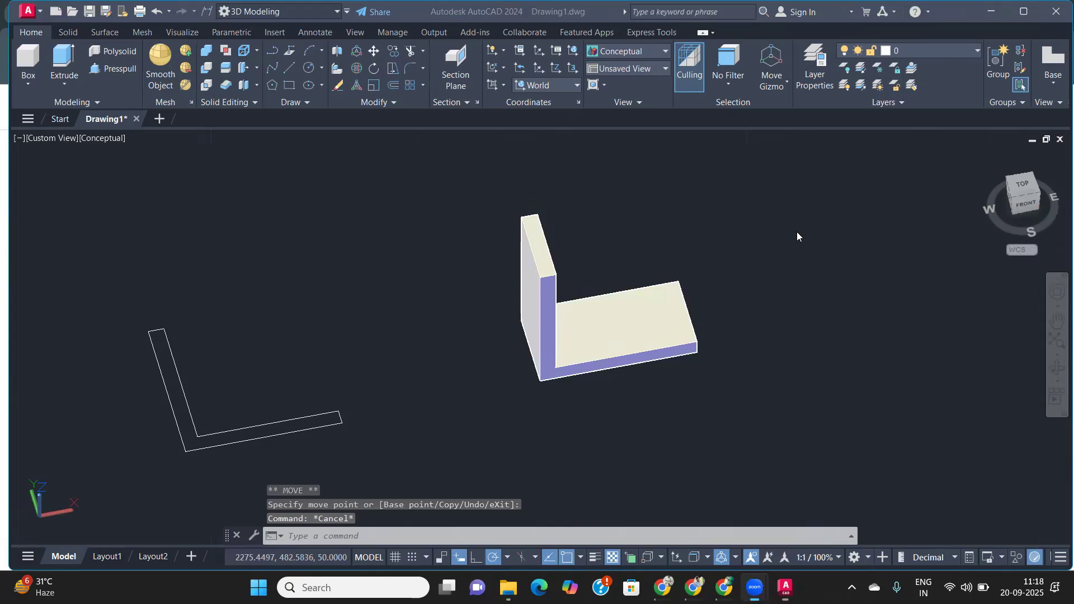
- Start FILLETEDGE on the inner corner edge of the L-shaped solid and preview it with a radius of 5
click(613, 384)
shift+middle_drag(587, 387, 501, 386)
scroll(559, 473, up, 5)
middle_drag(560, 473, 568, 352)
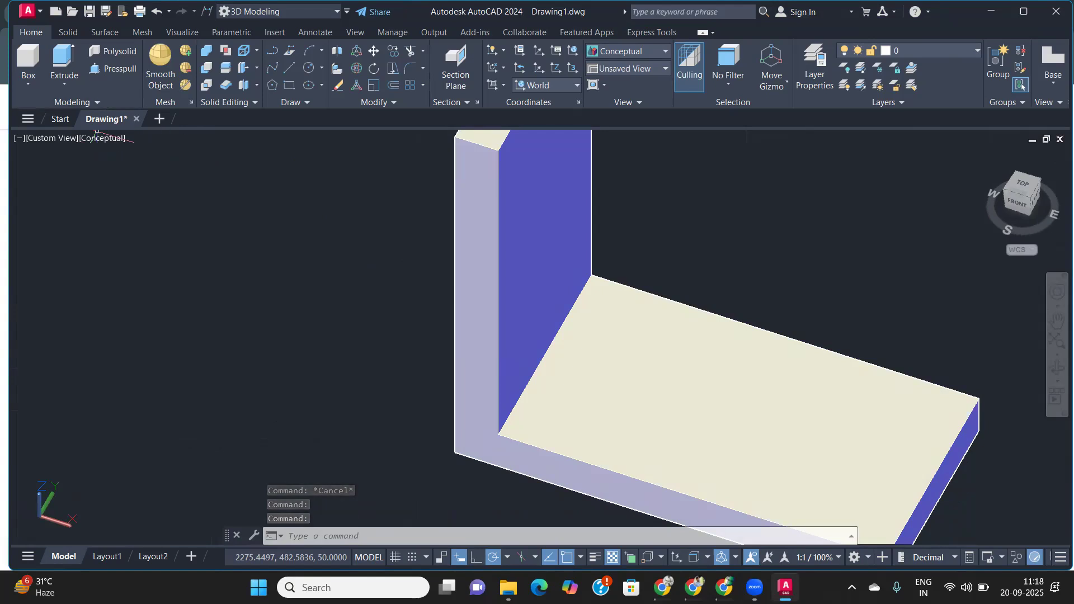
text(FILLET)
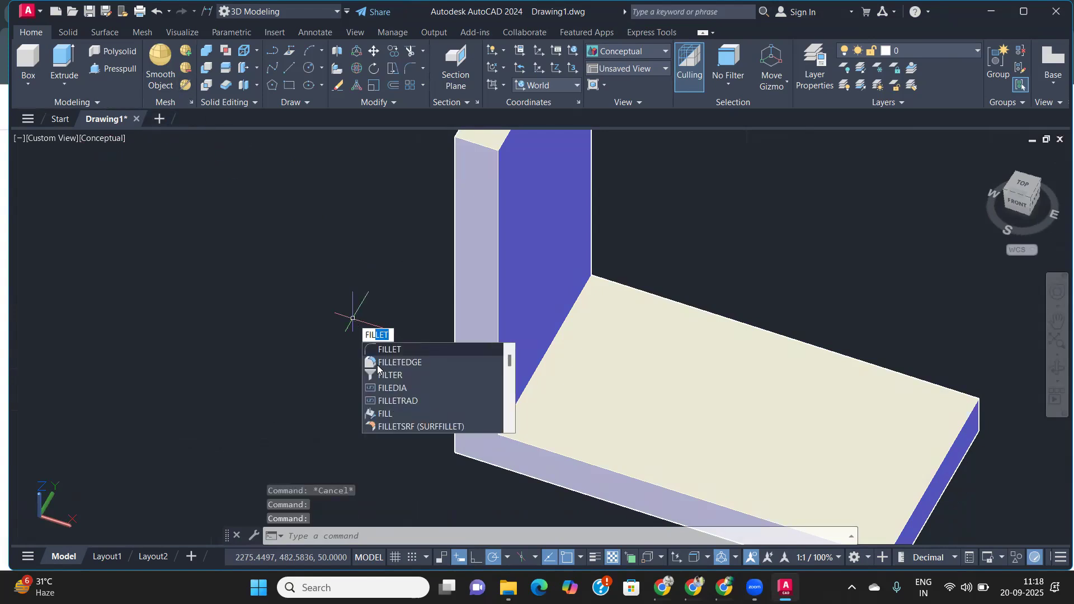
click(392, 367)
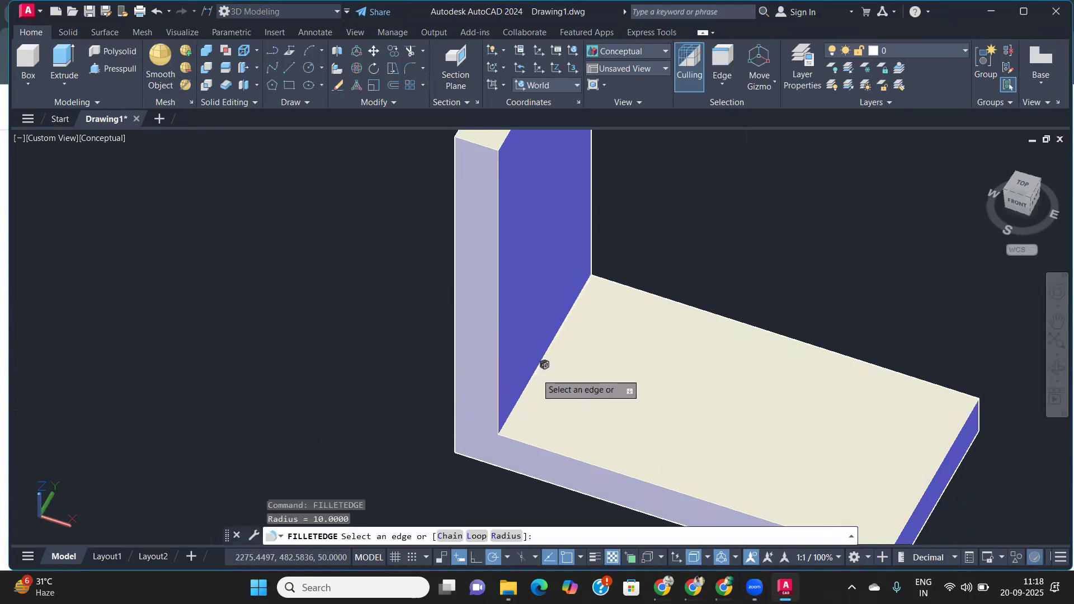
click(541, 368)
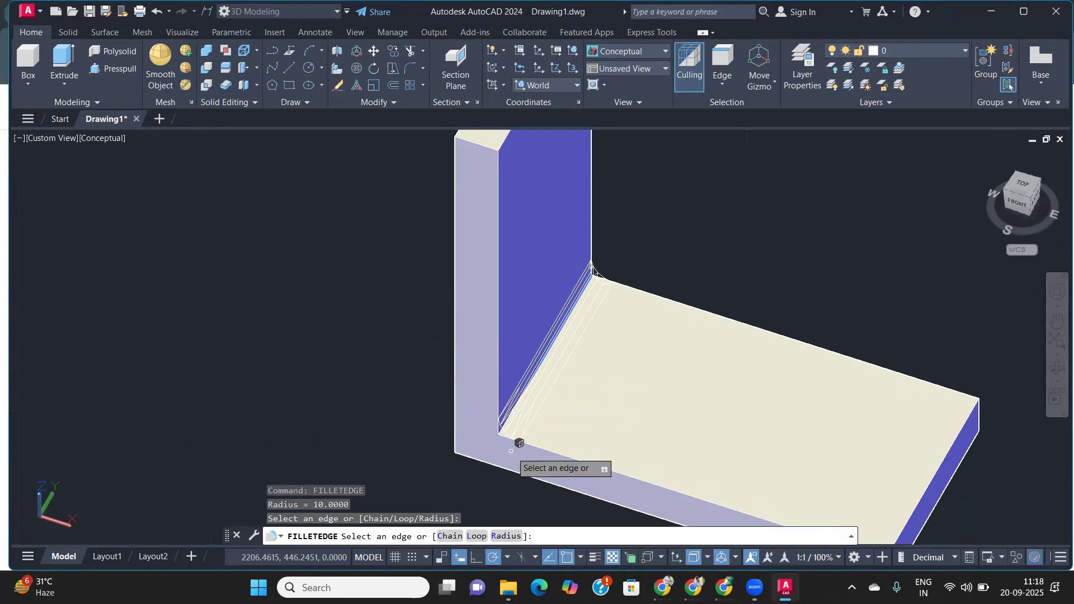
key(Return)
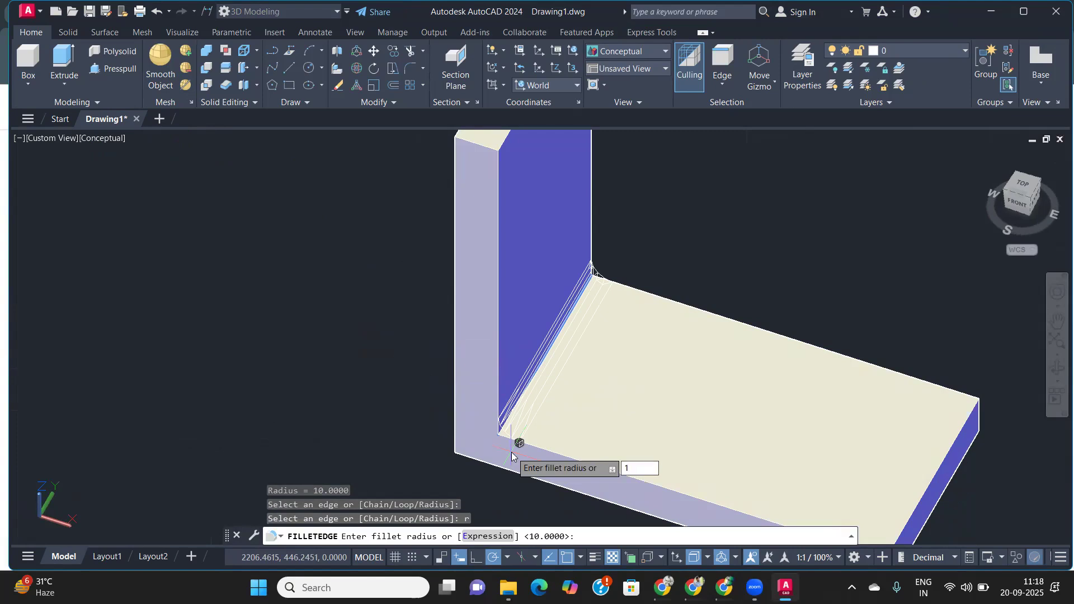
text(5)
key(Return)
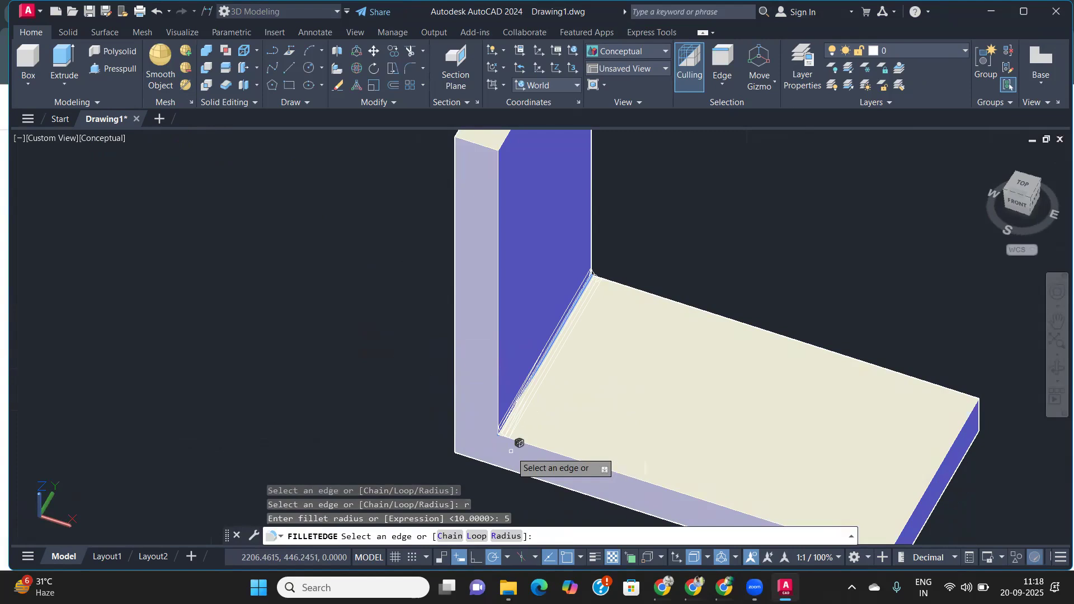
- Set the fillet radius to 10 and apply the fillet to the L-shaped solid's inner corner edge
text(r)
key(Return)
text(10)
key(Return)
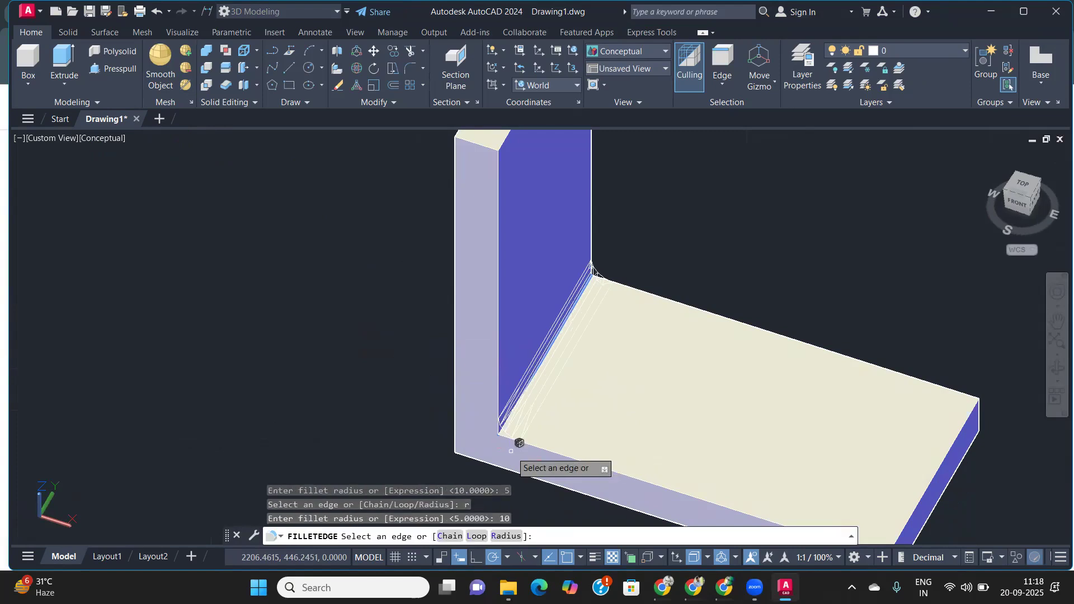
click(511, 451)
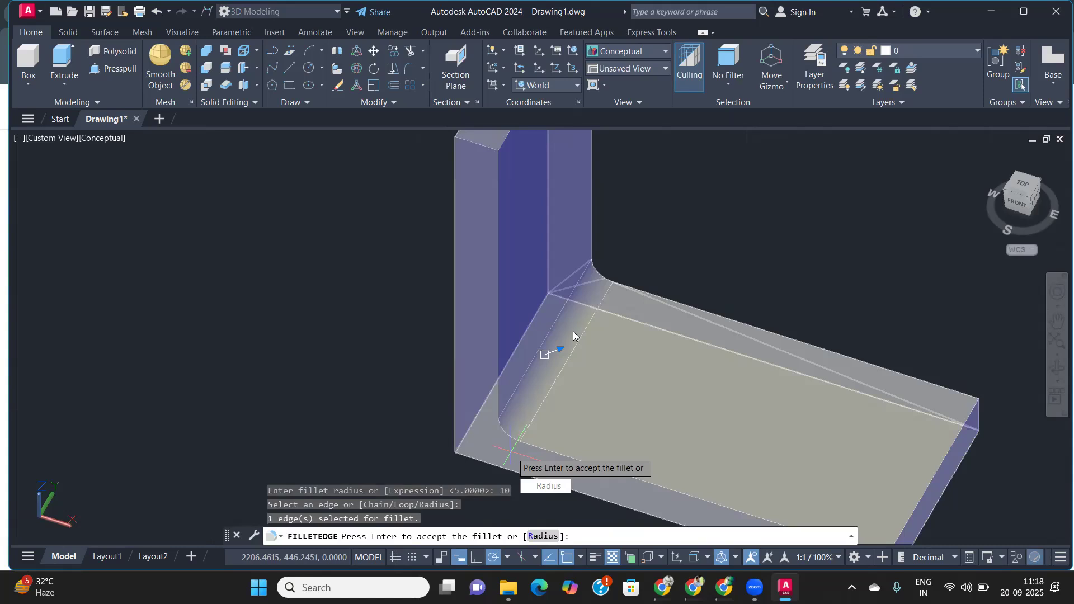
key(Return)
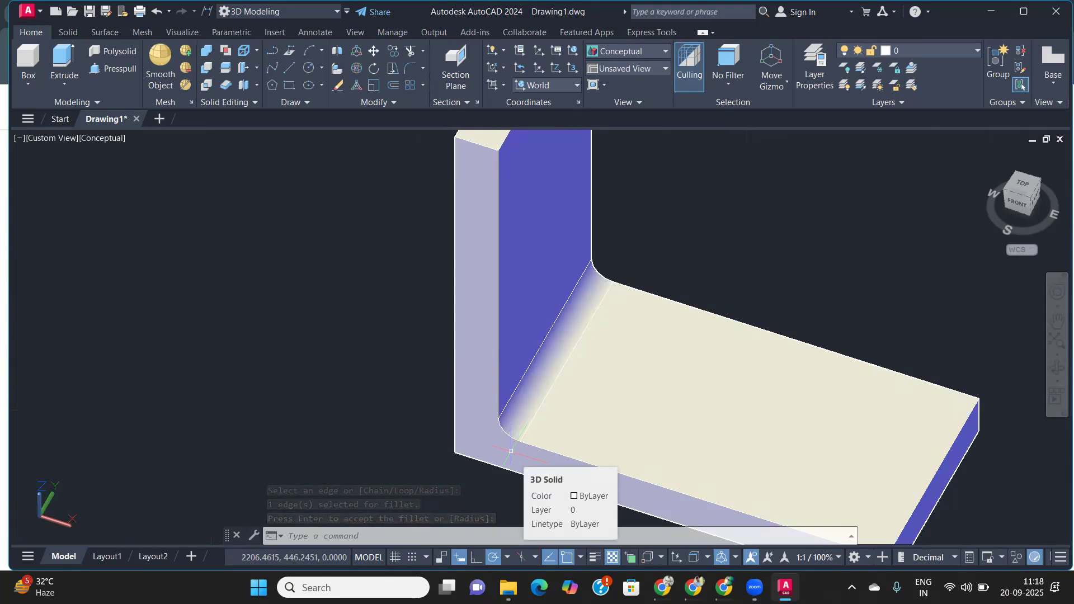
- Examine the rounded inner corner of the L-shaped solid up close and from a different angle
click(517, 438)
shift+middle_drag(600, 442, 615, 388)
scroll(557, 424, up, 5)
scroll(570, 409, down, 10)
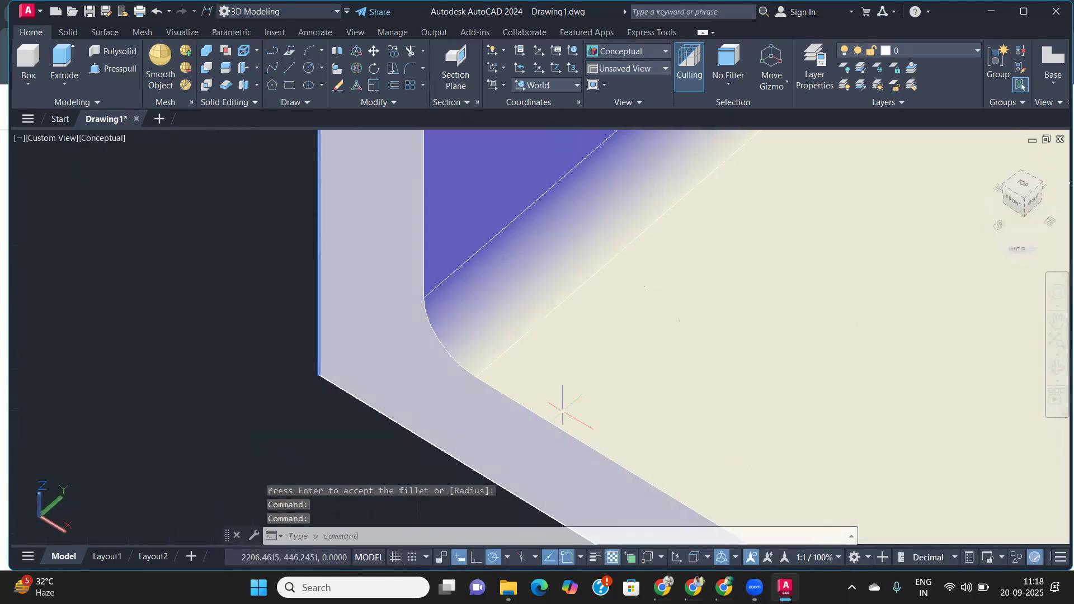
middle_drag(615, 403, 473, 384)
middle_drag(287, 403, 618, 431)
scroll(488, 396, up, 3)
scroll(488, 396, down, 5)
- Move the plain, unfilleted box well away from the filleted box beside it
scroll(604, 436, down, 4)
middle_drag(532, 355, 470, 413)
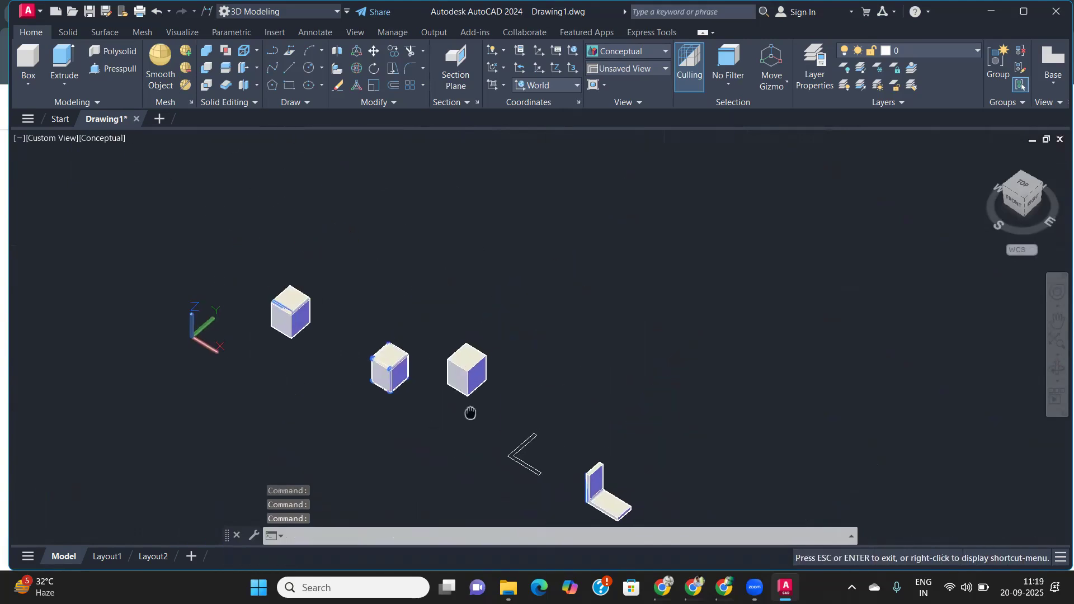
scroll(464, 404, up, 3)
scroll(450, 445, up, 4)
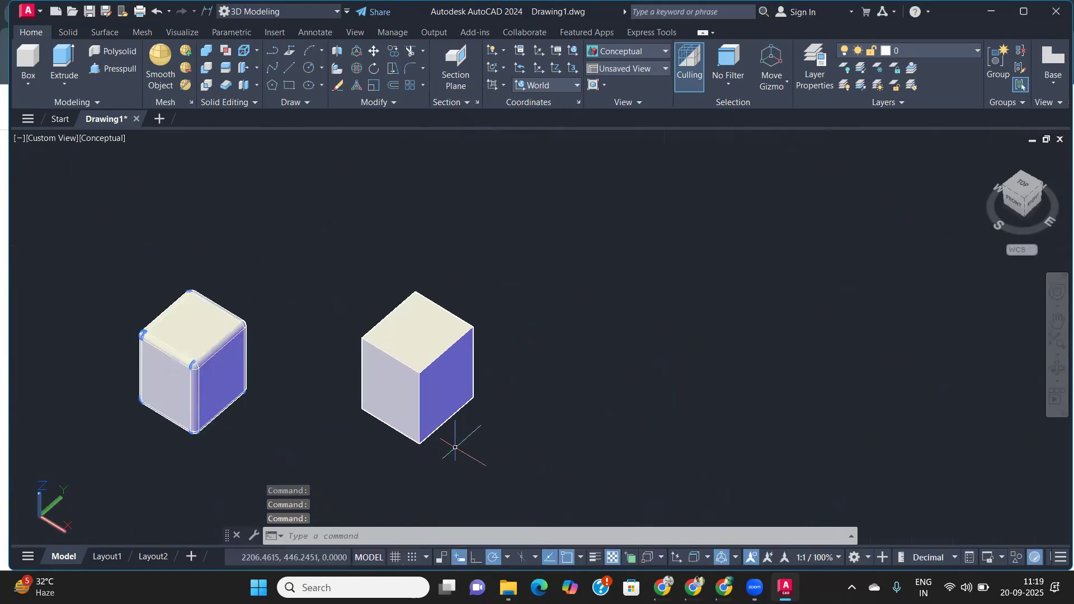
click(492, 456)
click(334, 357)
text(m)
key(Return)
click(401, 411)
click(830, 379)
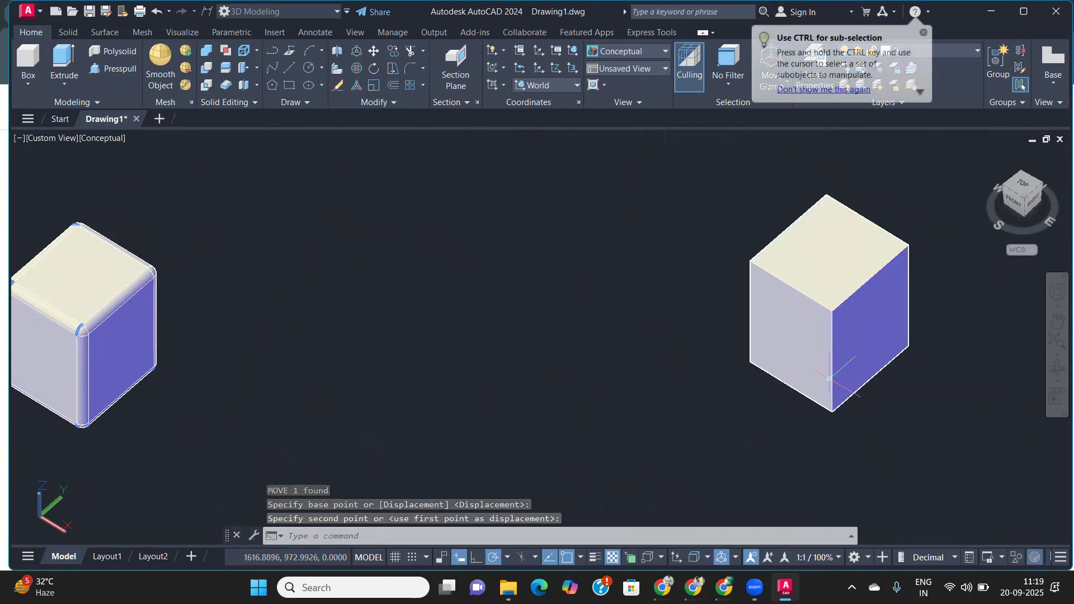
click(584, 328)
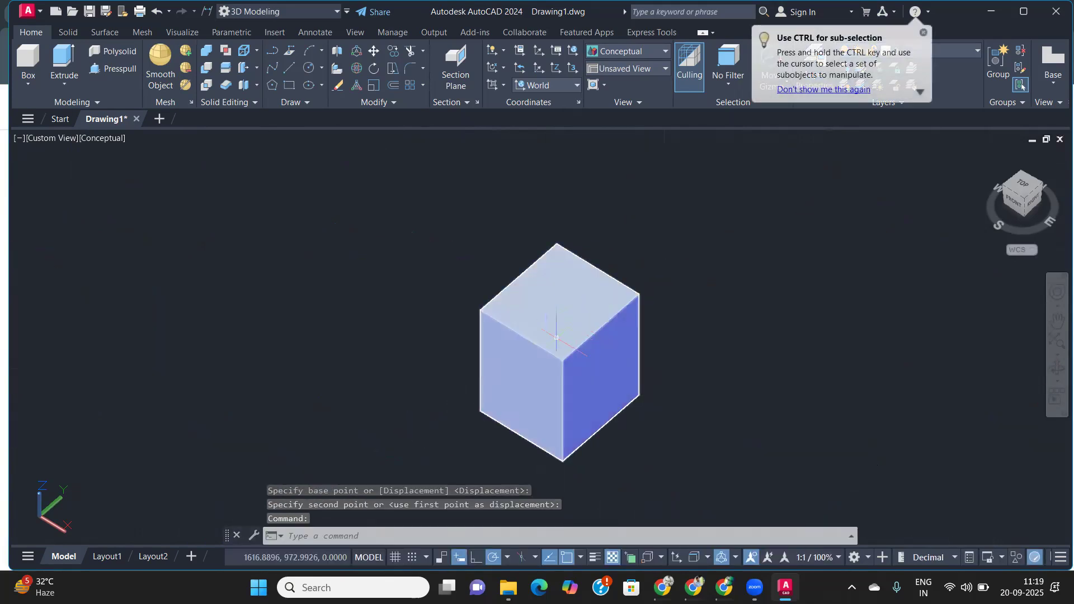
shift+middle_drag(625, 409, 635, 365)
scroll(611, 371, up, 2)
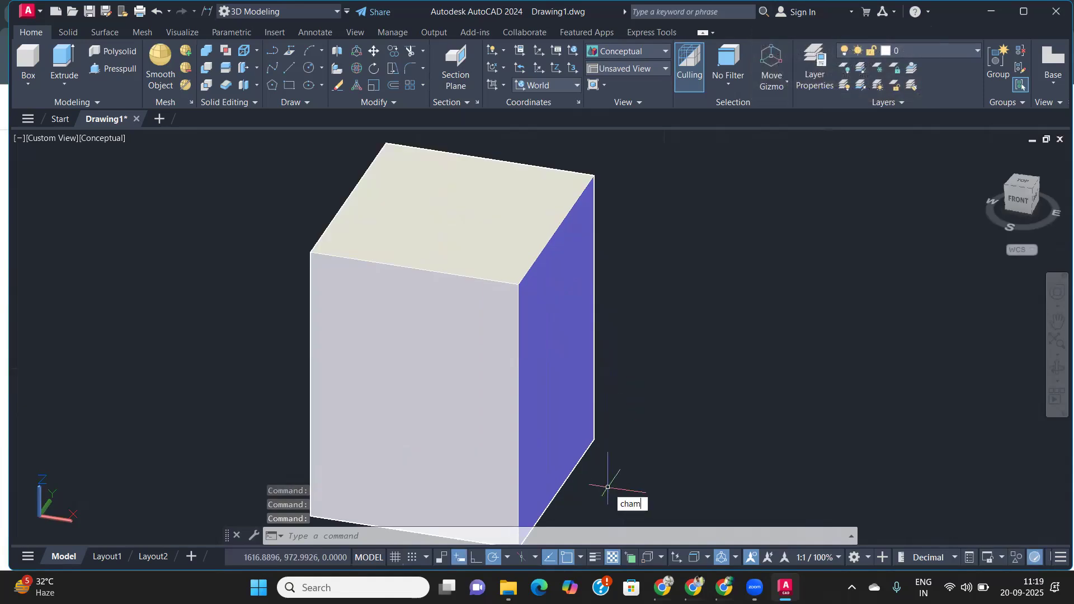
text(fer)
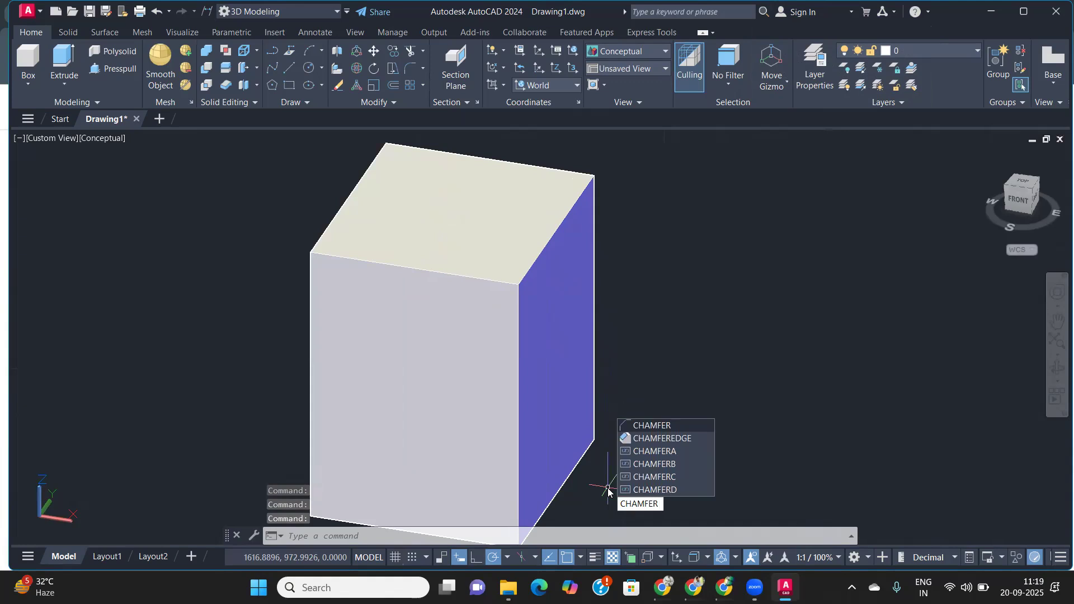
key(Down)
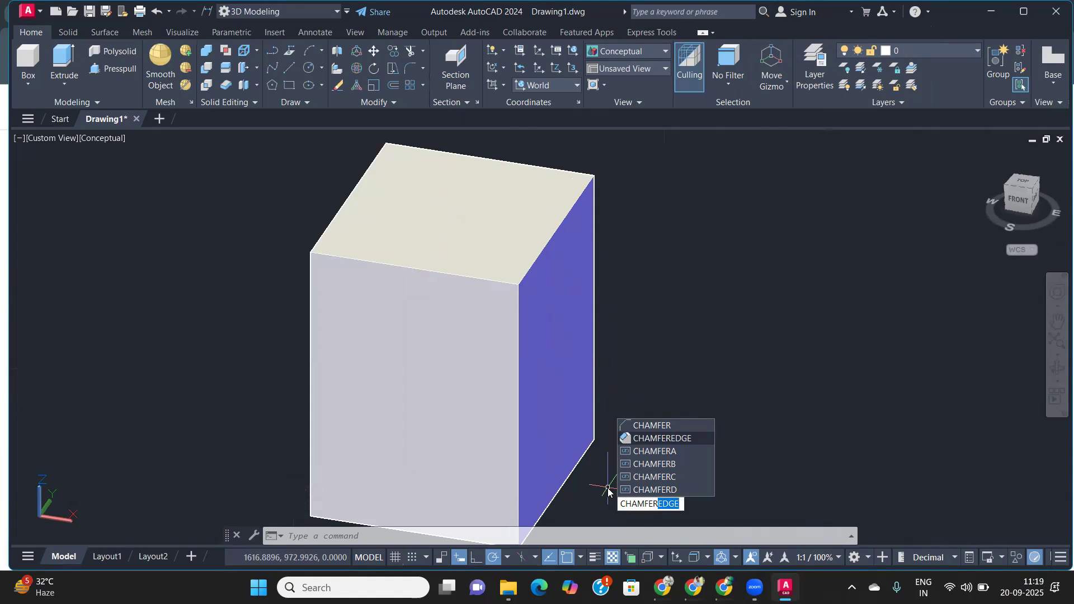
key(Return)
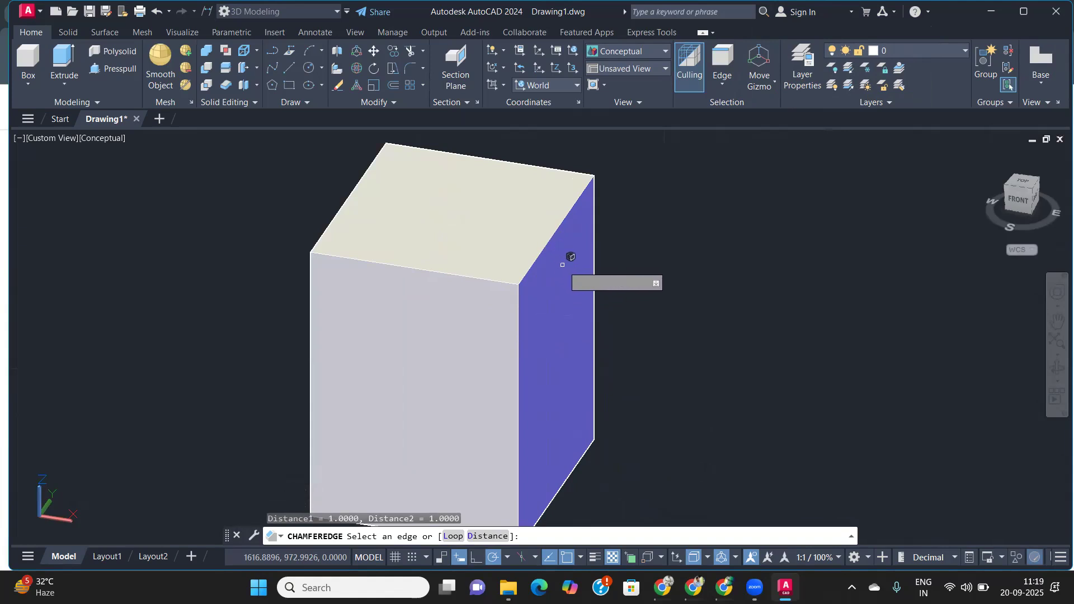
key(Escape)
- Copy the plain box once along the X axis, leaving a clear gap between the two boxes
click(639, 479)
click(501, 388)
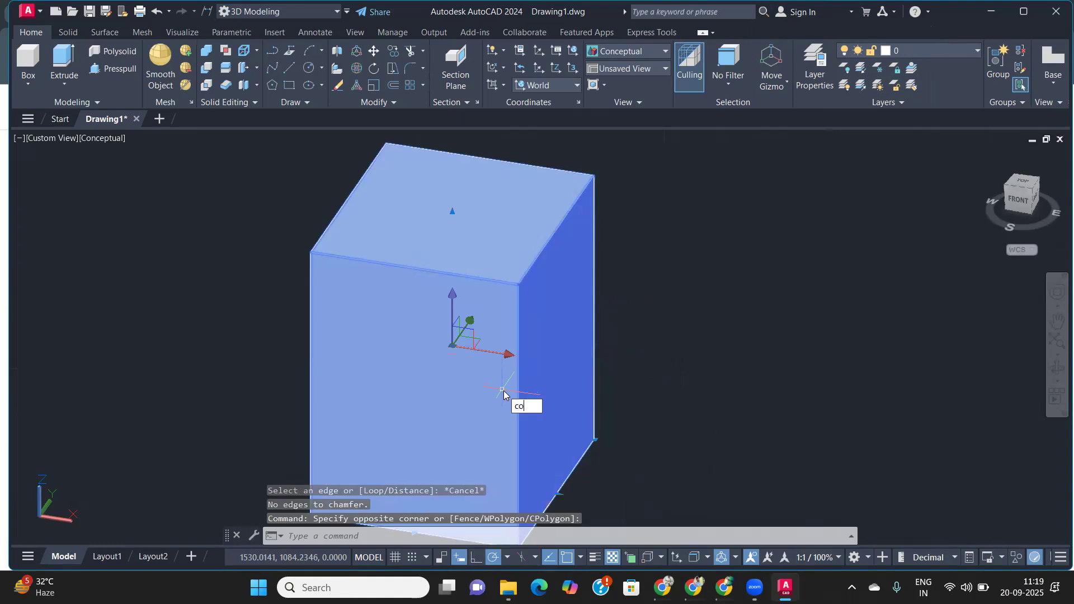
text(co)
key(Return)
click(503, 391)
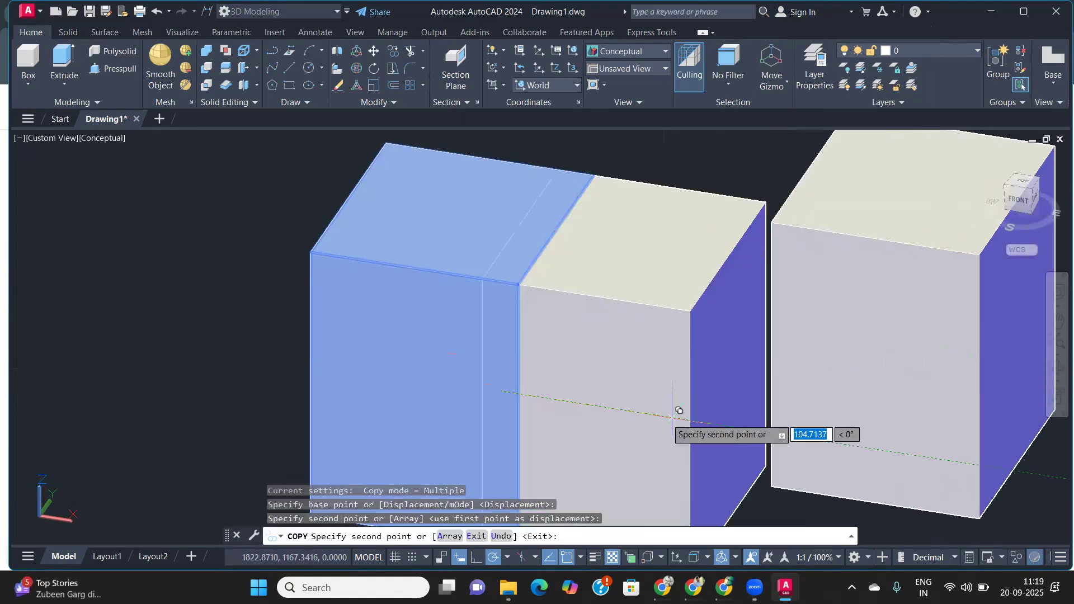
key(Return)
middle_drag(559, 373, 521, 379)
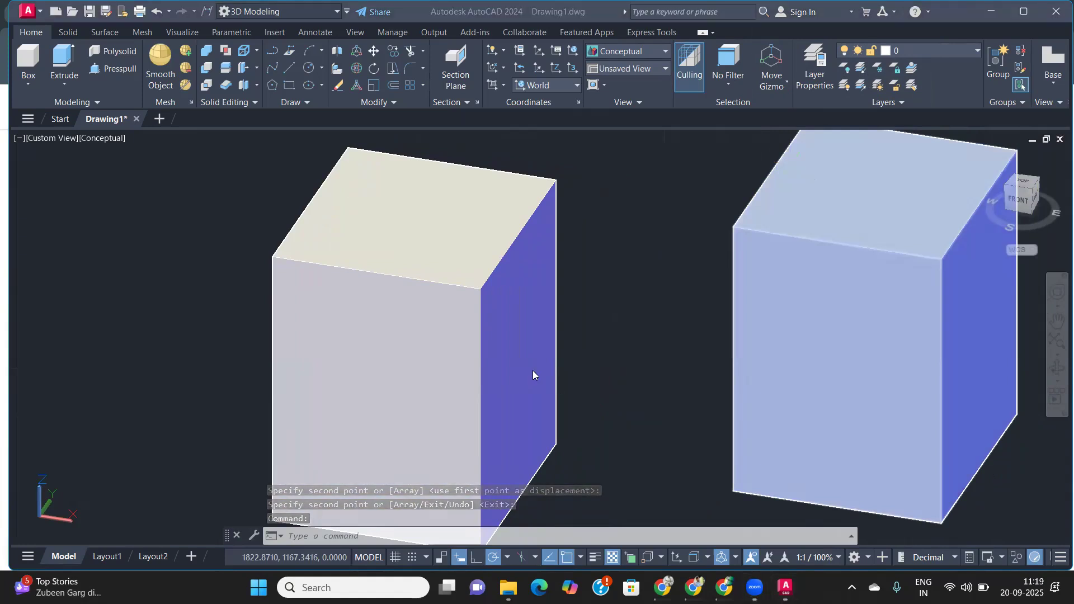
- Chamfer the top edge between the original plain box's top and blue side face with CHAMFEREDGE, using 10 for both distances
click(577, 390)
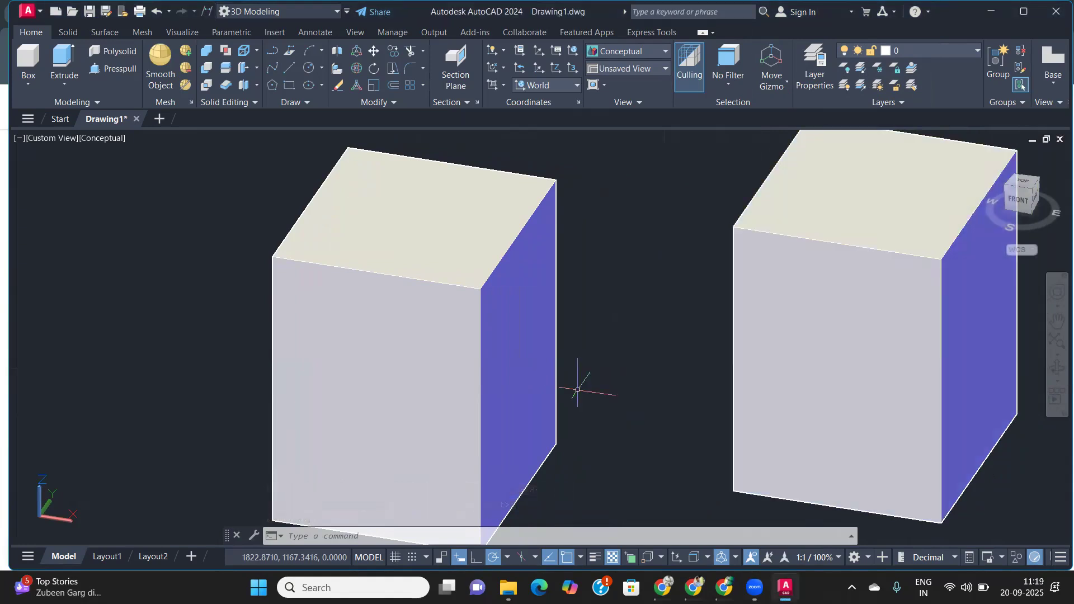
text(A)
key(BackSpace)
text(c)
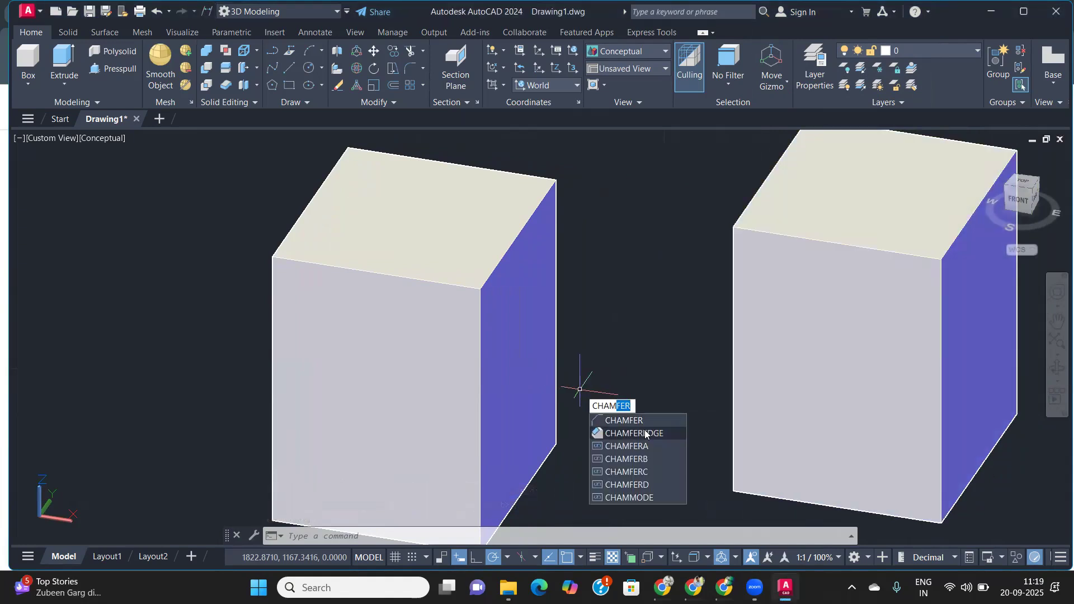
click(648, 435)
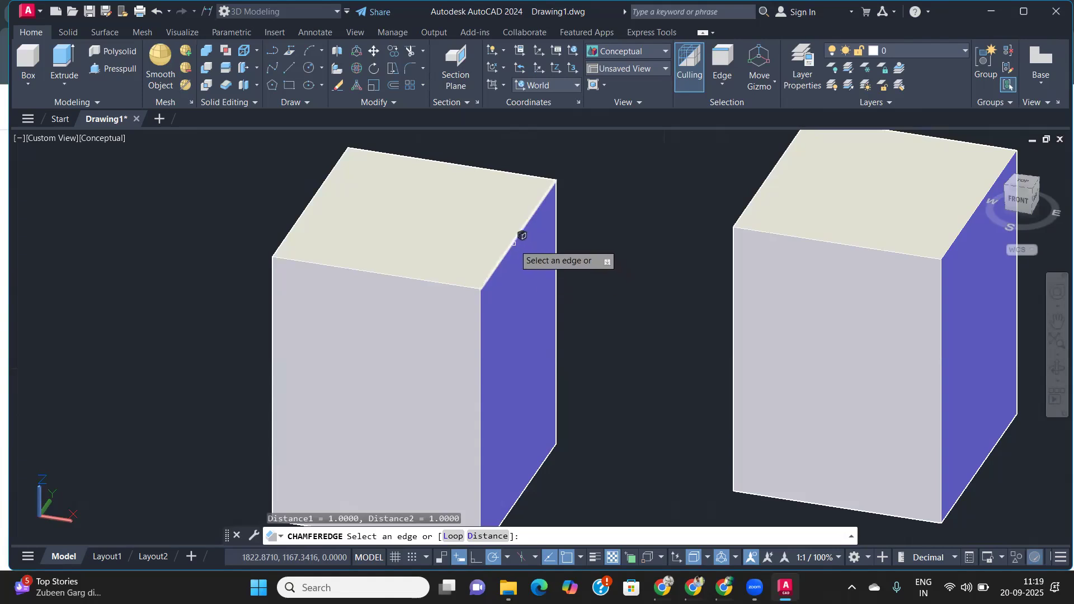
click(513, 243)
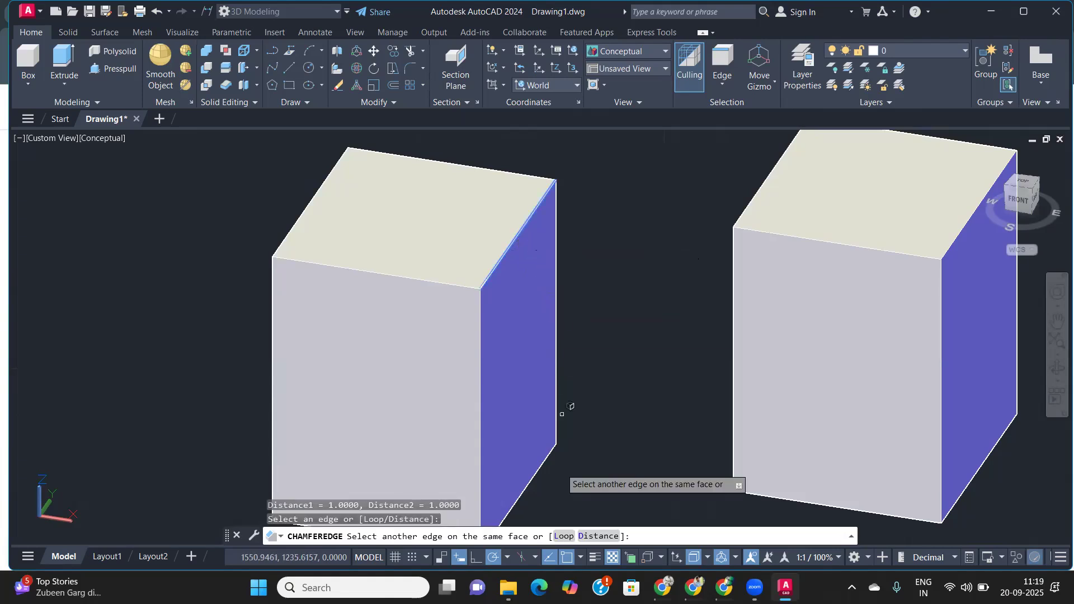
text(d)
key(Return)
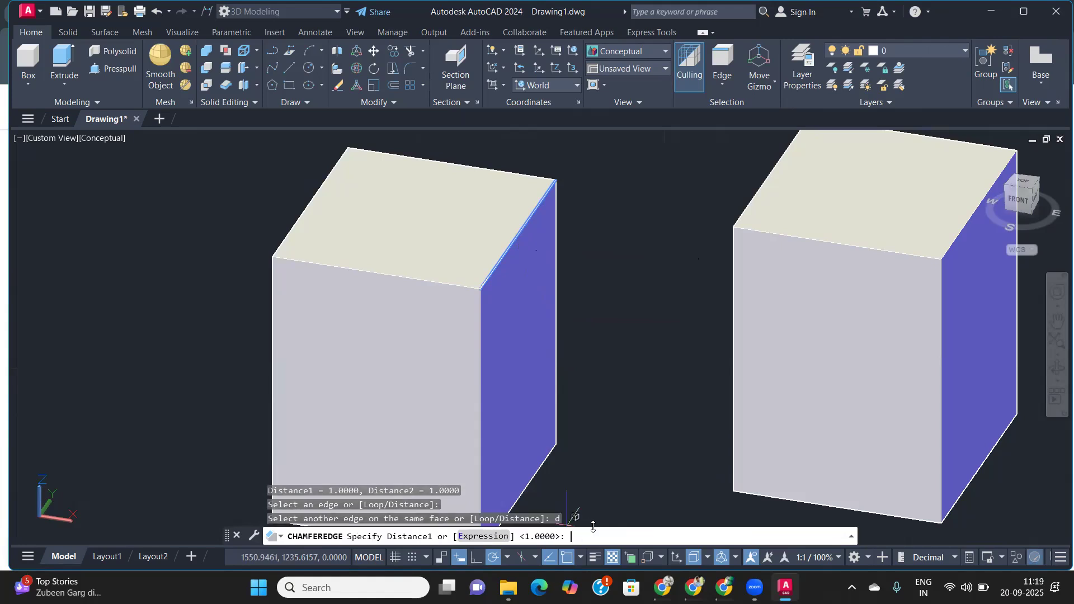
key(Return)
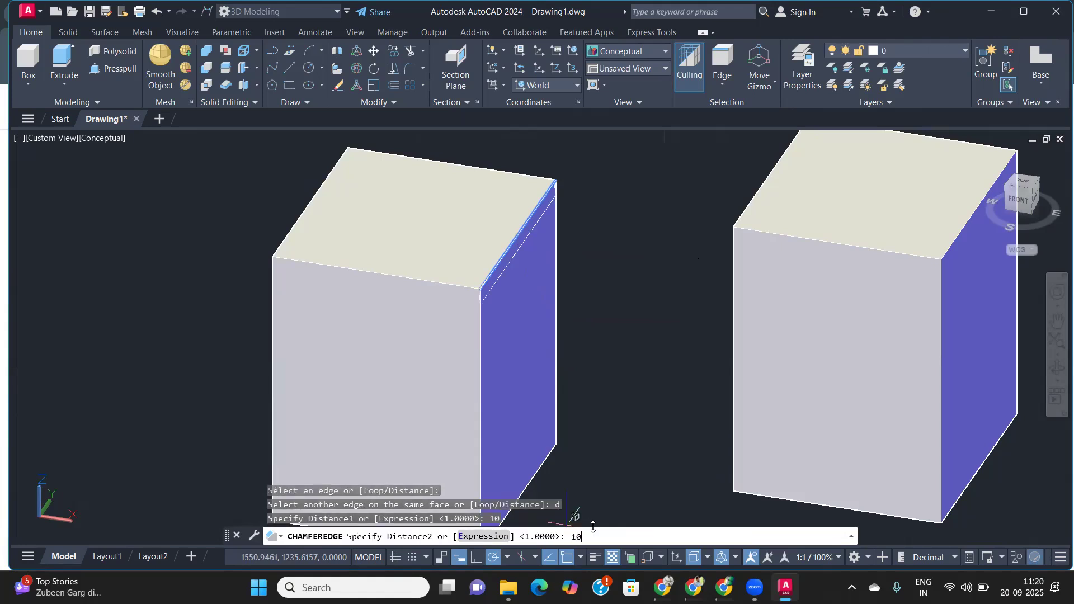
key(Return)
key(Return)
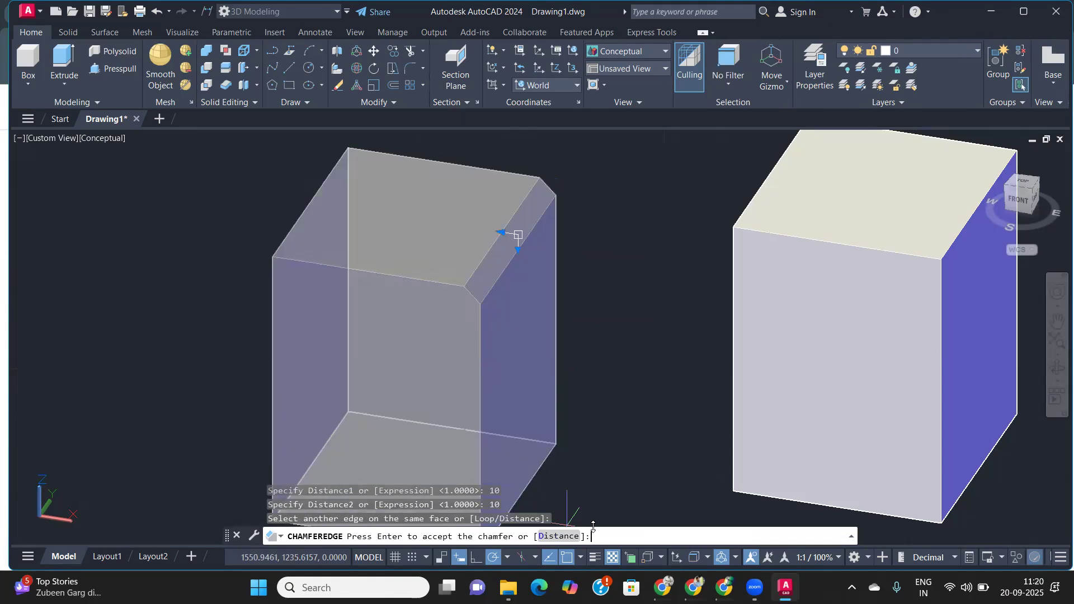
key(Return)
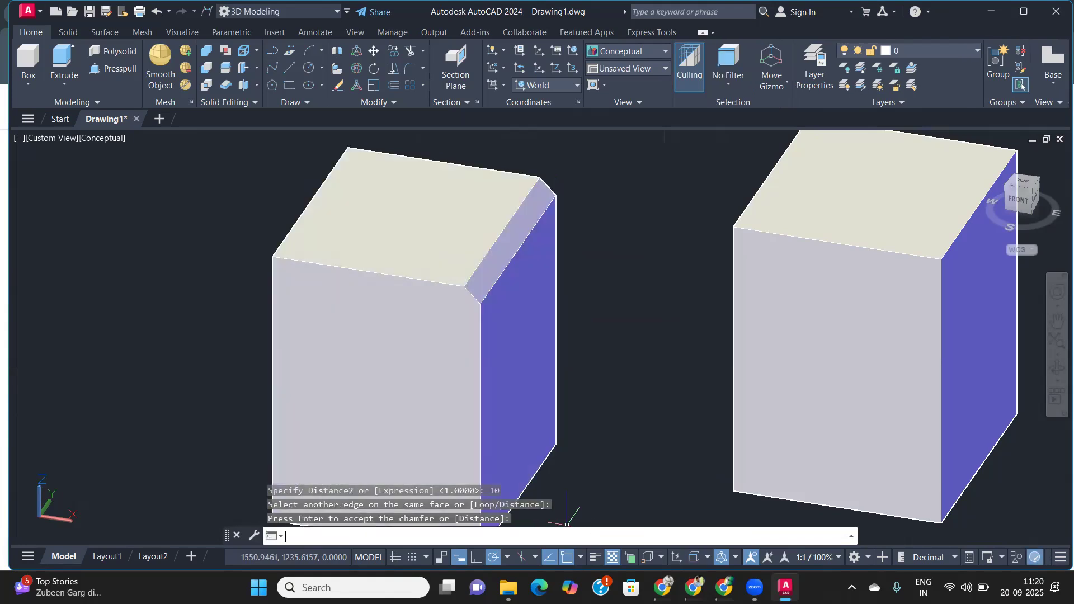
- Select the front top edge of the already chamfered box for another chamfer with CHAMFEREDGE, keeping 10 for both distances
scroll(499, 265, up, 5)
scroll(498, 265, down, 4)
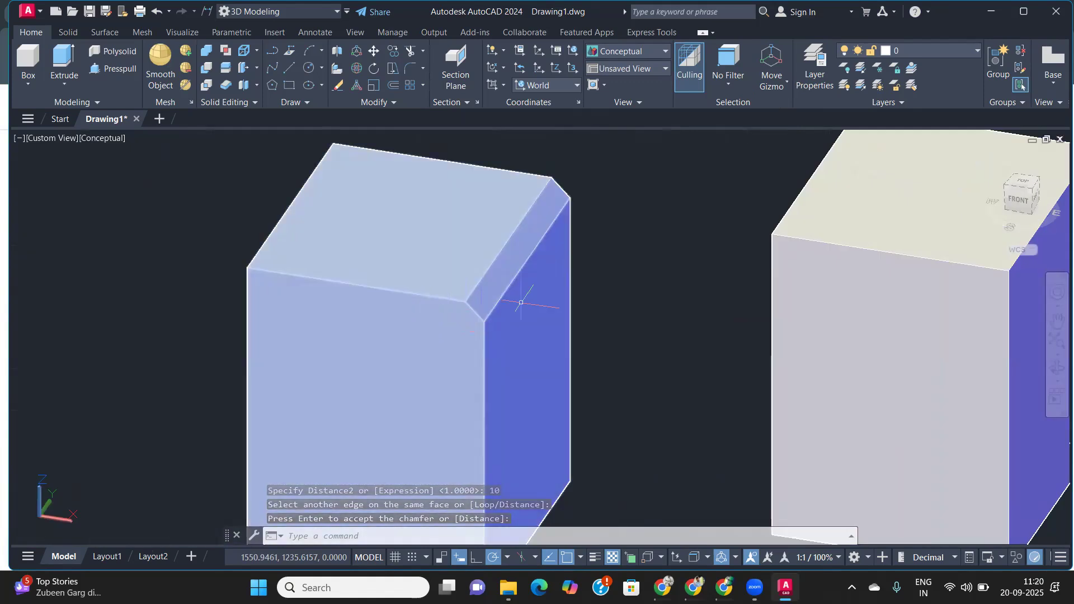
scroll(518, 295, up, 2)
middle_drag(467, 276, 581, 304)
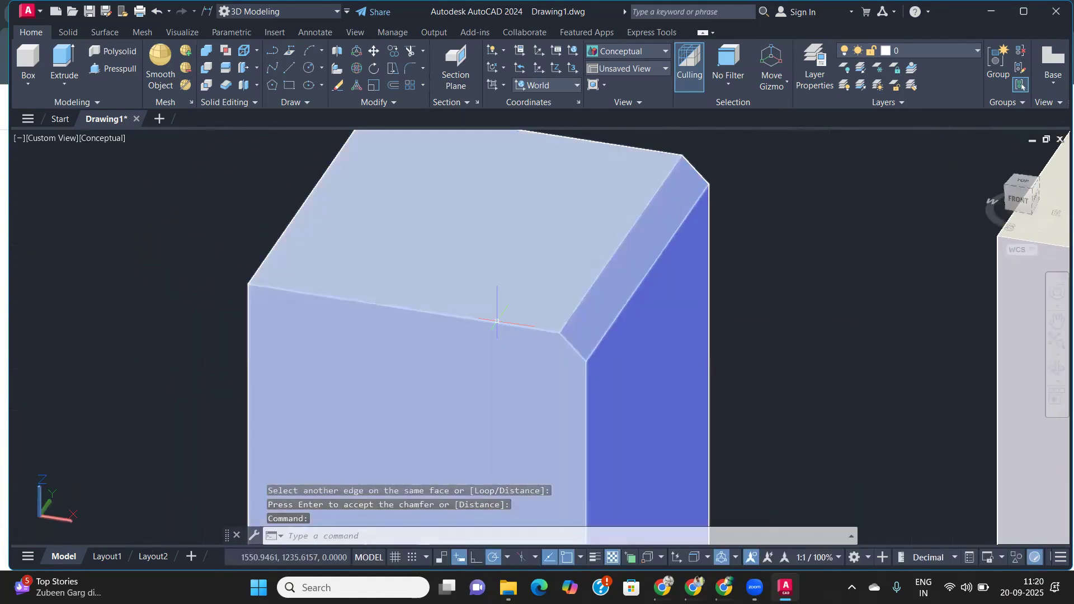
key(Return)
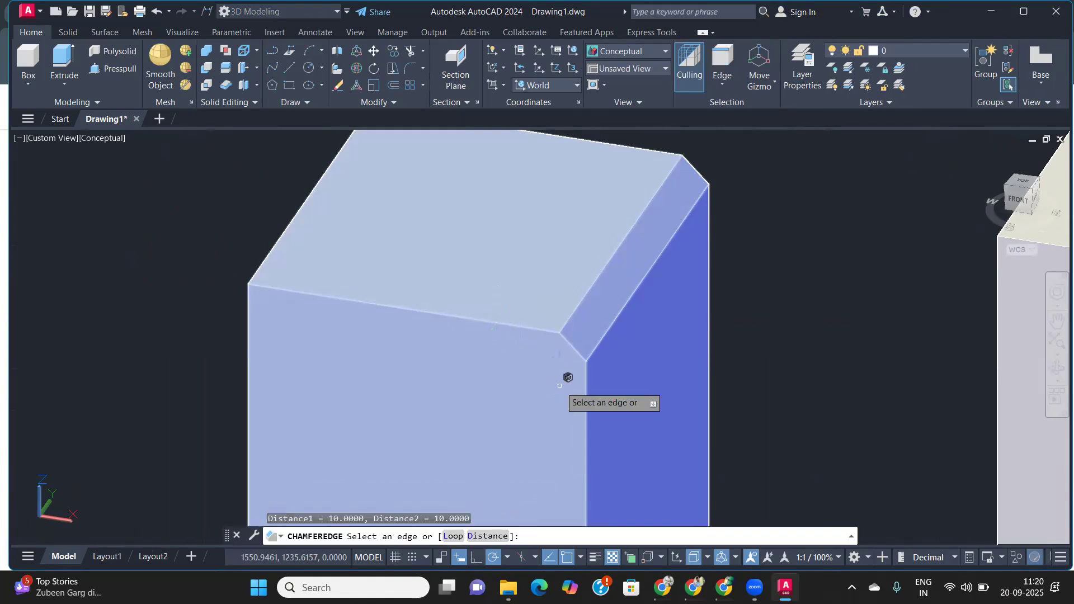
click(480, 323)
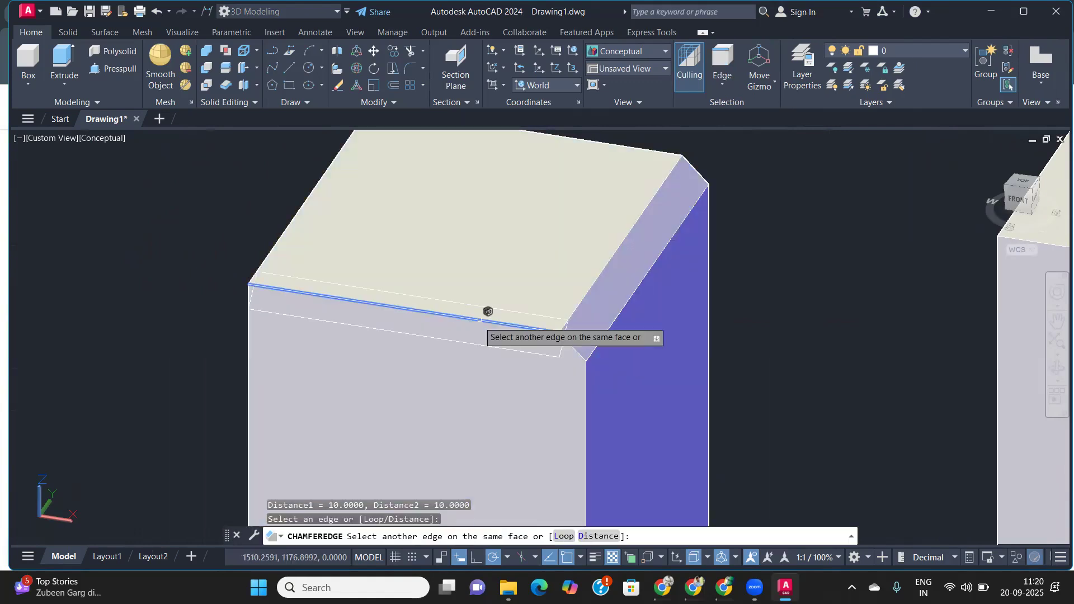
key(Return)
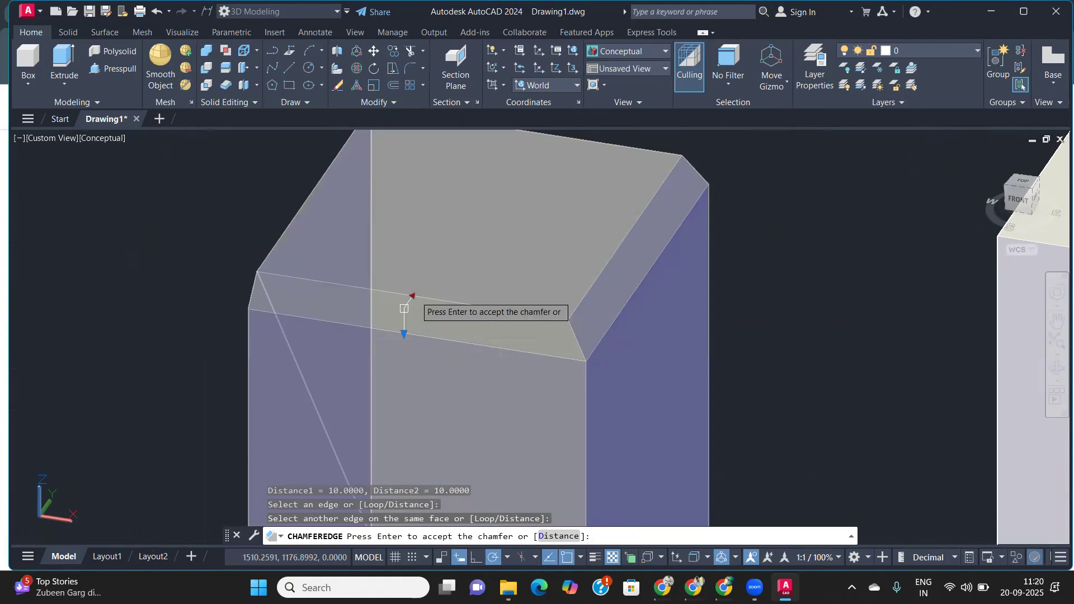
- Adjust the front edge's chamfer with its grips to about 14.6 on the top face and about 7.2 on the front face, and accept it
click(414, 298)
key(Return)
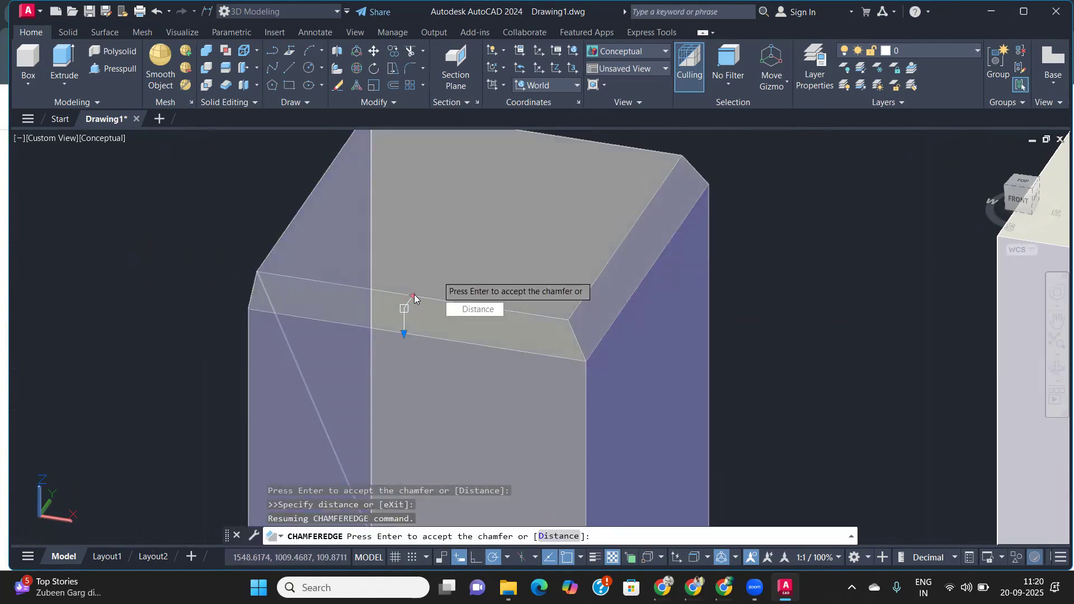
click(414, 298)
key(Return)
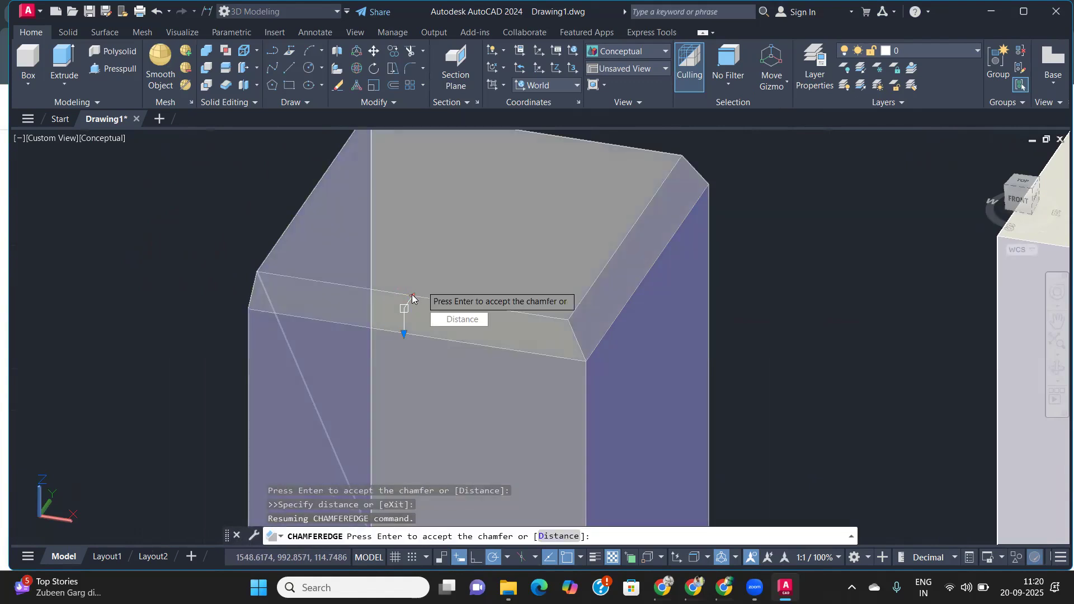
scroll(411, 297, up, 3)
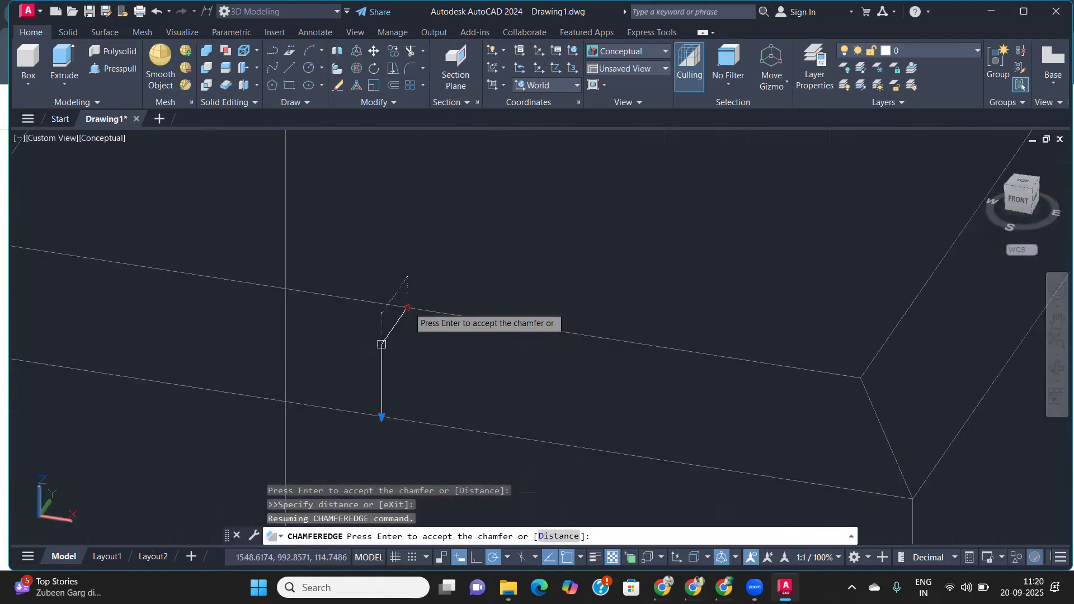
click(408, 308)
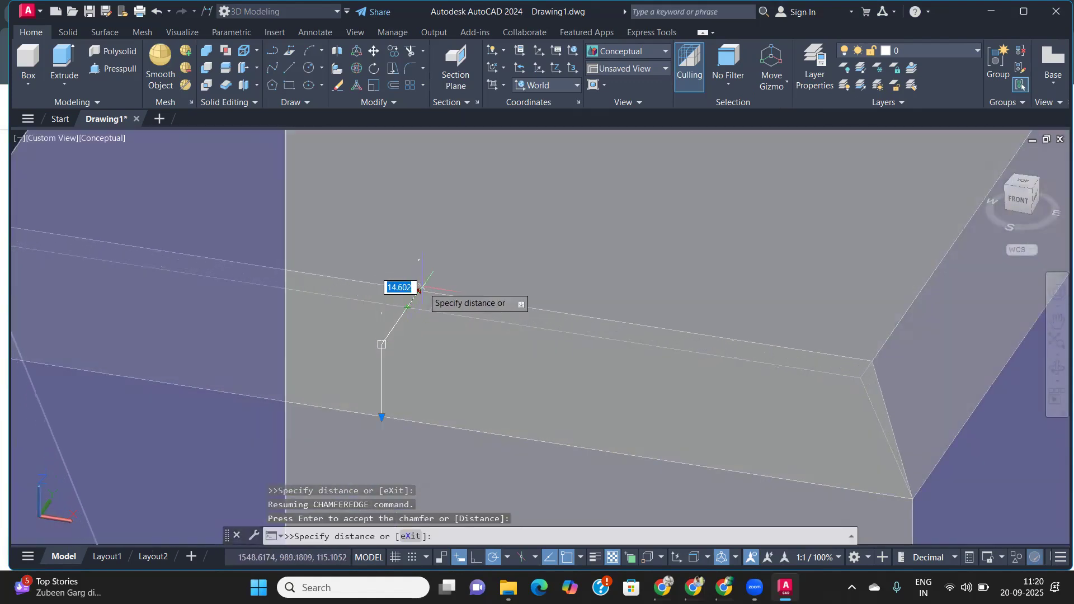
click(417, 291)
click(382, 418)
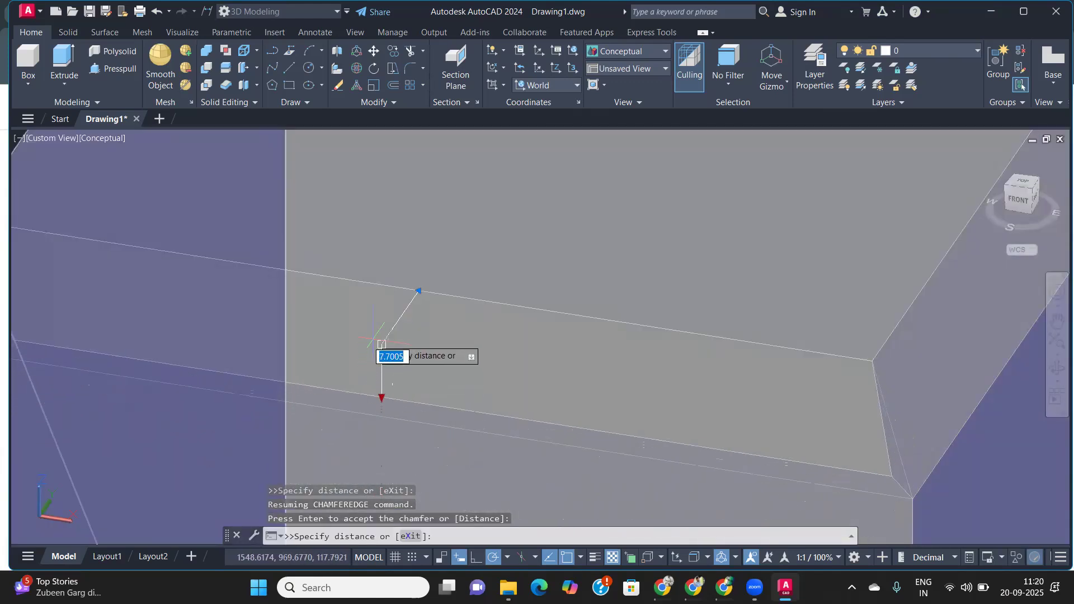
click(423, 389)
scroll(423, 389, down, 2)
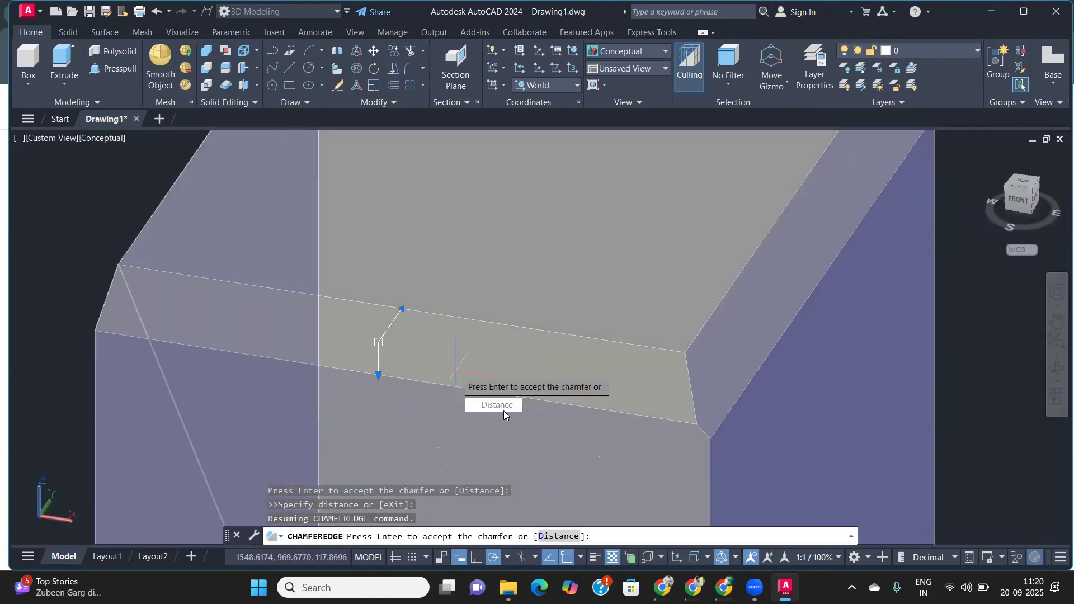
key(Return)
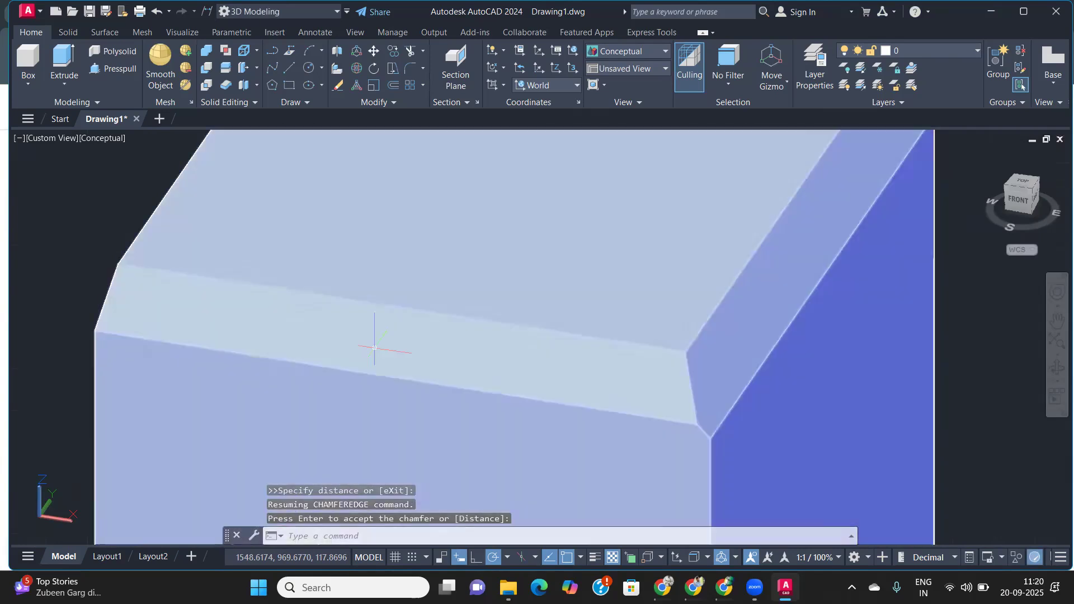
- Start CHAMFEREDGE on the copied box and select the top edge and front vertical edge of its blue side face
scroll(379, 338, down, 5)
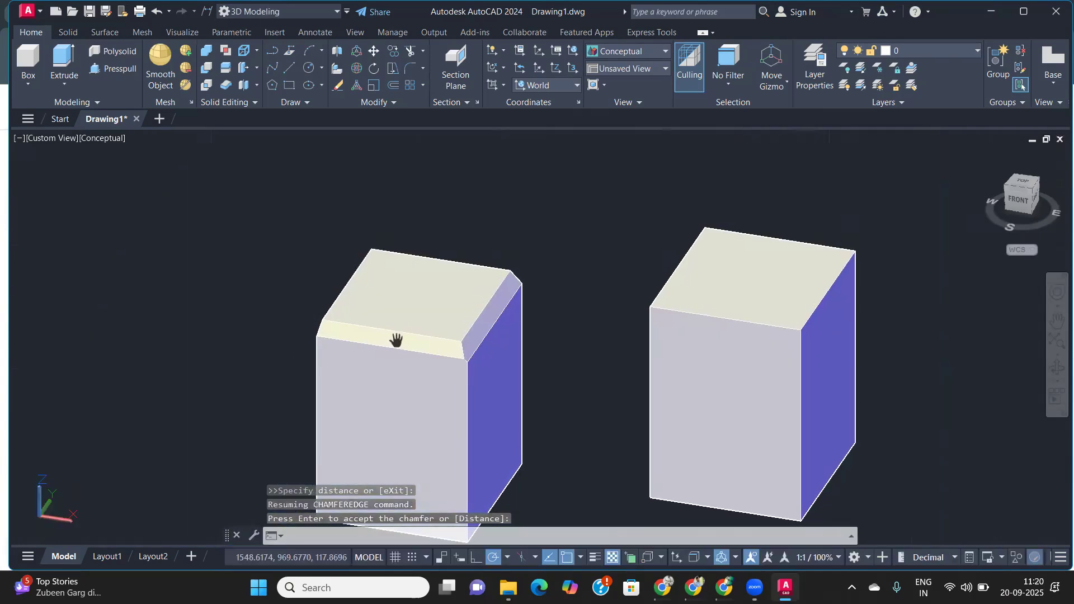
shift+middle_drag(389, 364, 420, 365)
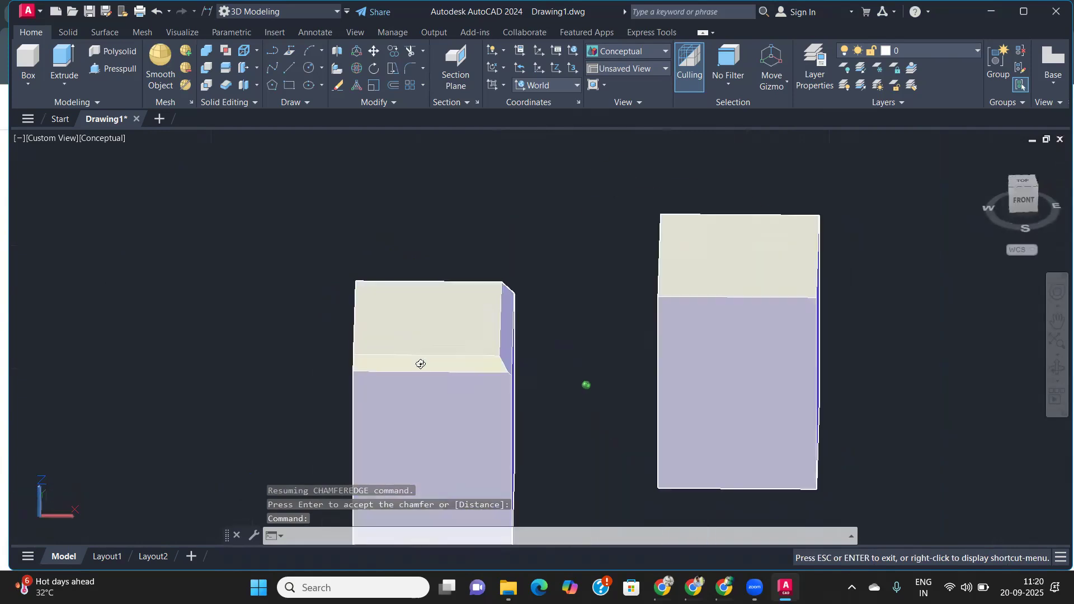
middle_drag(546, 382, 394, 331)
scroll(398, 331, up, 2)
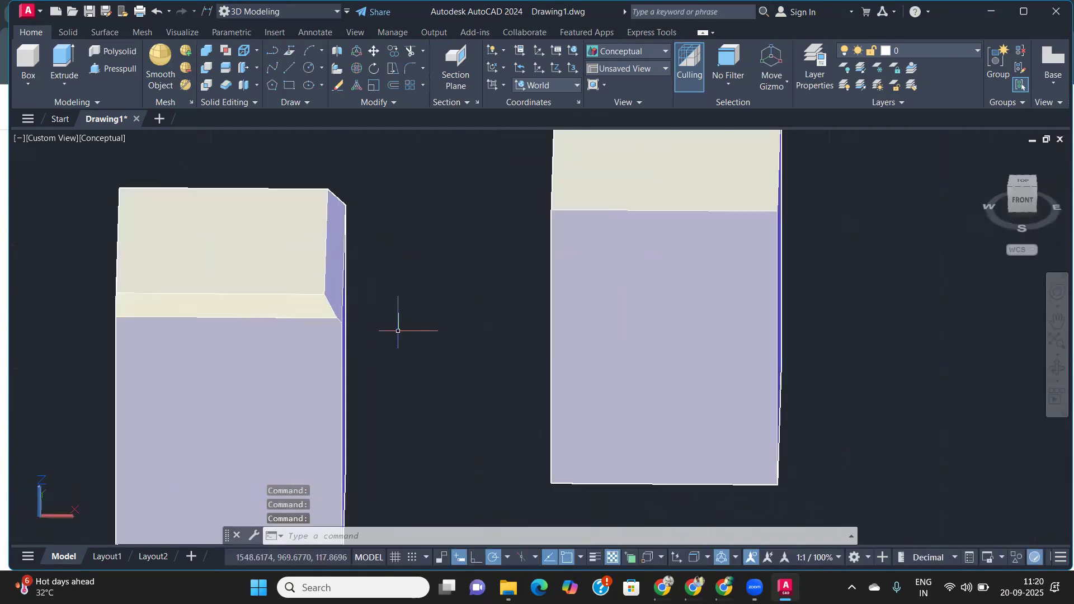
shift+middle_drag(636, 343, 613, 336)
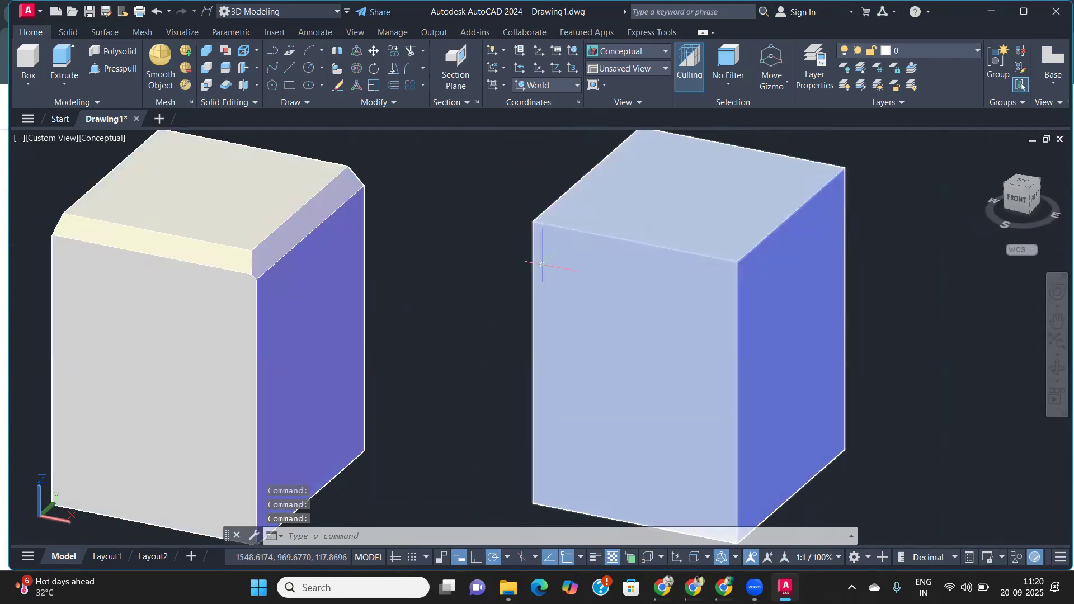
key(Return)
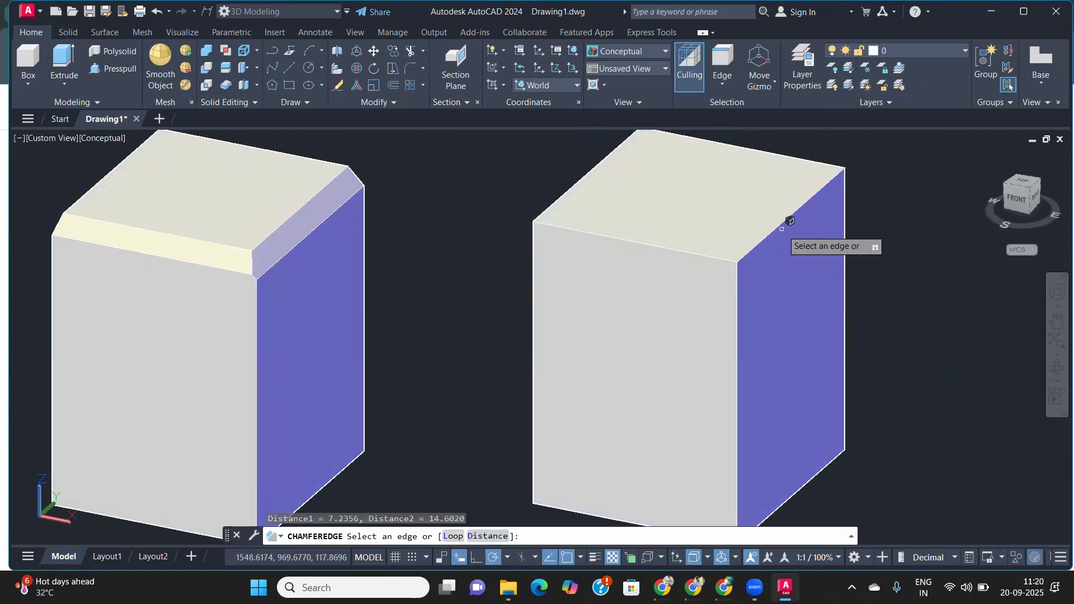
click(782, 229)
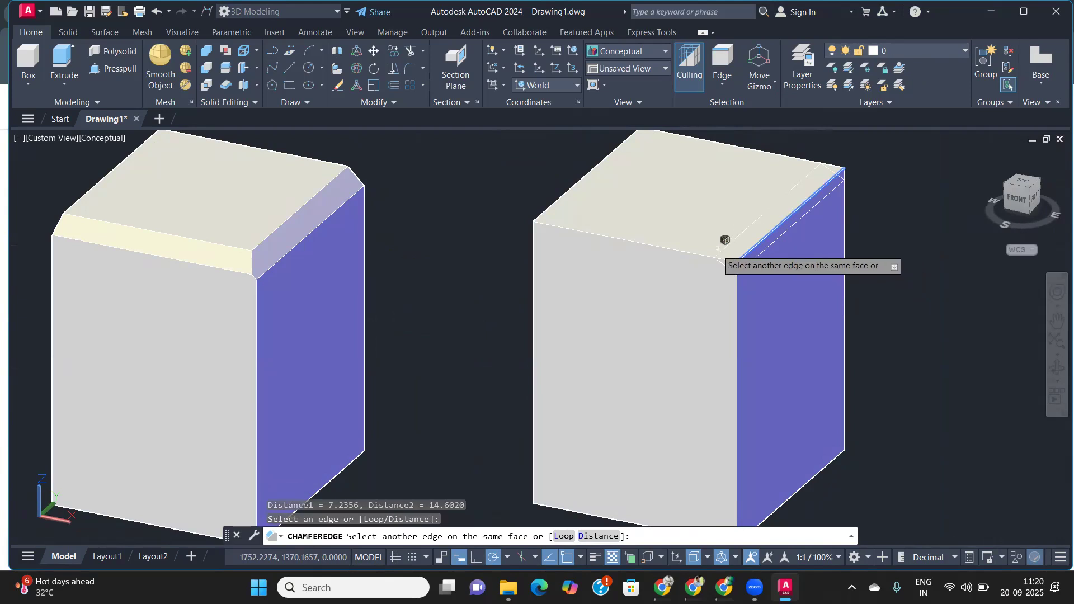
click(745, 297)
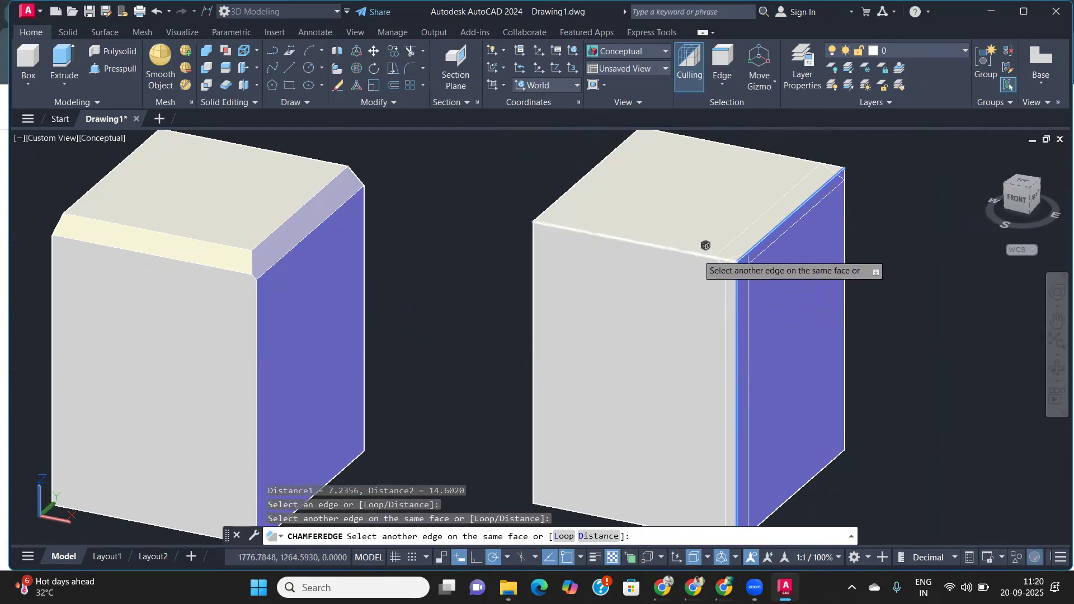
- Try to add the copied box's front top edge, which lies outside the blue side face, to the chamfer selection
click(695, 254)
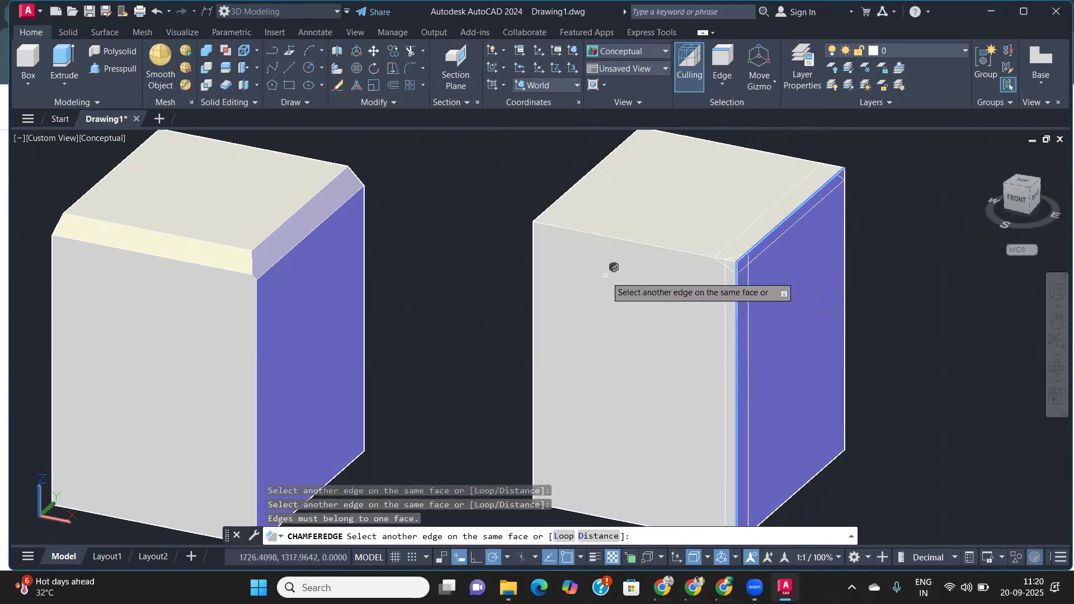
click(591, 224)
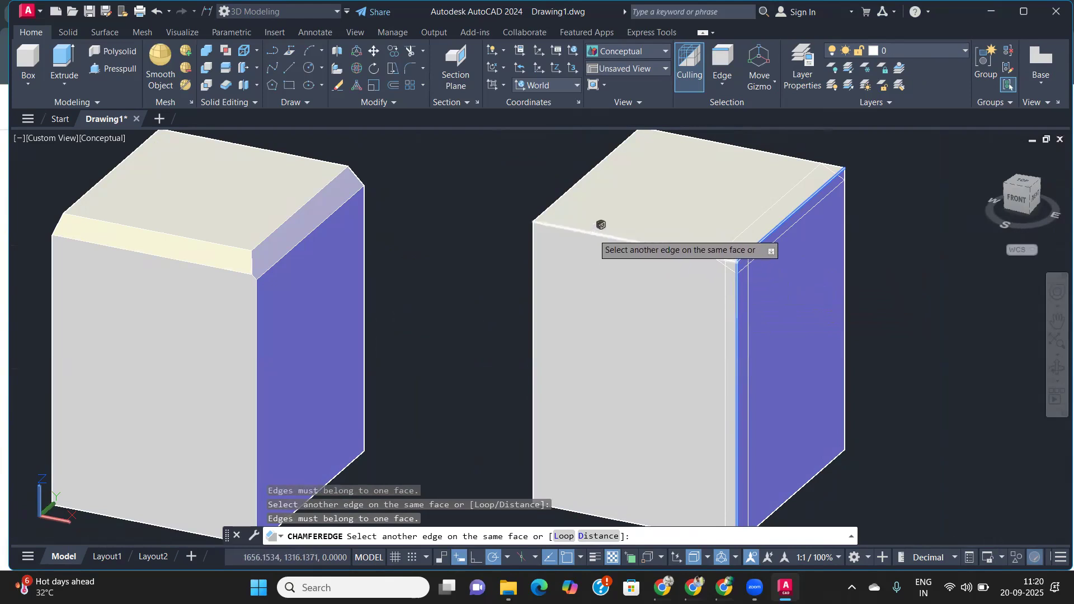
shift+middle_drag(607, 287, 677, 314)
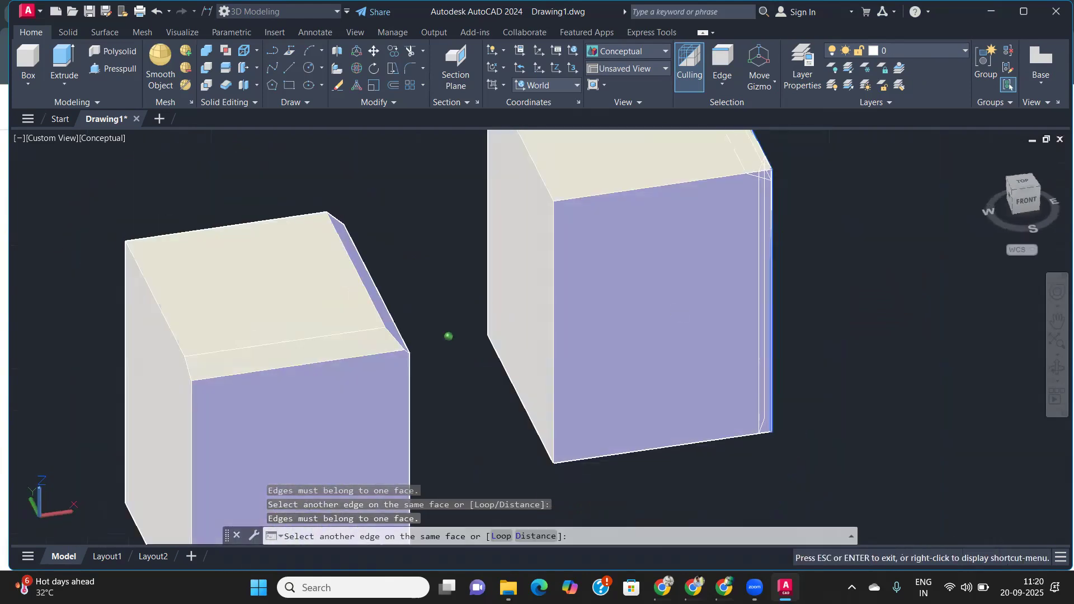
click(677, 184)
click(684, 178)
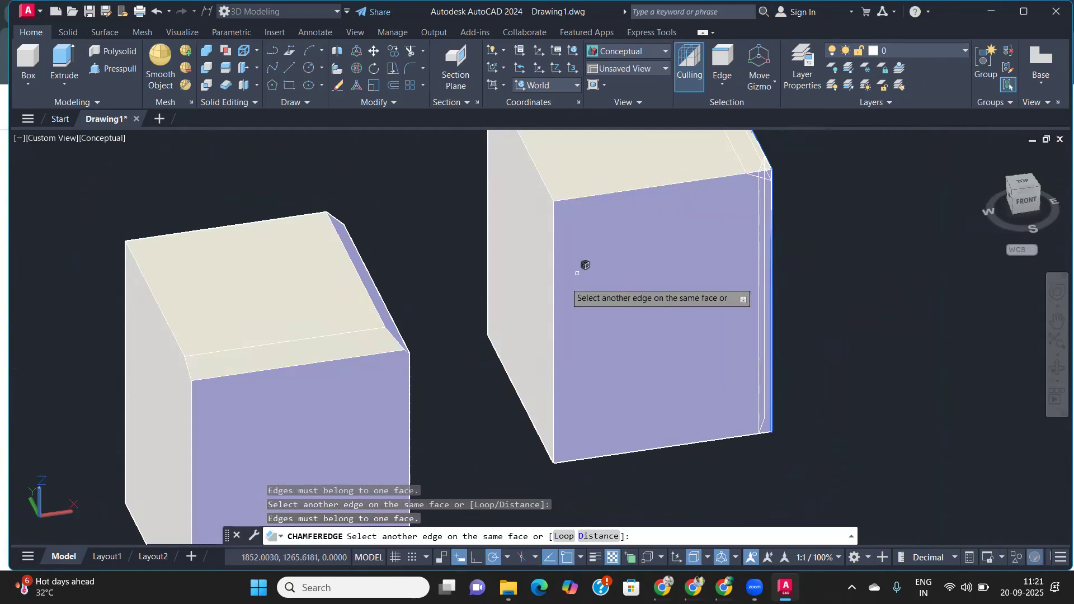
shift+middle_drag(594, 271, 578, 329)
scroll(635, 289, down, 5)
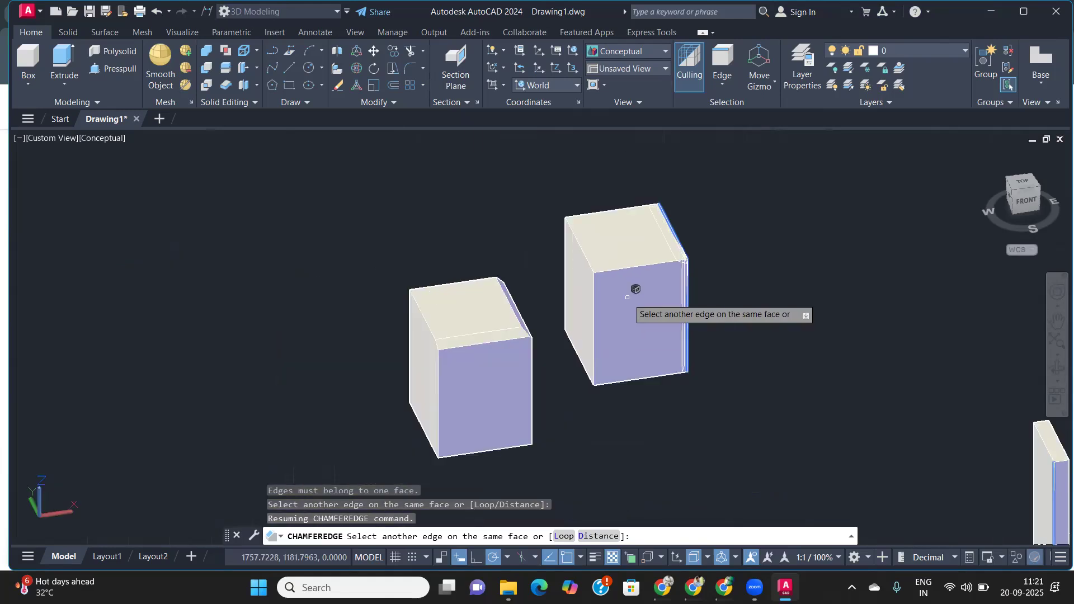
shift+middle_drag(676, 242, 669, 277)
scroll(669, 275, up, 3)
scroll(670, 275, up, 2)
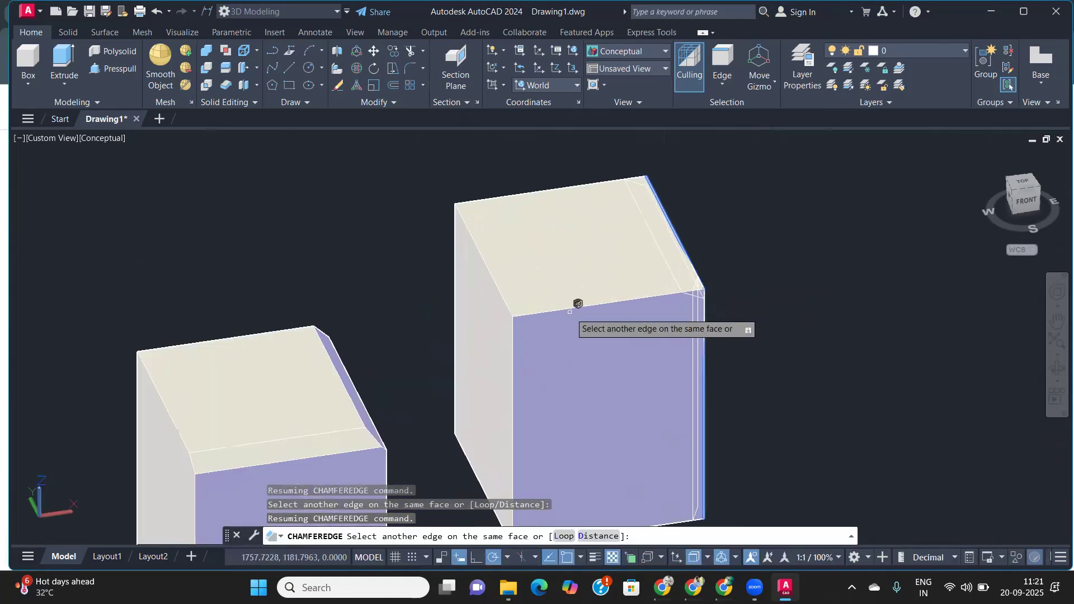
click(566, 310)
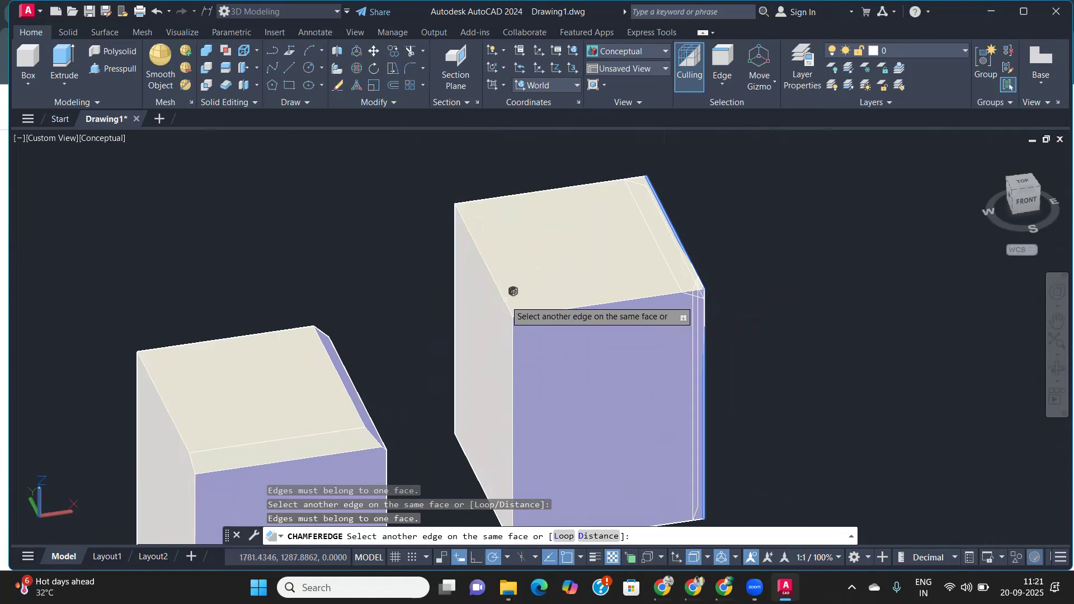
- Try selecting the front top edge with the Loop option, and again after returning to the Edge option
click(561, 537)
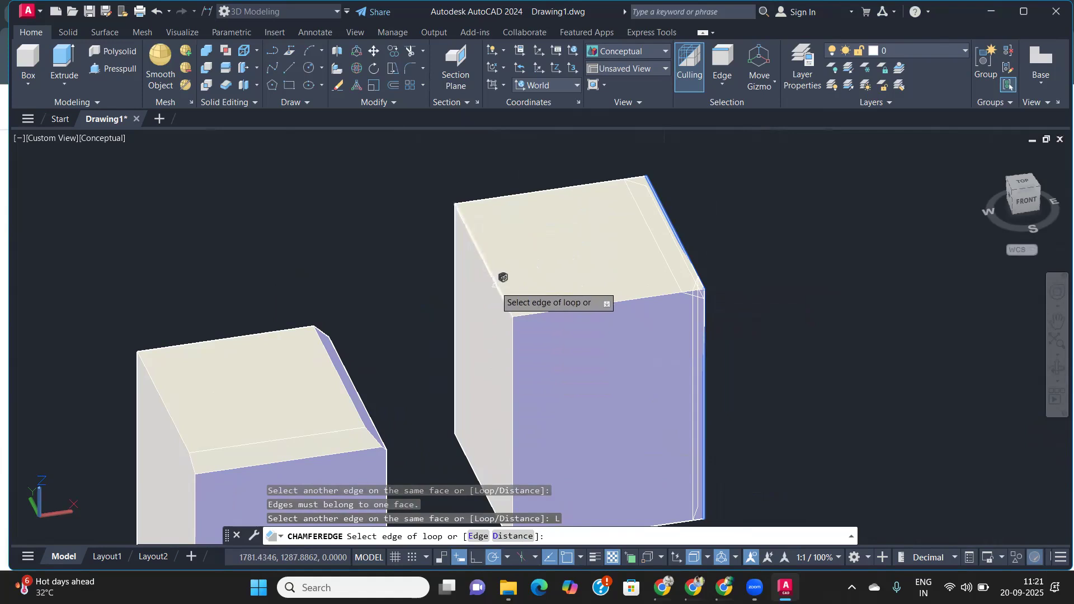
click(535, 311)
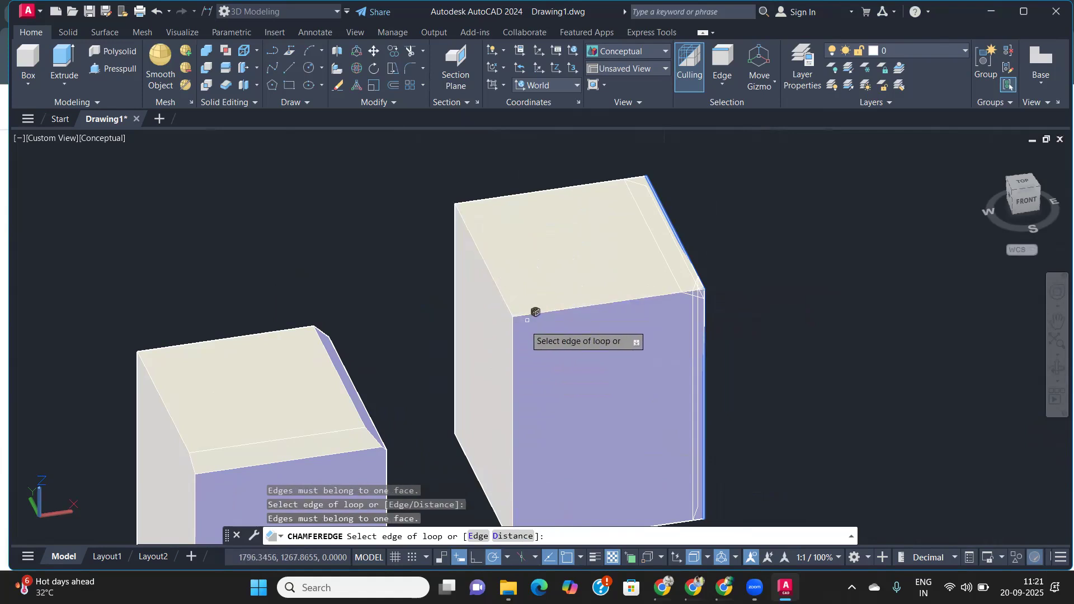
text(e)
key(Return)
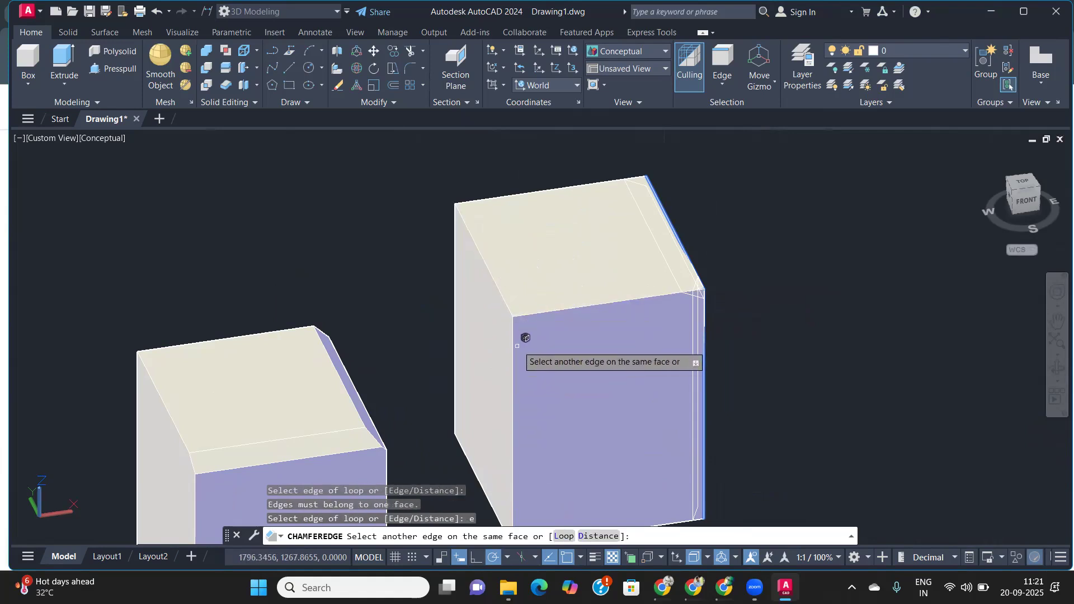
click(538, 316)
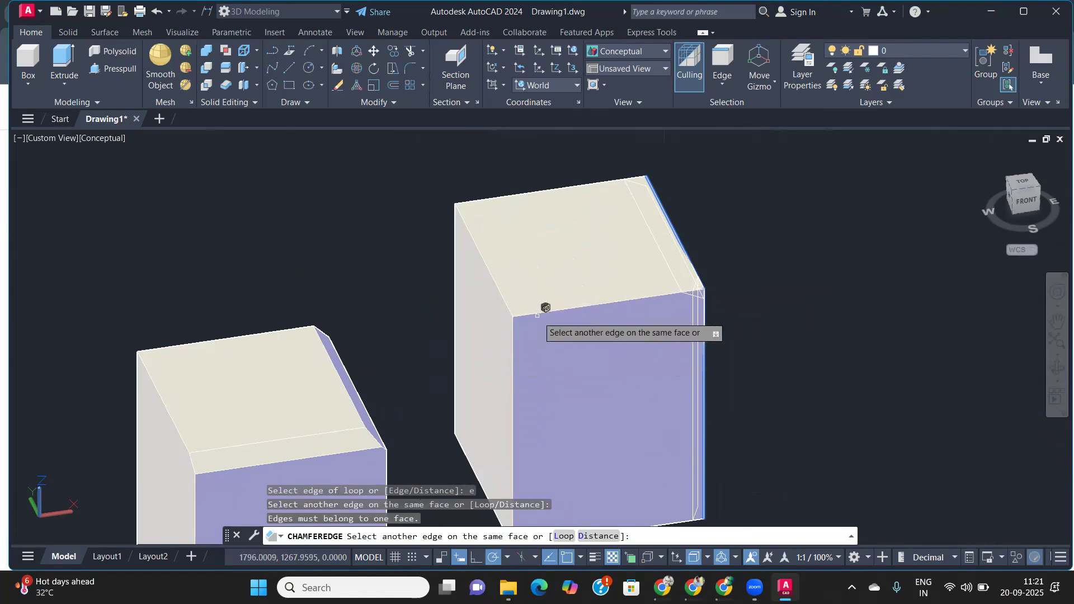
click(611, 344)
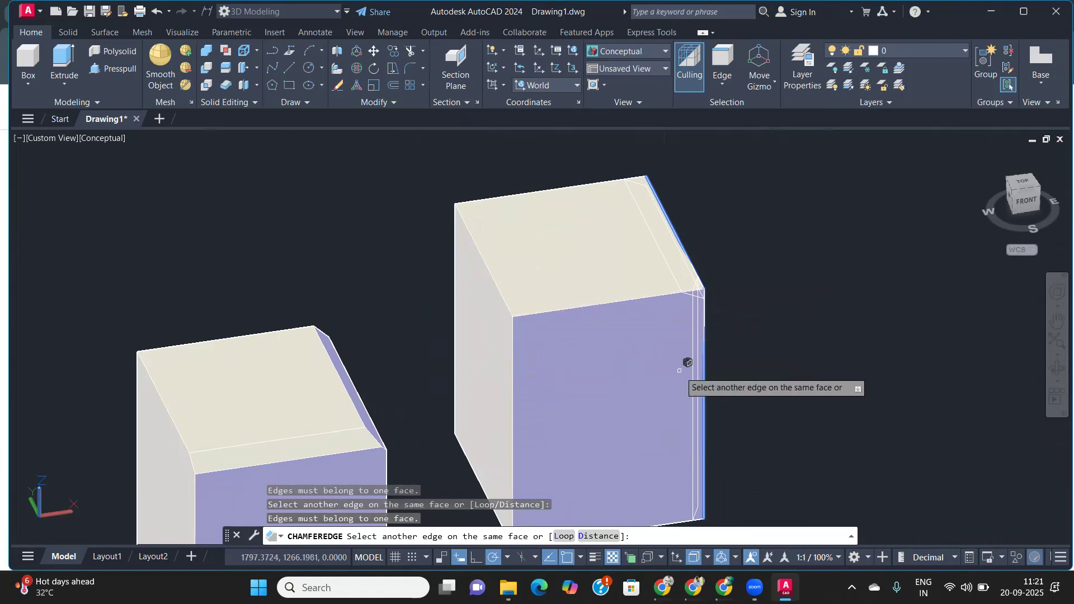
- Set both chamfer distances to 10 and apply the chamfer to the two selected edges of the copied box
key(Return)
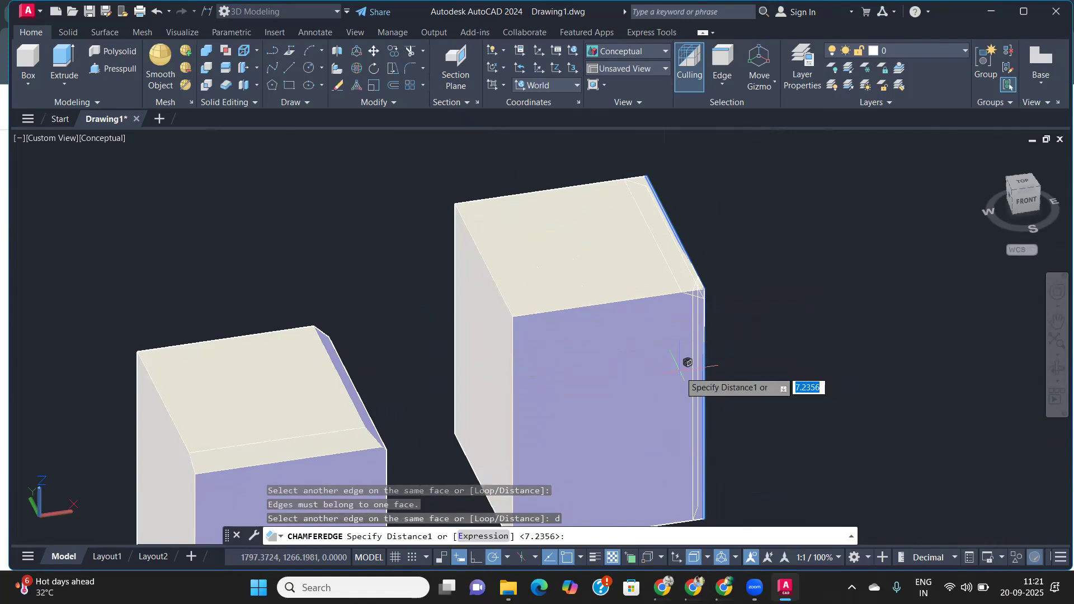
text(10)
key(Return)
text(10)
key(Return)
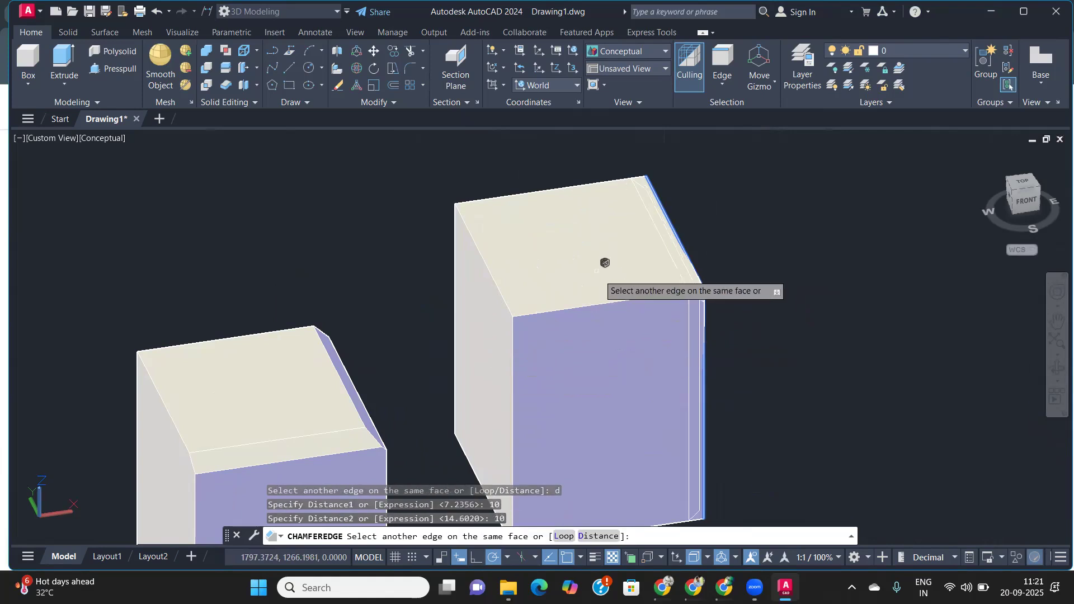
click(605, 304)
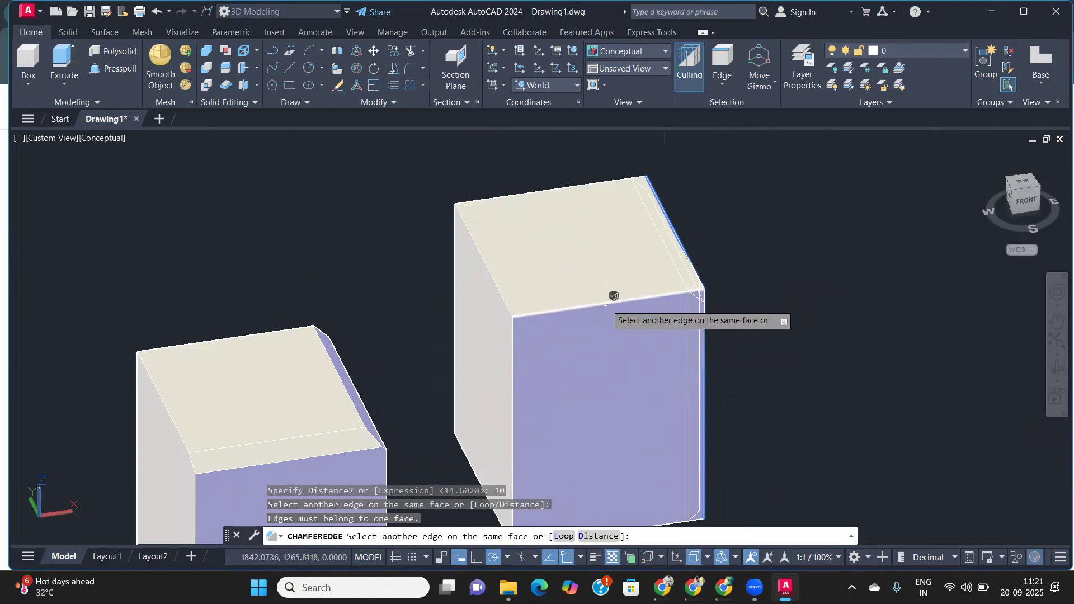
click(616, 295)
middle_drag(693, 339, 636, 338)
key(Return)
key(Return)
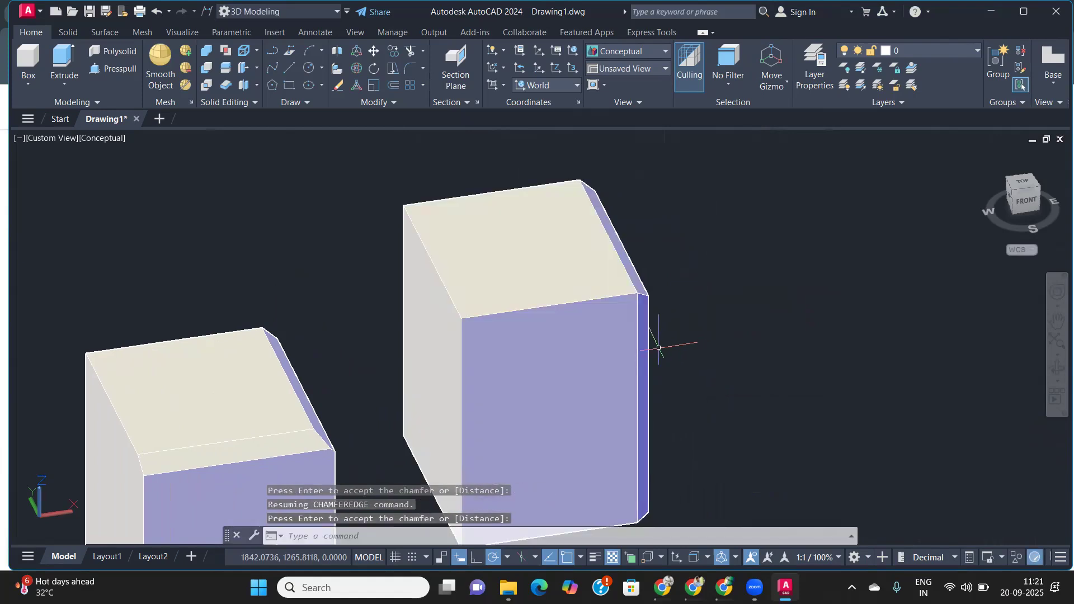
- Use CHAMFEREDGE to chamfer the top edge and left vertical edge of the copied box's front face with the current distances
key(Return)
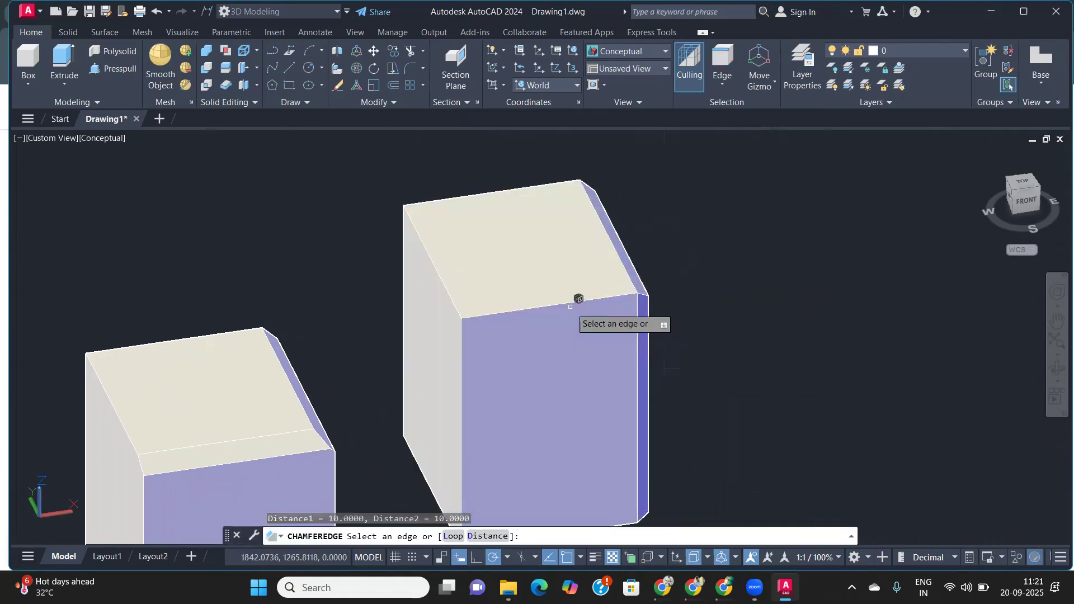
click(564, 305)
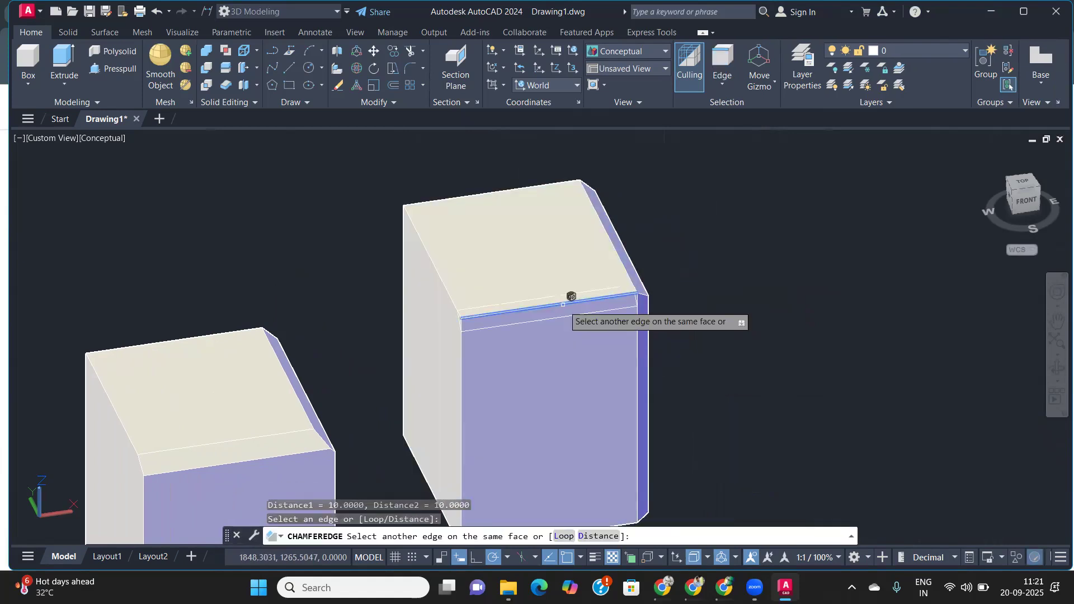
click(462, 327)
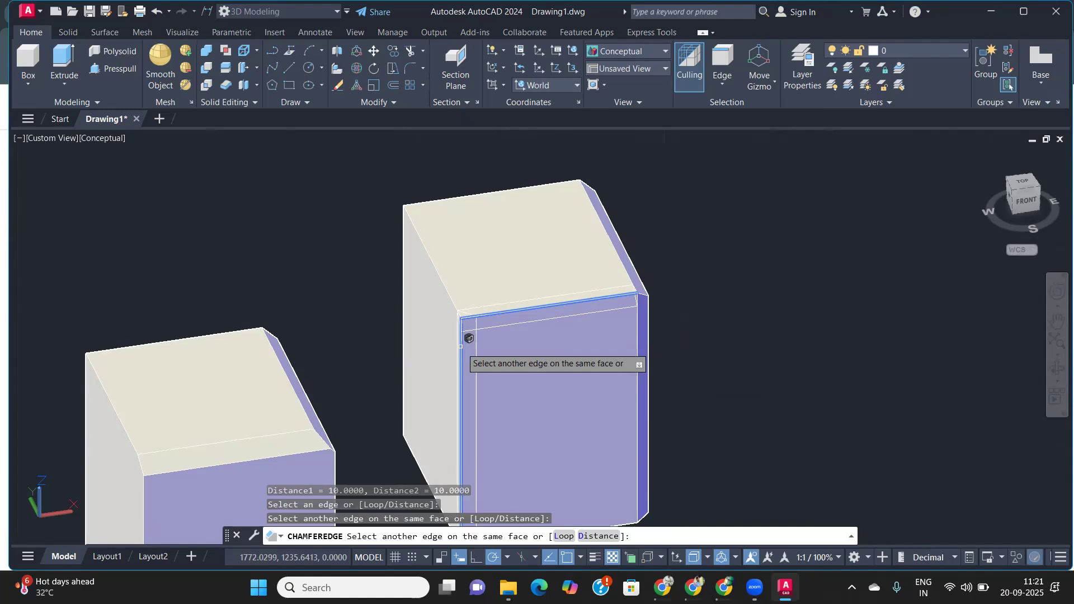
click(446, 290)
click(457, 286)
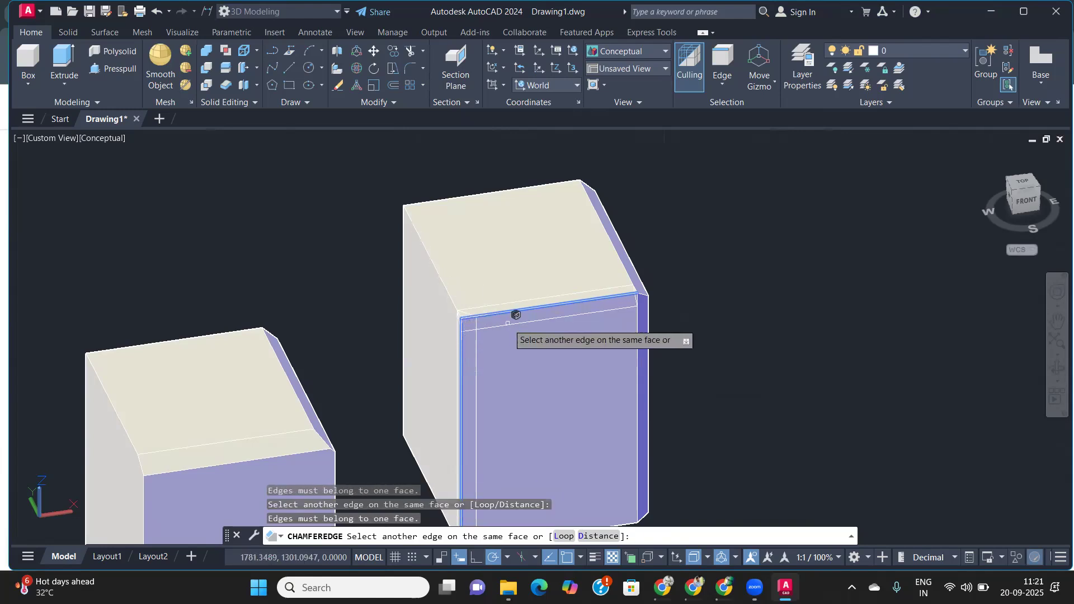
click(516, 315)
key(Return)
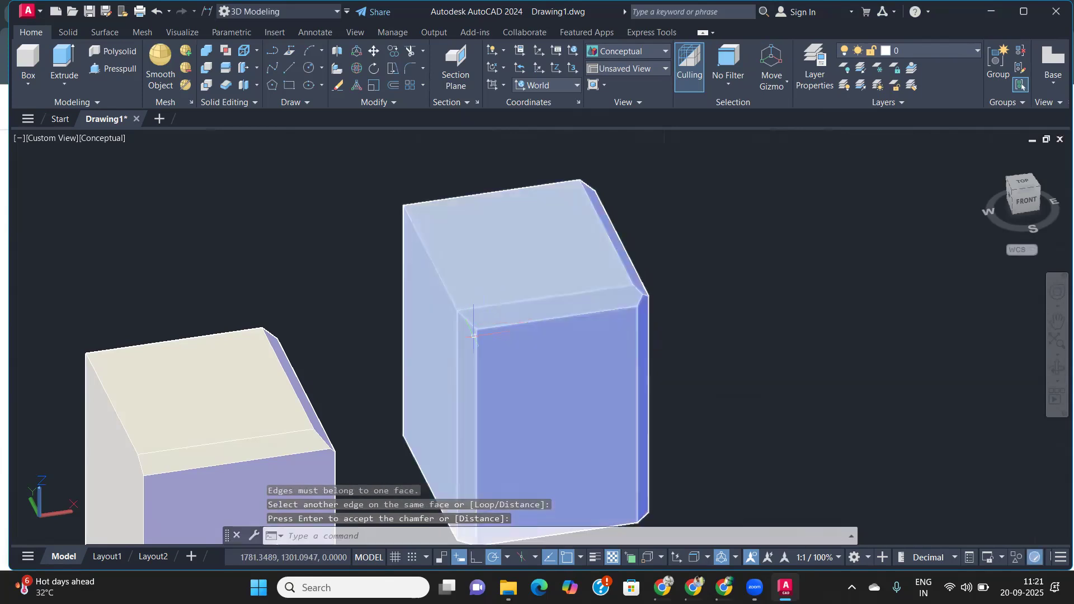
- Chamfer the two remaining top edges of the copied box, along its left and back sides, with the same distances
key(Return)
shift+middle_drag(418, 358, 731, 381)
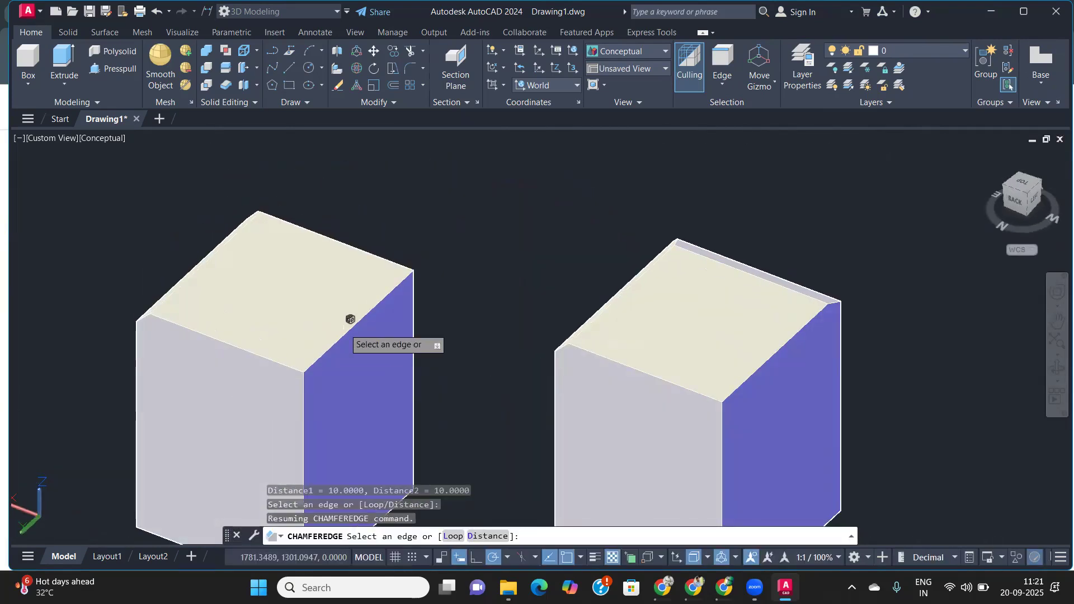
click(349, 331)
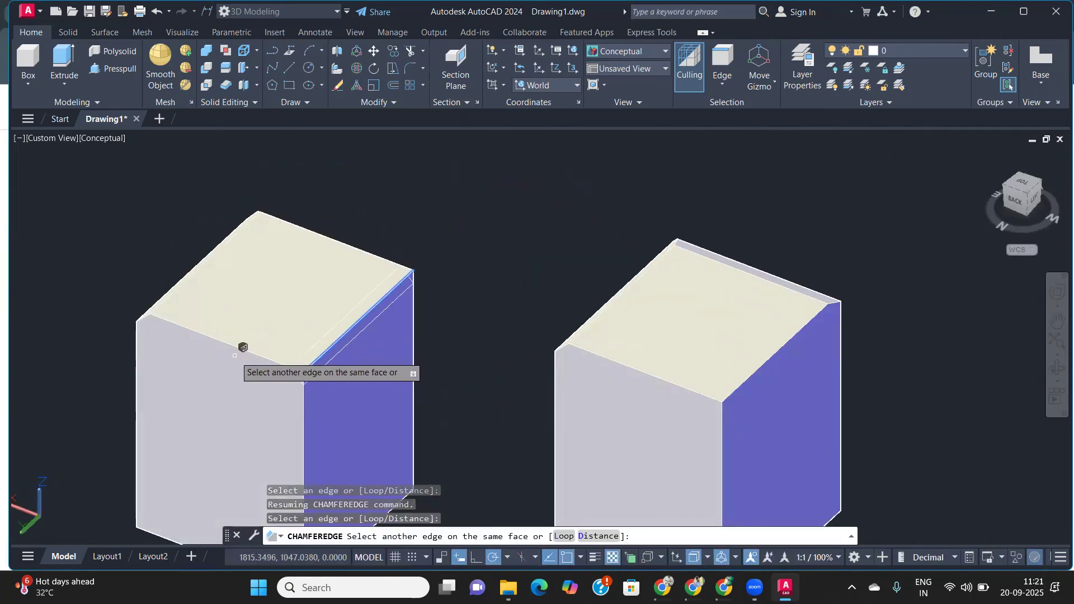
click(249, 340)
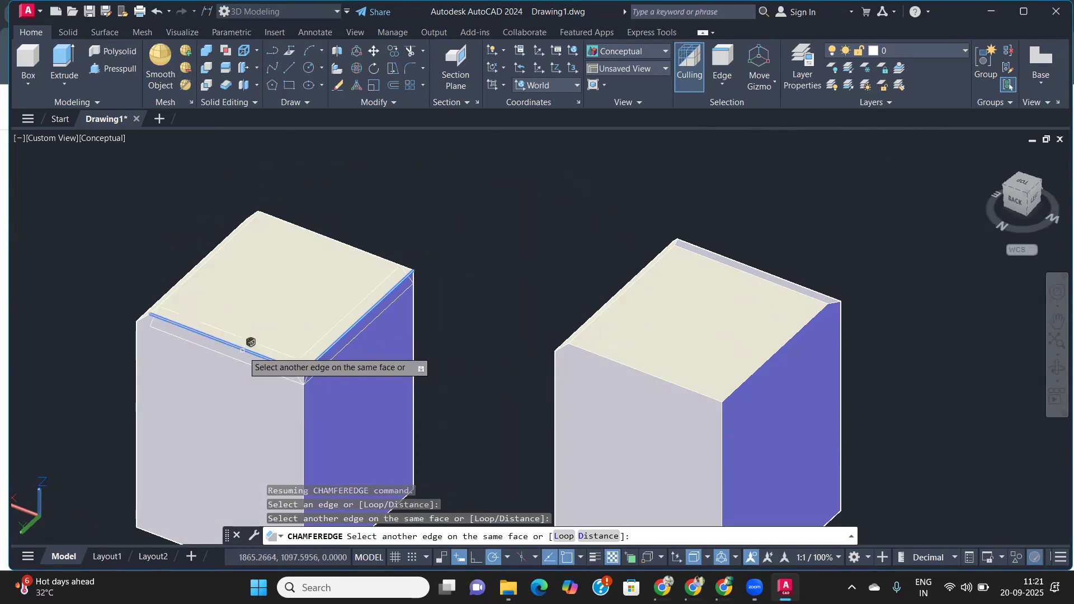
click(304, 394)
key(Return)
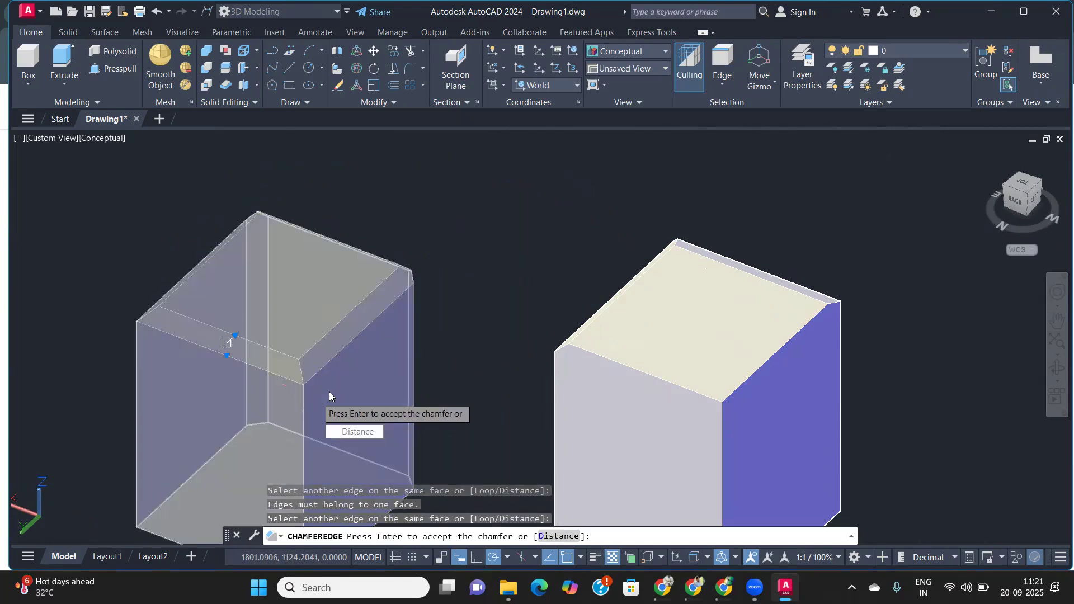
key(Return)
- Chamfer both vertical edges of the copied box's back face with the same distances
middle_drag(331, 402, 312, 329)
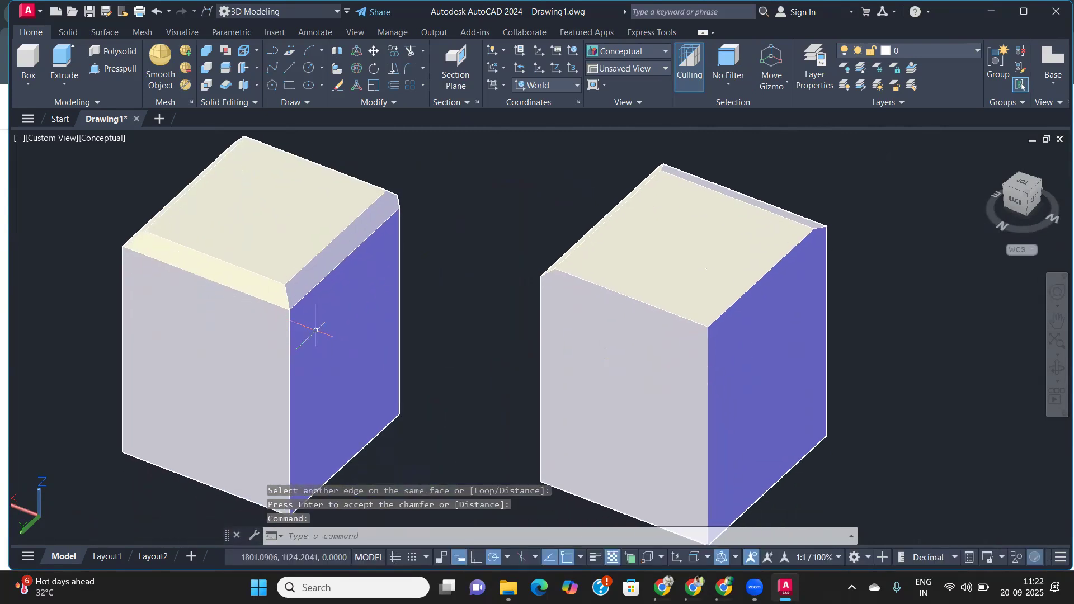
key(Return)
click(290, 394)
shift+middle_drag(408, 354, 431, 403)
click(393, 418)
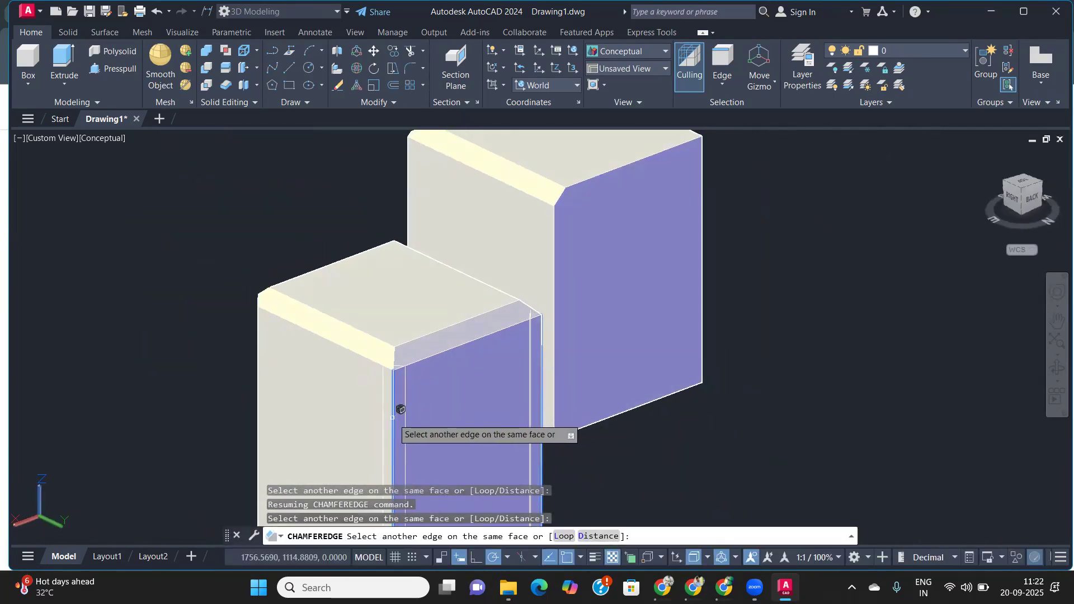
key(Return)
shift+middle_drag(402, 415, 446, 383)
key(Return)
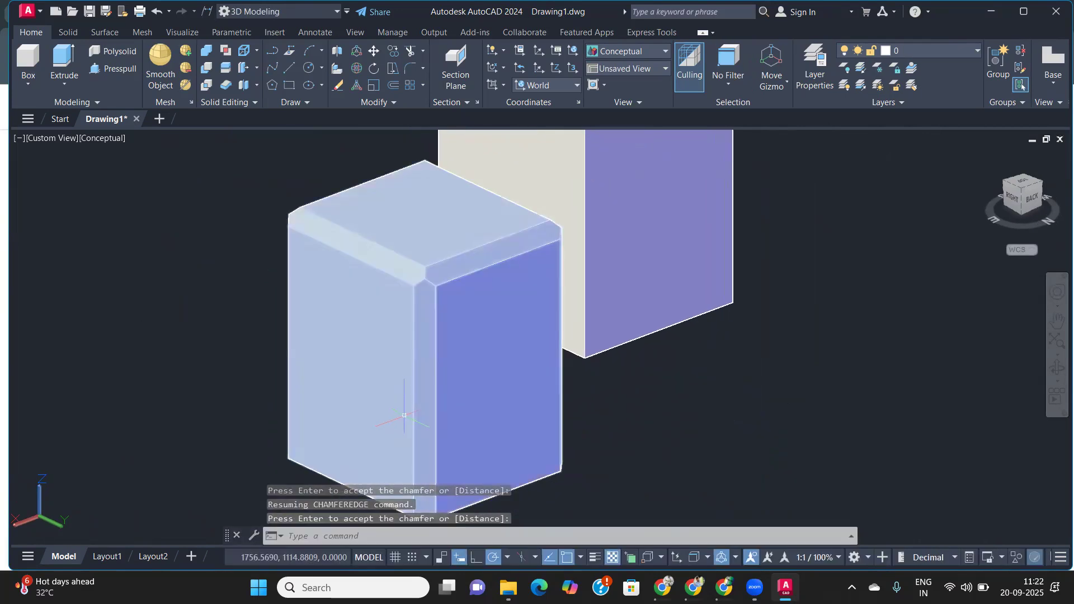
- Extrude the flat L-shaped profile to a height of 100 with Presspull
shift+middle_drag(380, 421, 597, 427)
mouse_move(464, 458)
shift+middle_down()
mouse_move(371, 462)
mouse_move(267, 444)
mouse_move(168, 444)
mouse_move(571, 431)
mouse_move(688, 408)
mouse_move(597, 428)
mouse_move(303, 449)
mouse_move(599, 434)
mouse_move(475, 445)
shift+middle_up()
scroll(418, 442, down, 6)
middle_drag(373, 464, 471, 372)
shift+middle_drag(404, 475, 599, 459)
scroll(507, 397, up, 5)
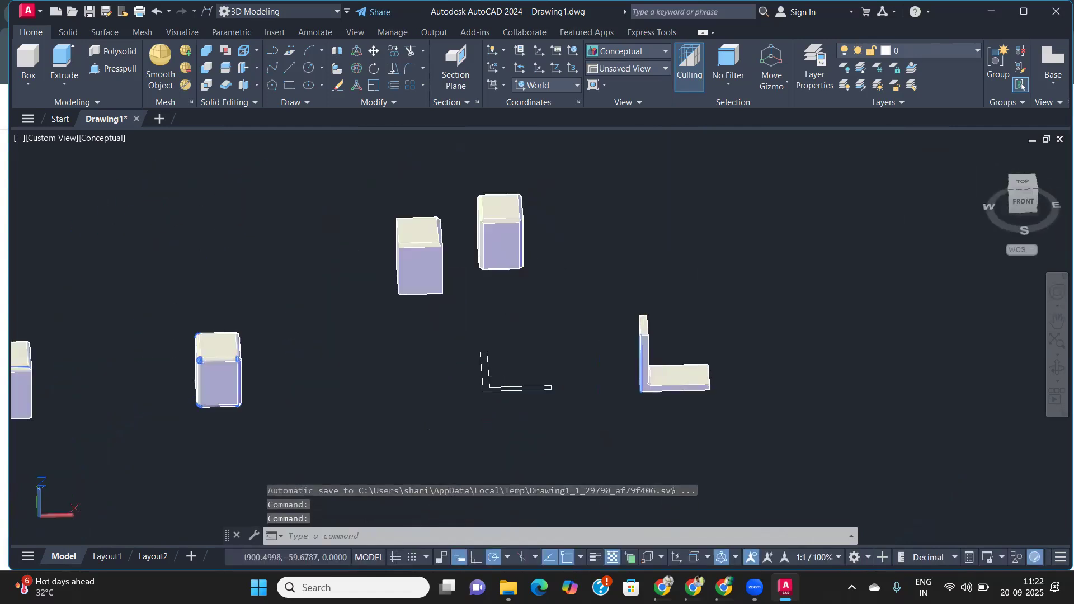
click(116, 77)
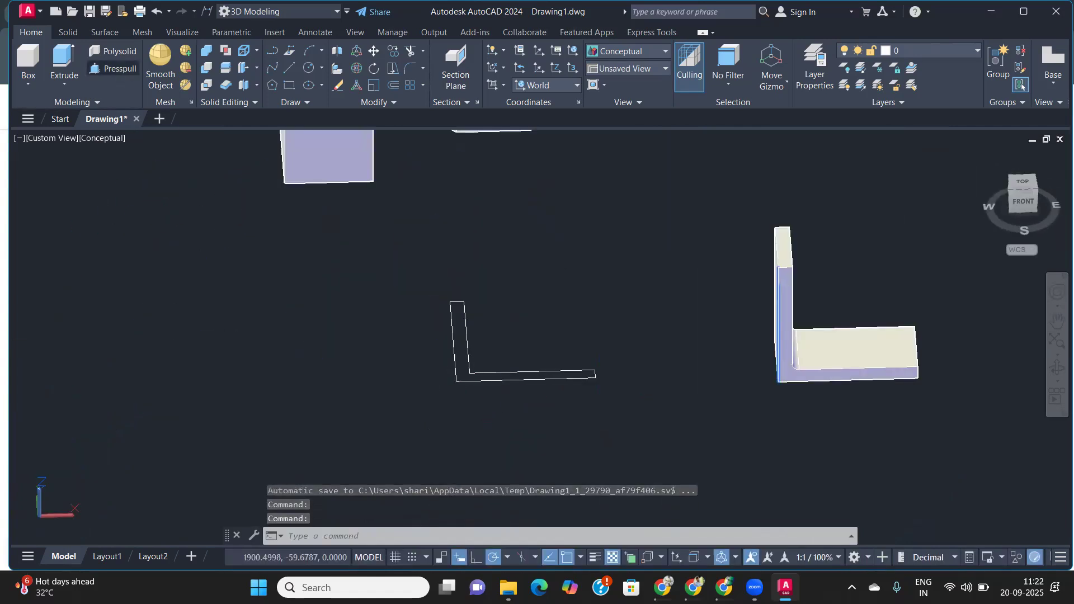
click(460, 346)
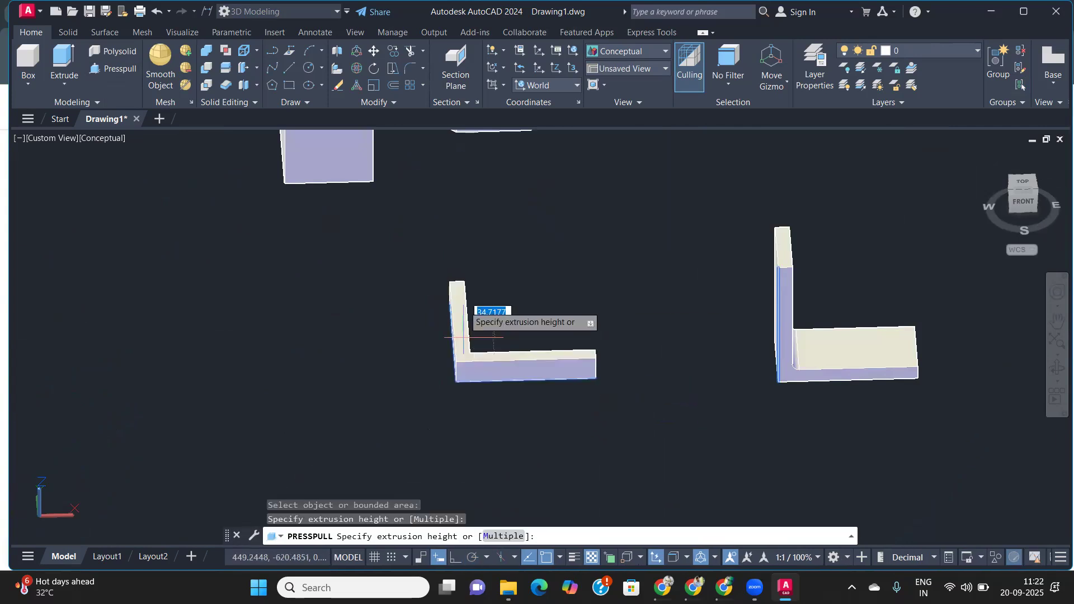
key(Return)
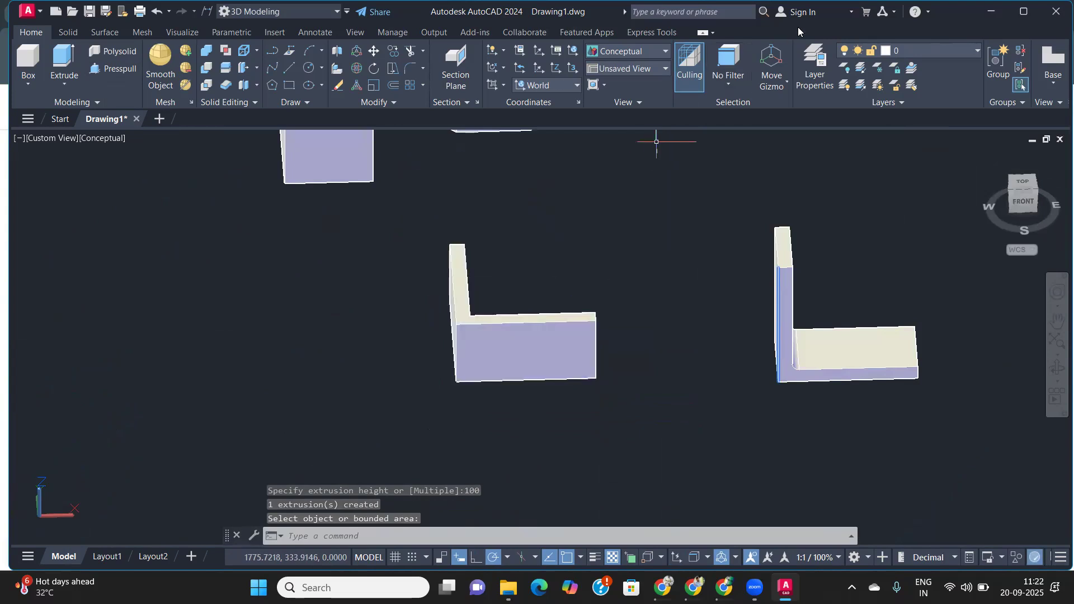
- Rotate the new L-shaped solid 90 degrees about its X axis with the Rotate Gizmo
click(786, 86)
click(813, 137)
key(Return)
click(496, 350)
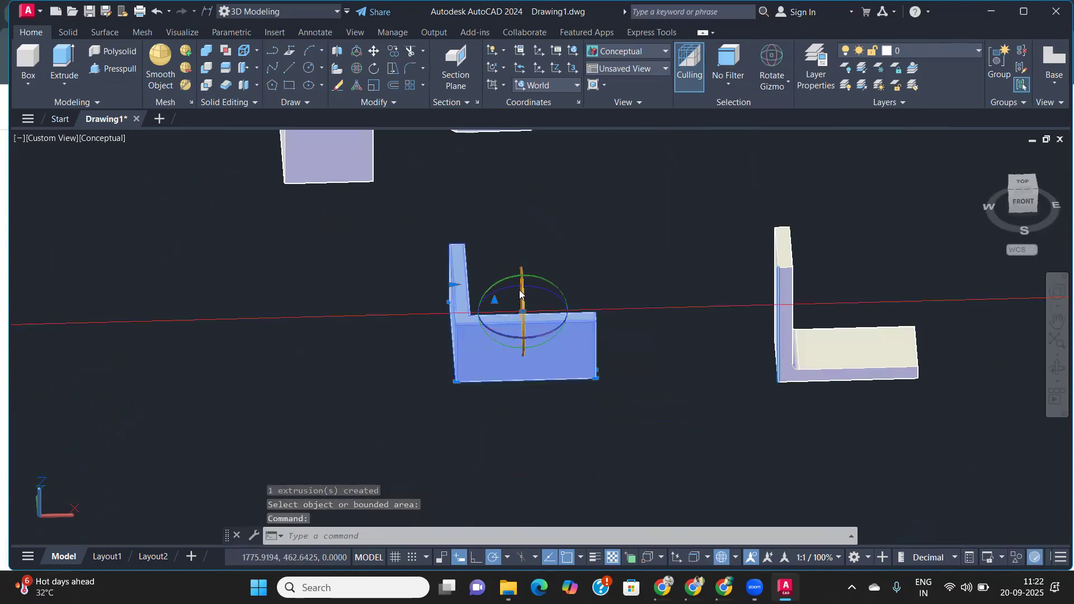
click(523, 330)
scroll(537, 330, up, 3)
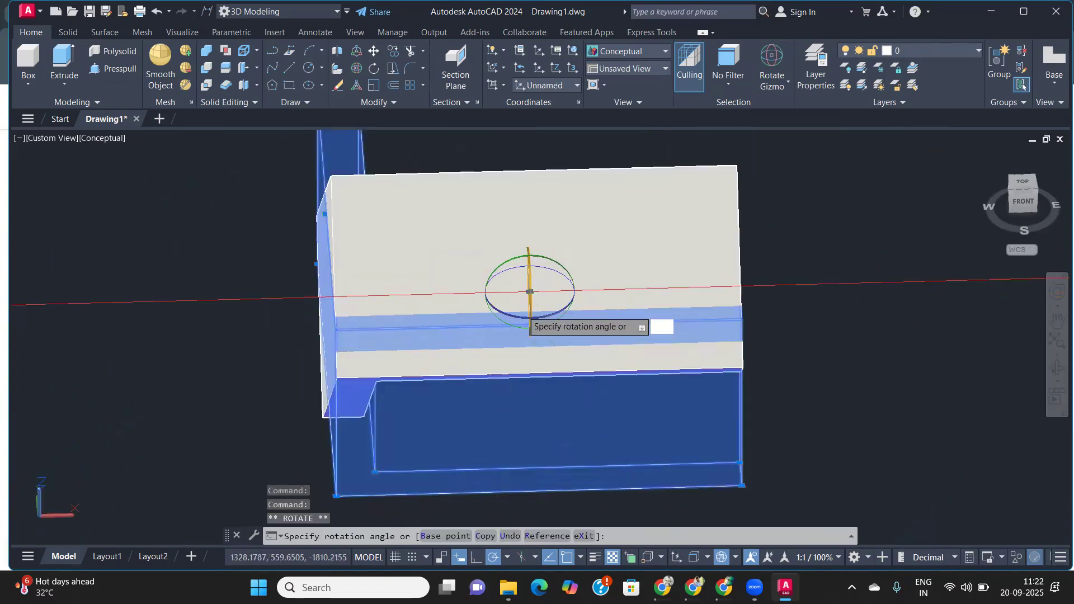
shift+middle_drag(534, 335, 518, 424)
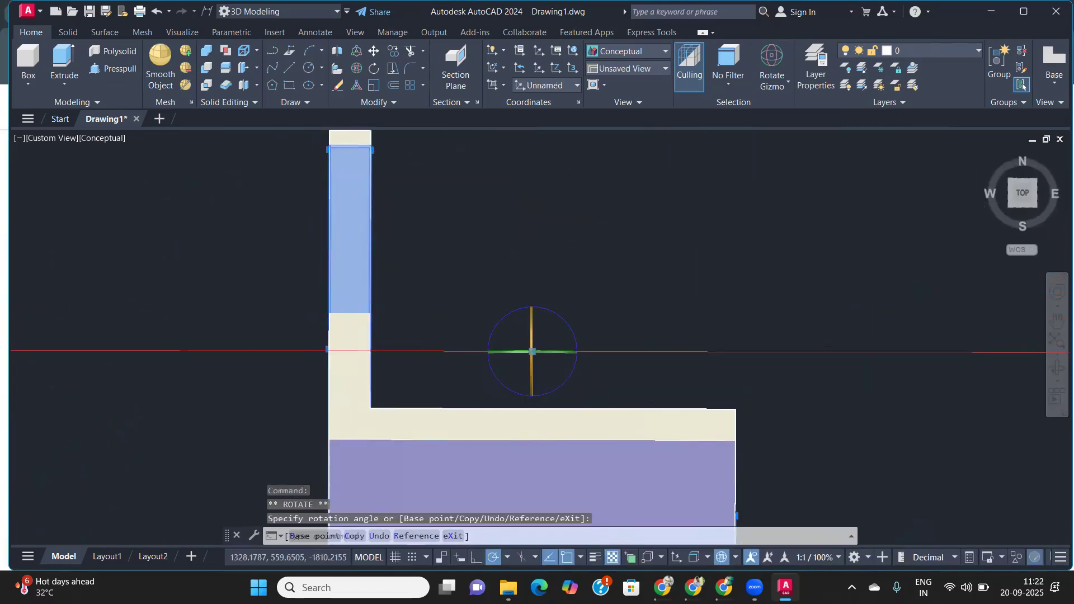
scroll(518, 424, down, 10)
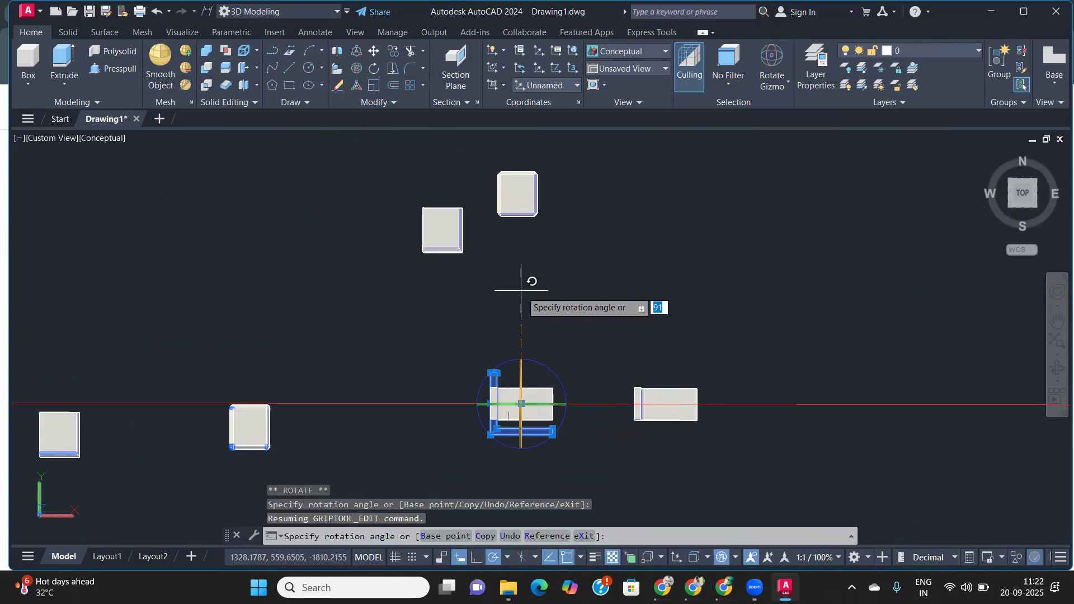
shift+middle_drag(520, 324, 524, 228)
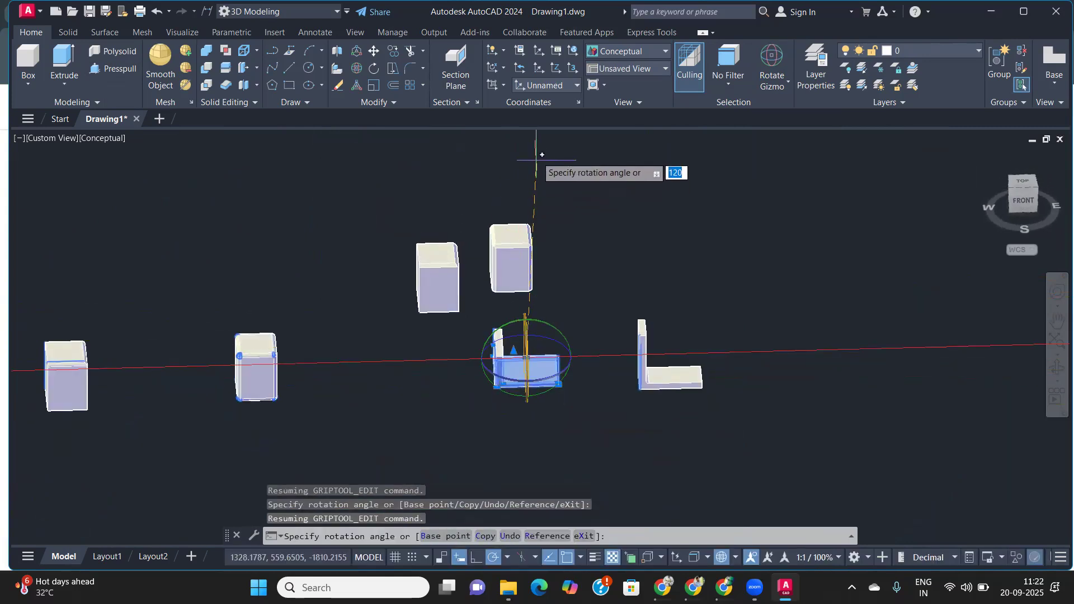
text(90)
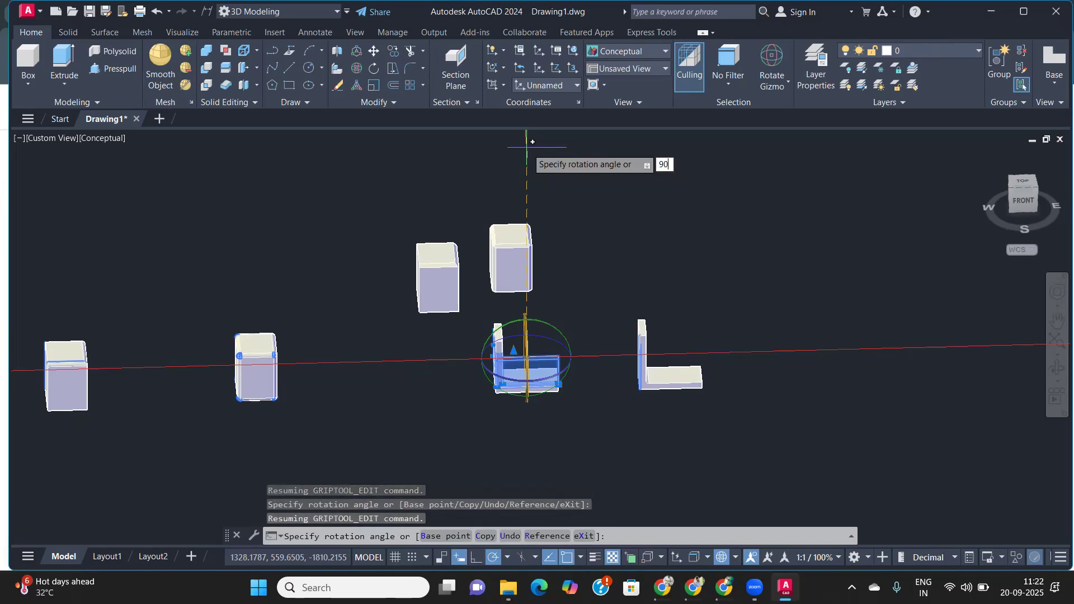
key(Return)
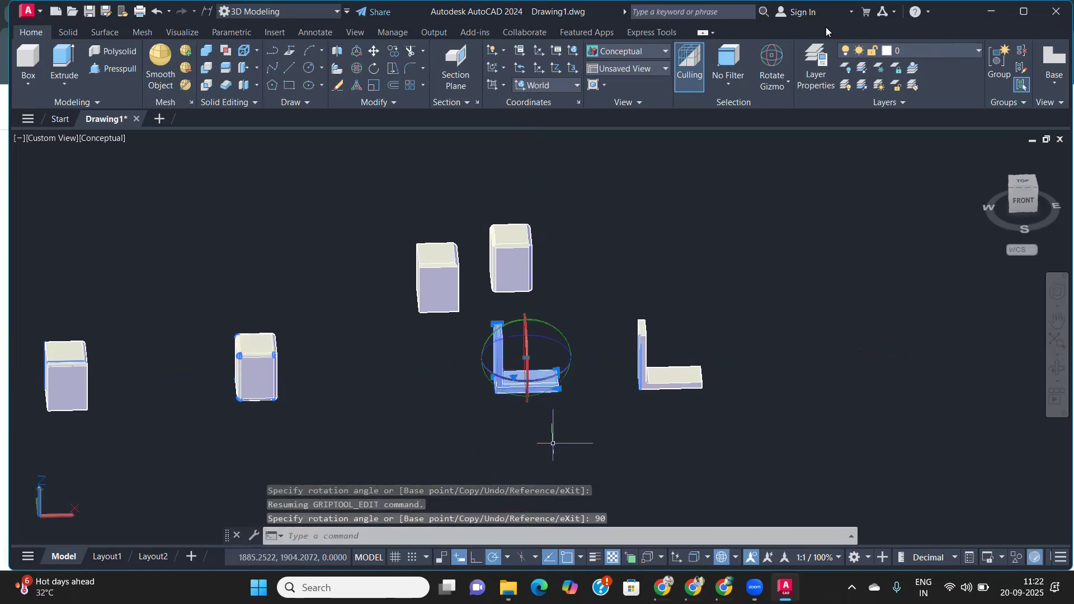
- Move the new L-shaped solid along the X axis with the Move Gizmo, placing it beyond the existing L-shaped solid
click(790, 84)
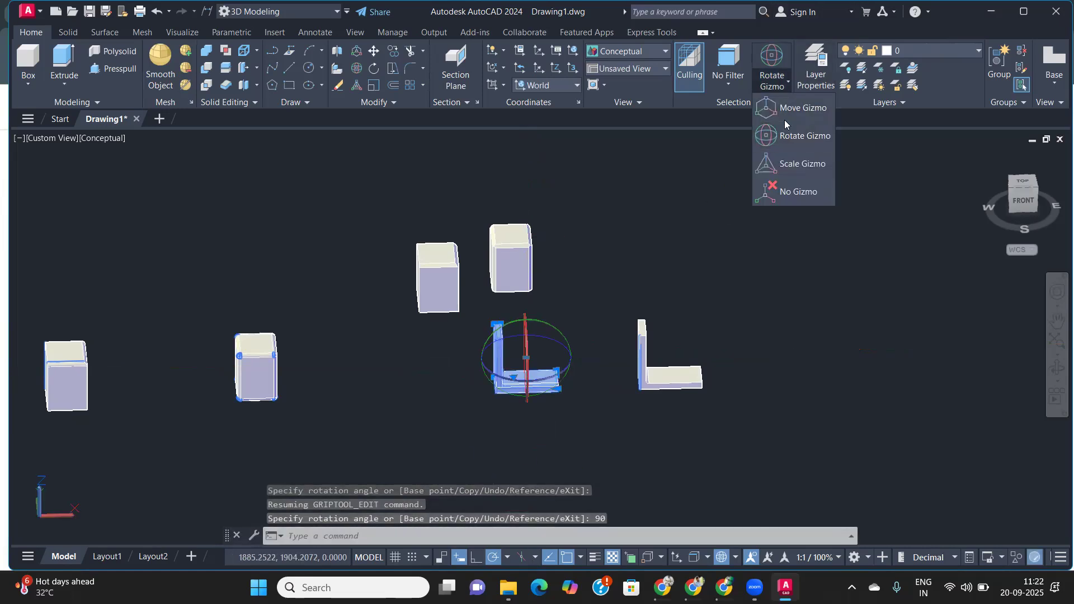
click(798, 108)
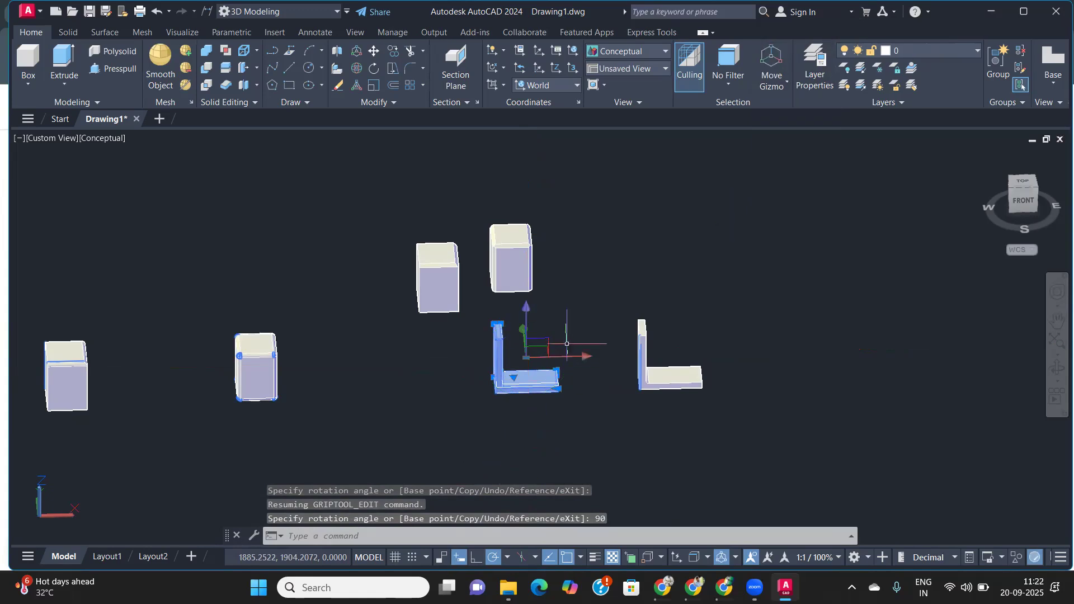
click(560, 356)
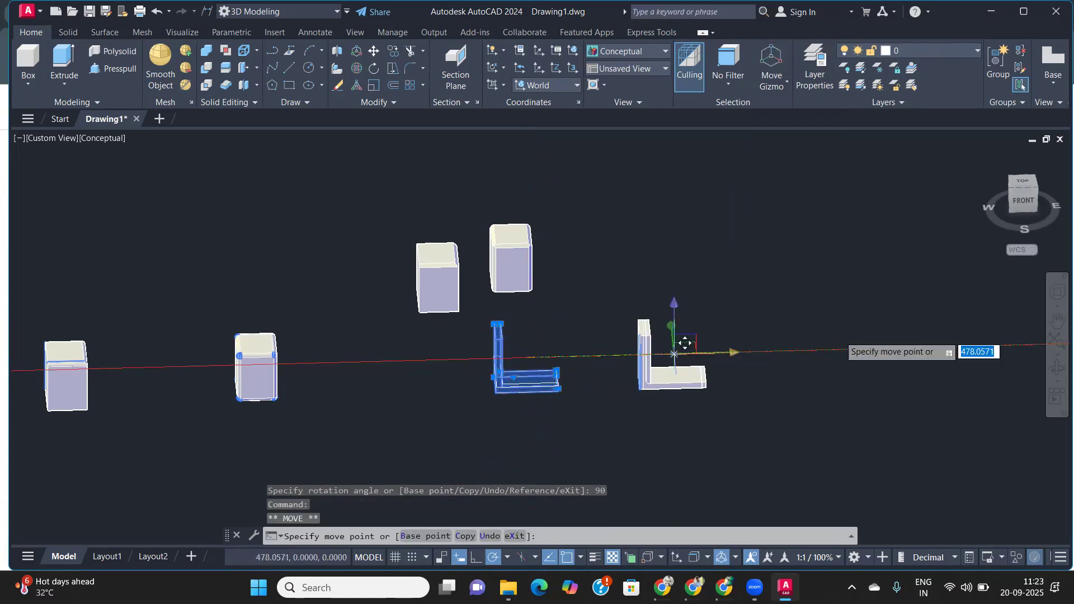
click(893, 348)
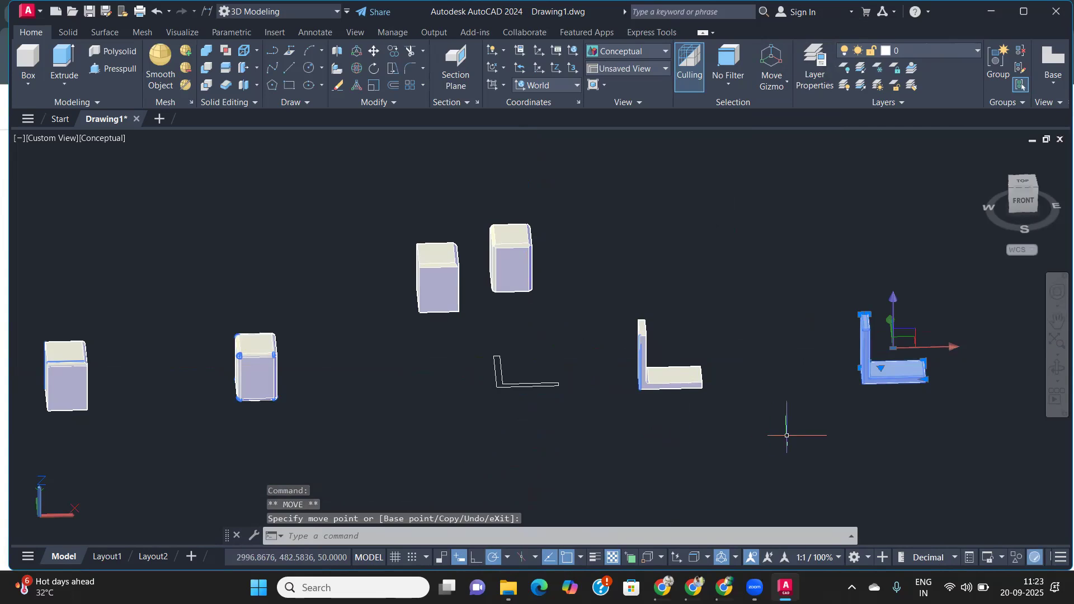
- Use CHAMFEREDGE with the current distances to chamfer the inner corner edge where the new L-shaped solid's upright meets its base
middle_drag(787, 436, 455, 447)
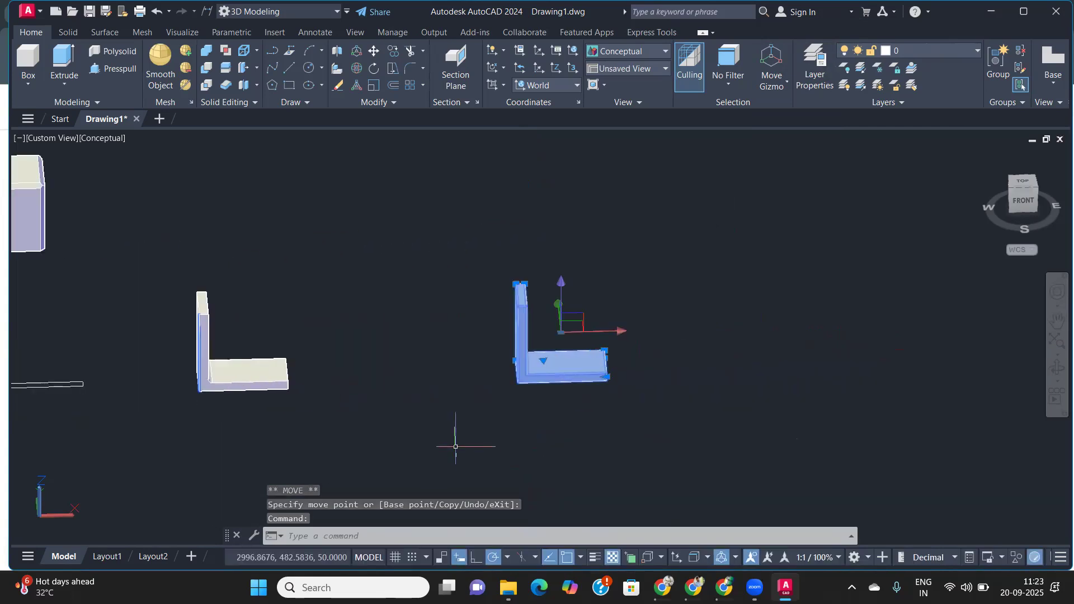
text(chamfer)
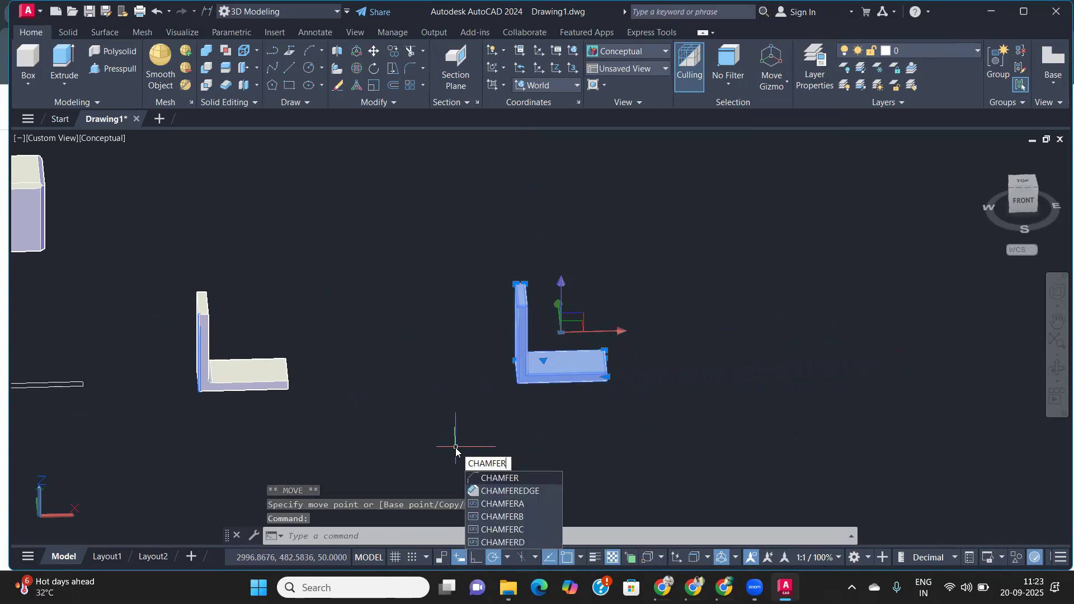
key(Return)
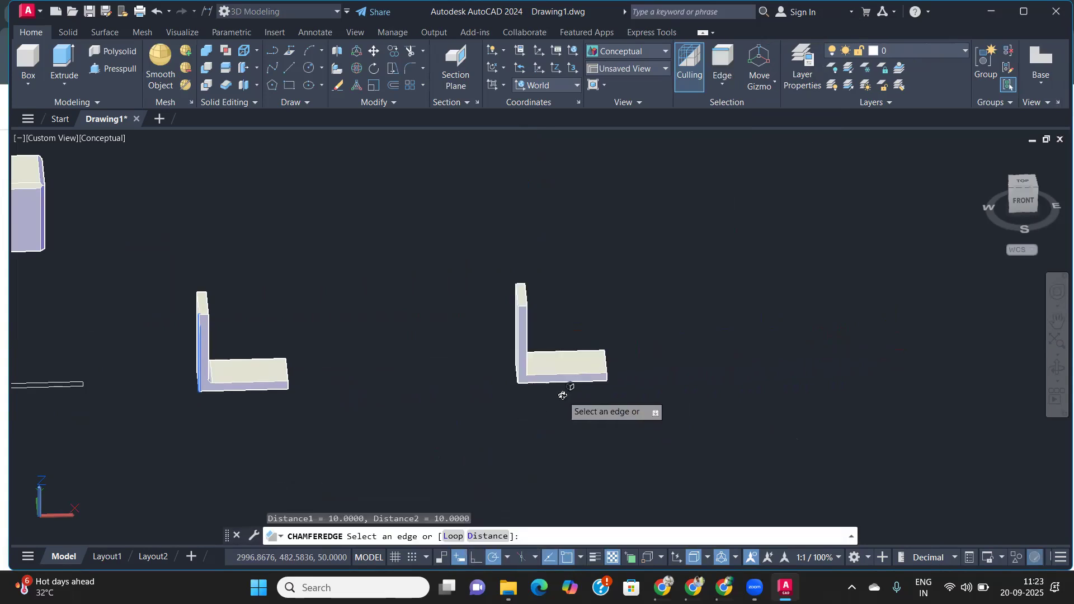
shift+middle_drag(550, 400, 531, 412)
scroll(530, 411, up, 5)
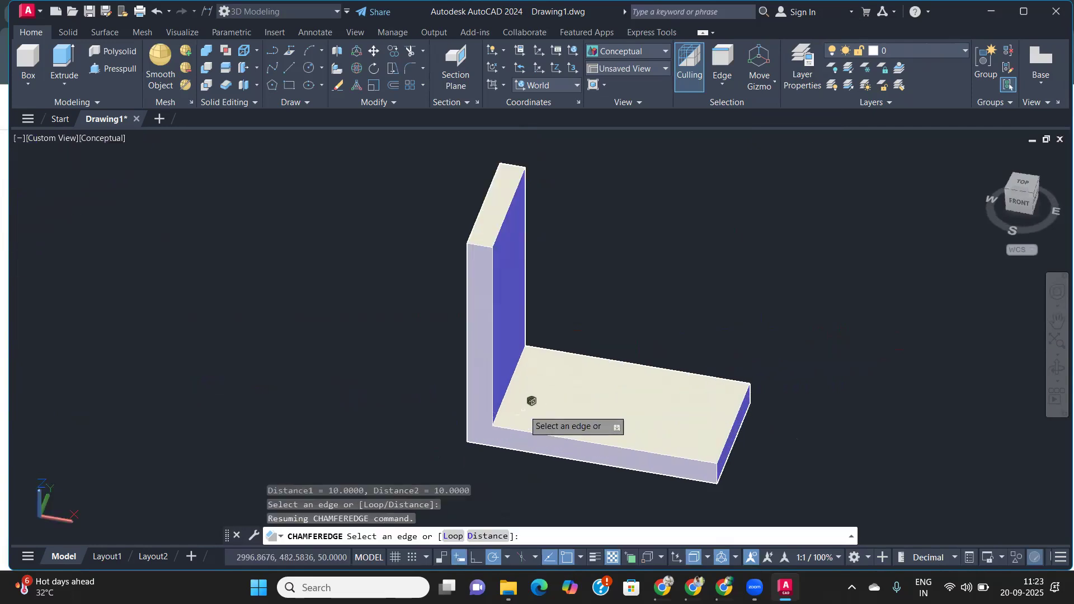
click(512, 388)
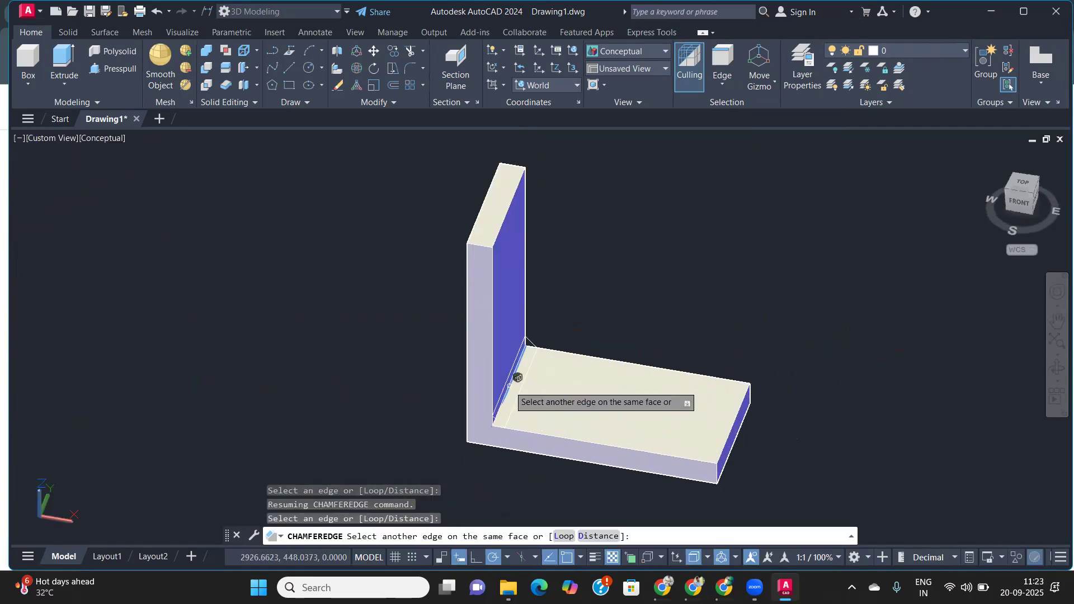
click(519, 381)
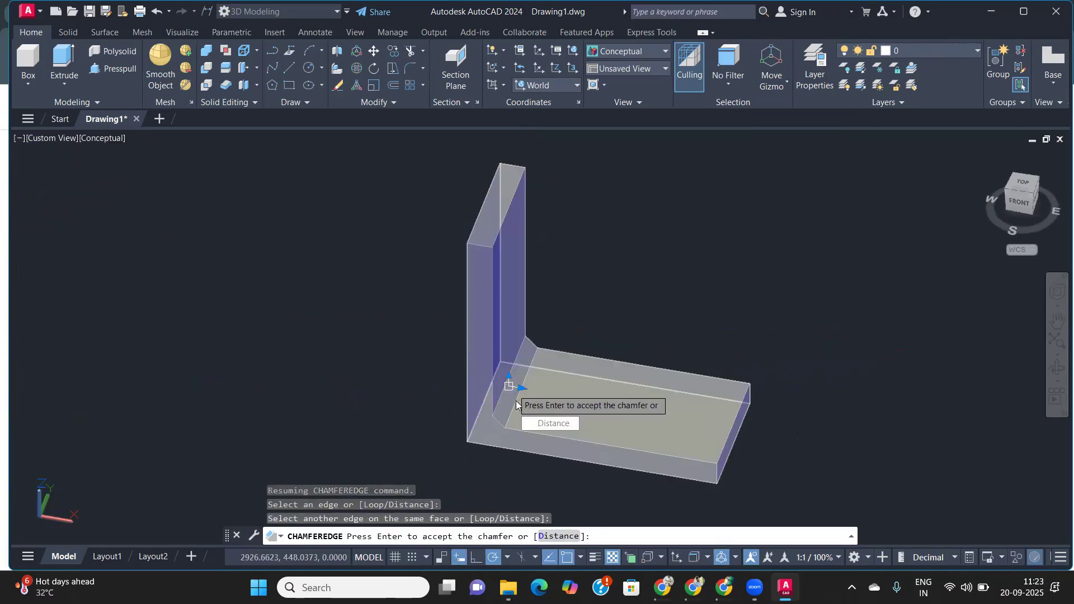
key(Return)
- Examine the chamfer at the L-shaped solid's inner corner and look over all the filleted and chamfered solids
scroll(520, 409, up, 5)
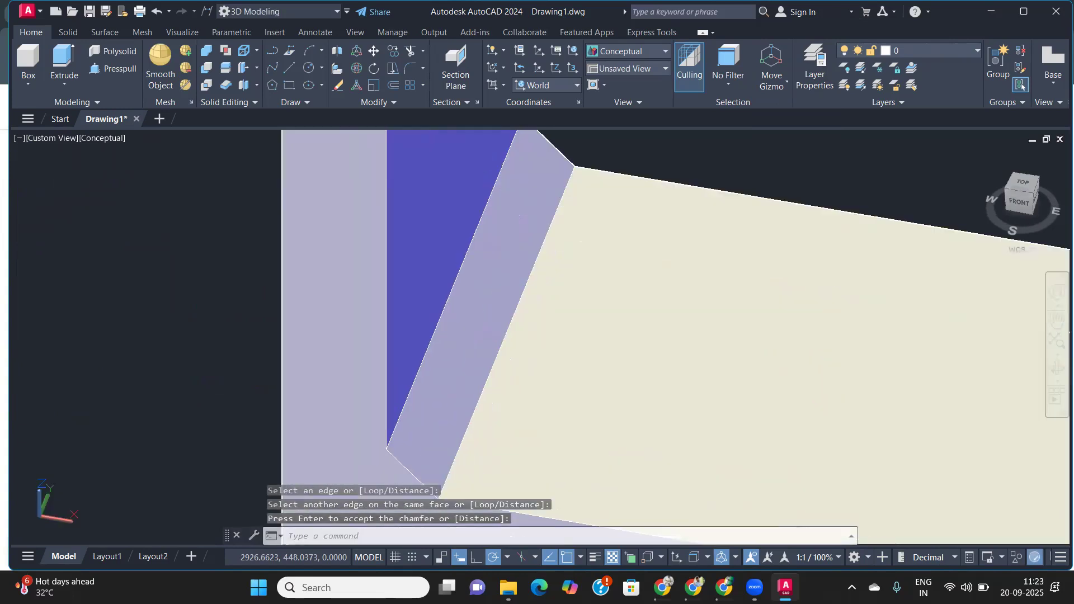
scroll(477, 398, down, 5)
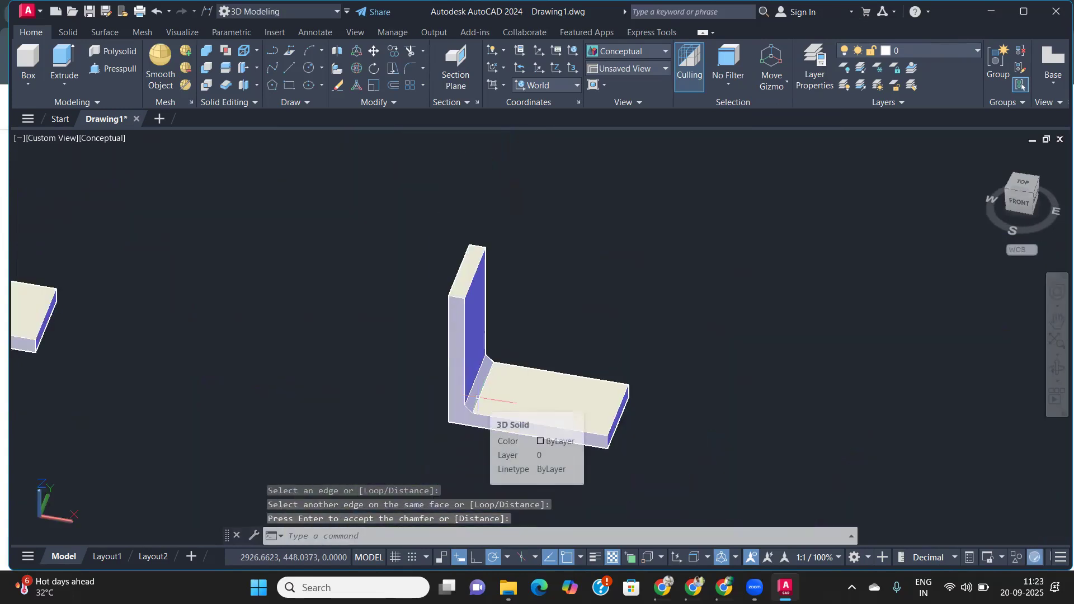
scroll(477, 398, down, 3)
middle_drag(466, 404, 512, 371)
key(Escape)
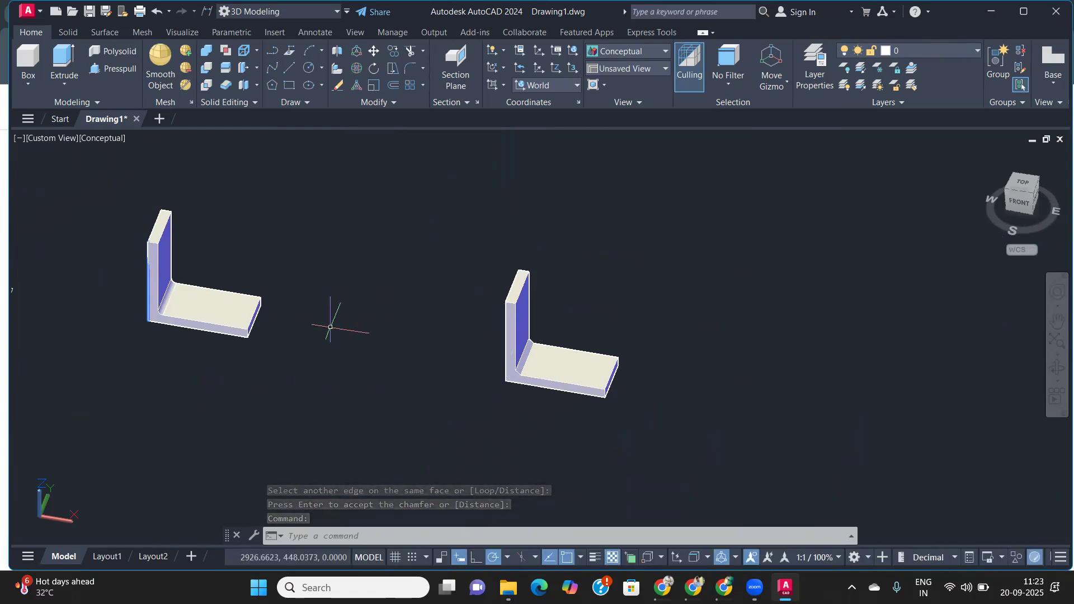
scroll(218, 352, down, 6)
middle_drag(216, 358, 396, 398)
scroll(346, 359, up, 6)
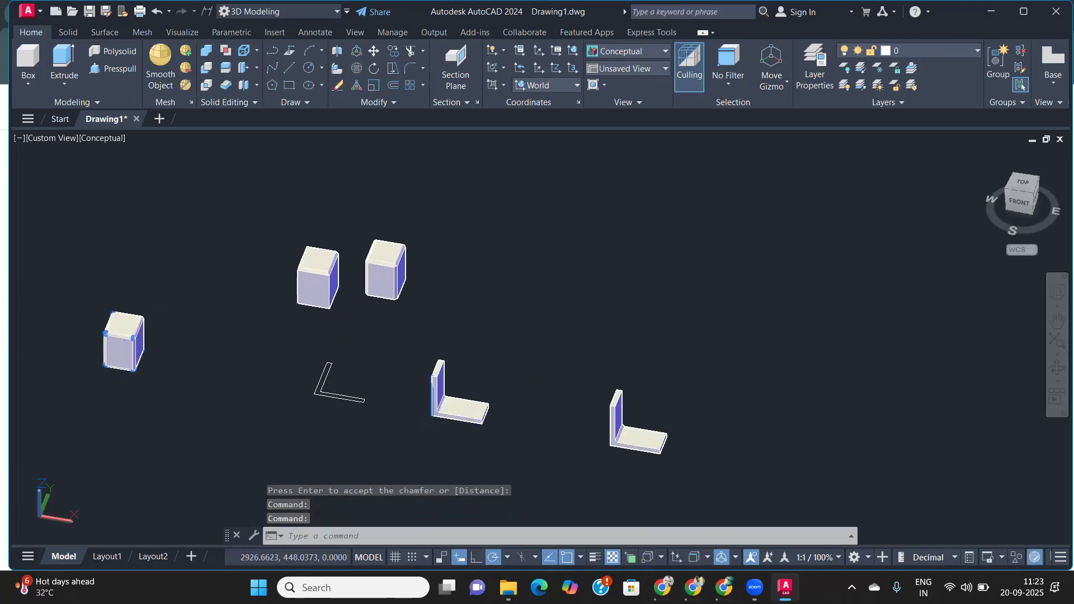
middle_drag(353, 365, 138, 371)
middle_drag(589, 468, 286, 333)
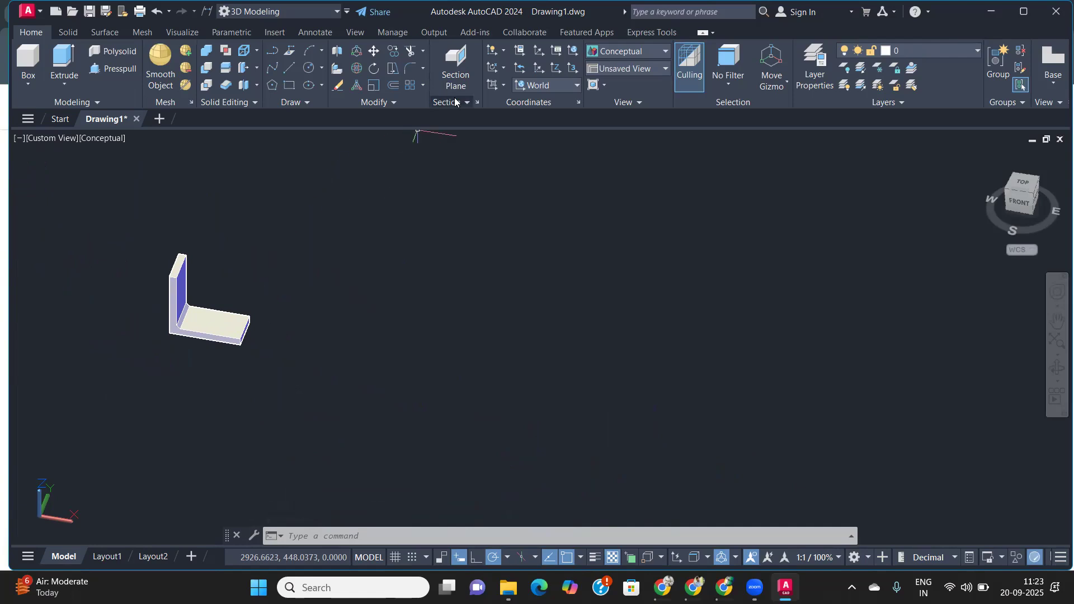
click(423, 86)
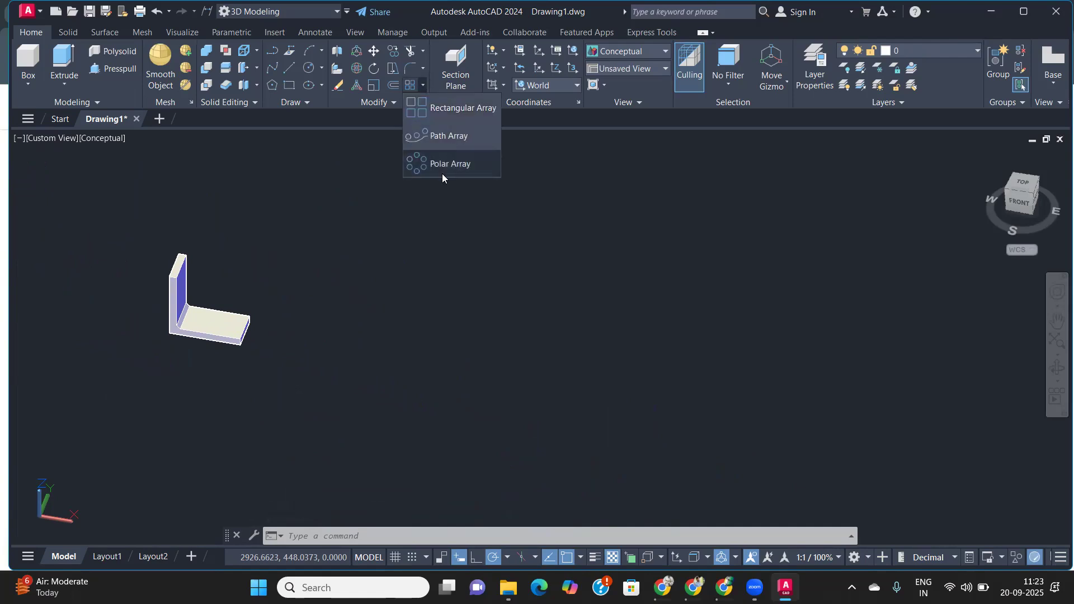
click(377, 174)
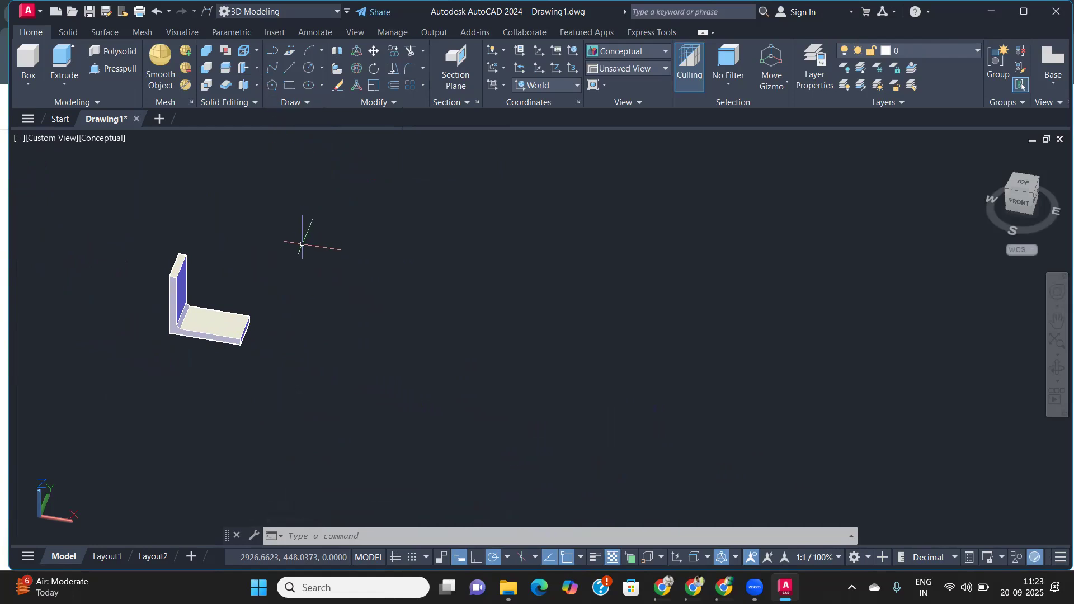
- Create a solid cube with 100-unit sides in the empty space beside the L-shaped solid, using the Box command's Cube option
middle_drag(438, 310, 331, 310)
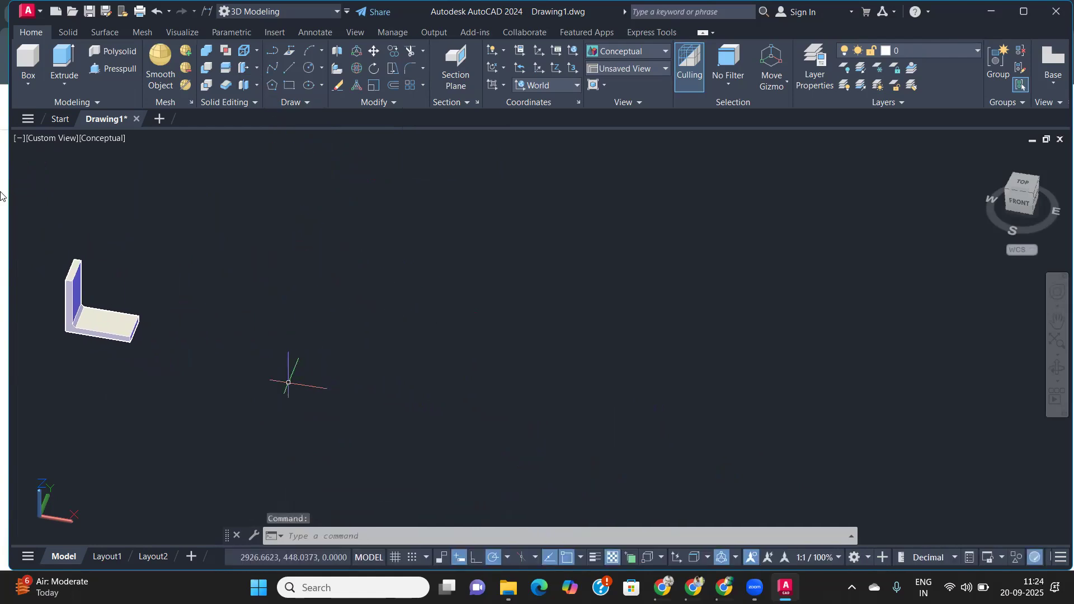
click(44, 138)
click(28, 82)
click(28, 83)
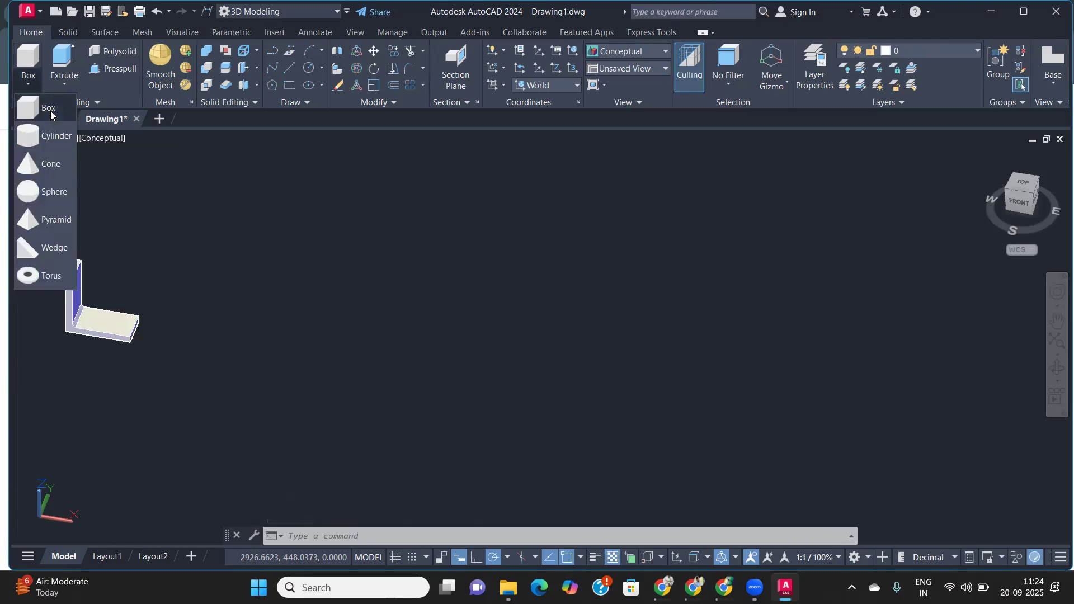
click(51, 112)
click(374, 358)
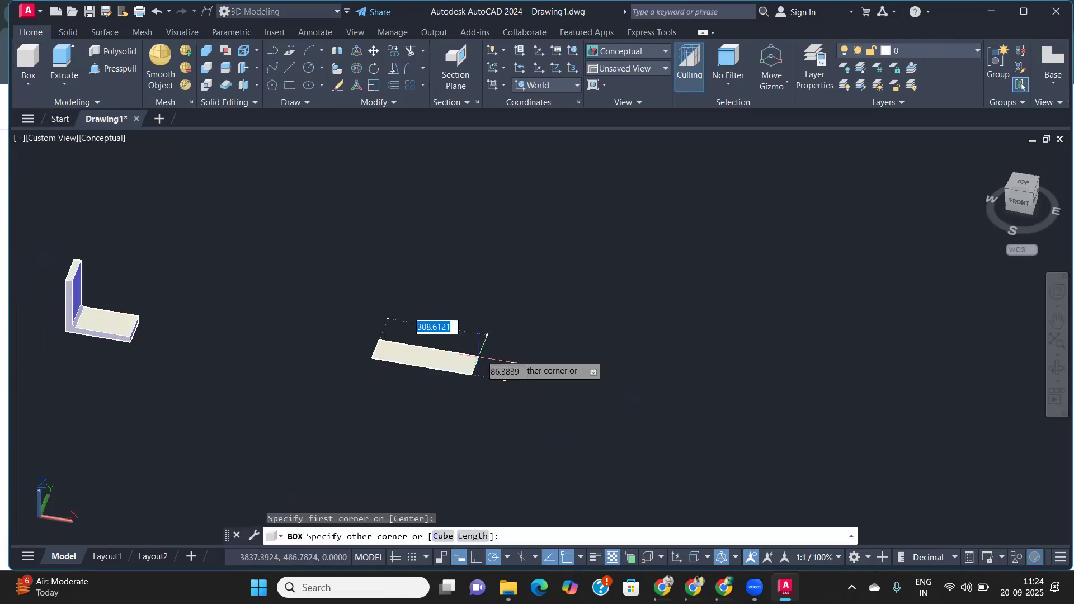
text(c)
key(Return)
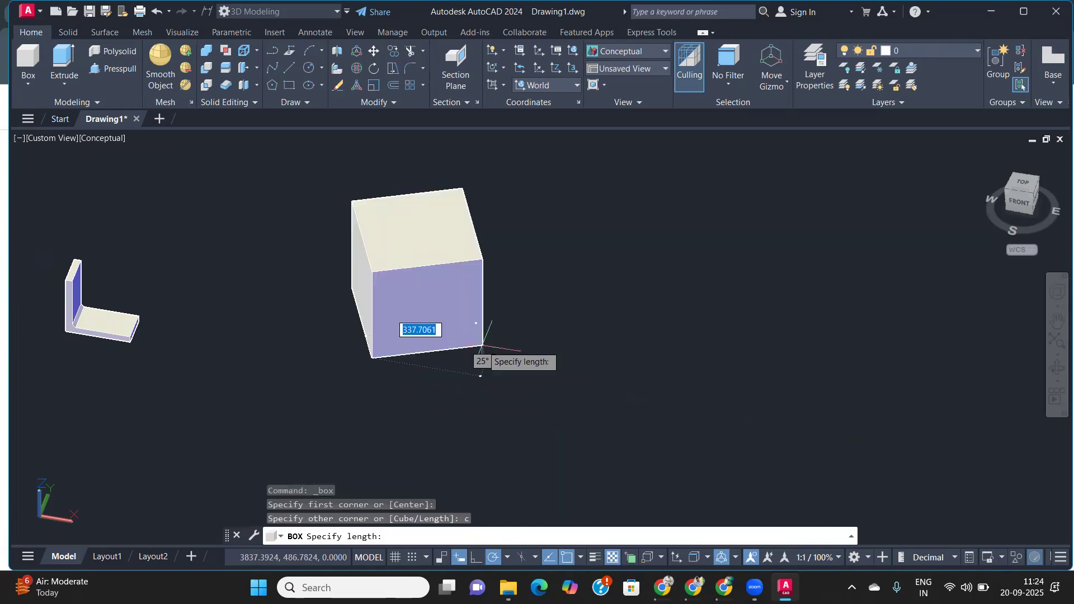
text(100)
key(Return)
- Begin a rectangular 3DARRAY of the new cube with 5 rows, 5 columns and 5 levels
shift+middle_drag(419, 316, 403, 286)
scroll(381, 329, up, 2)
middle_drag(382, 328, 384, 375)
scroll(383, 374, up, 2)
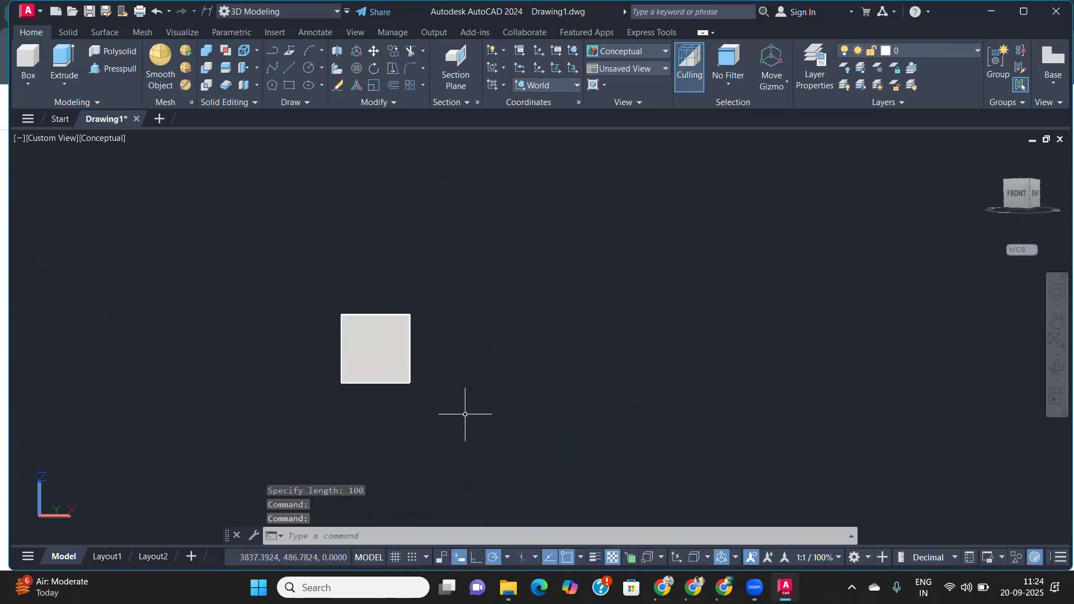
text(3DARRAY)
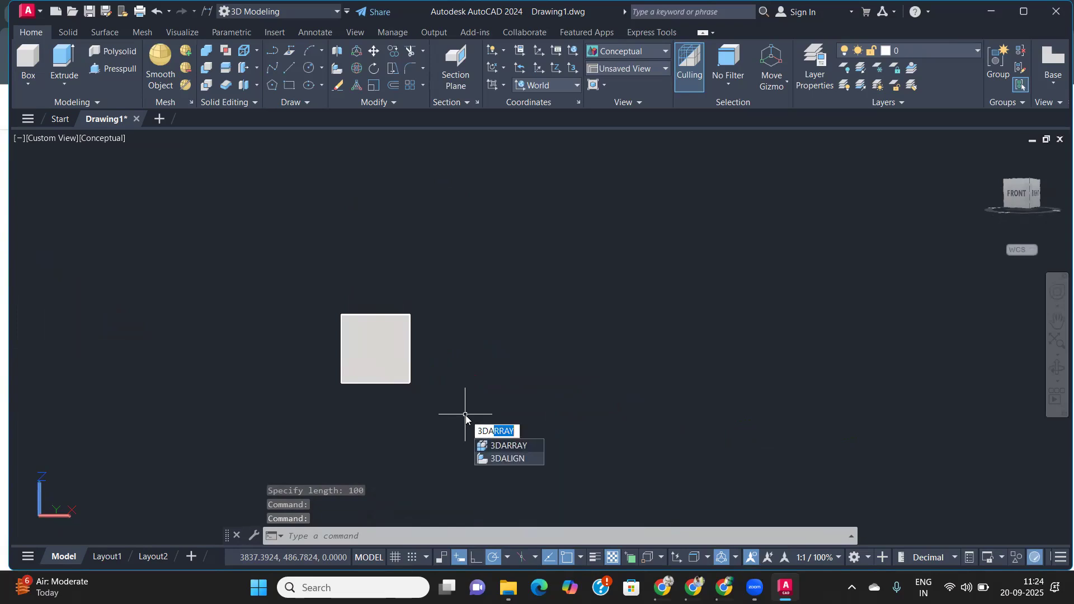
key(Return)
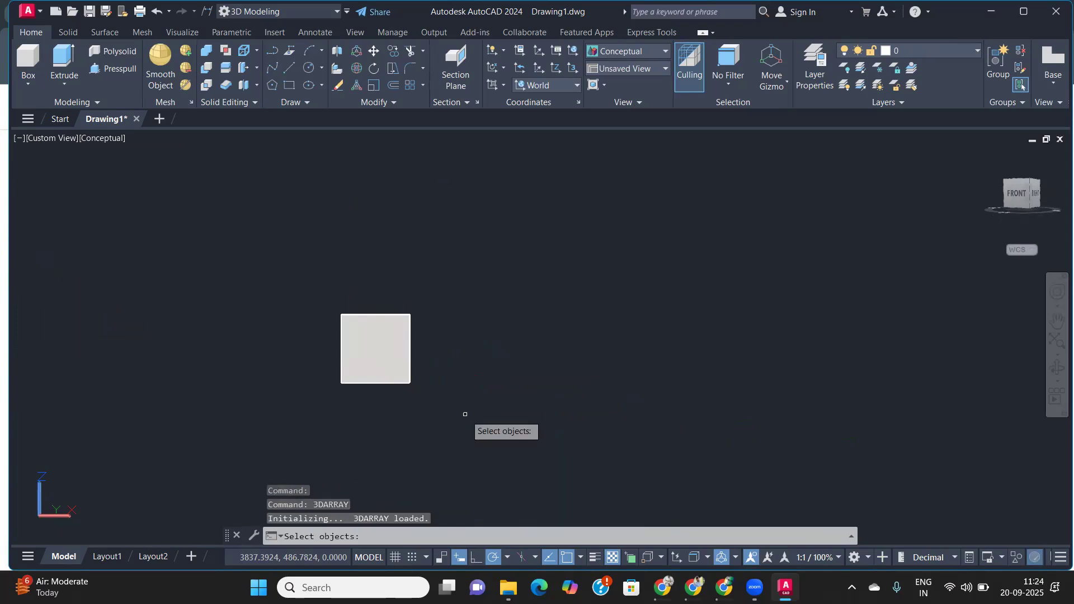
click(367, 356)
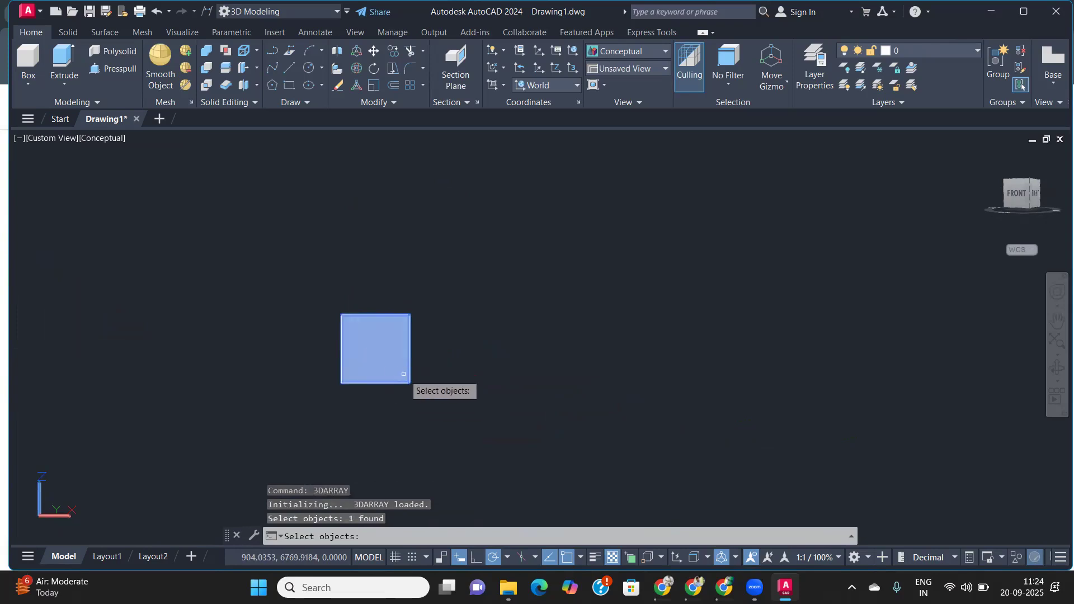
key(Return)
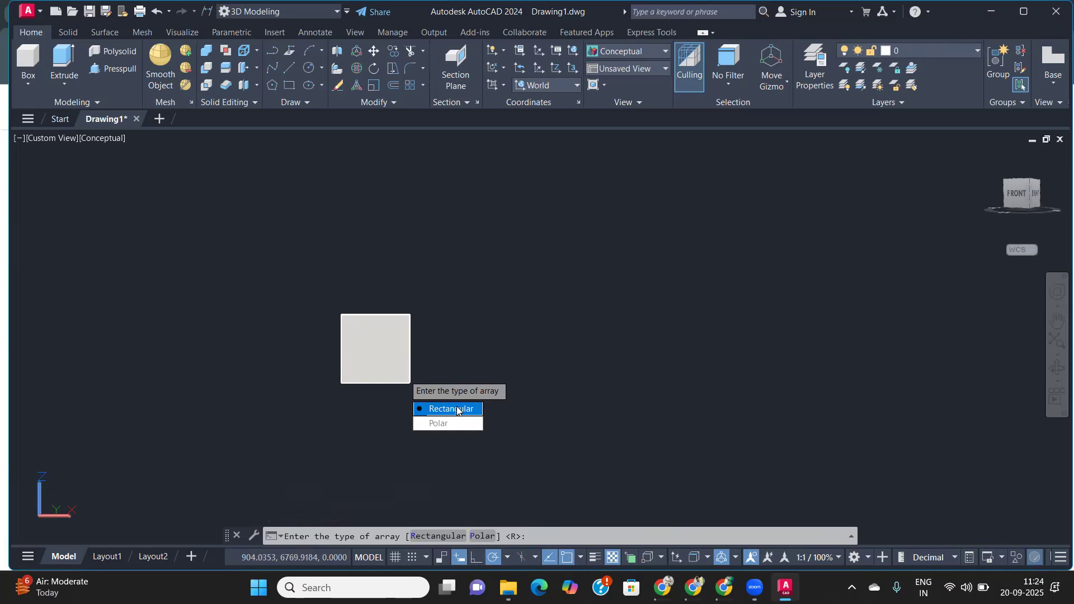
click(457, 409)
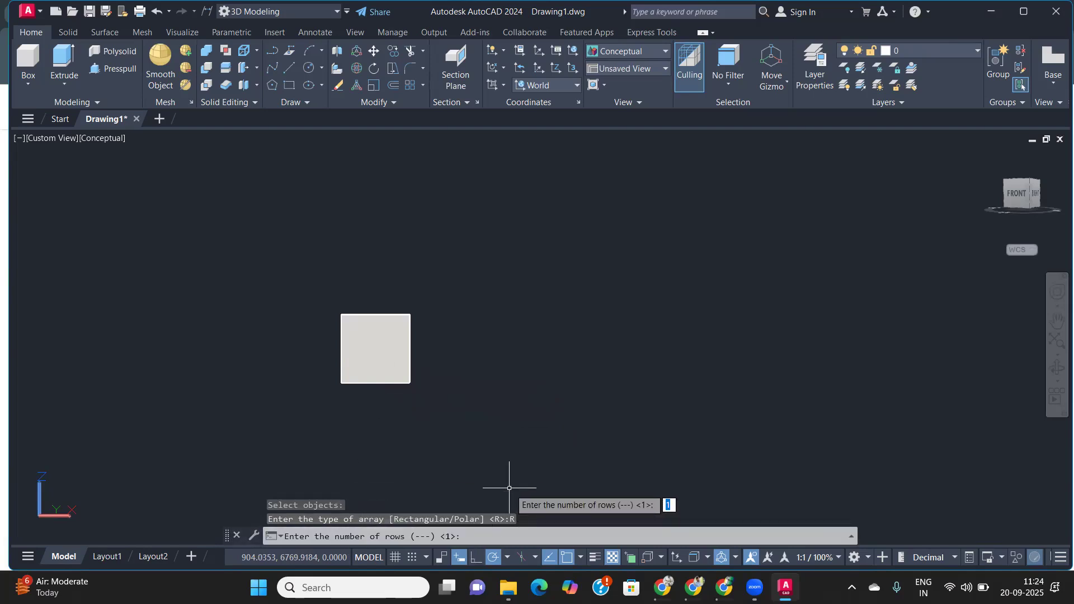
key(Return)
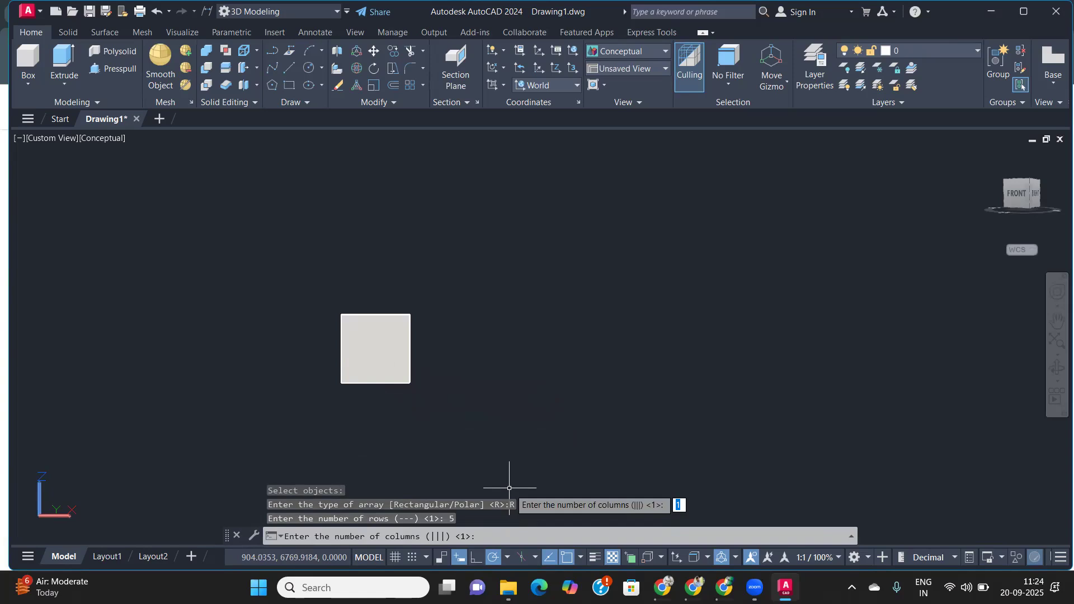
key(Return)
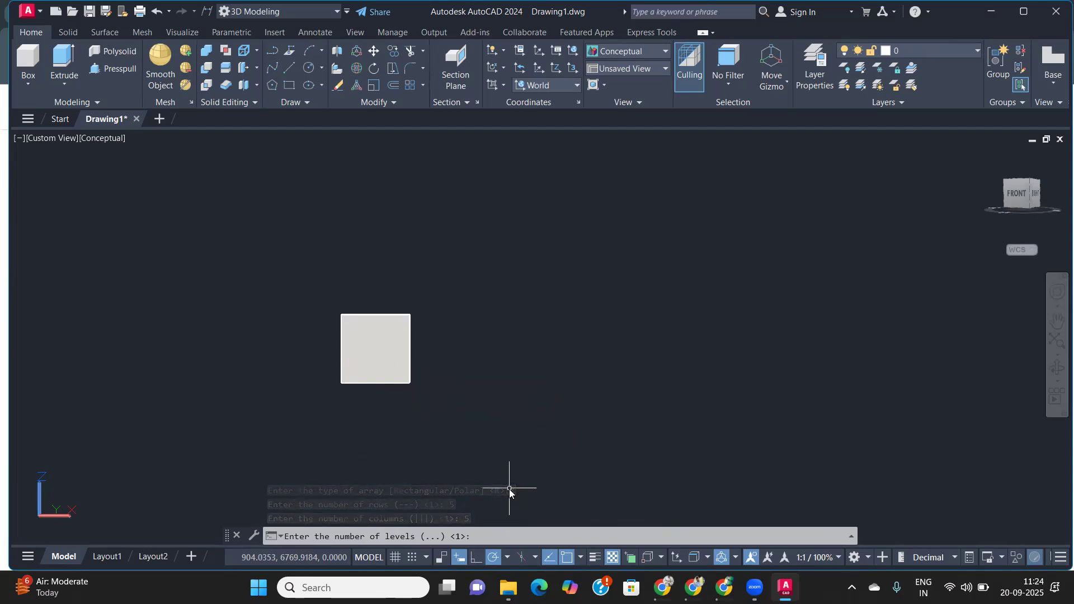
text(5)
key(Return)
key(F8)
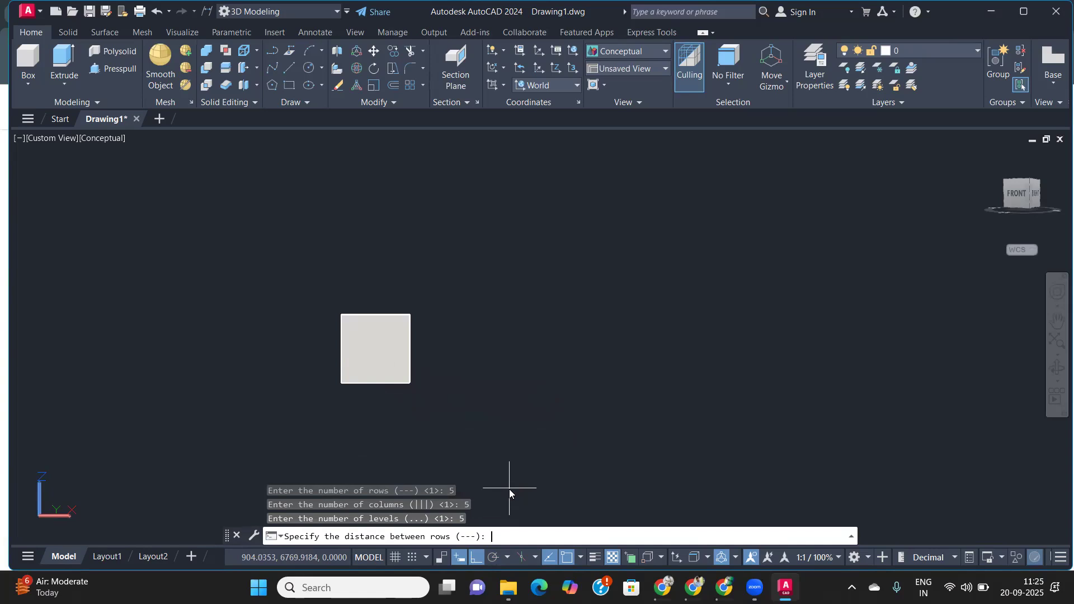
- Set the distances between the array's rows, columns and levels to 120 each and finish the array
text(120)
key(Return)
text(120)
key(Return)
text(1)
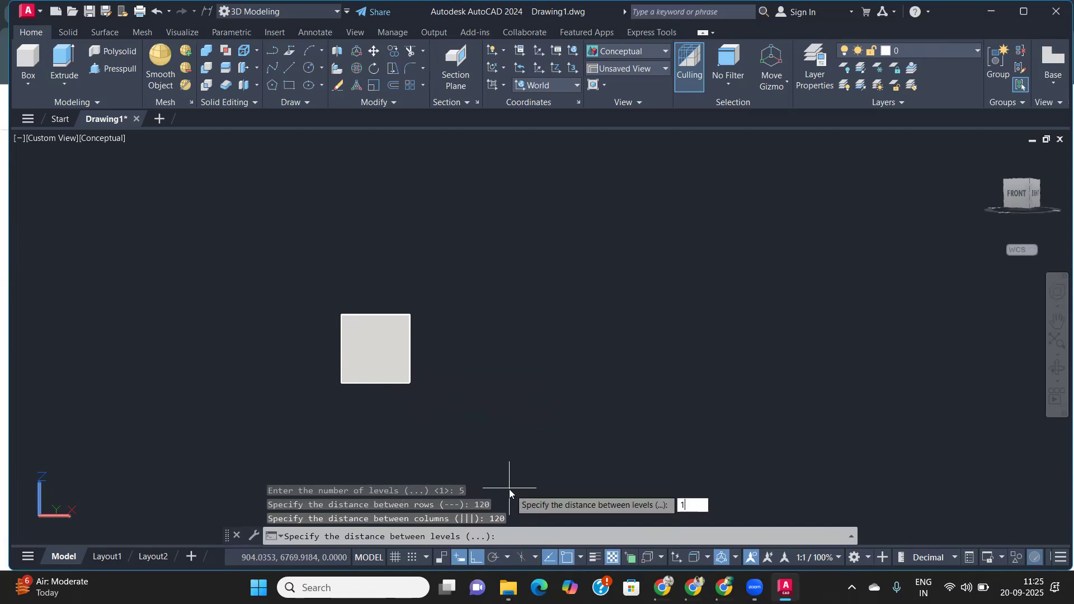
text(20)
key(Return)
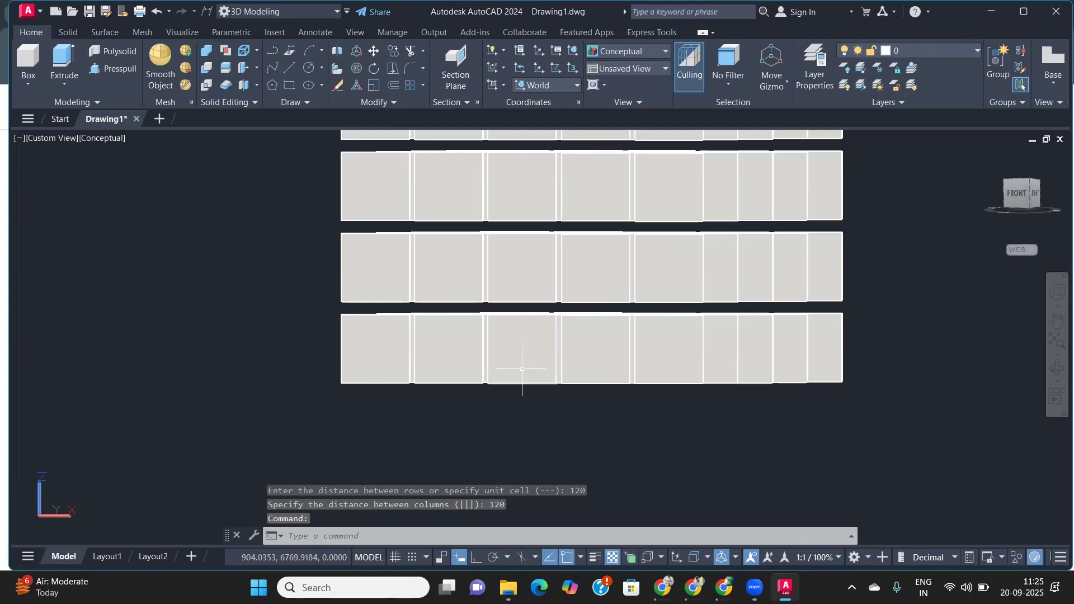
- Look over the cube array from the front and switch the model to the Top view
scroll(515, 367, down, 4)
shift+middle_drag(514, 362, 599, 359)
scroll(750, 285, up, 2)
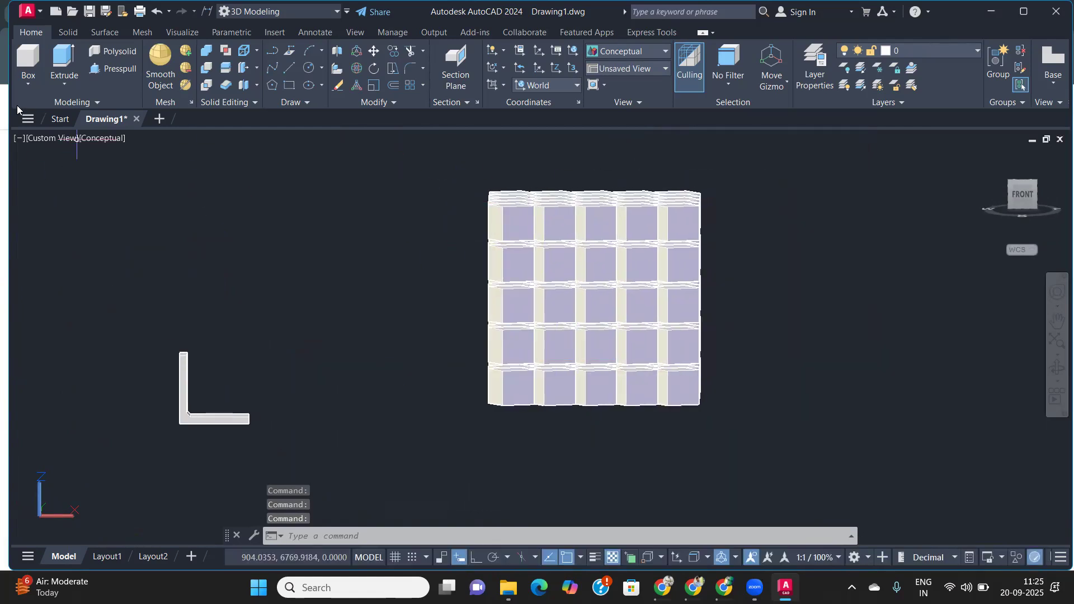
click(42, 135)
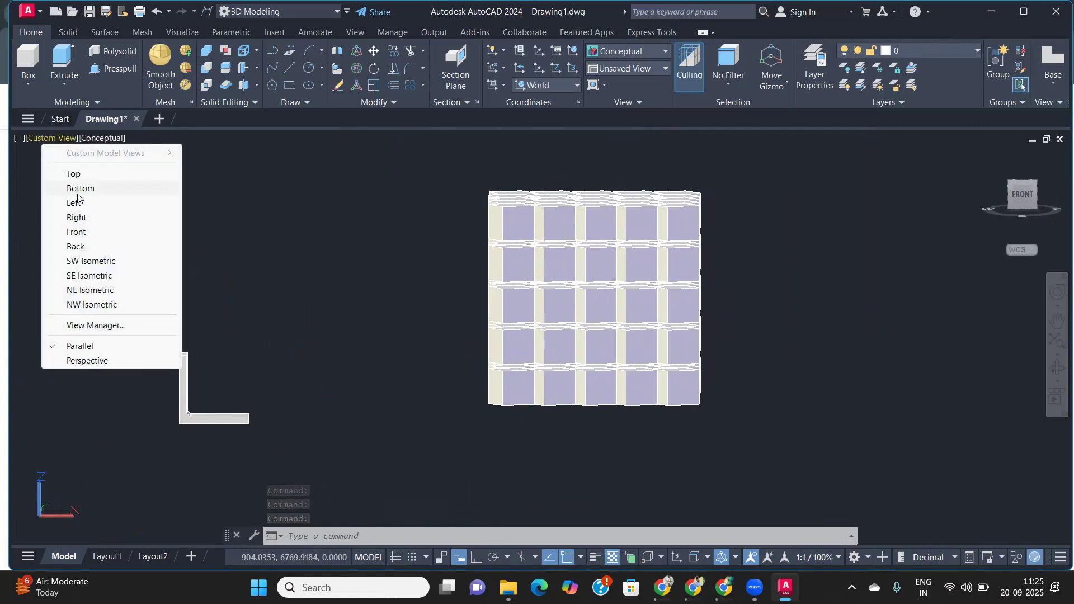
click(89, 176)
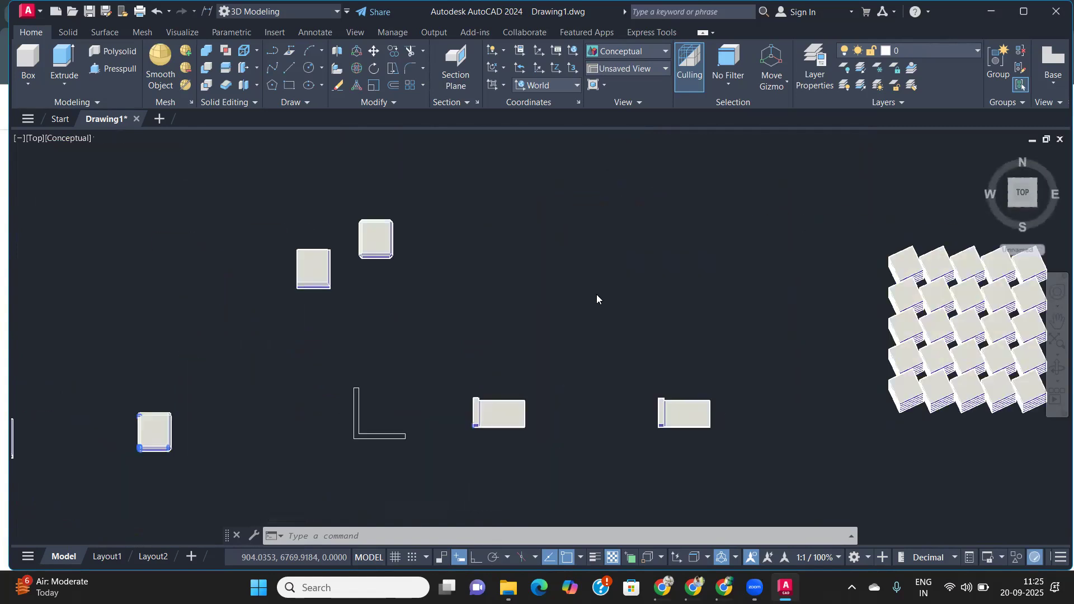
middle_drag(826, 313, 496, 353)
scroll(416, 383, up, 3)
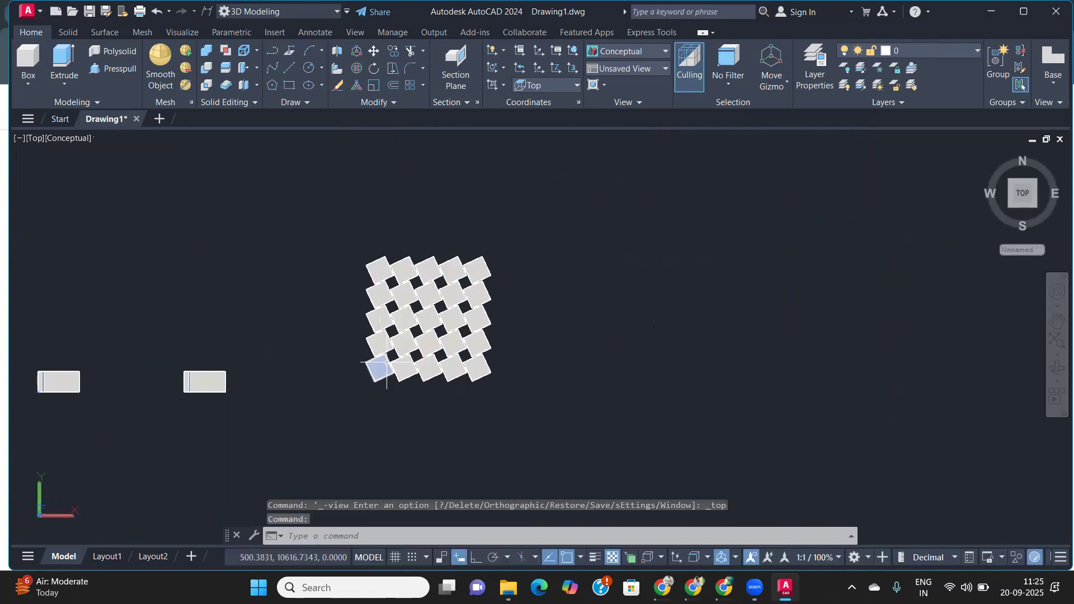
scroll(374, 354, up, 2)
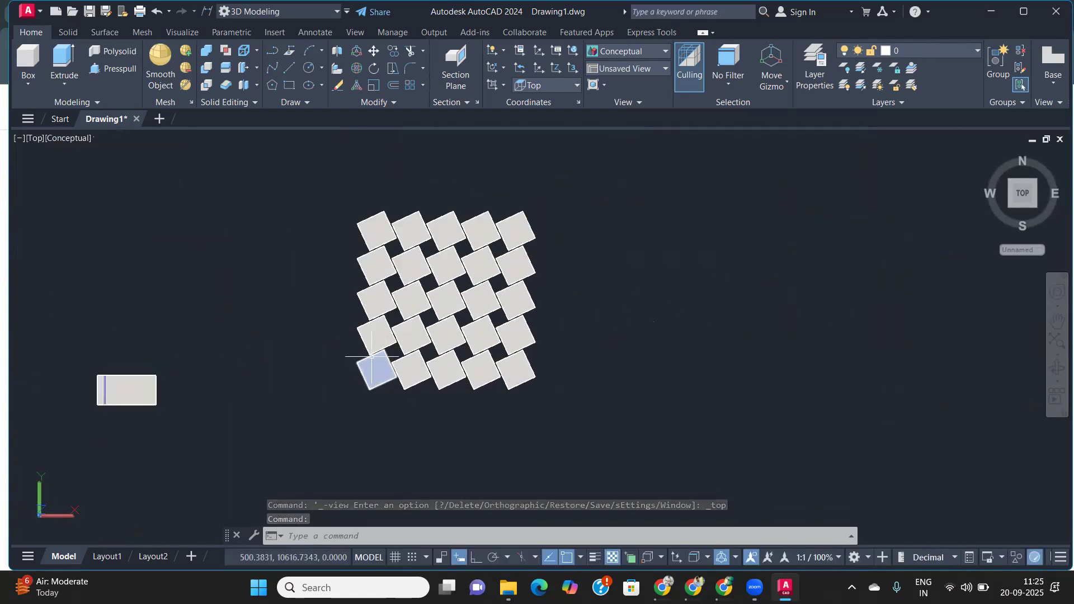
middle_drag(647, 340, 500, 353)
- Draw a rectangle 100 long and 100 wide in the empty space east of the cube array
key(F12)
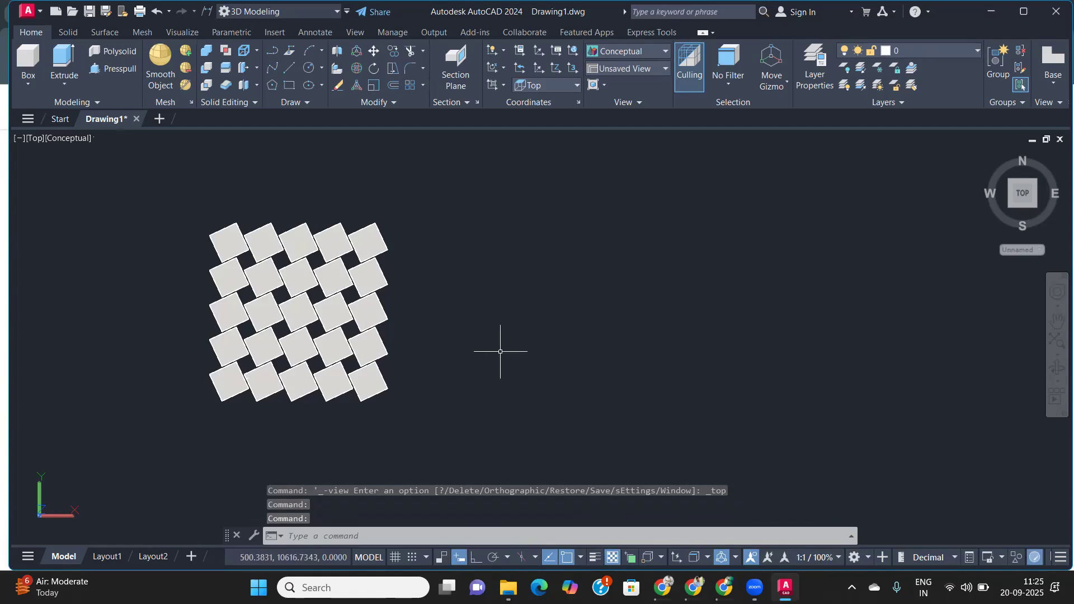
text(rec)
key(Return)
click(560, 403)
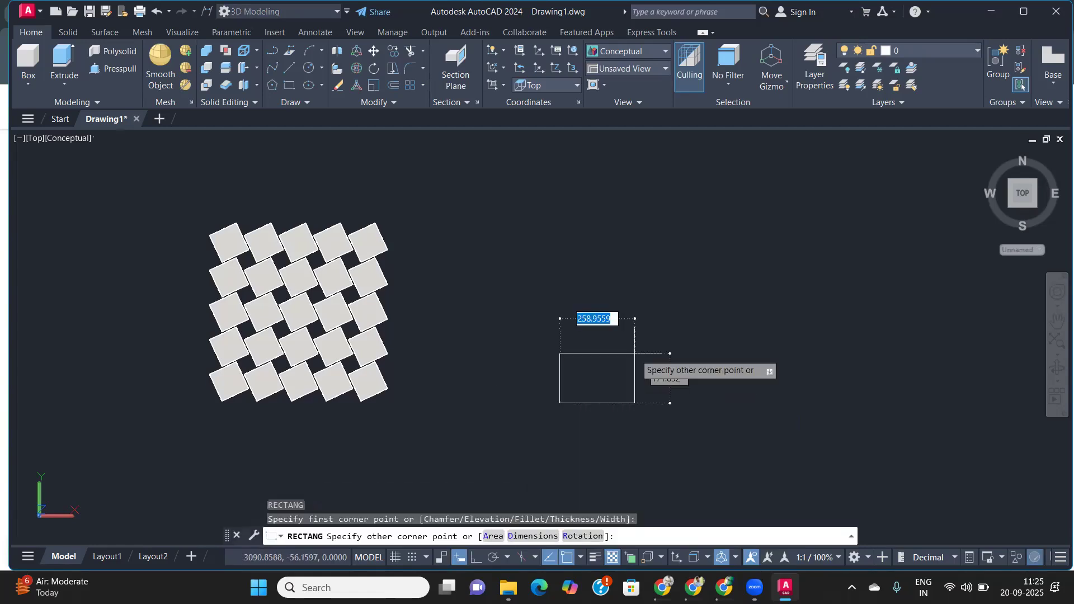
text(d)
key(Return)
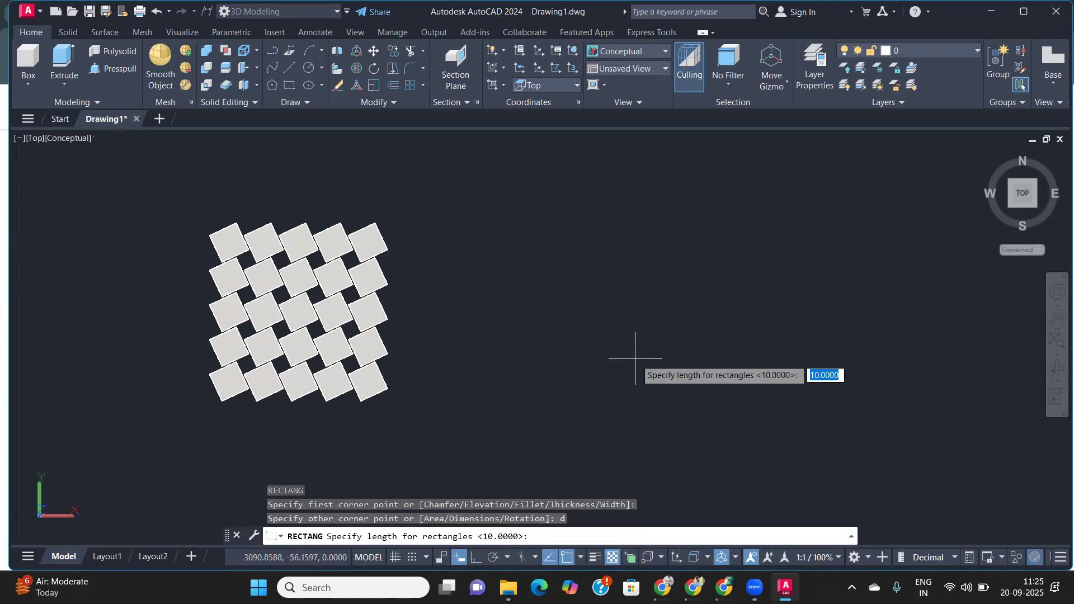
text(100)
key(Return)
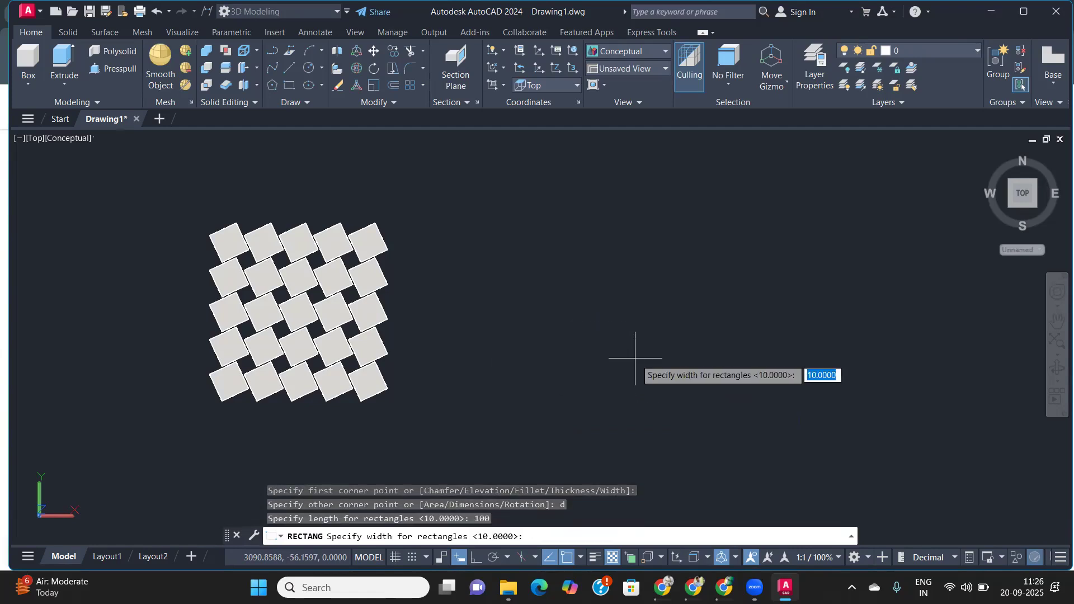
text(100)
key(Return)
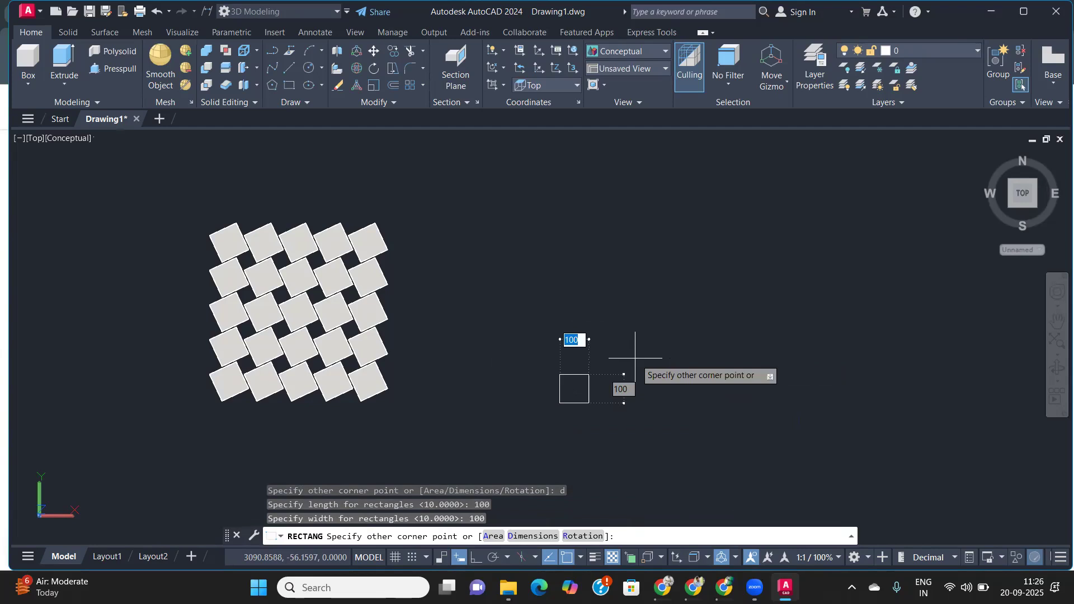
key(Return)
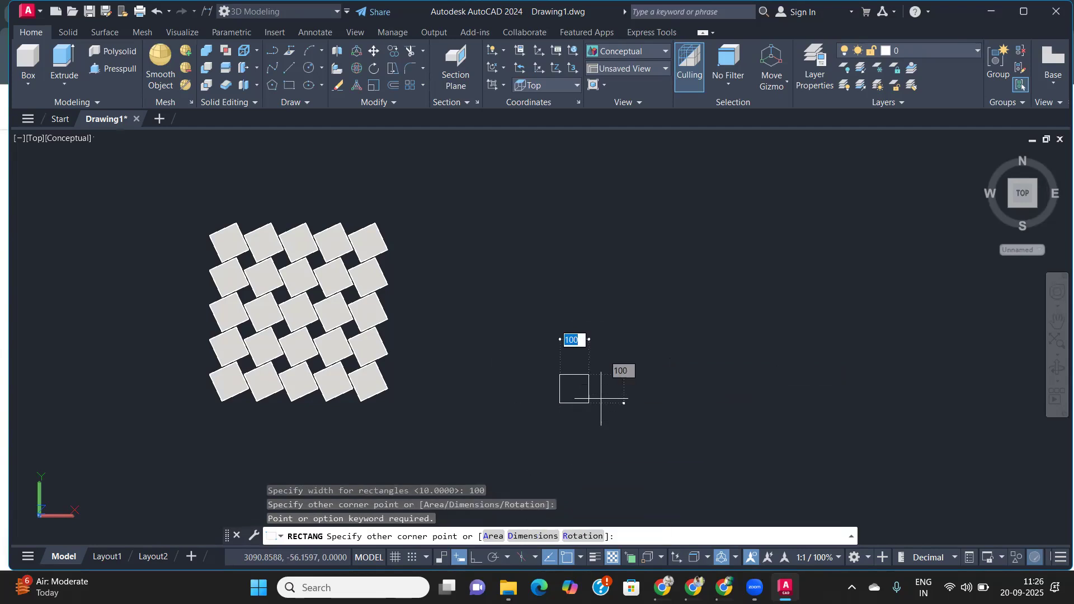
click(597, 390)
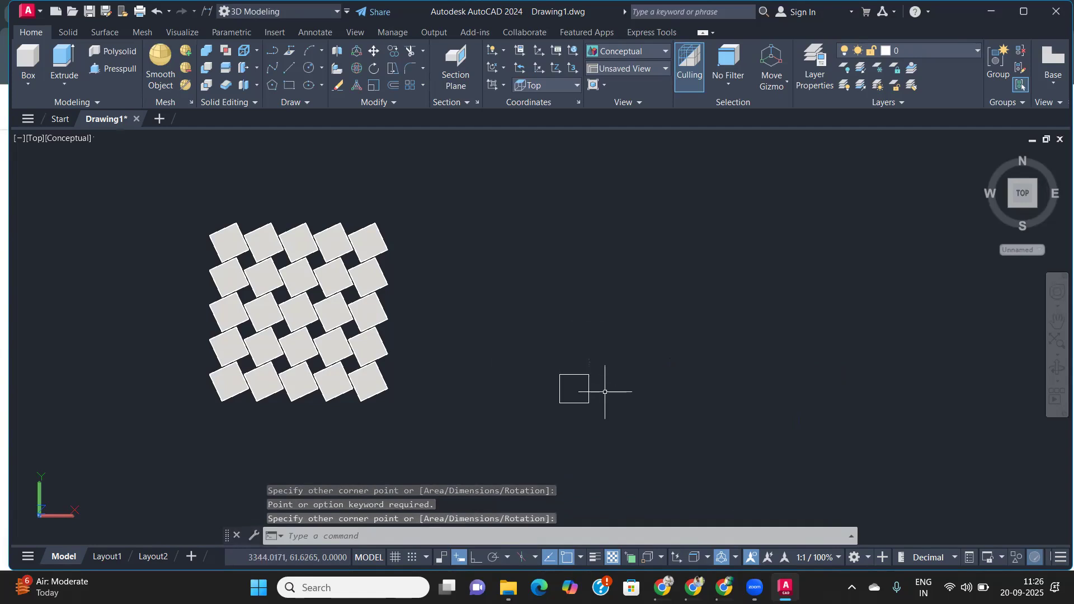
- Switch to the SW Isometric view and extrude the new 100 by 100 square to a height of 100
click(33, 138)
click(83, 261)
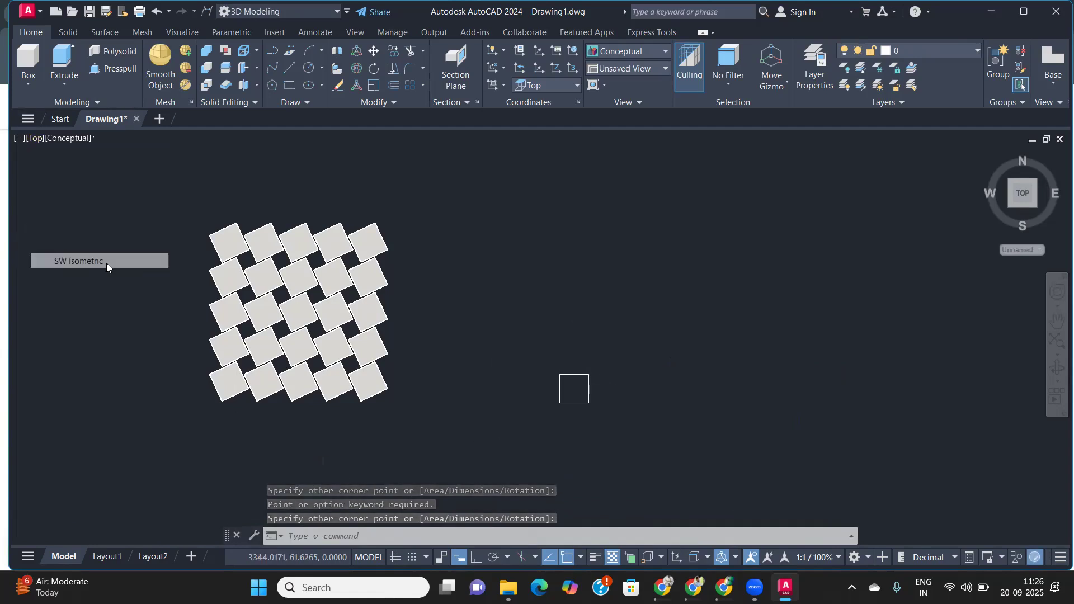
shift+middle_drag(825, 270, 763, 316)
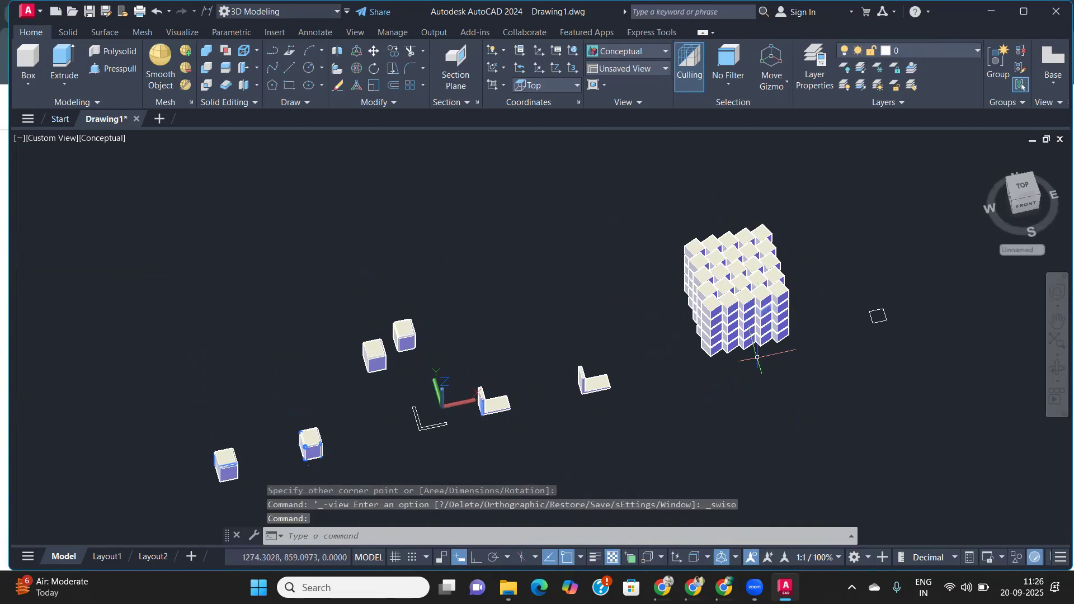
click(64, 64)
scroll(929, 317, up, 5)
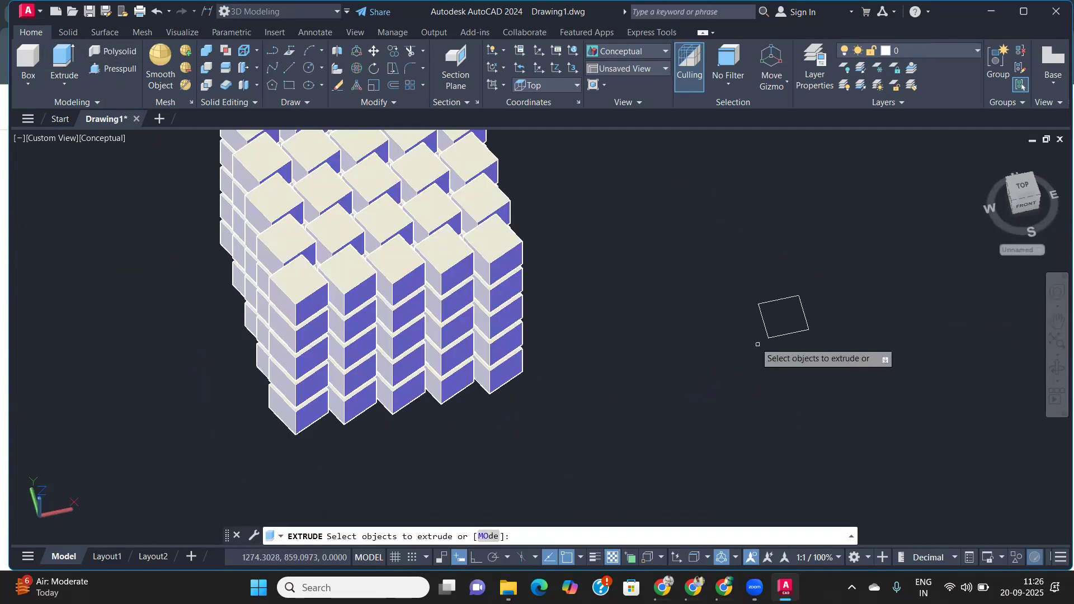
click(780, 336)
key(Return)
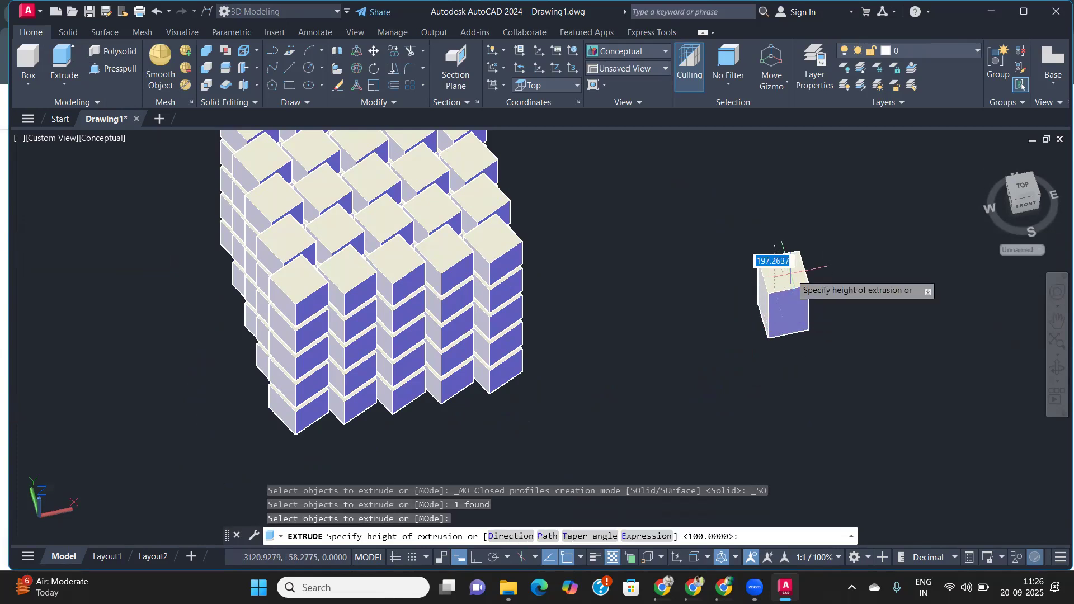
text(100)
key(Return)
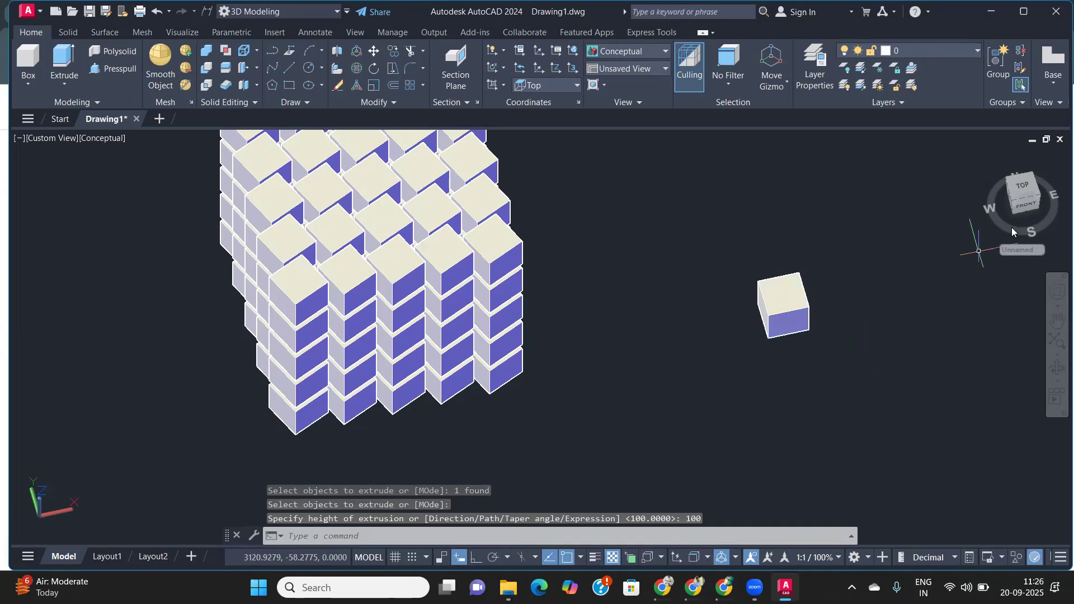
- Switch to the Front view and begin a rectangular 3D array of the single cube east of the existing array
click(1025, 206)
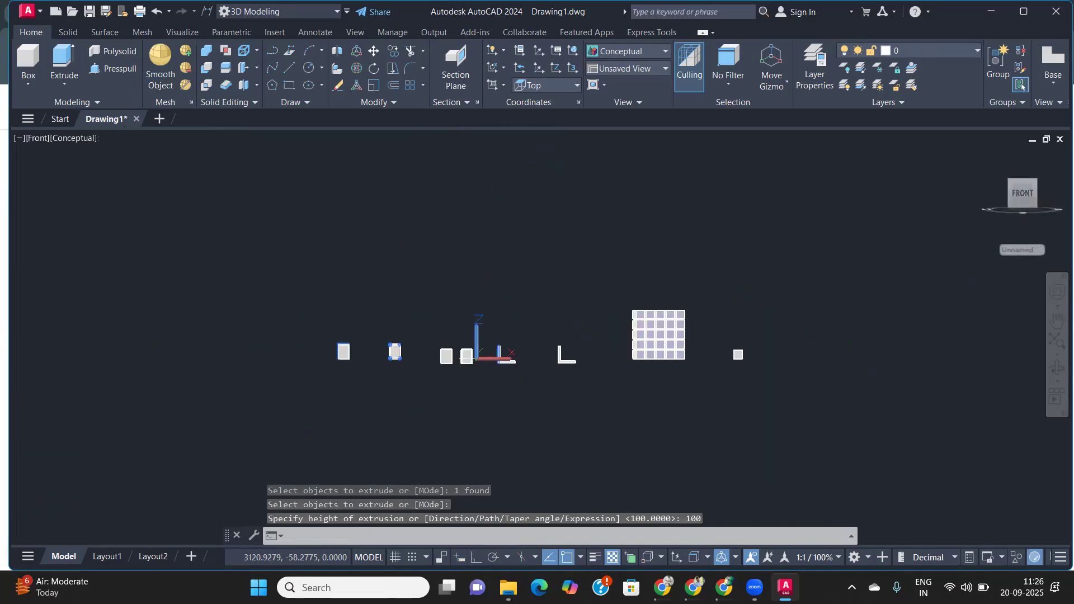
scroll(774, 353, up, 3)
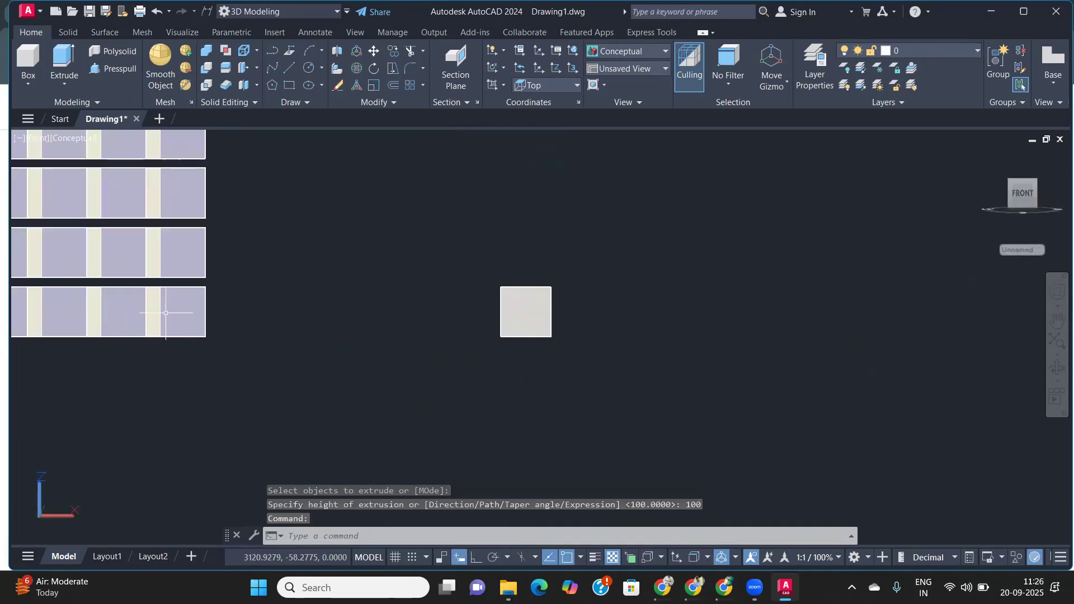
middle_drag(592, 343, 515, 391)
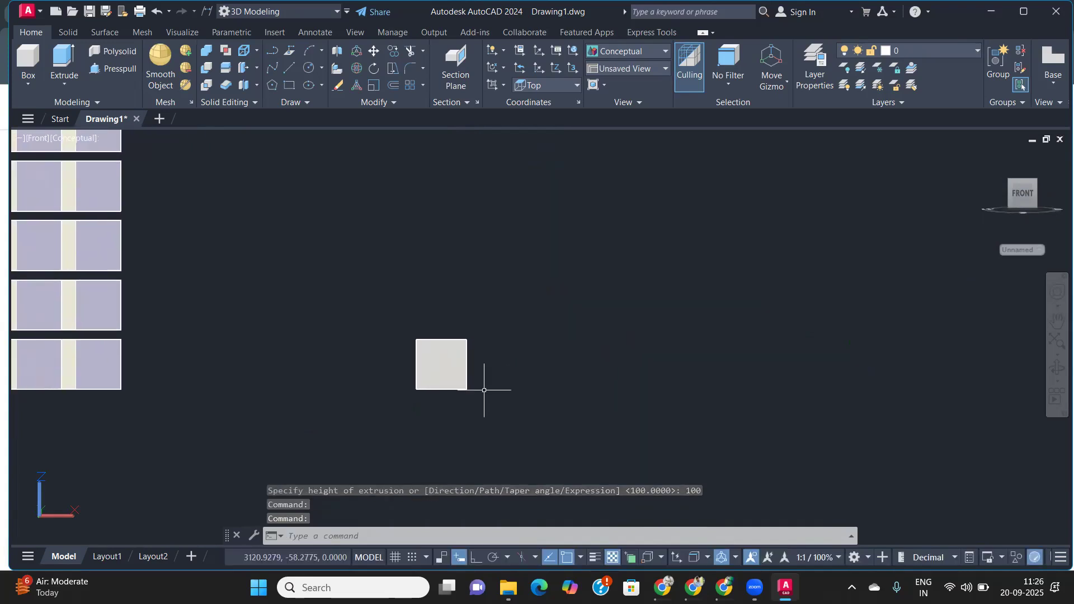
scroll(483, 389, up, 1)
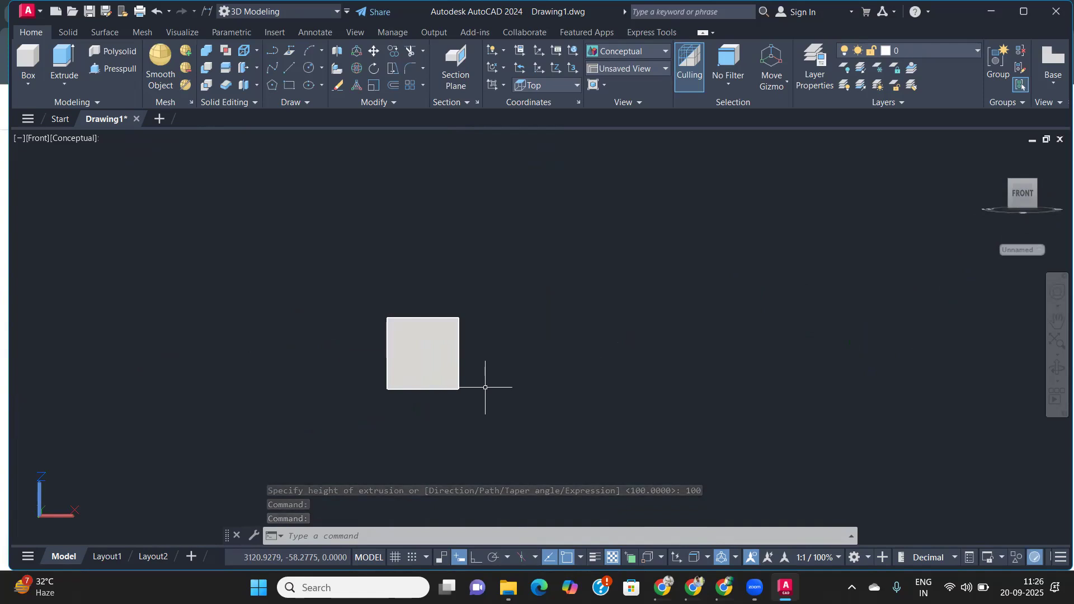
text(3darra)
key(Return)
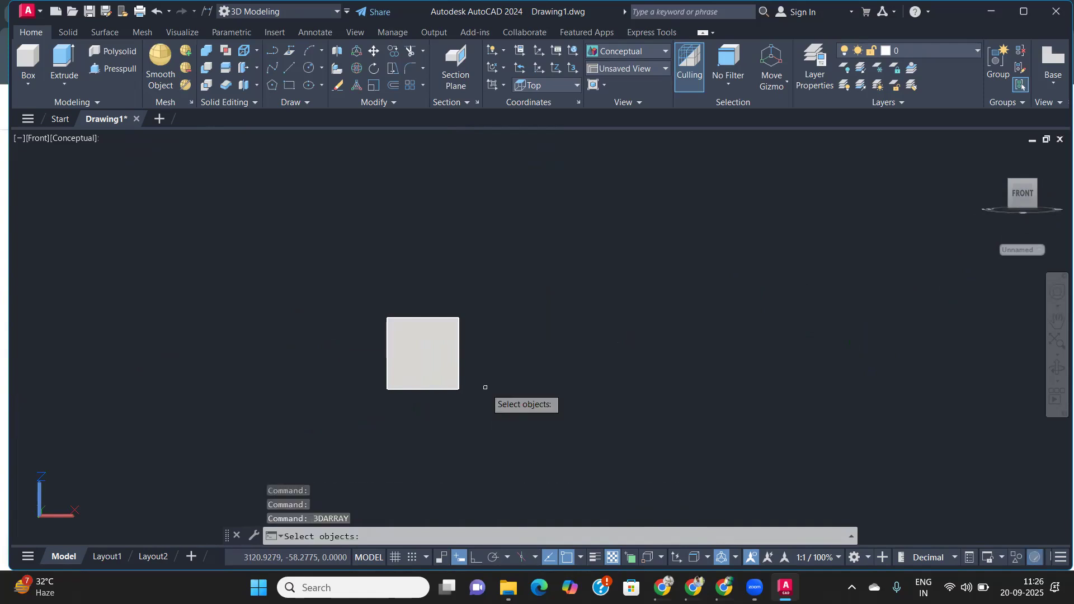
click(425, 370)
key(Return)
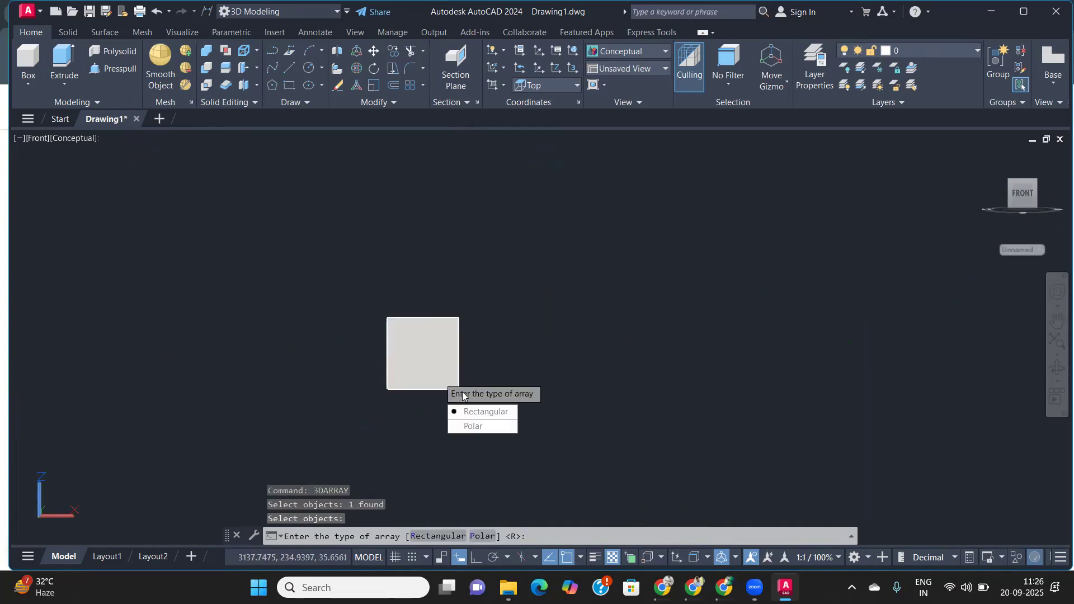
click(483, 412)
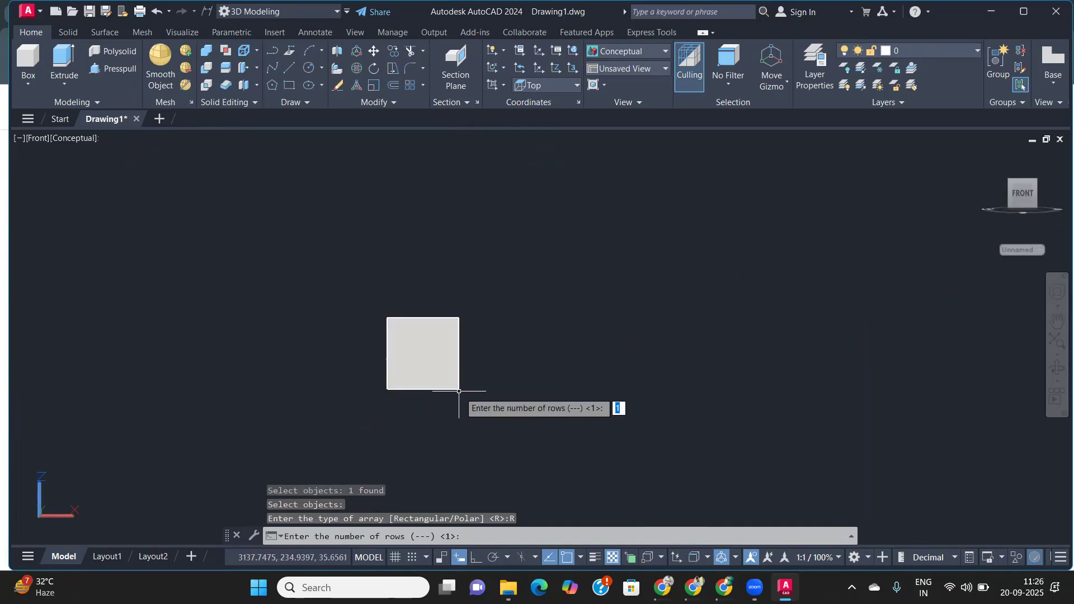
- Set the cube array to 5 rows, 5 columns and 5 levels
text(5)
key(Return)
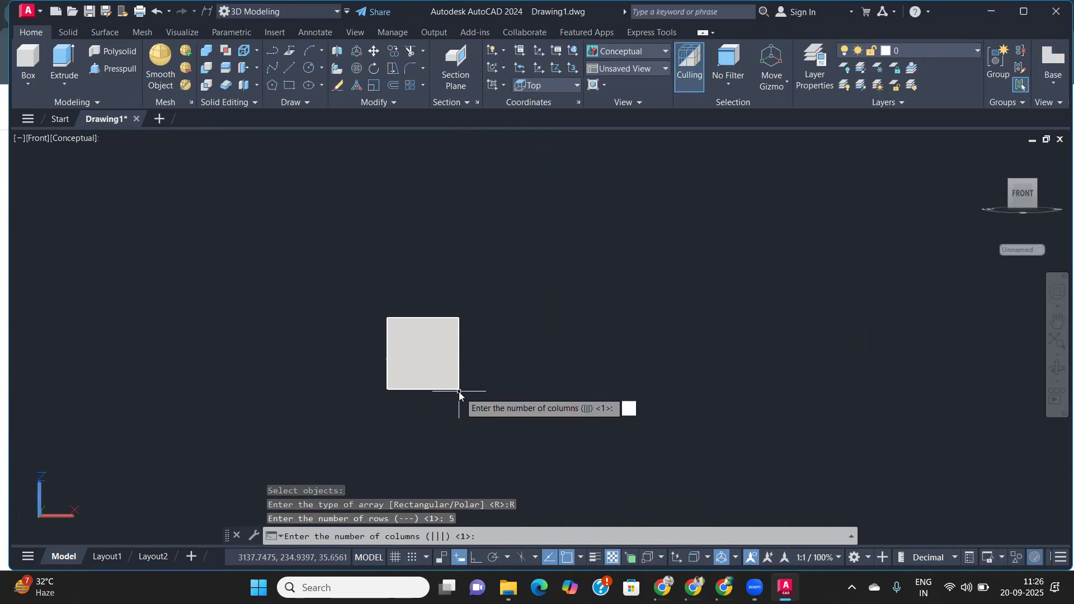
key(Return)
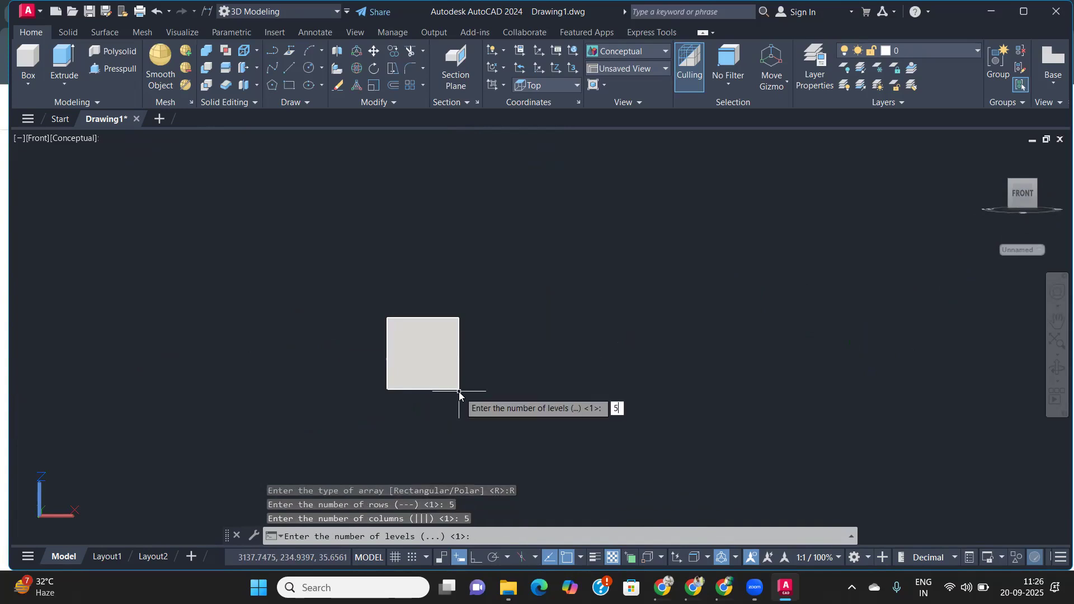
text(5)
key(Return)
- Enter 120 as the spacing between rows, columns and levels to complete the 3D array
text(120)
key(Return)
text(120)
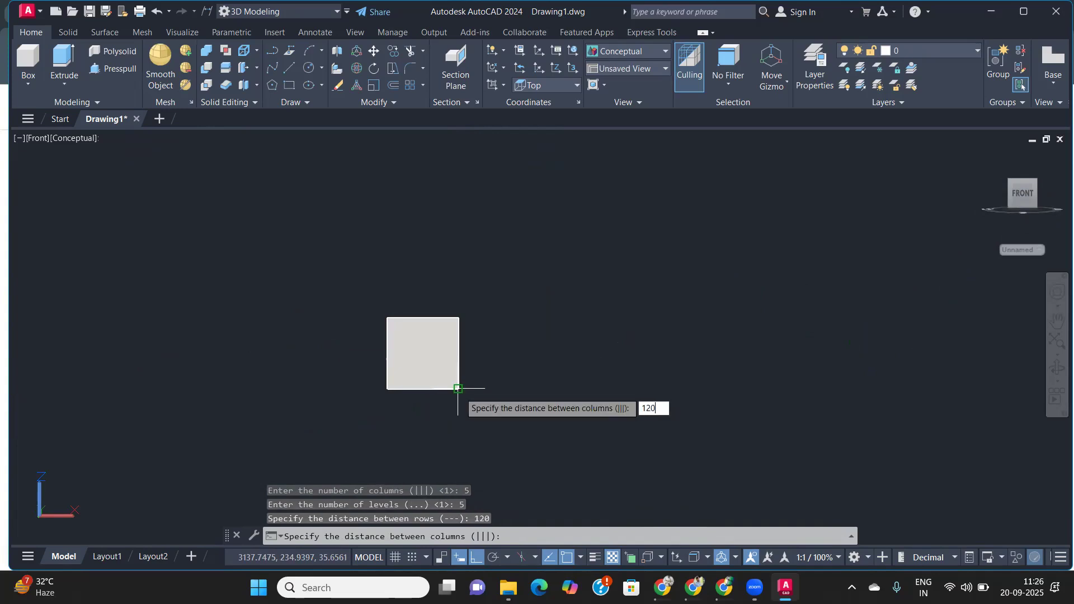
key(Return)
text(1)
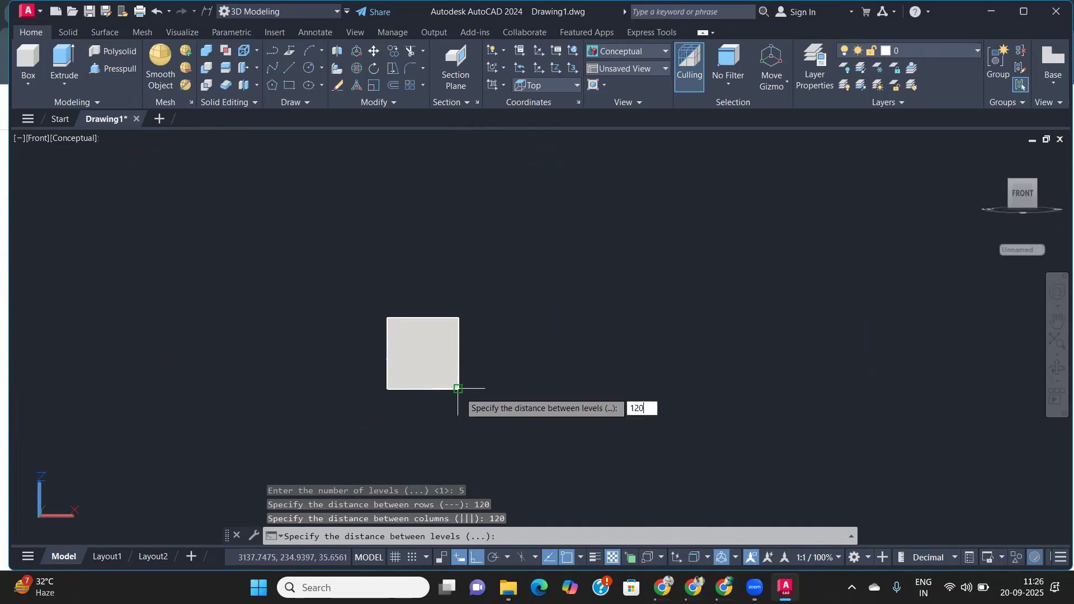
text(20)
key(Return)
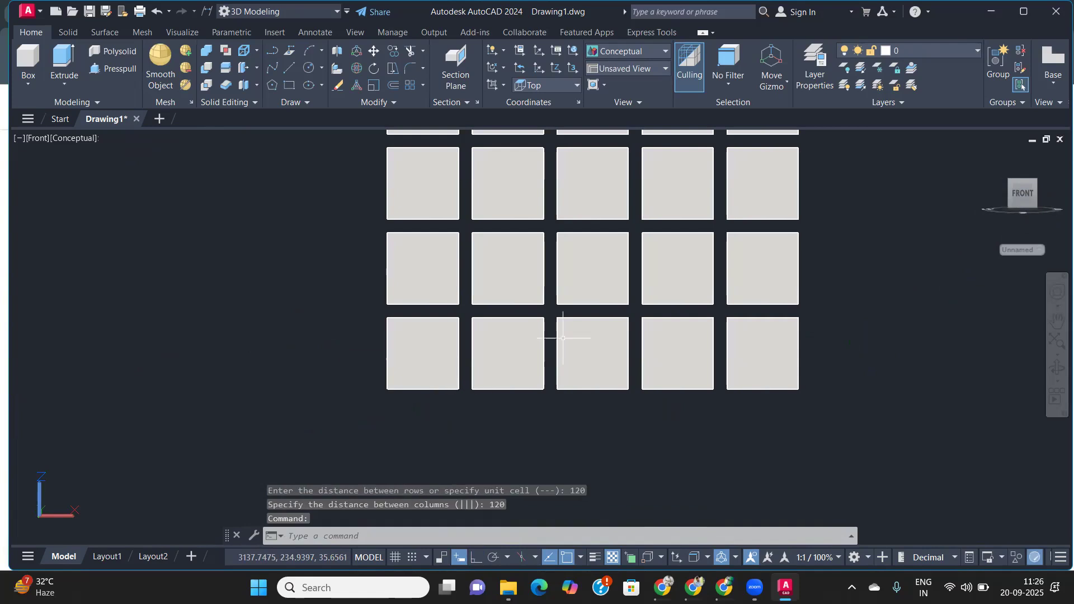
- Examine the new cube array from the front and from an angled view above it
scroll(563, 338, down, 4)
shift+middle_drag(578, 343, 559, 329)
scroll(547, 316, up, 3)
scroll(561, 327, up, 1)
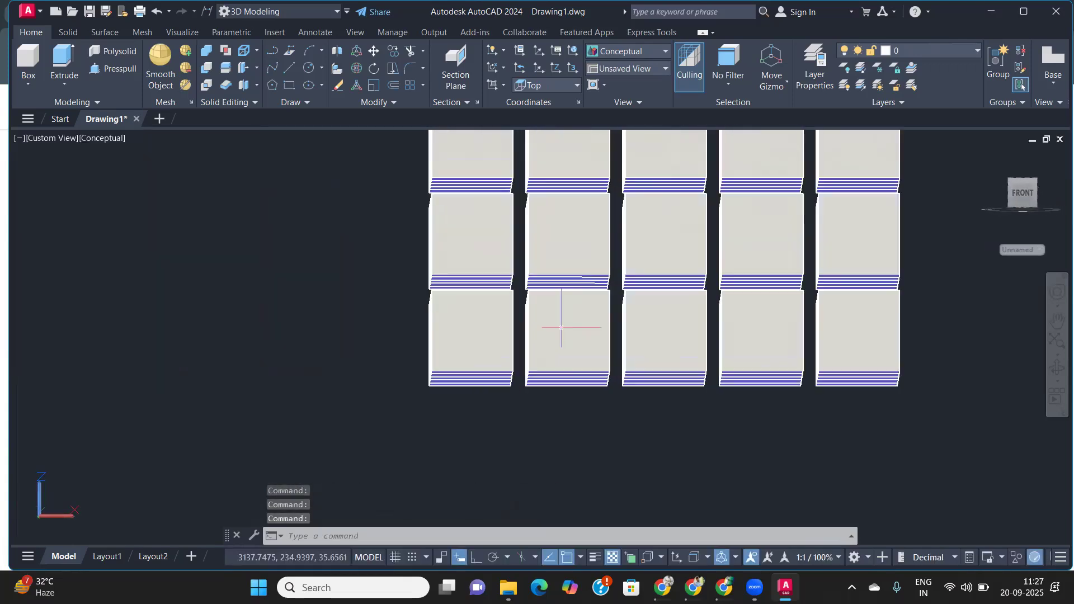
scroll(665, 243, down, 5)
shift+middle_drag(667, 247, 694, 379)
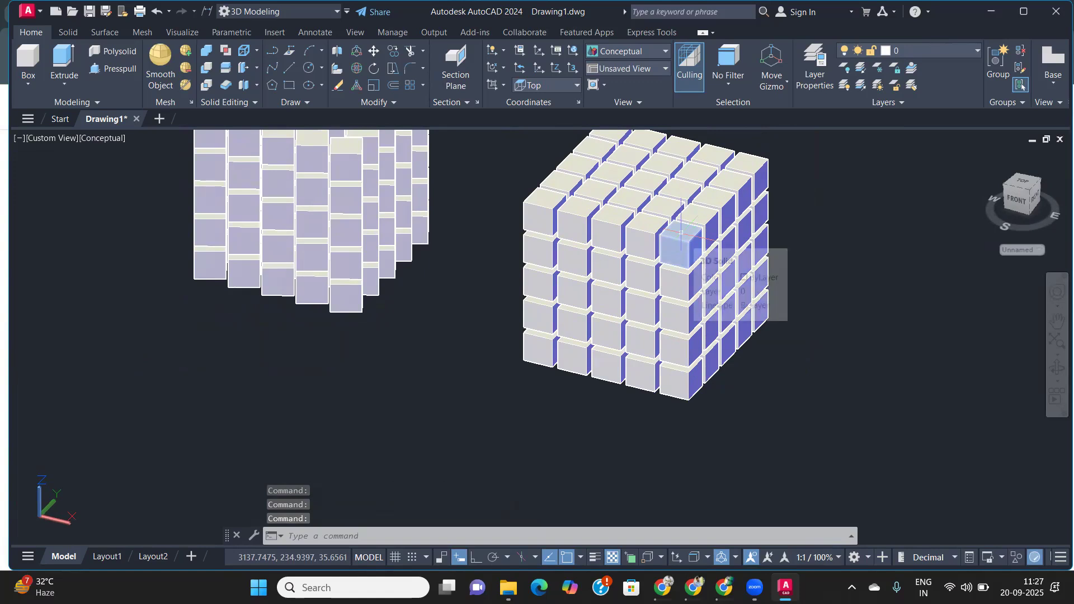
- Try moving the bottom front corner cube out of the new array by itself, and undo the move
mouse_move(682, 245)
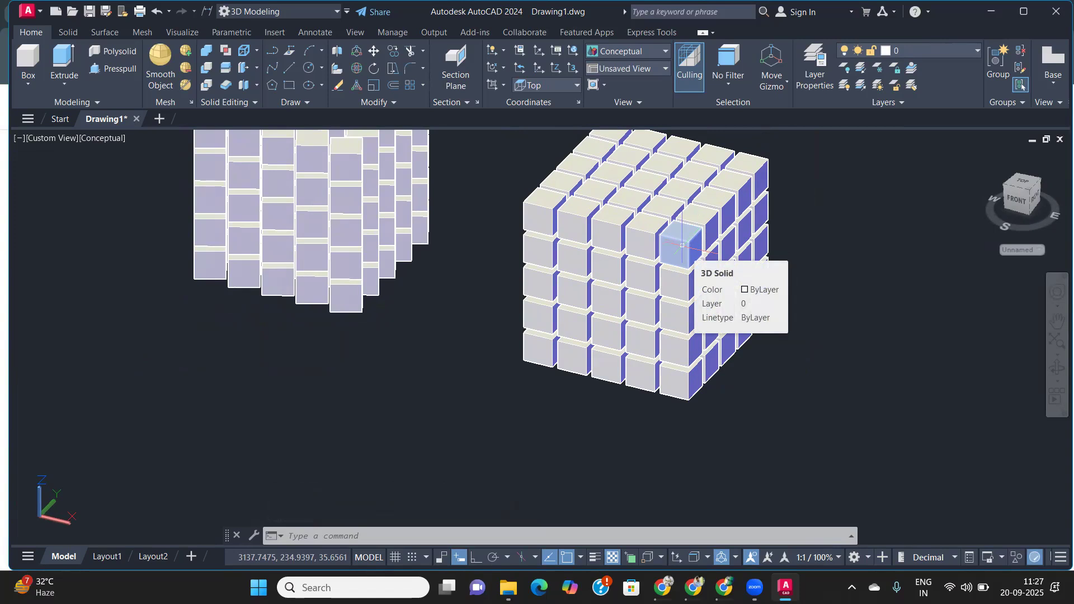
click(667, 380)
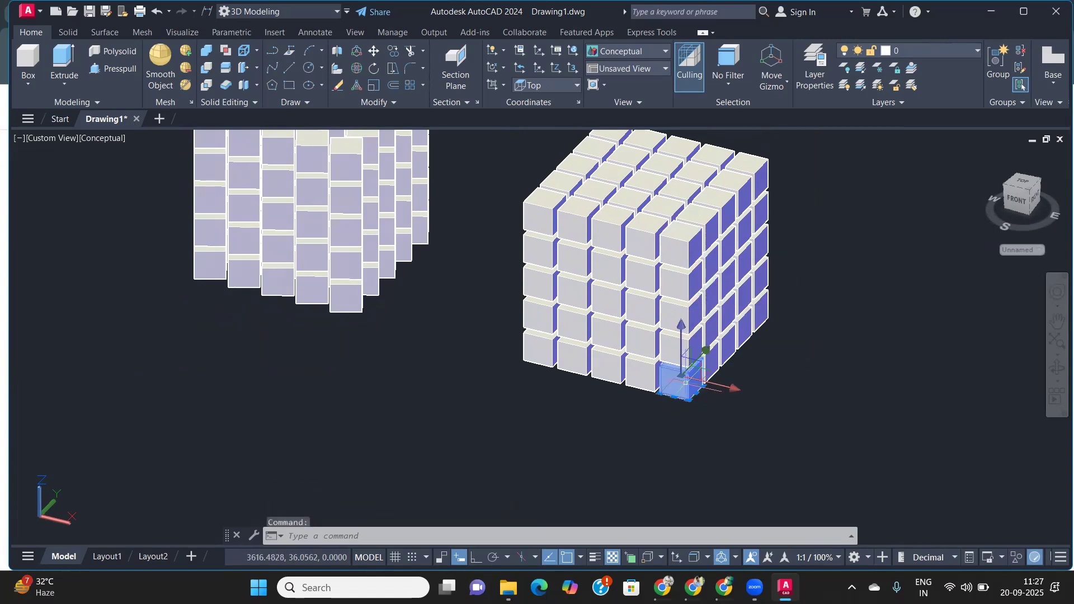
click(709, 382)
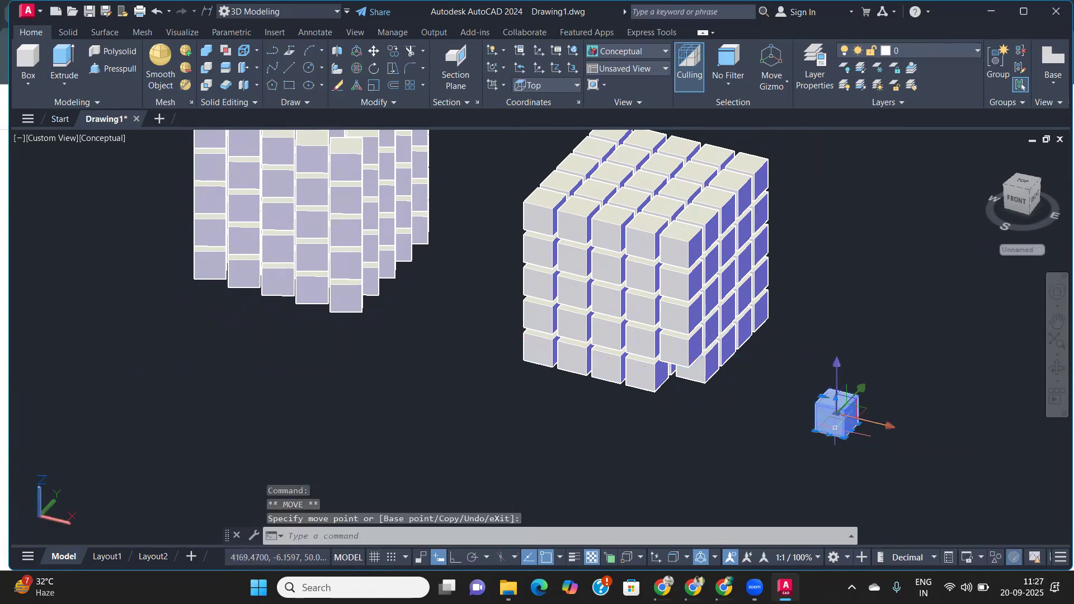
key(ctrl+z)
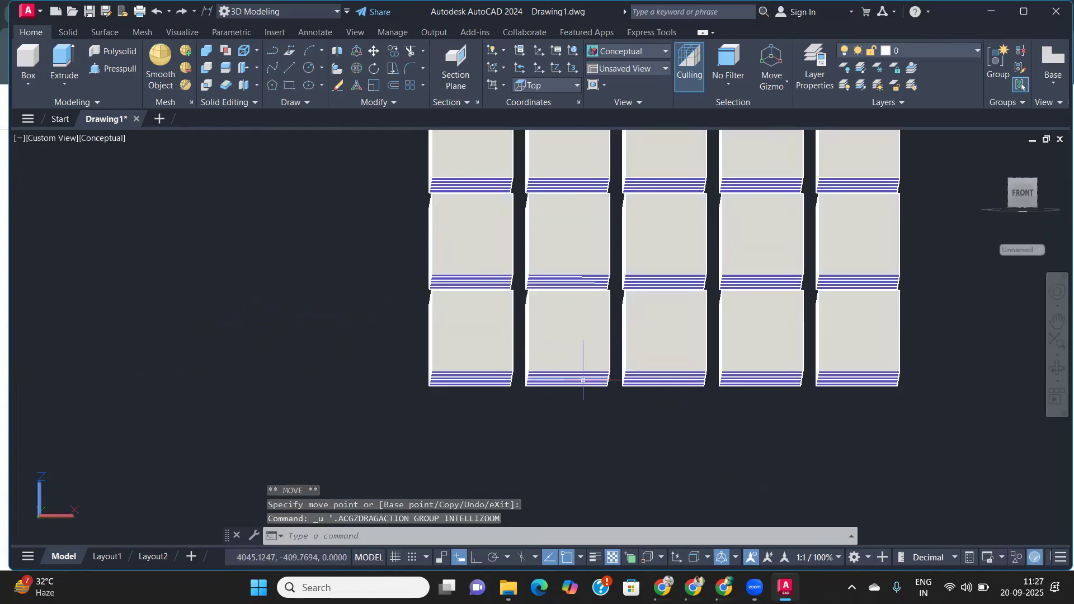
- Compare the rotated cube array with the axis-aligned one from several raised front angles
scroll(639, 342, down, 5)
shift+middle_drag(639, 342, 685, 363)
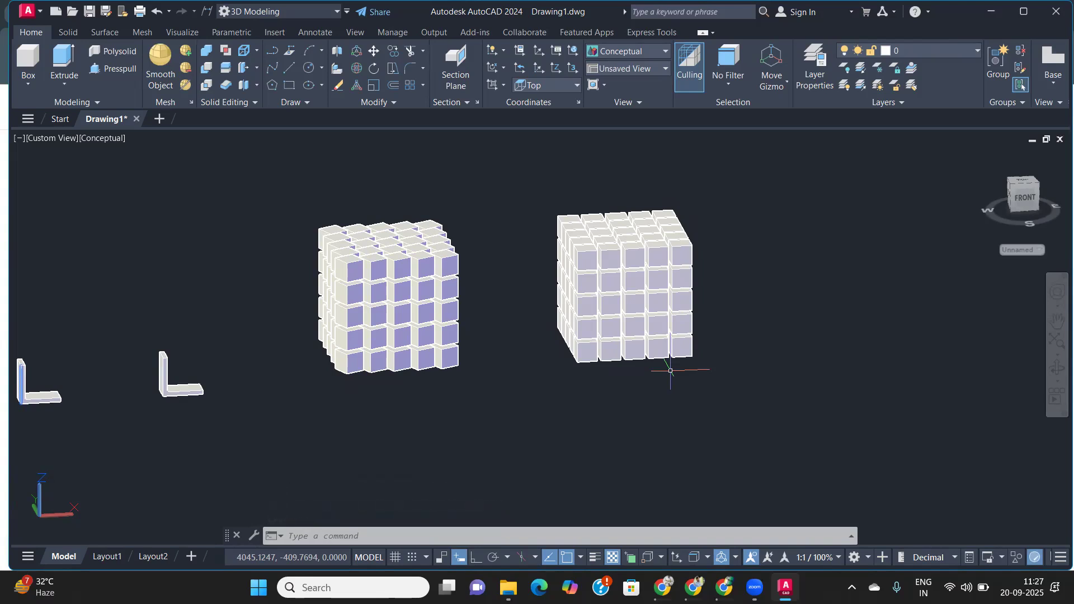
scroll(621, 336, up, 1)
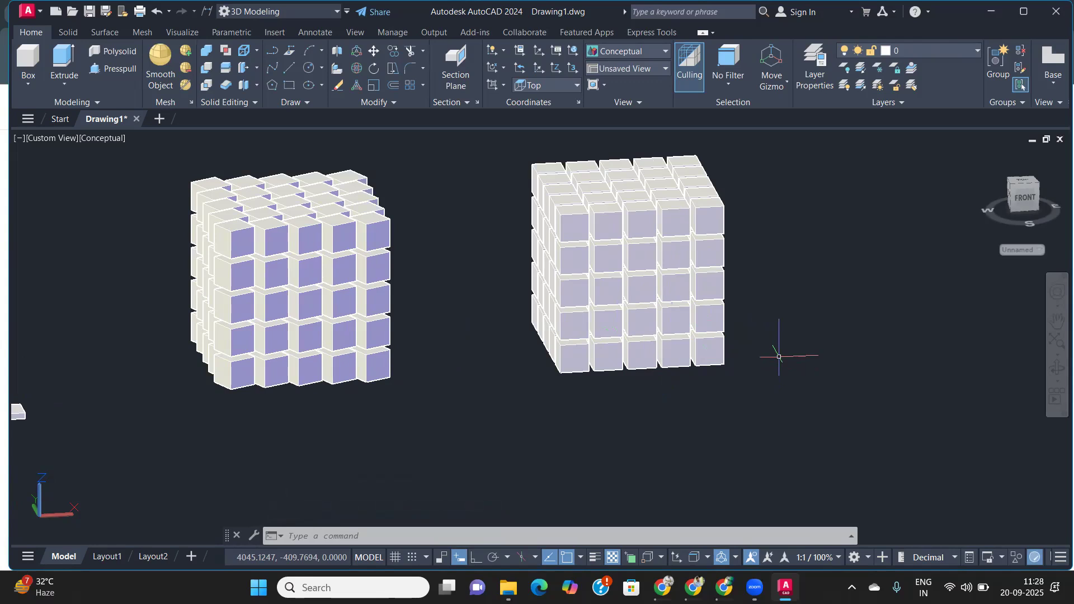
scroll(799, 348, up, 2)
middle_drag(799, 356, 696, 372)
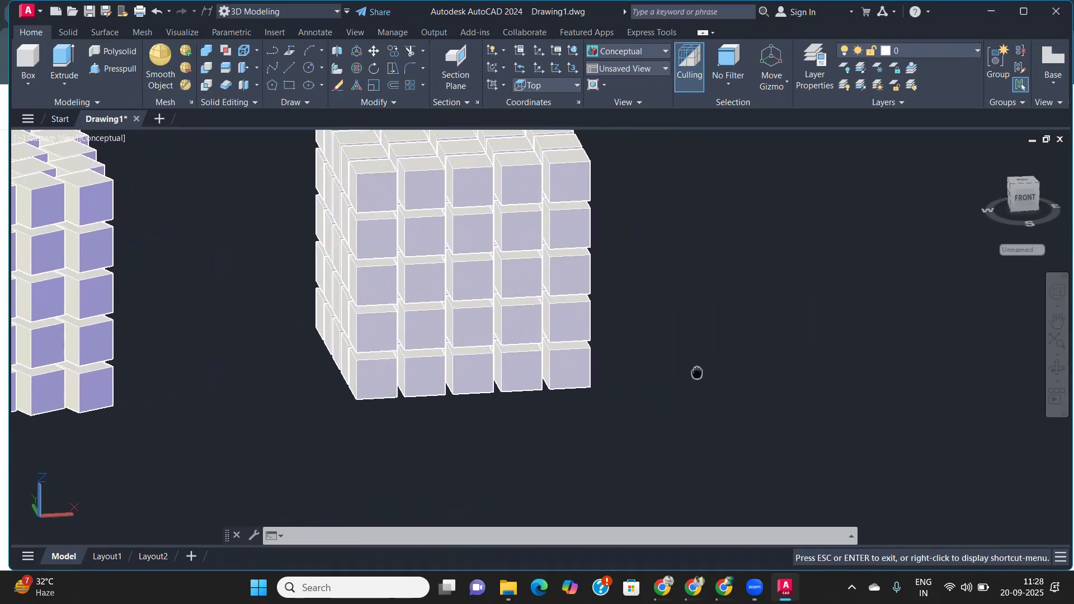
scroll(582, 369, down, 4)
mouse_move(576, 364)
shift+middle_down()
mouse_move(550, 379)
mouse_move(561, 380)
shift+middle_up()
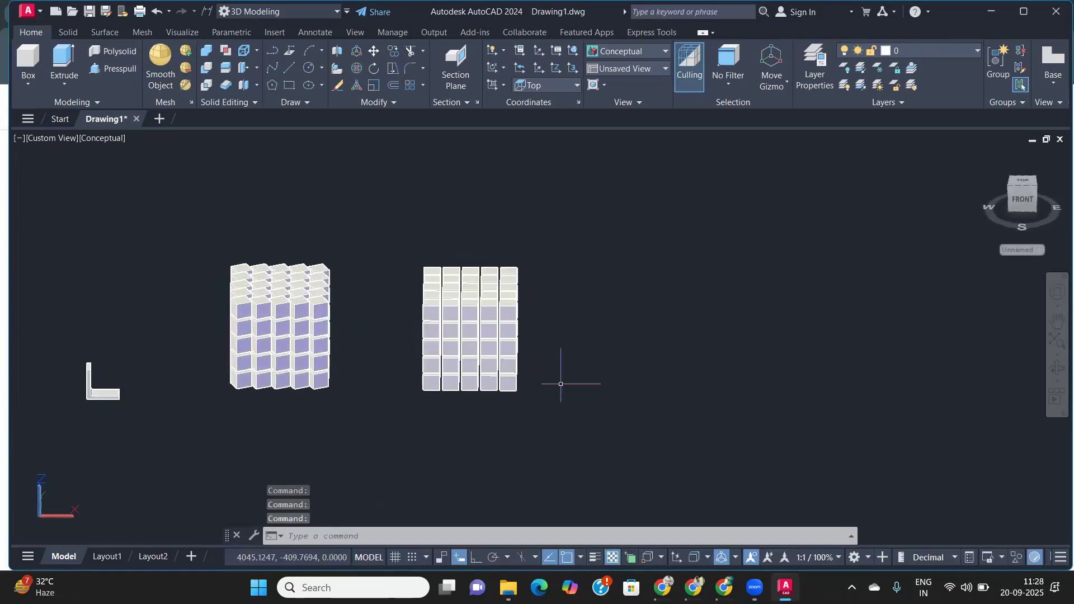
- Switch to the Top view and draw a circle of radius 100 in the empty space east of the arrays
click(1026, 182)
mouse_move(799, 333)
middle_down()
mouse_move(580, 342)
mouse_move(481, 364)
mouse_move(464, 383)
middle_up()
scroll(480, 364, up, 4)
text(c)
key(Return)
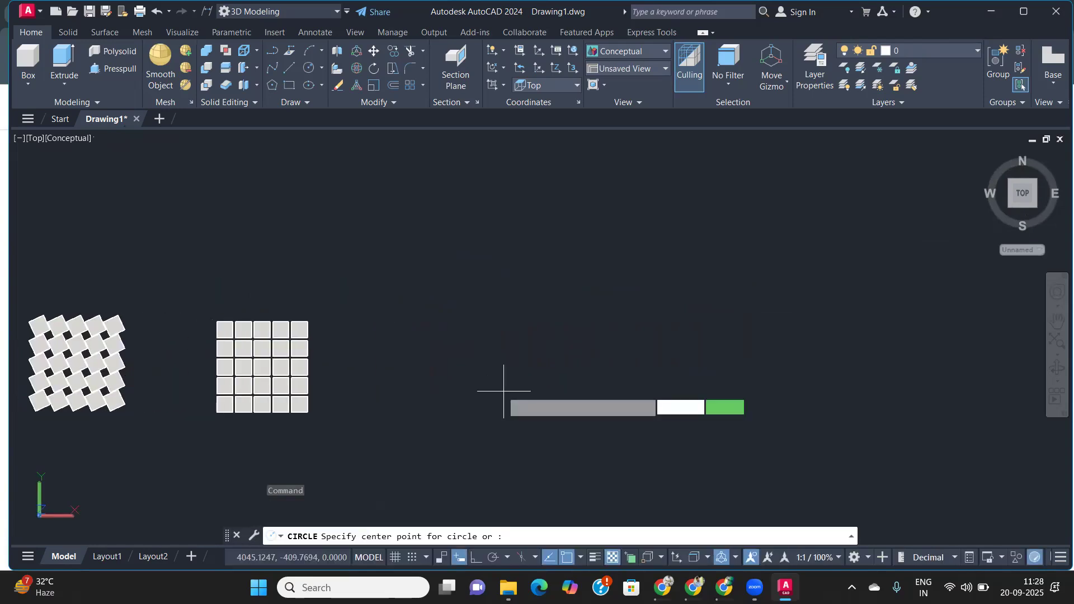
click(512, 371)
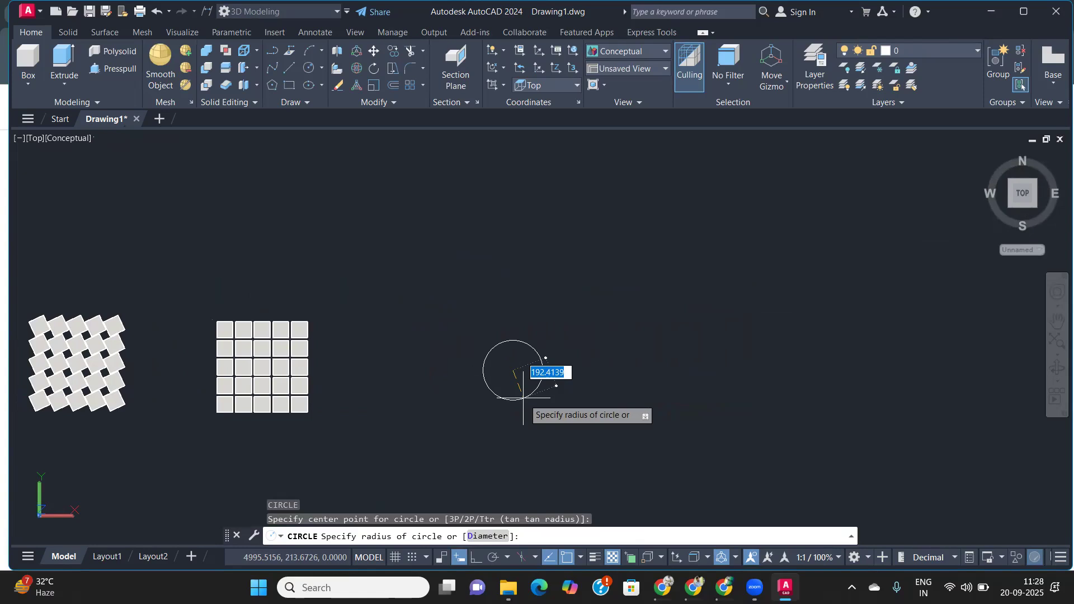
text(100)
key(Return)
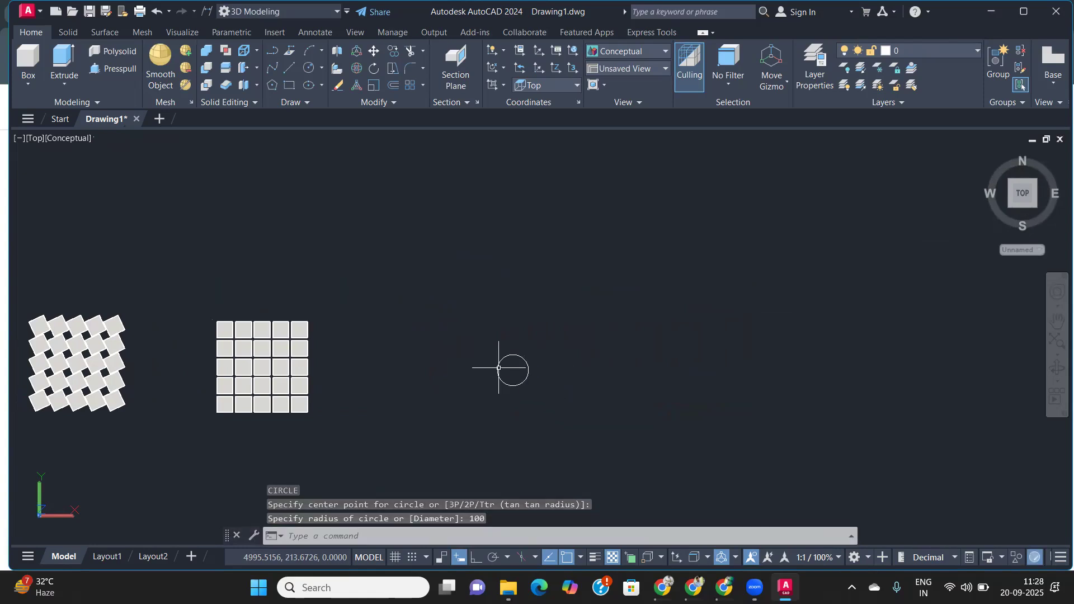
- Draw a rectangle 100 long and 100 wide just west of the circle
scroll(492, 367, up, 3)
text(rec)
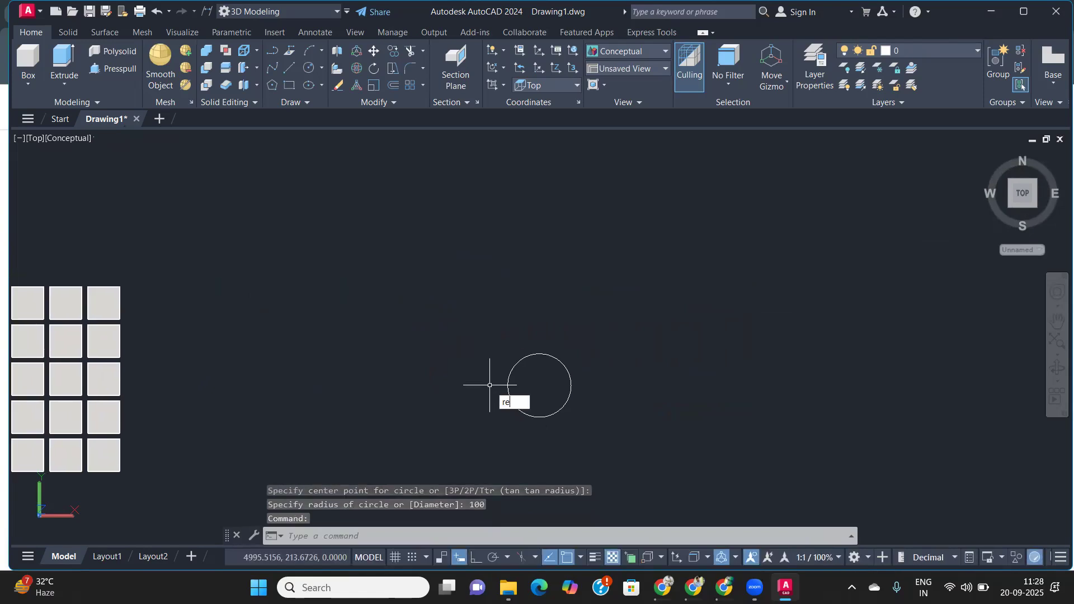
key(Return)
click(410, 374)
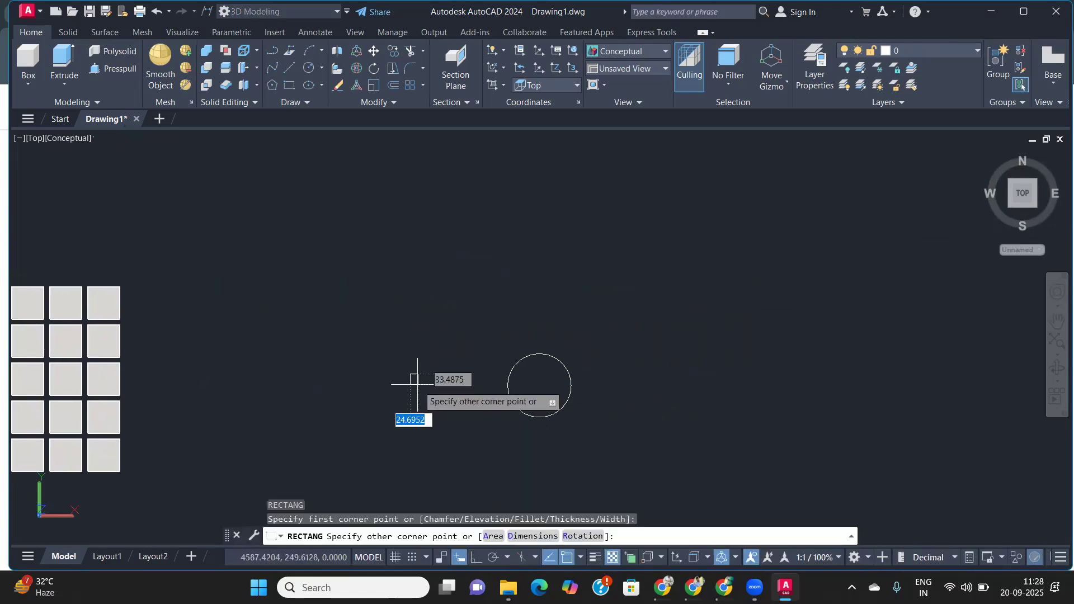
text(s)
key(BackSpace)
text(d)
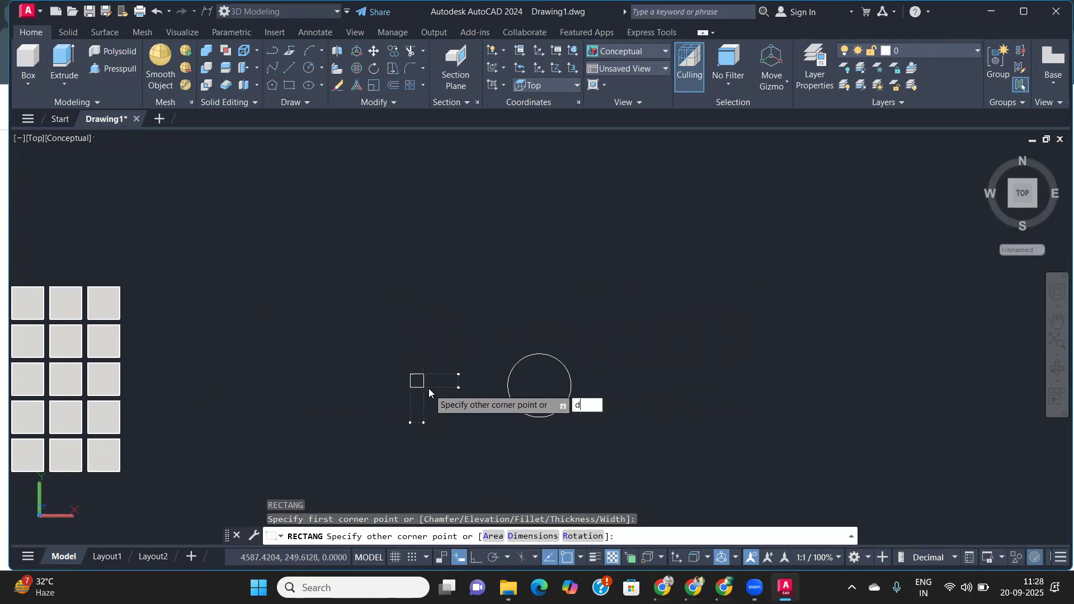
key(Return)
key(Return)
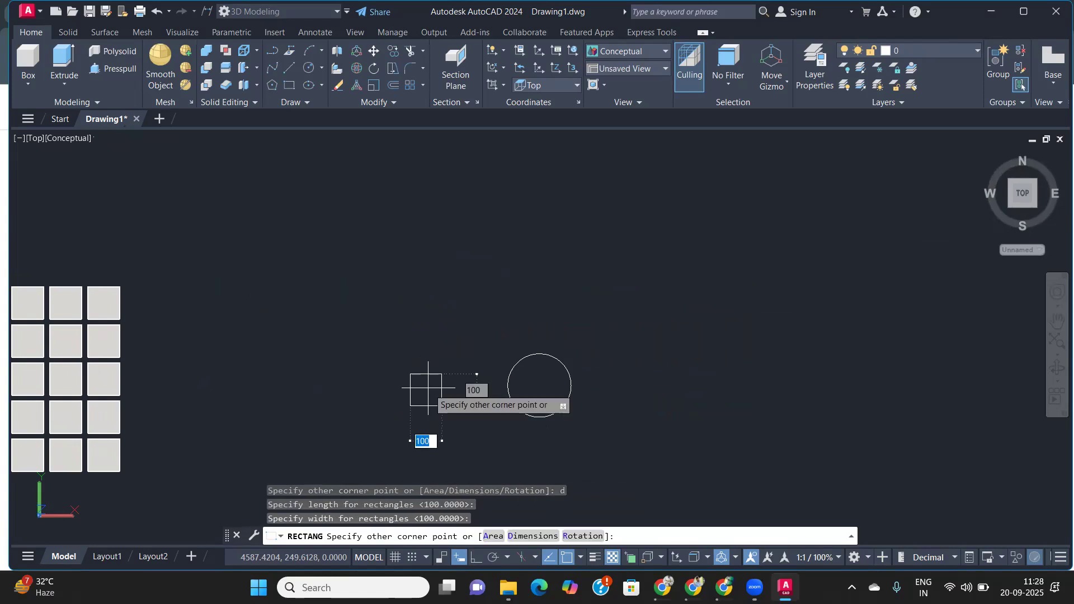
key(Return)
click(445, 402)
- Move the square by its centre to a point just west of the circle, level with the circle's centre
click(457, 430)
click(414, 392)
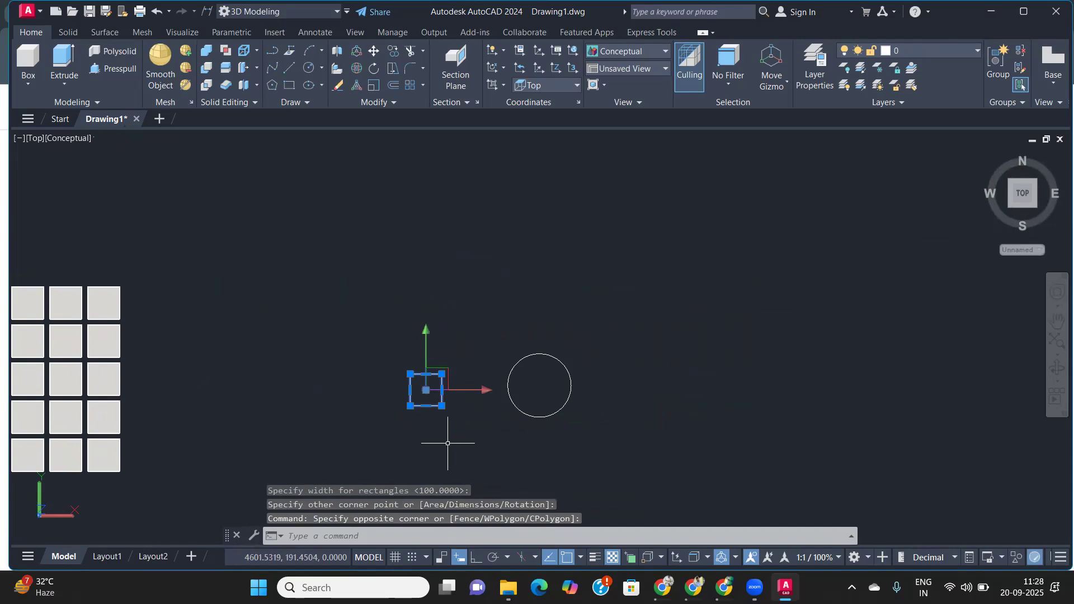
text(m)
key(Return)
click(426, 390)
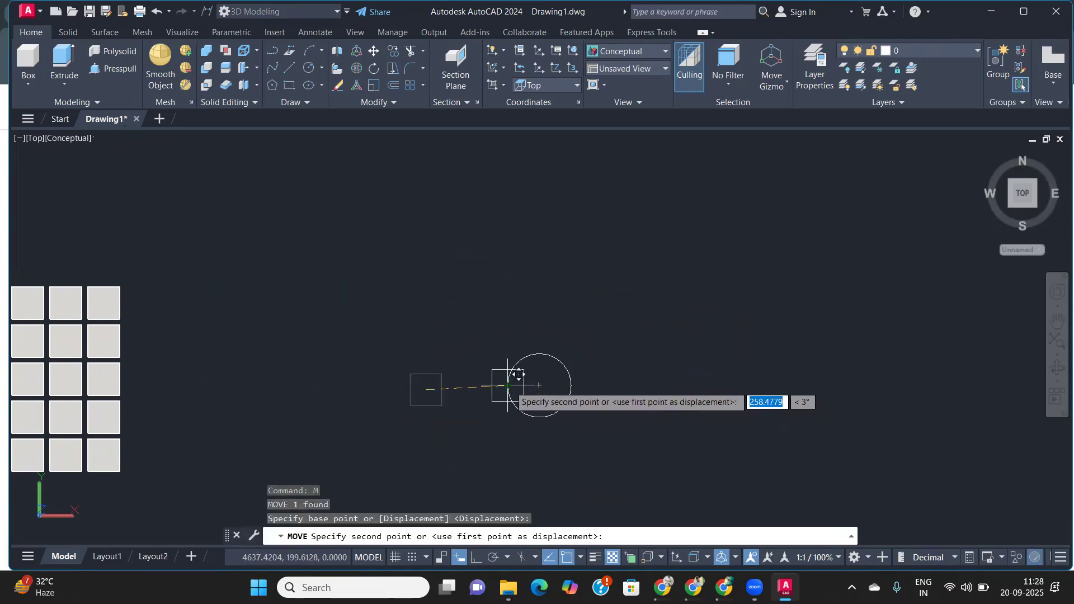
click(456, 385)
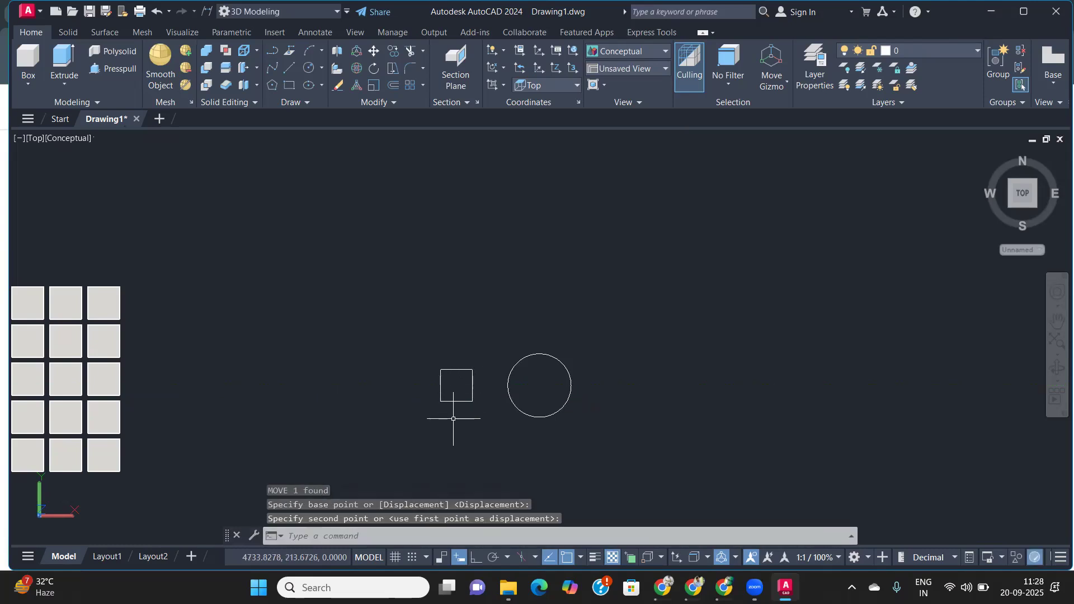
- Extrude the square west of the circle to a height of 100
shift+middle_drag(551, 426, 554, 371)
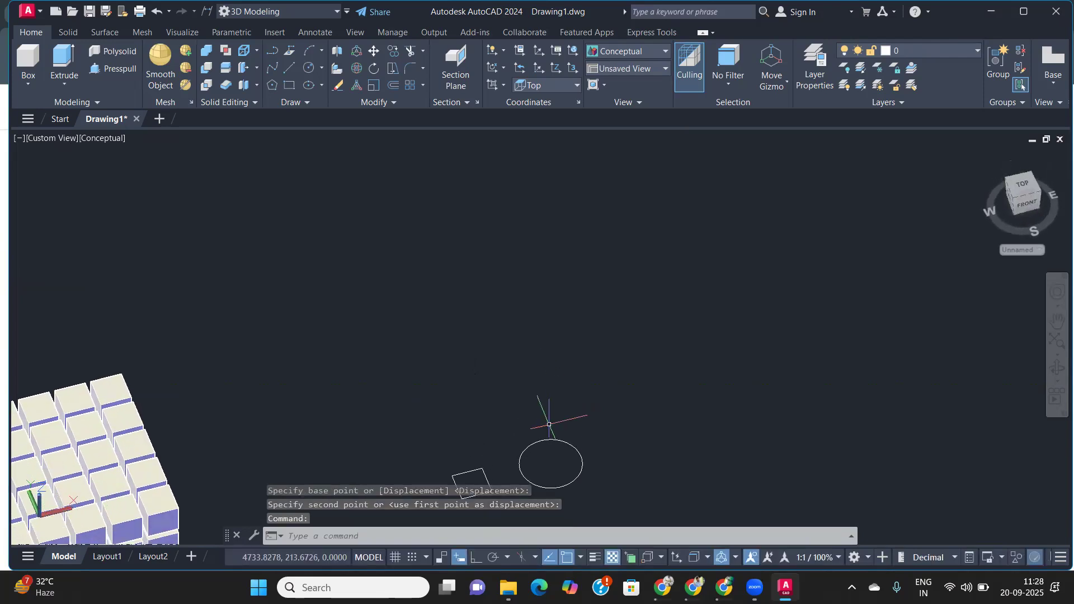
middle_drag(549, 431, 570, 322)
shift+middle_drag(534, 415, 535, 390)
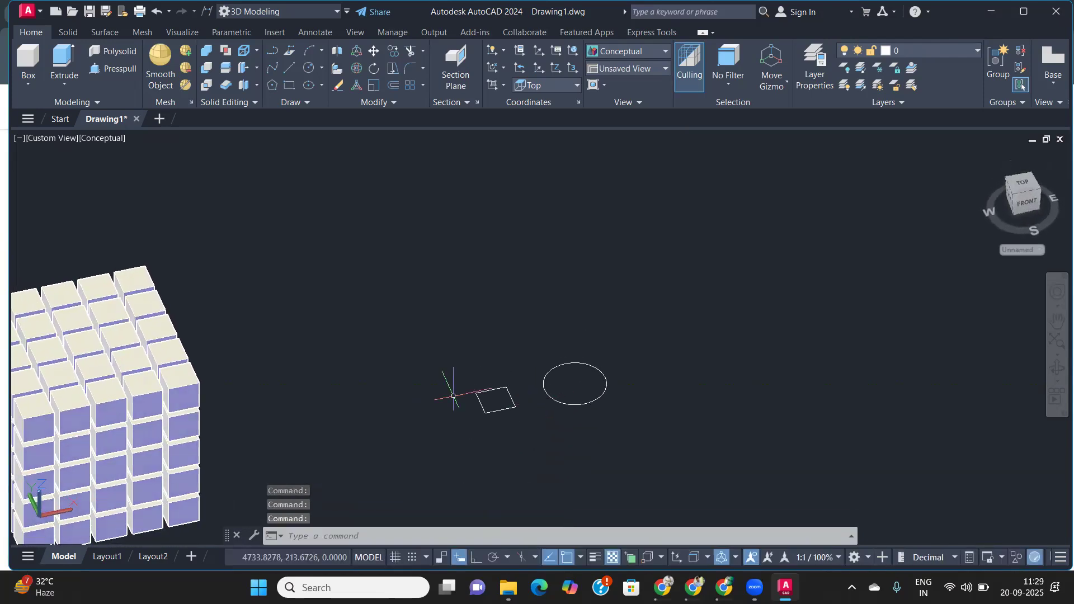
click(63, 60)
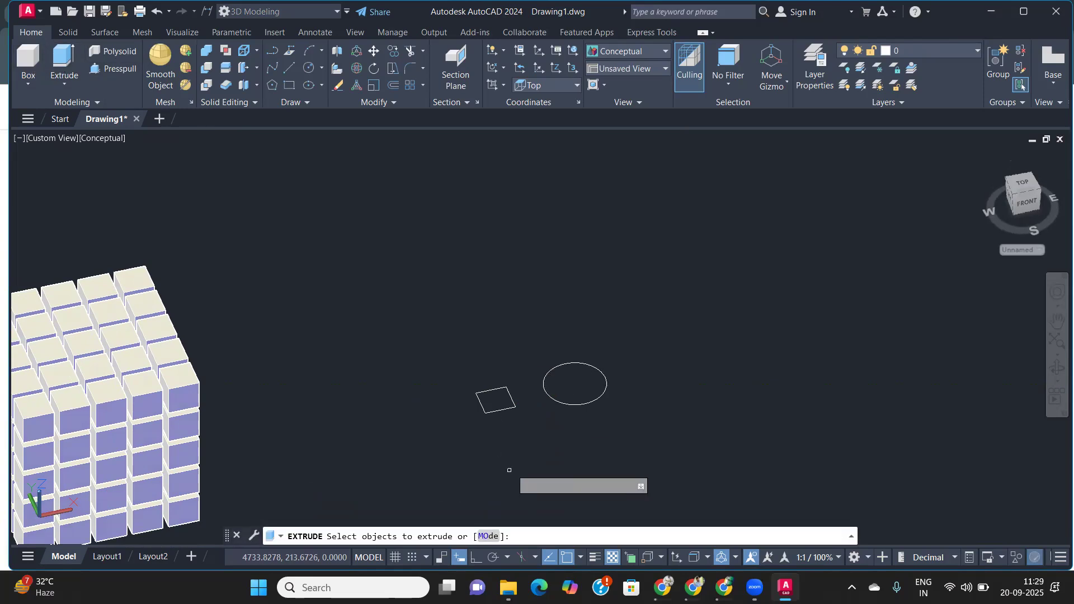
click(497, 409)
key(Return)
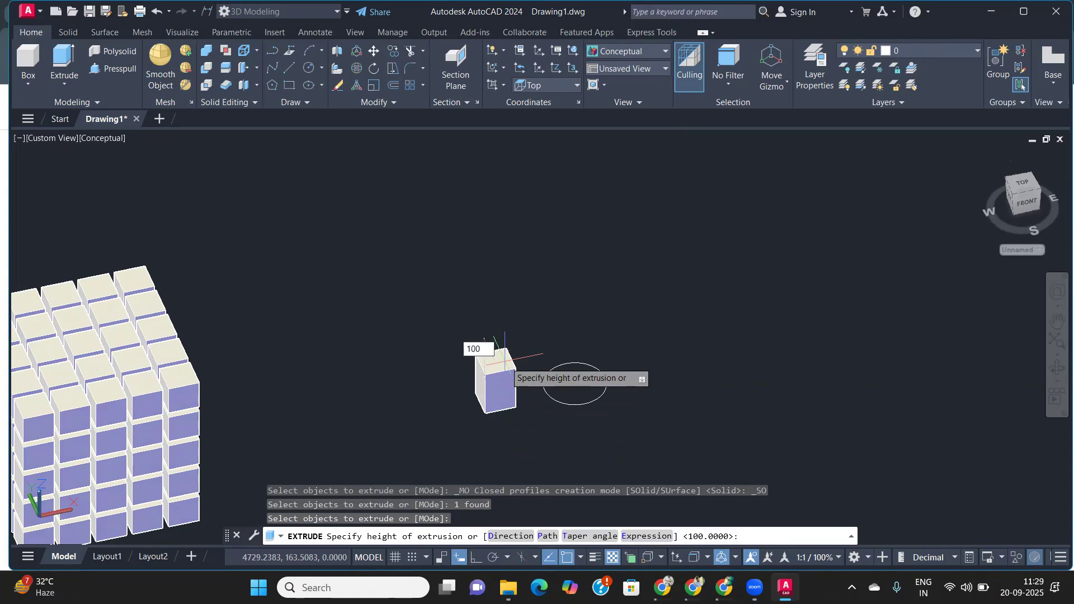
text(100)
key(Return)
- Copy the cube and the circle together to the empty space east of the originals
click(709, 461)
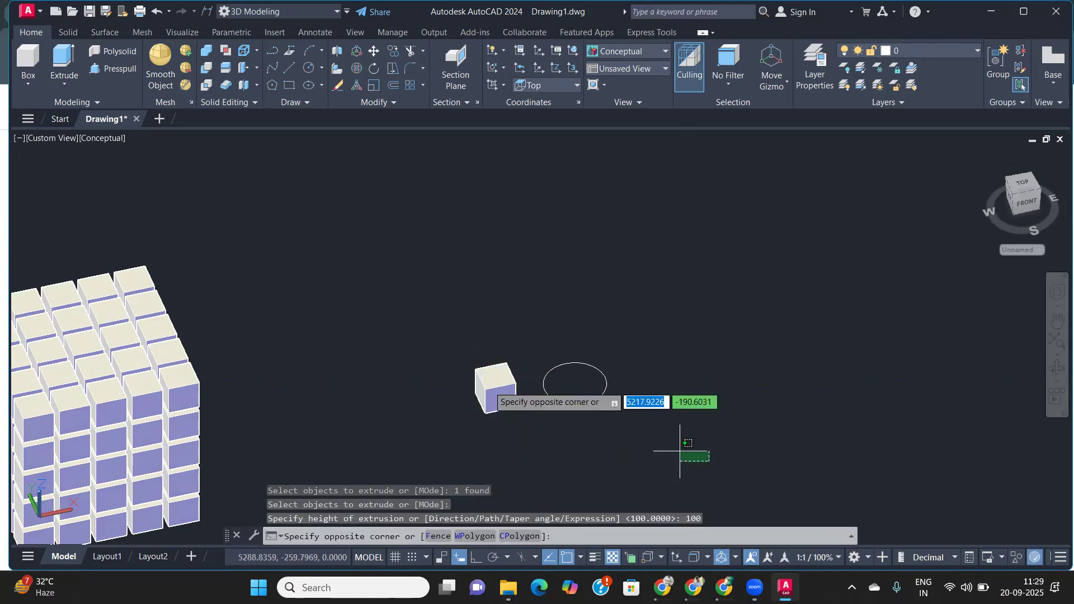
click(411, 302)
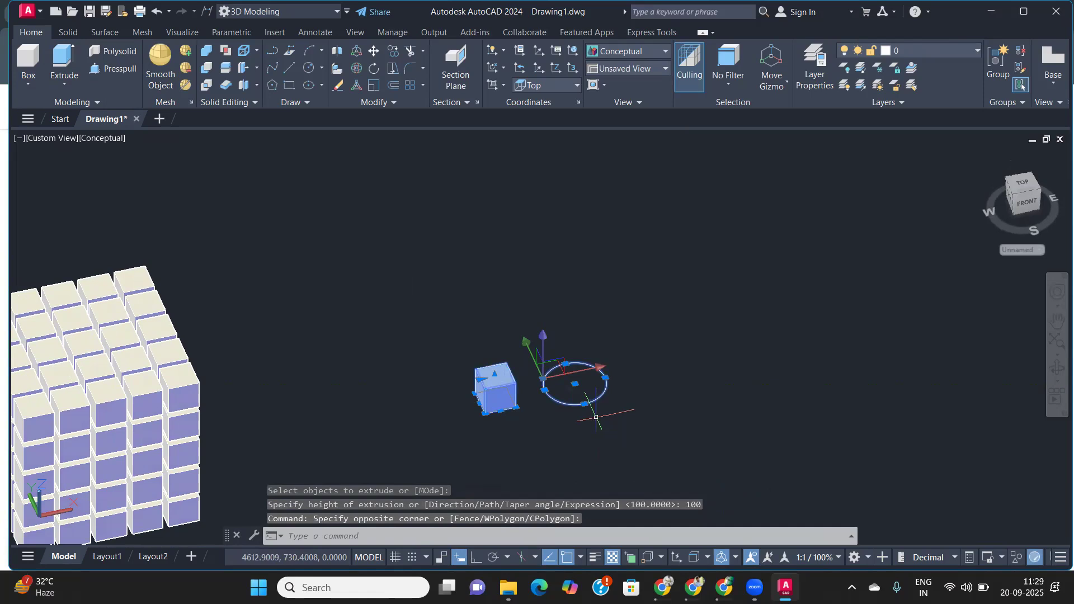
text(co)
key(Return)
click(576, 404)
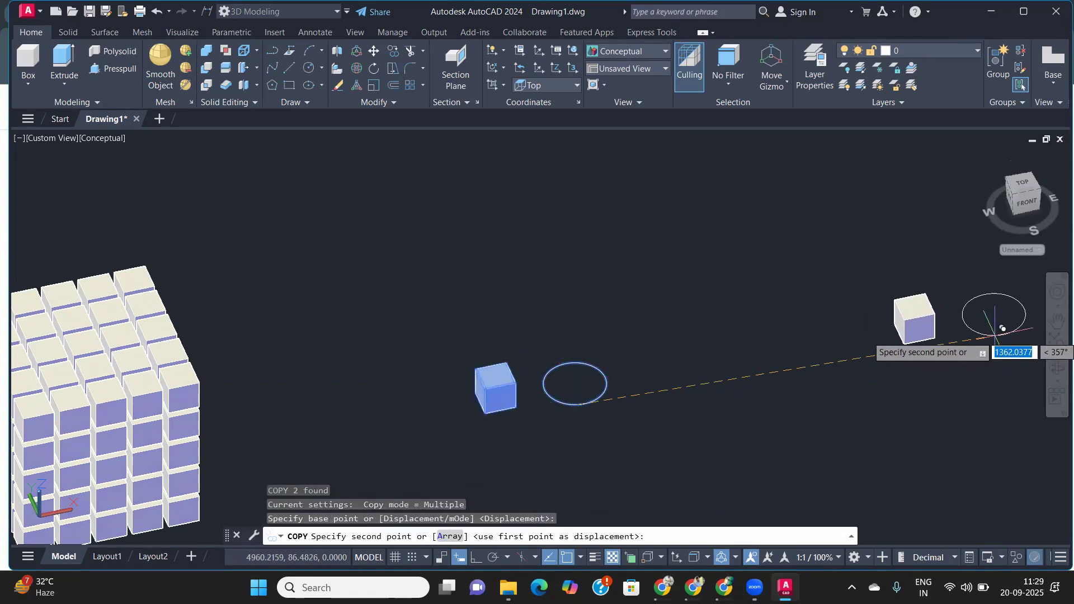
click(997, 336)
key(Return)
- Start a polar 3D array of the original cube beside the western circle with 6 items
scroll(518, 404, up, 2)
middle_drag(518, 404, 298, 406)
scroll(302, 404, down, 2)
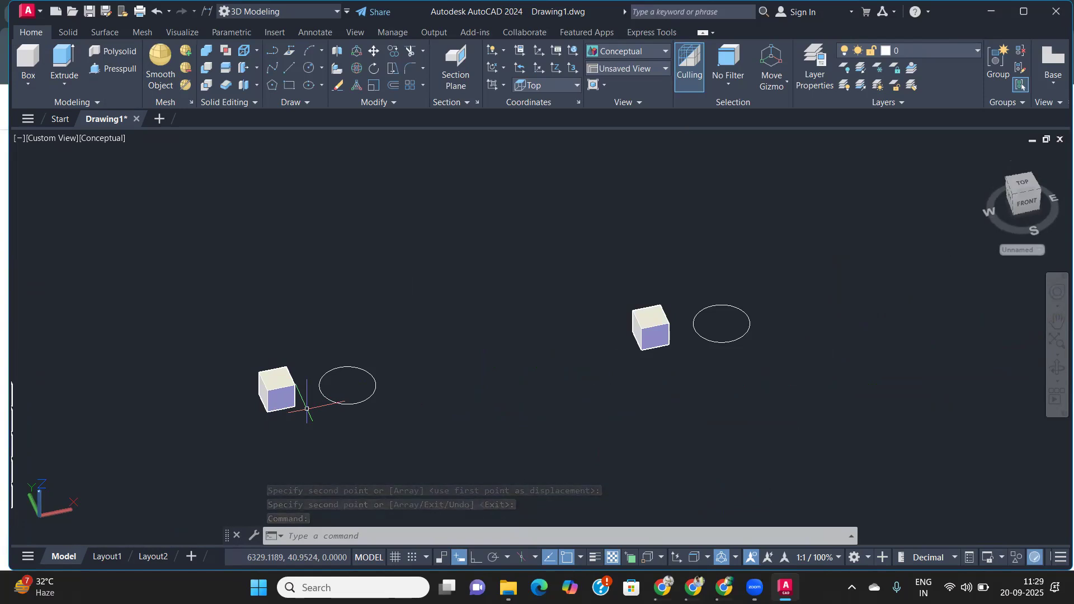
text(3Da)
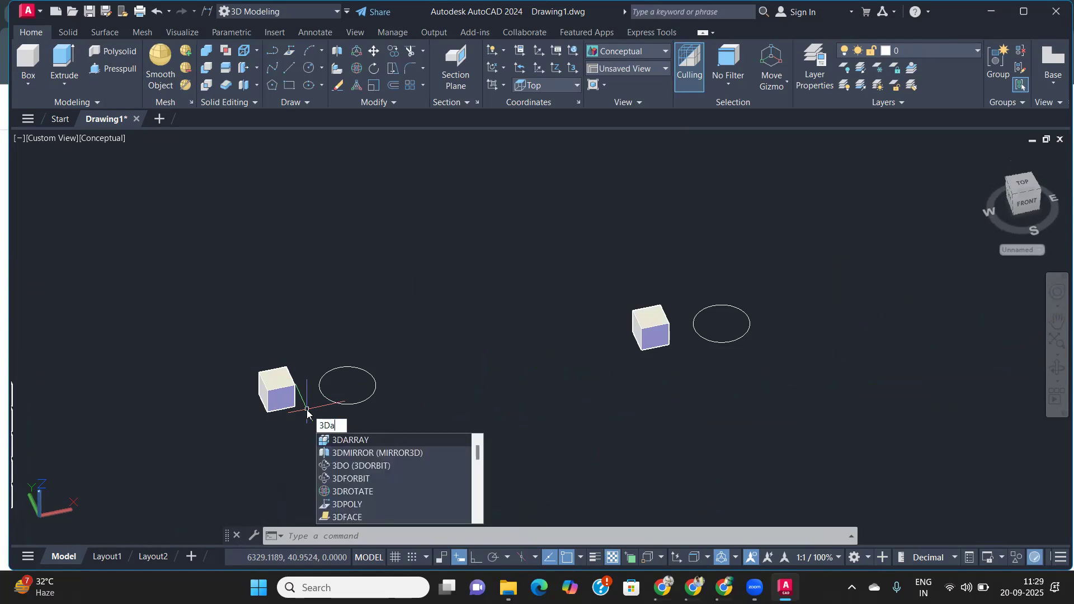
text(rray)
key(Return)
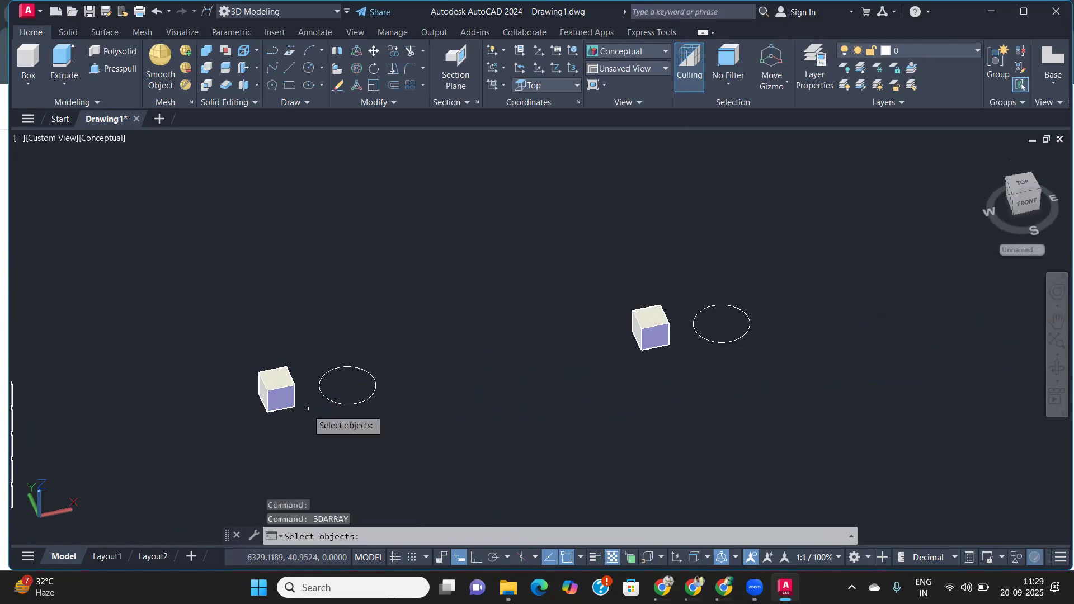
scroll(271, 402, up, 2)
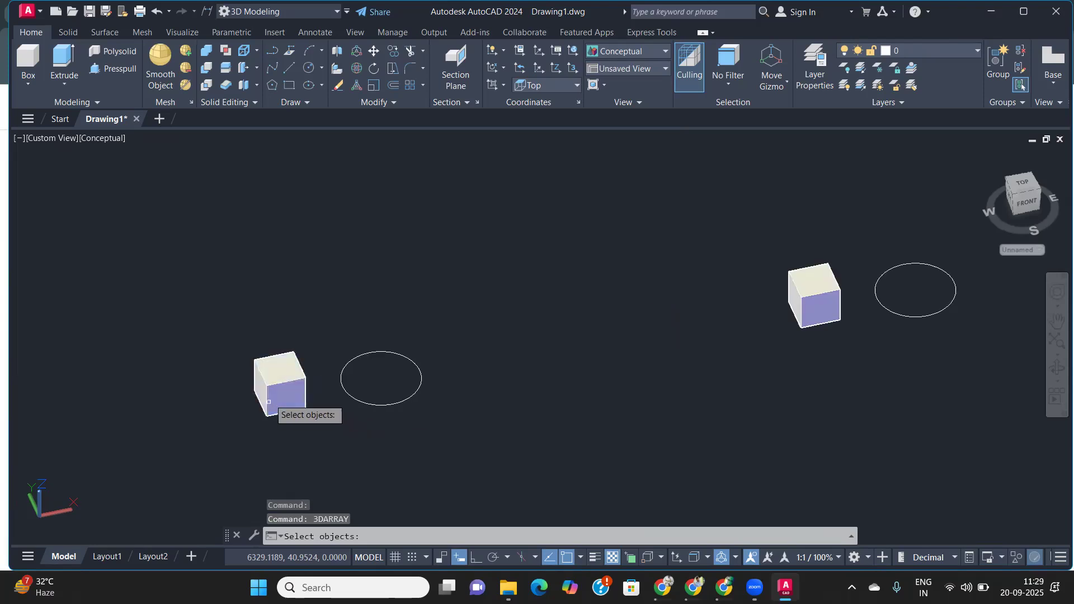
click(276, 394)
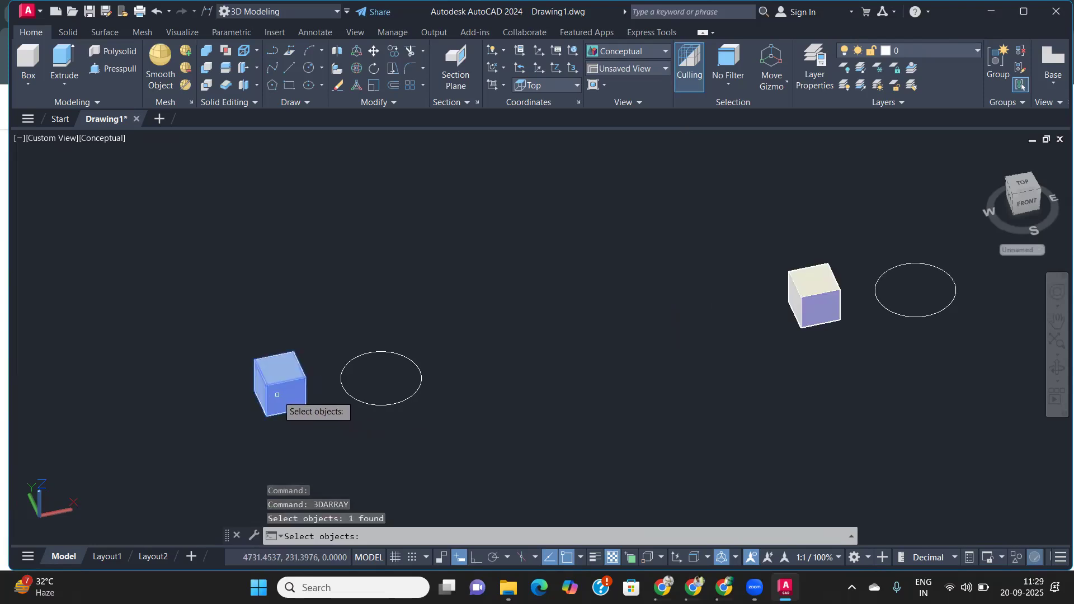
key(Return)
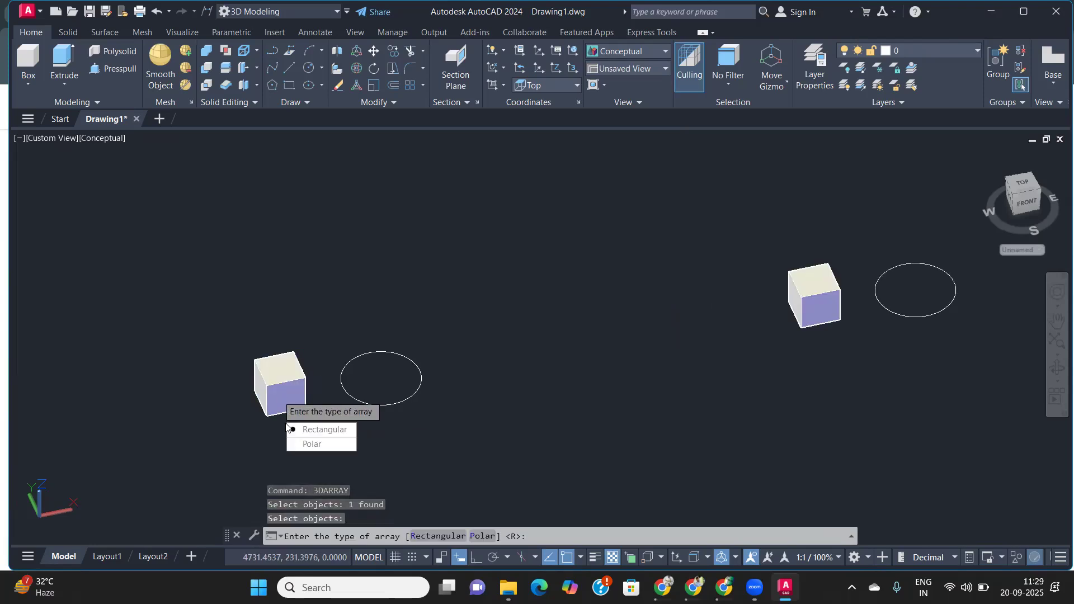
text(p)
key(Return)
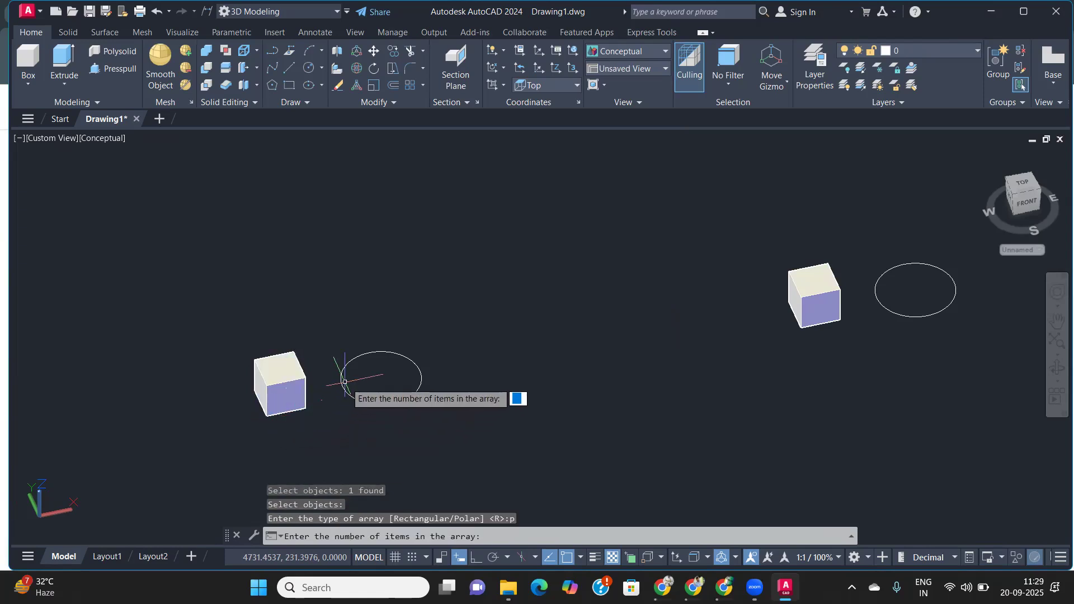
text(6)
key(Return)
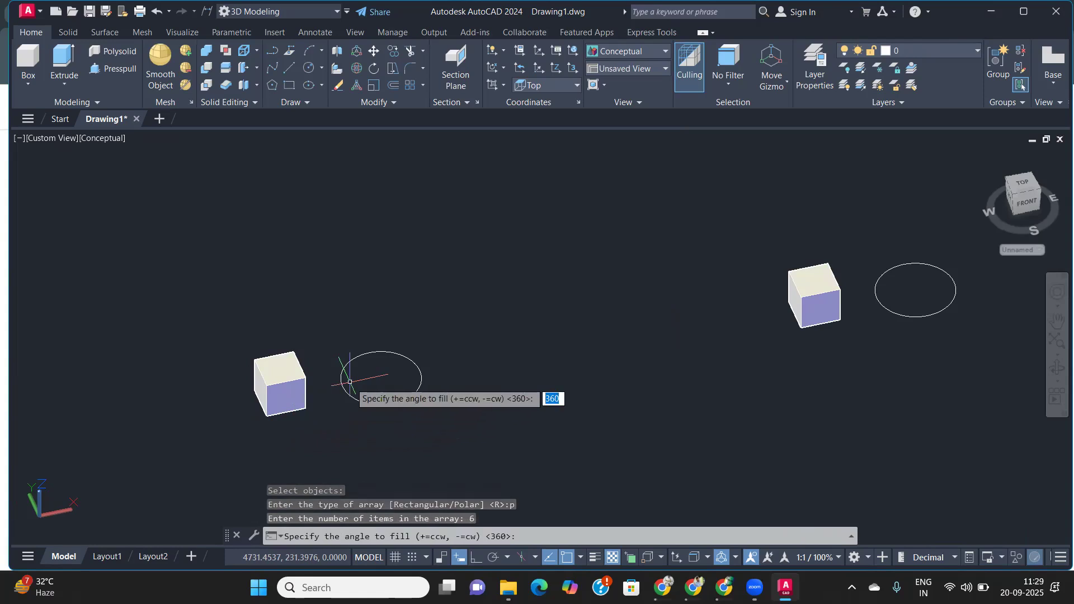
- Fill 360 degrees with rotated items about a vertical axis through the western circle's centre, with polar tracking enabled
key(Return)
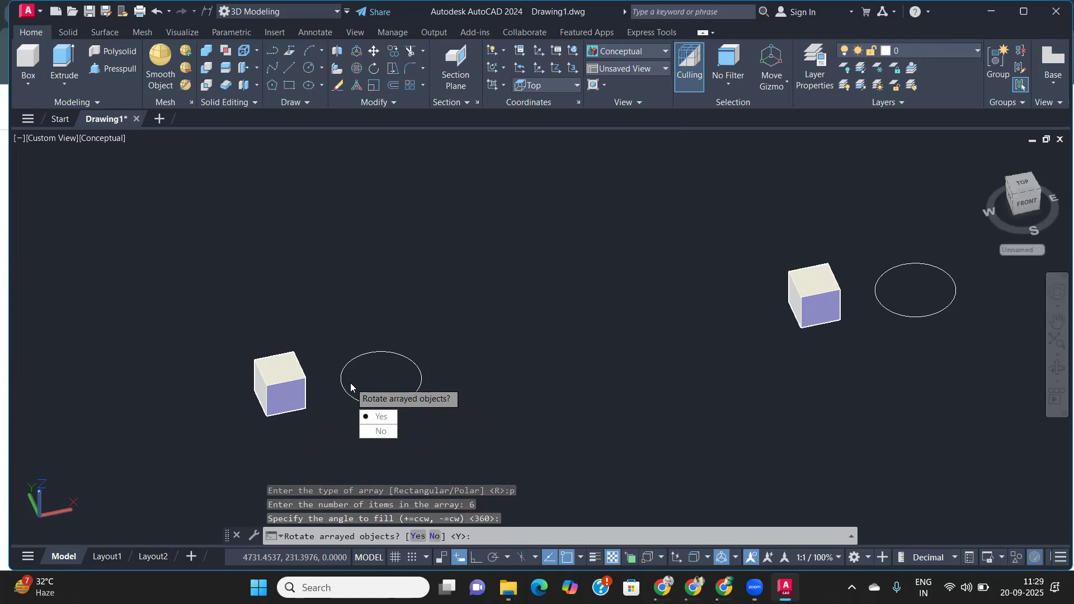
key(Return)
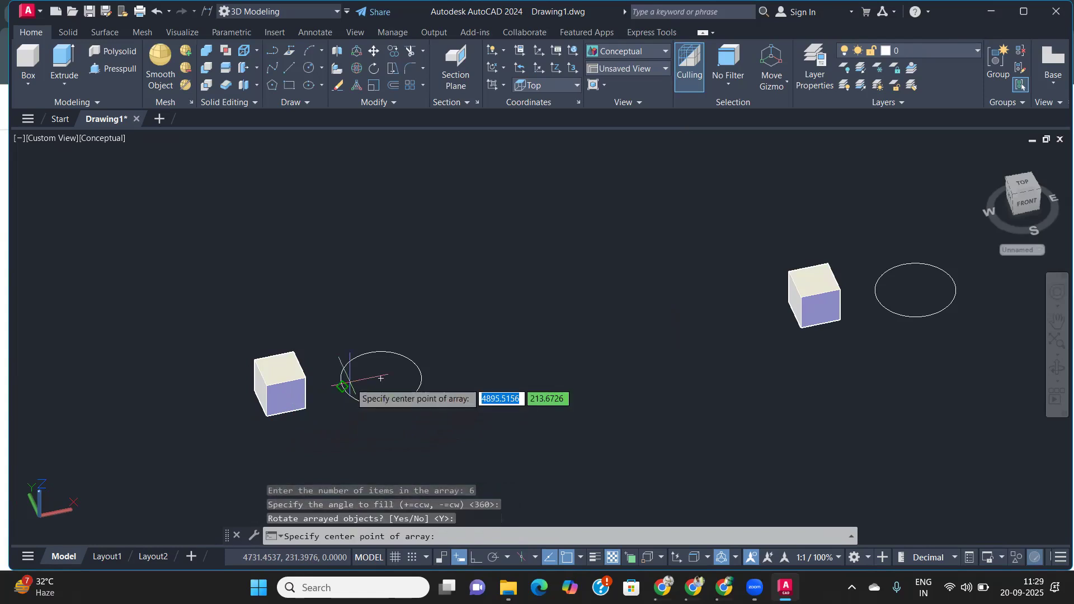
click(381, 378)
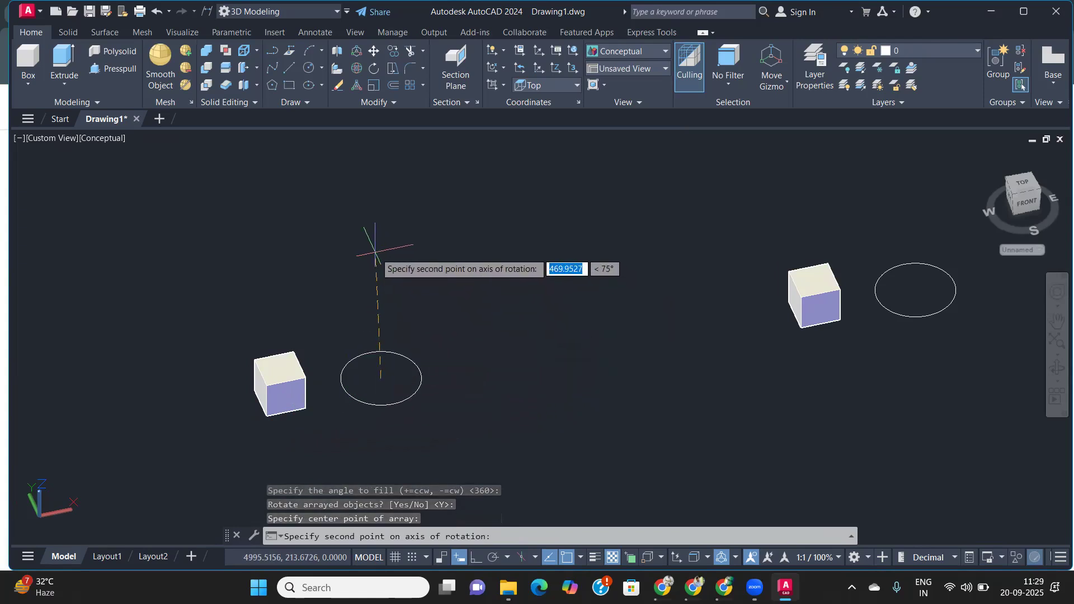
shift+middle_drag(367, 240, 384, 210)
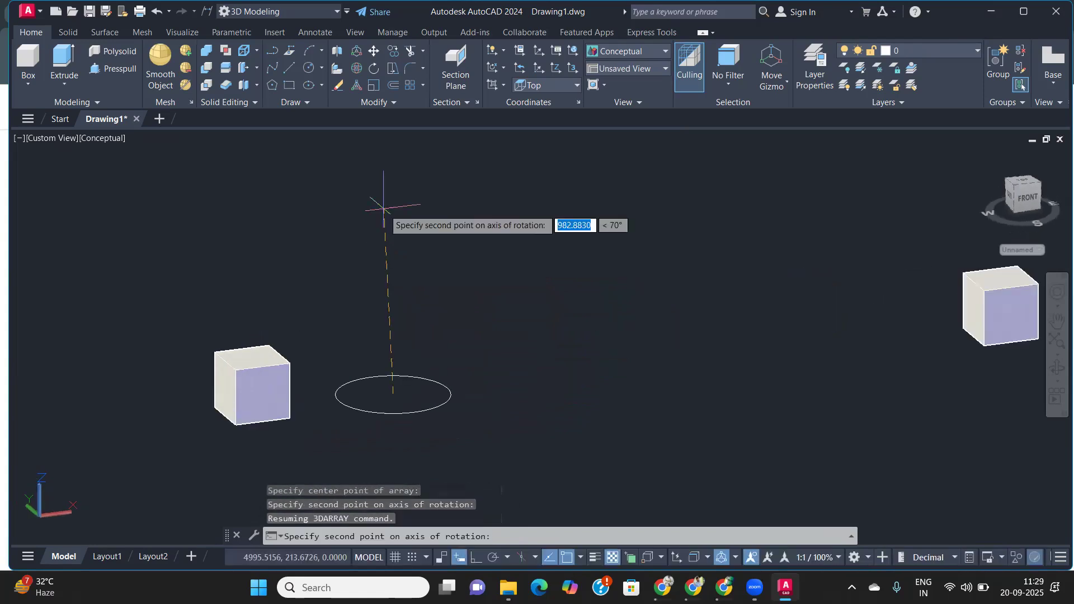
click(493, 557)
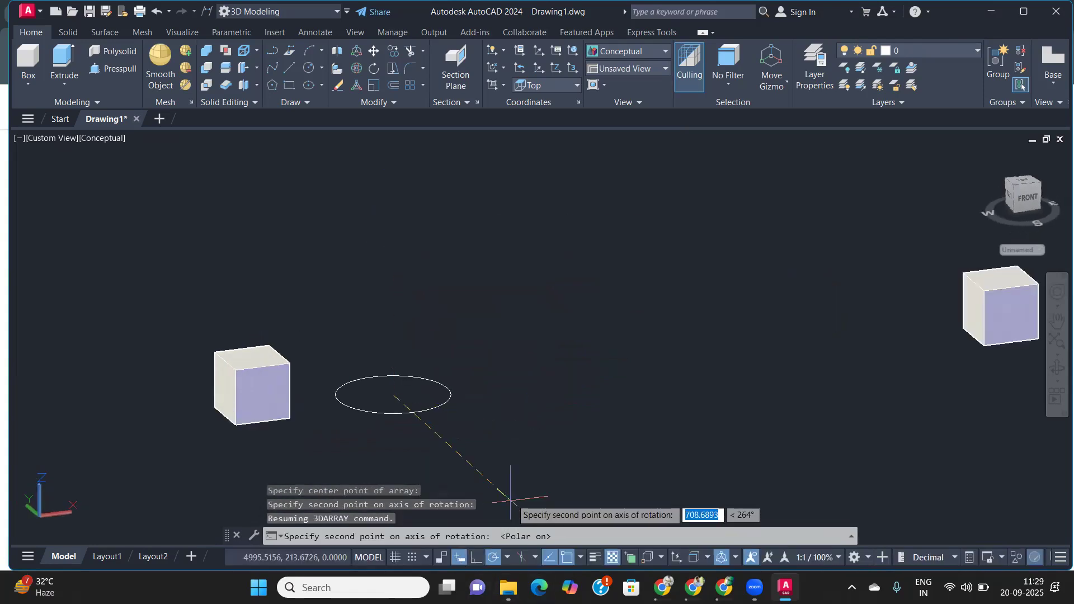
click(391, 227)
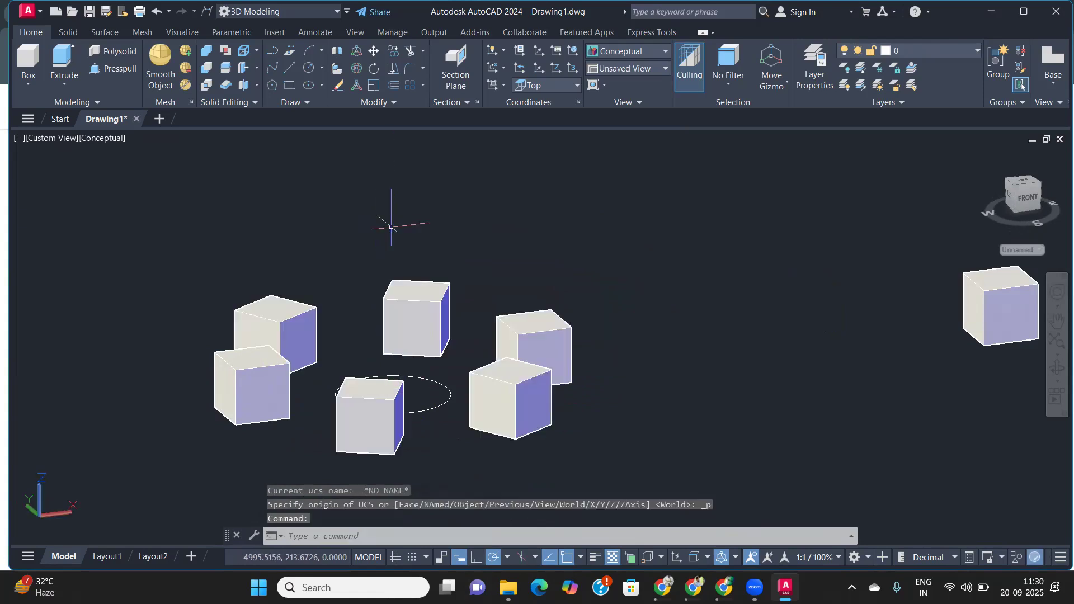
shift+middle_drag(437, 327, 411, 384)
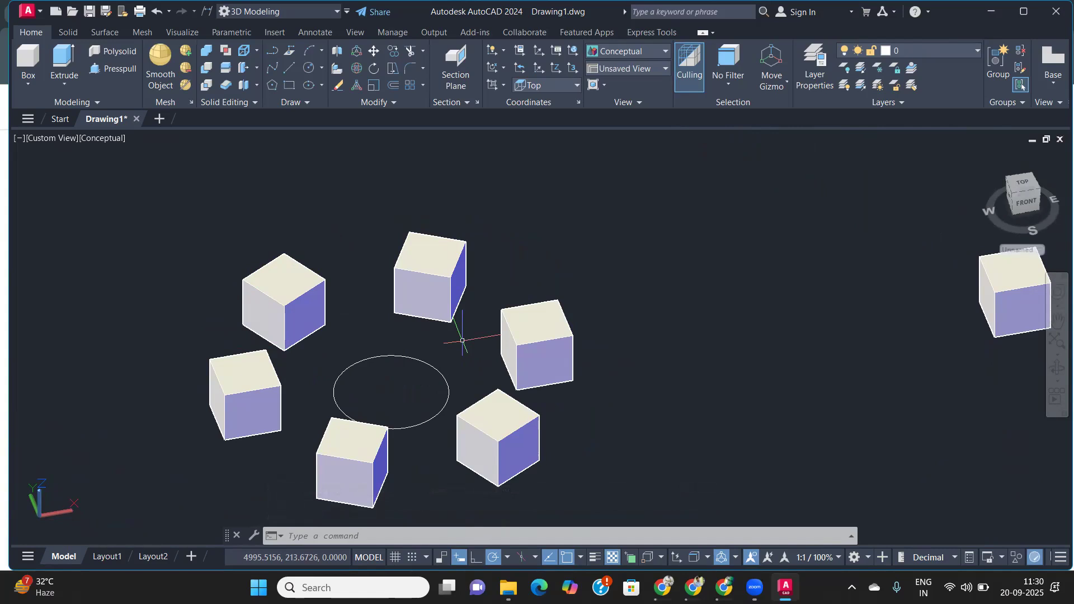
- Start a polar 3D array of the copied cube beside the eastern circle with 6 items
scroll(469, 370, down, 4)
middle_drag(469, 371, 313, 383)
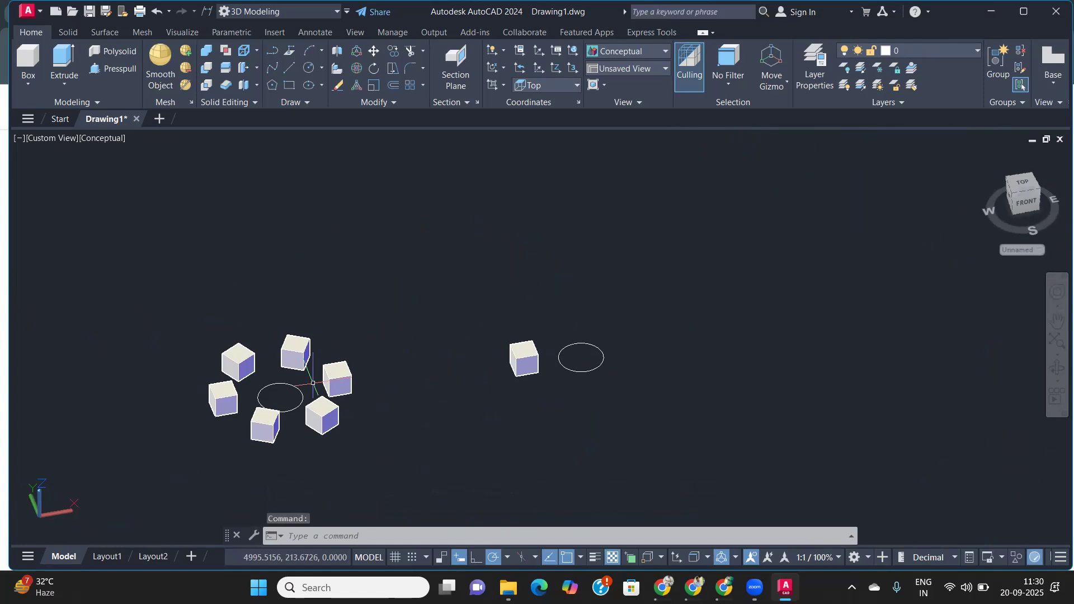
scroll(313, 382, up, 2)
middle_drag(418, 377, 354, 384)
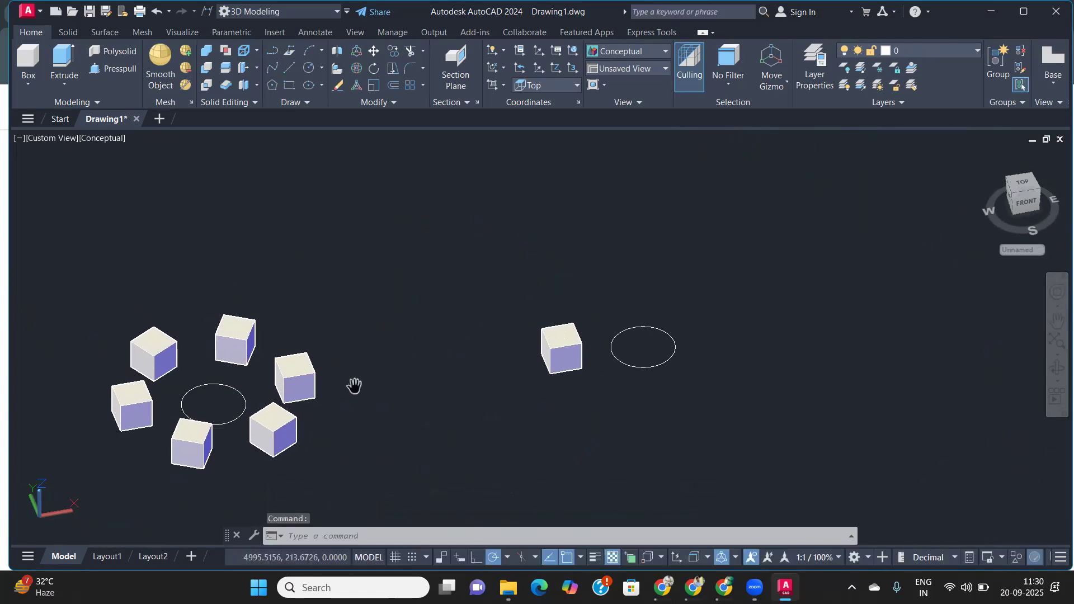
middle_drag(671, 358, 494, 393)
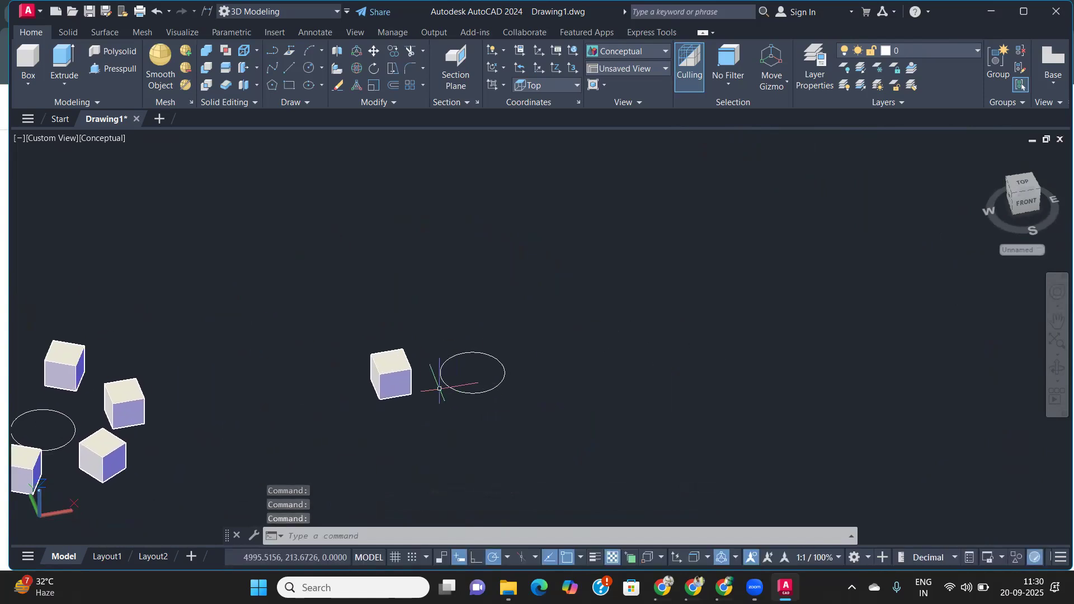
text(3DARRAY)
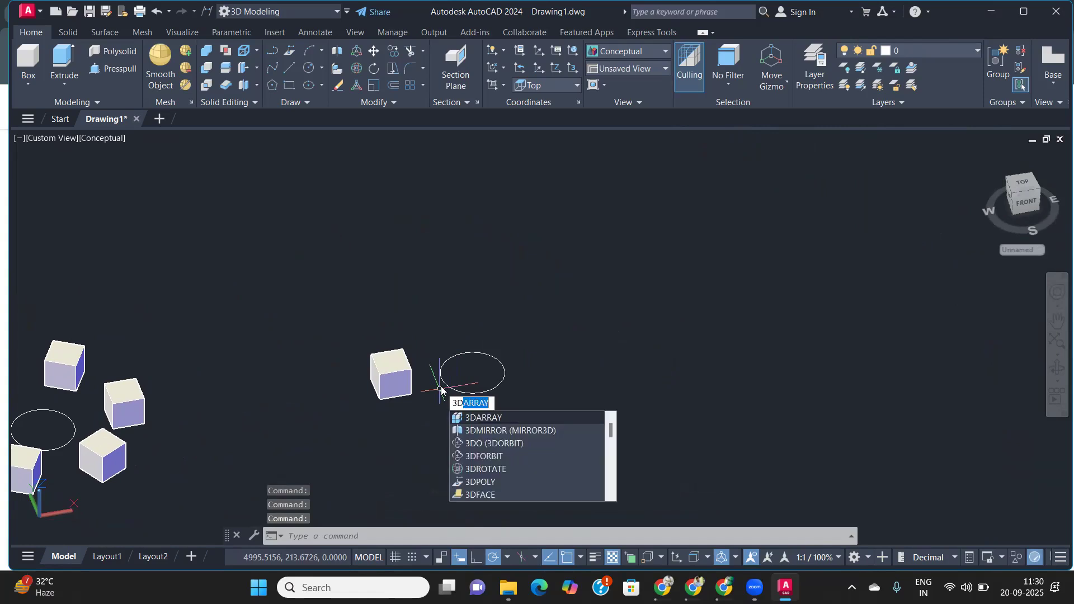
key(Return)
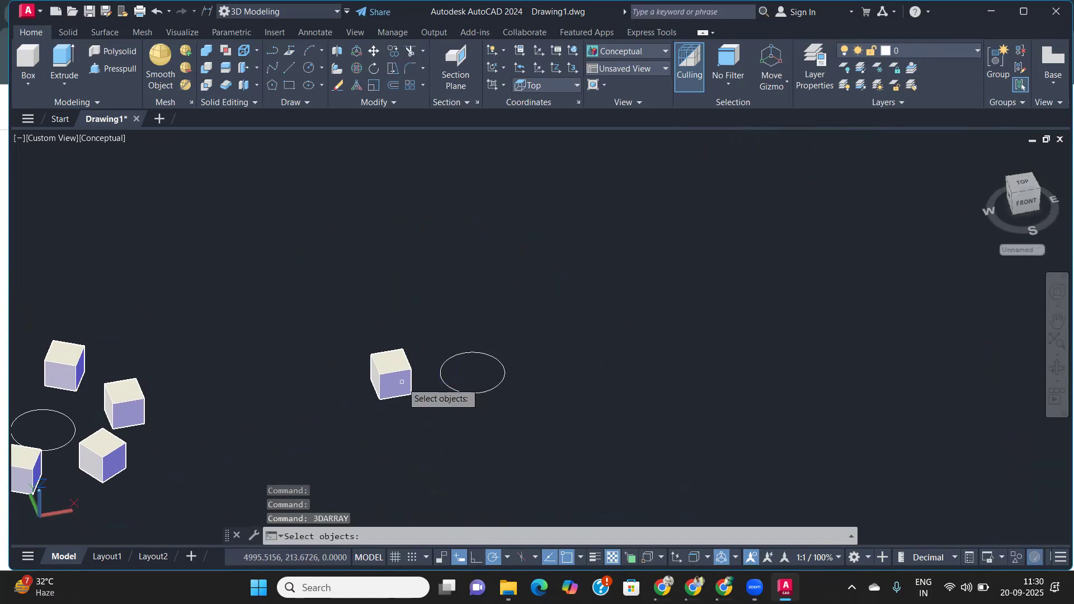
click(398, 381)
key(Return)
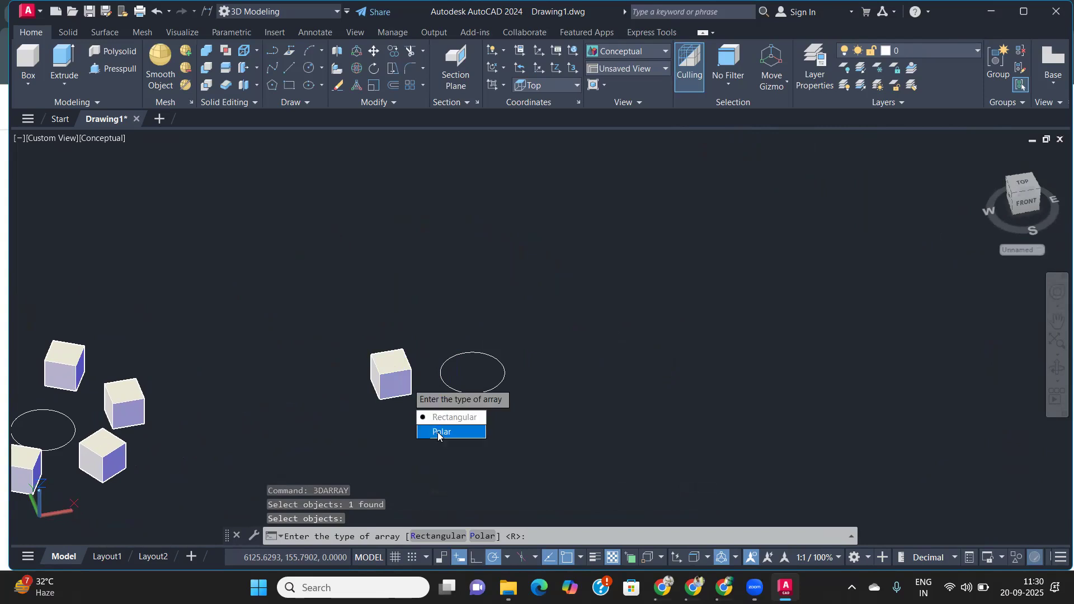
click(448, 431)
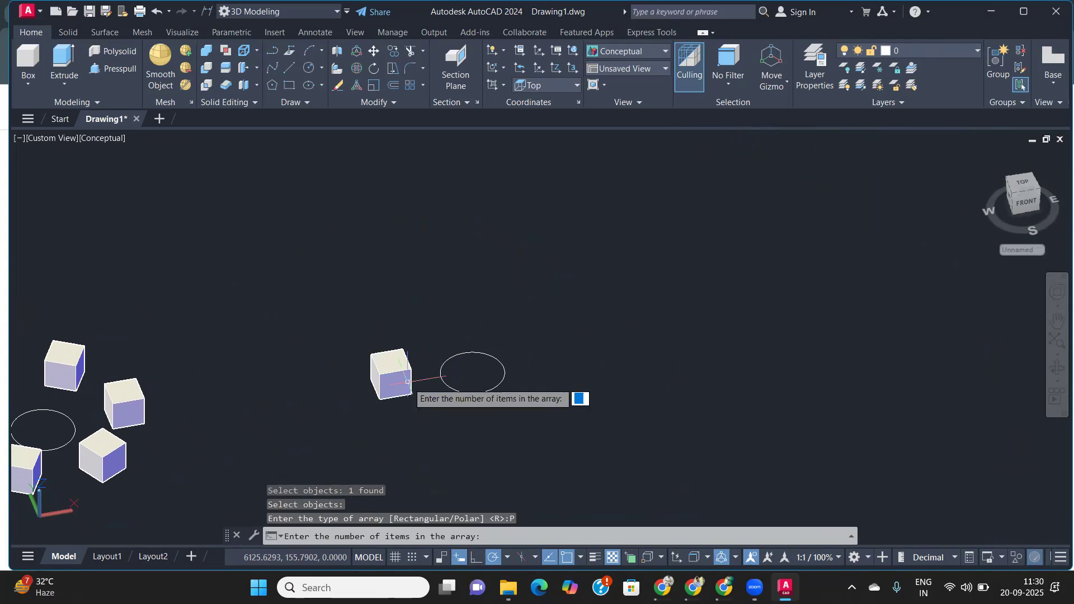
key(Return)
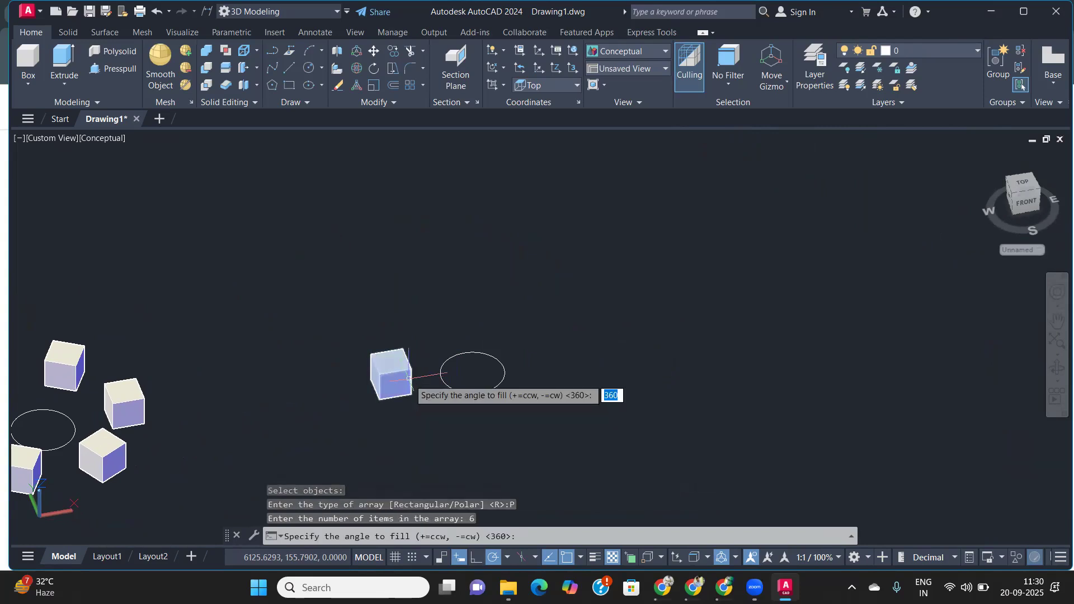
- Fill 360 degrees without rotating the items, using a vertical axis through the eastern circle's centre
key(Return)
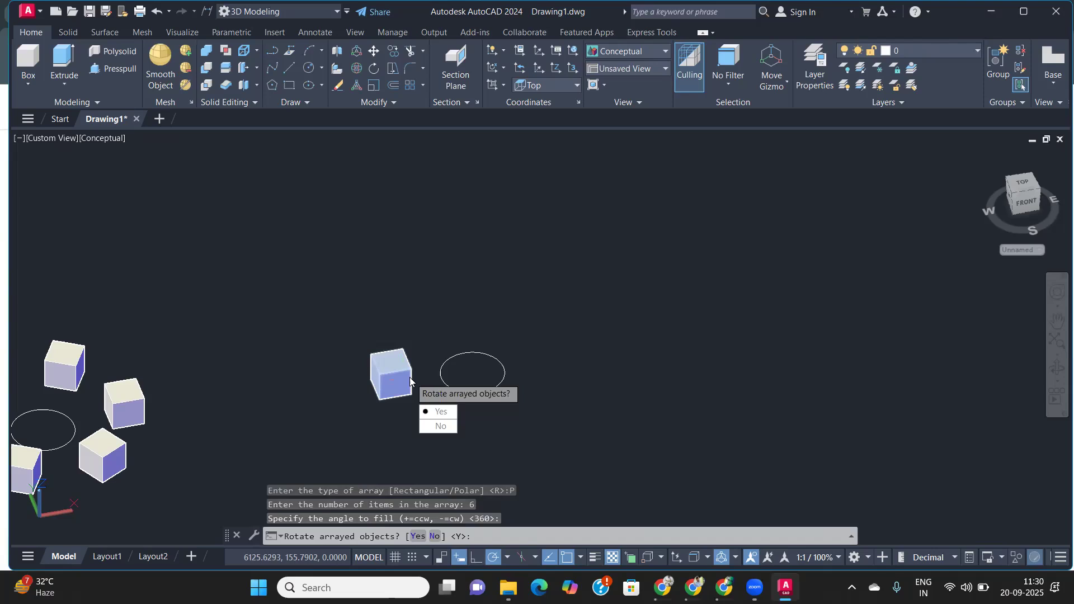
click(439, 427)
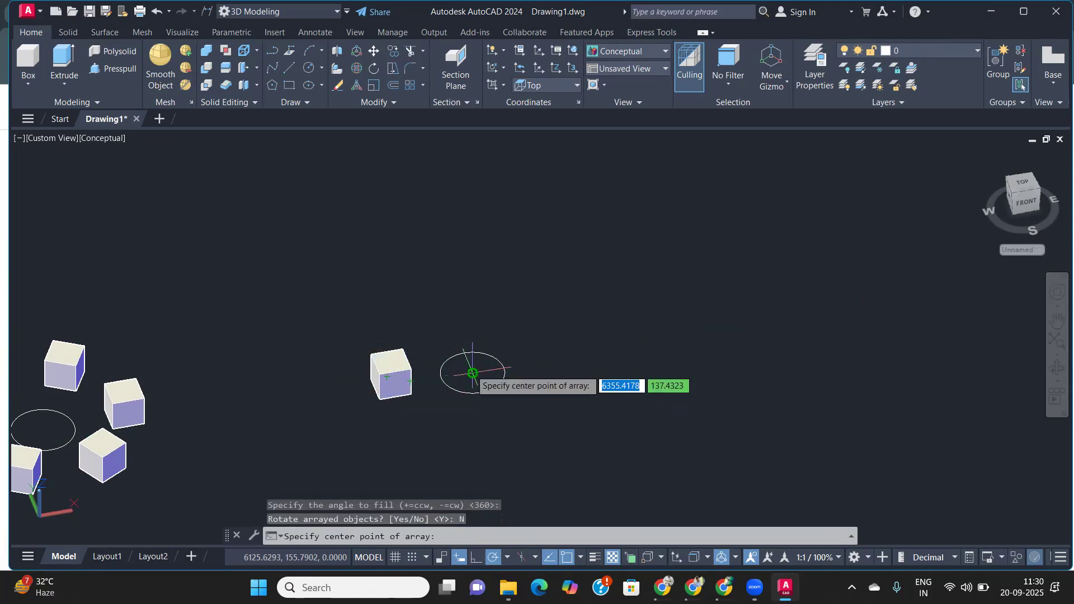
click(472, 373)
click(473, 257)
- Compare the cube orientations in the unrotated eastern polar array with those in the rotated western one
shift+middle_drag(475, 353, 395, 363)
scroll(395, 364, up, 3)
scroll(393, 367, up, 2)
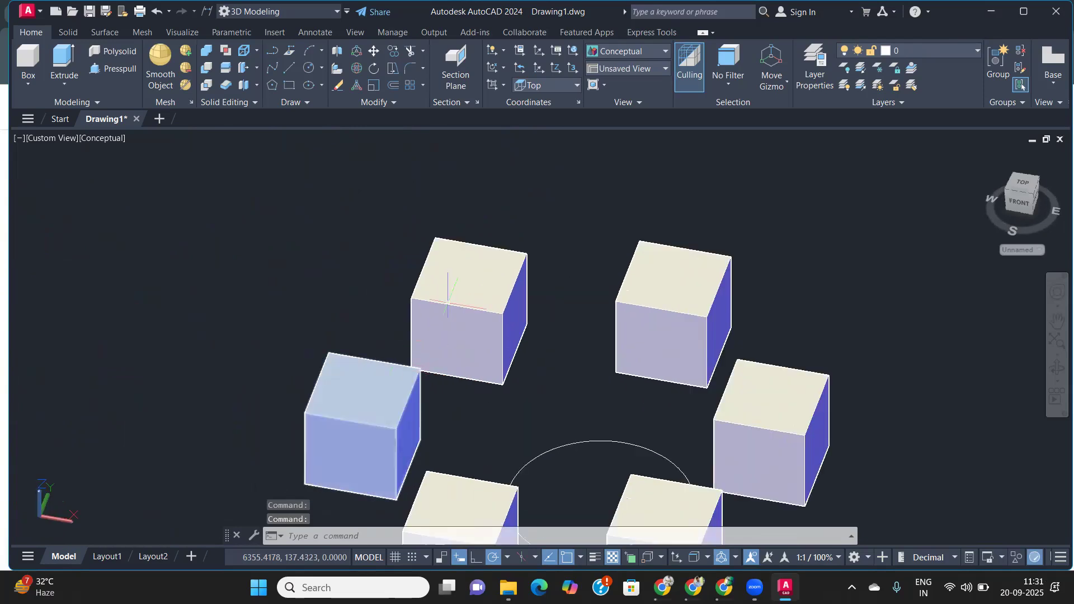
scroll(700, 347, down, 5)
scroll(374, 340, up, 2)
mouse_move(372, 344)
shift+middle_down()
mouse_move(439, 331)
mouse_move(451, 357)
mouse_move(434, 388)
shift+middle_up()
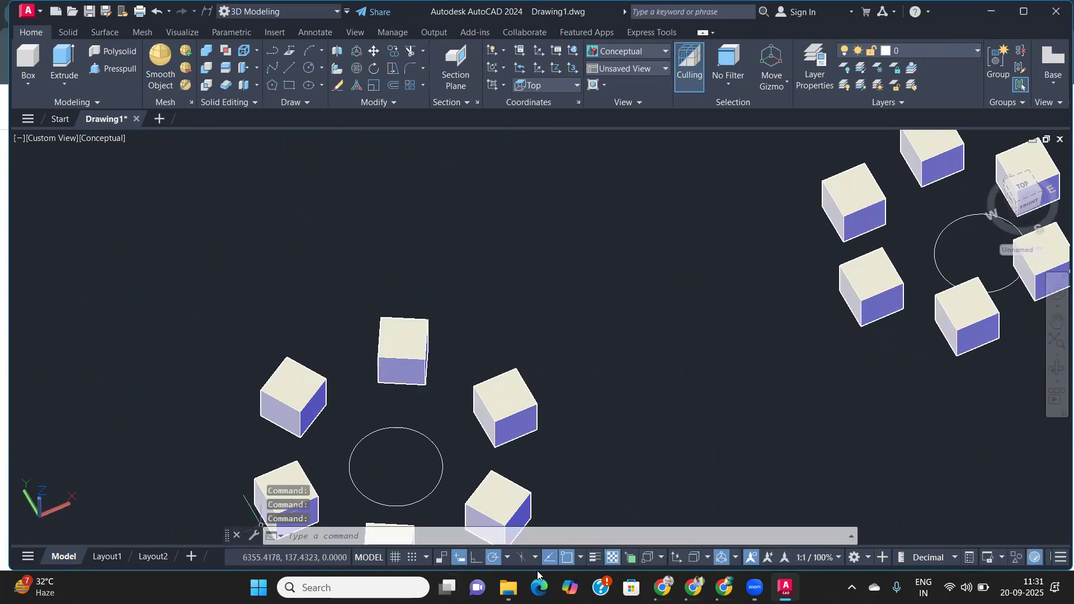
scroll(777, 438, down, 2)
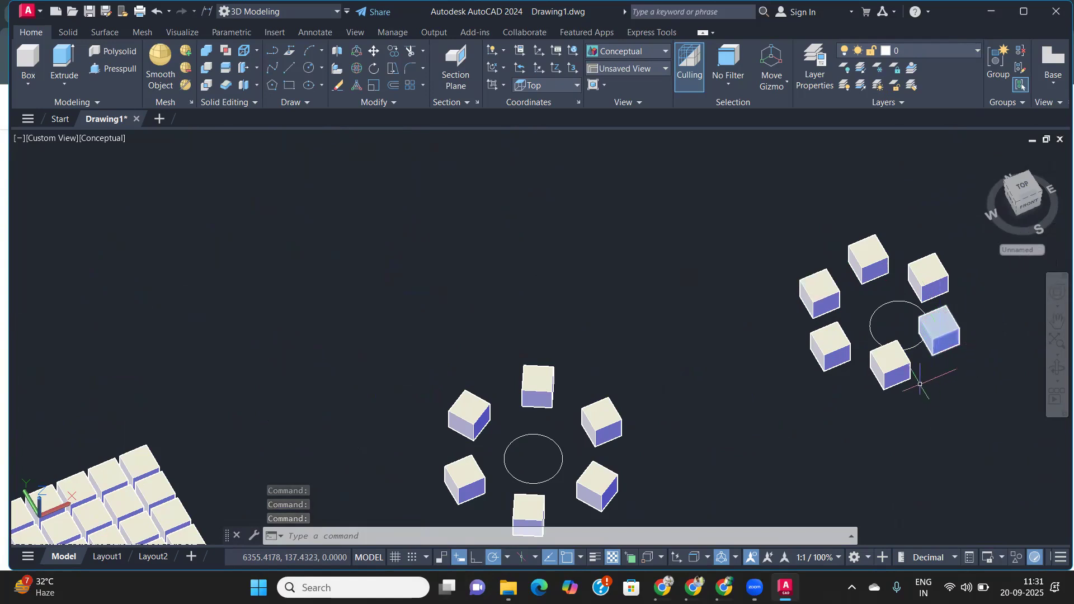
- Copy one cube and the circle of the unrotated polar array to the empty space farther east
scroll(958, 338, up, 2)
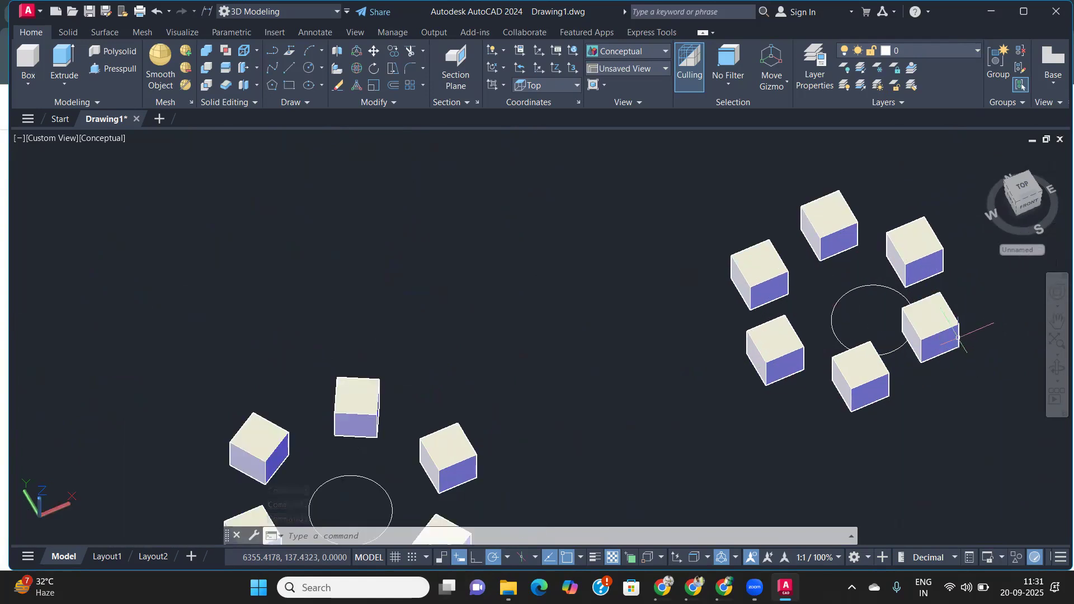
scroll(907, 336, down, 4)
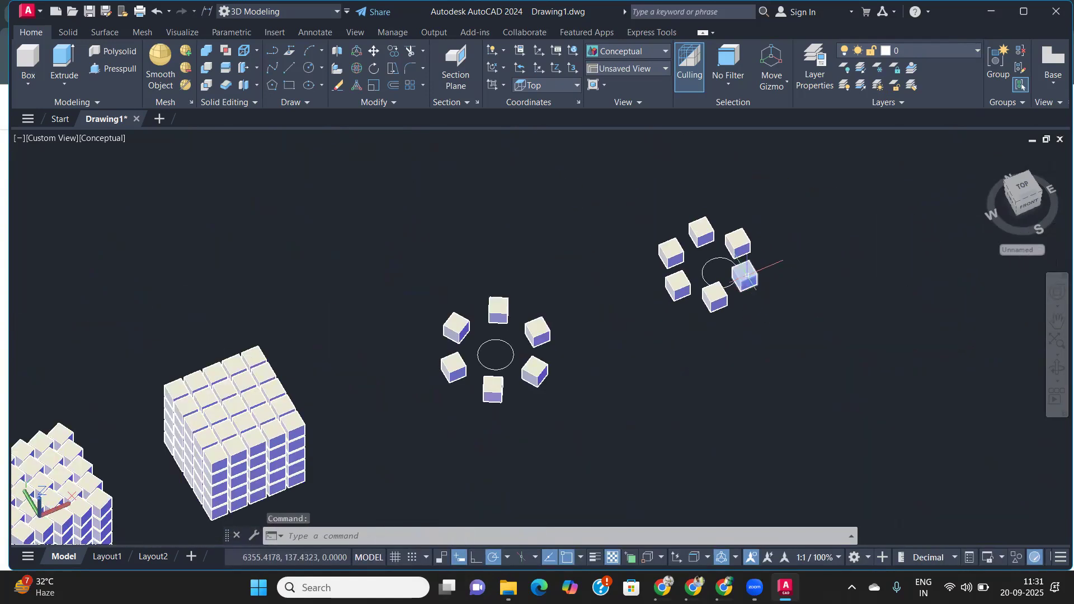
scroll(747, 276, up, 2)
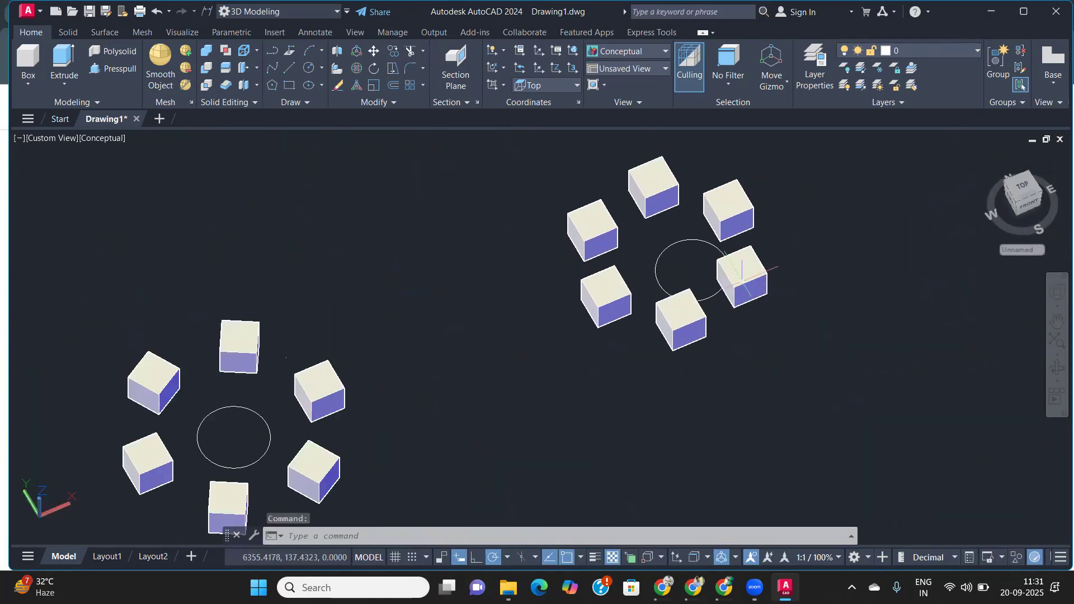
click(599, 295)
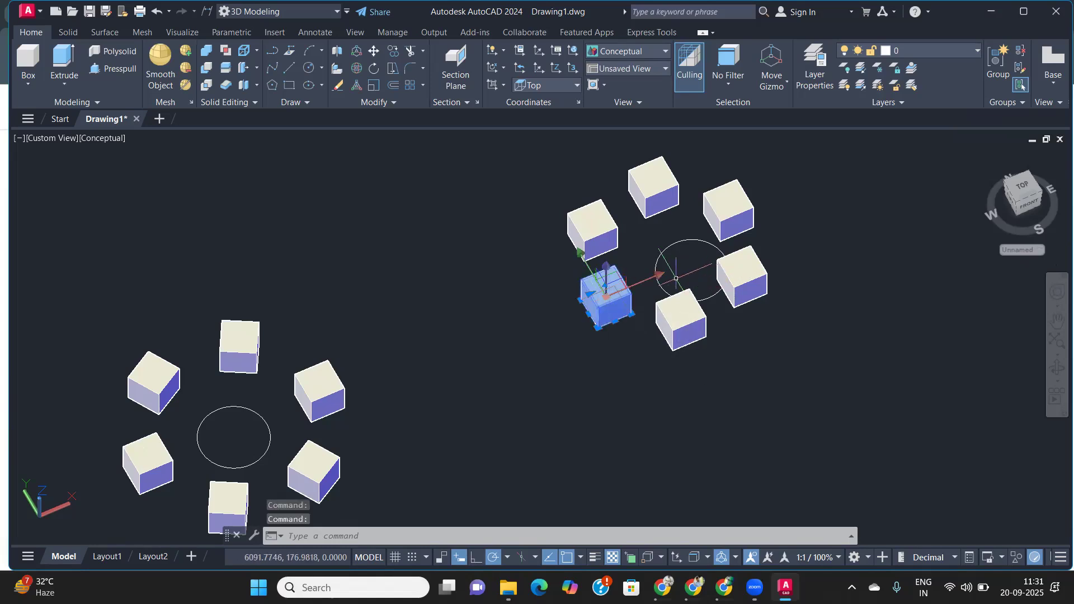
click(656, 280)
text(c)
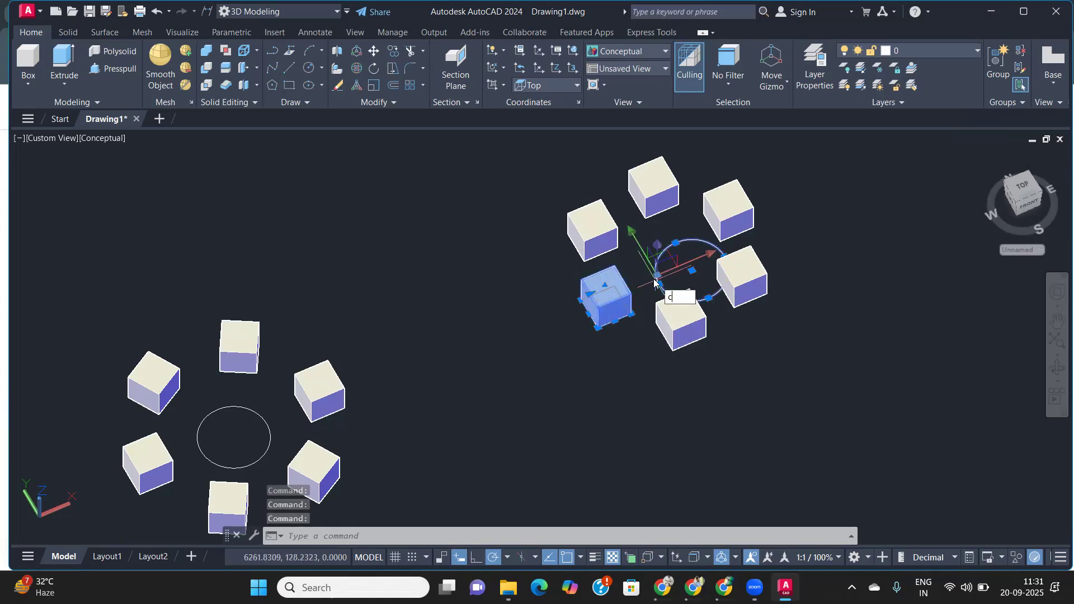
key(Return)
click(656, 278)
middle_drag(860, 254, 419, 326)
click(631, 256)
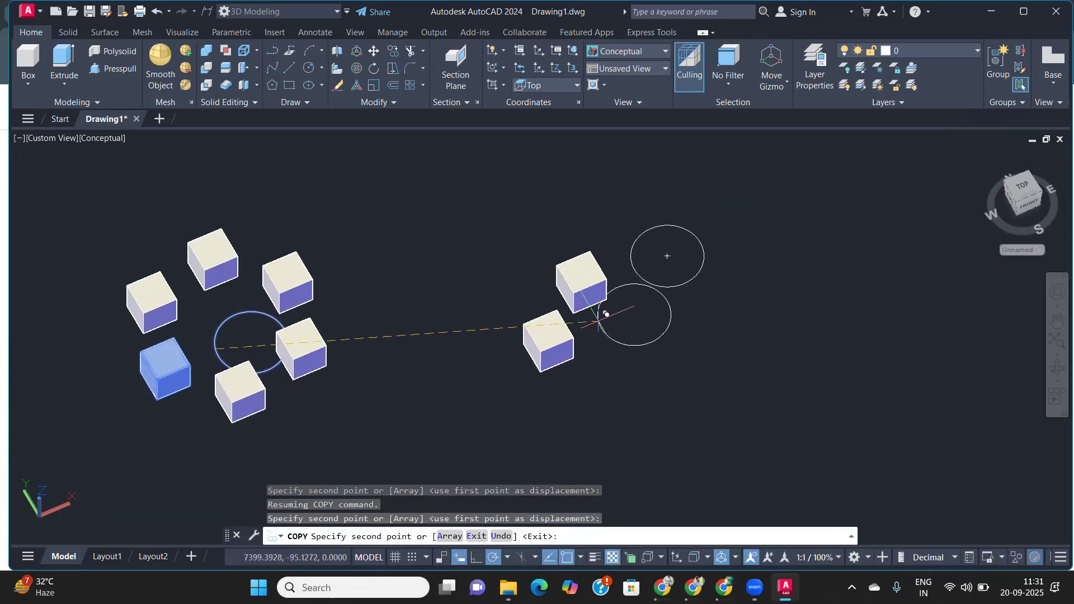
key(Return)
- Start a polar 3D array of the newly copied cube with 4 items
middle_drag(738, 323, 631, 342)
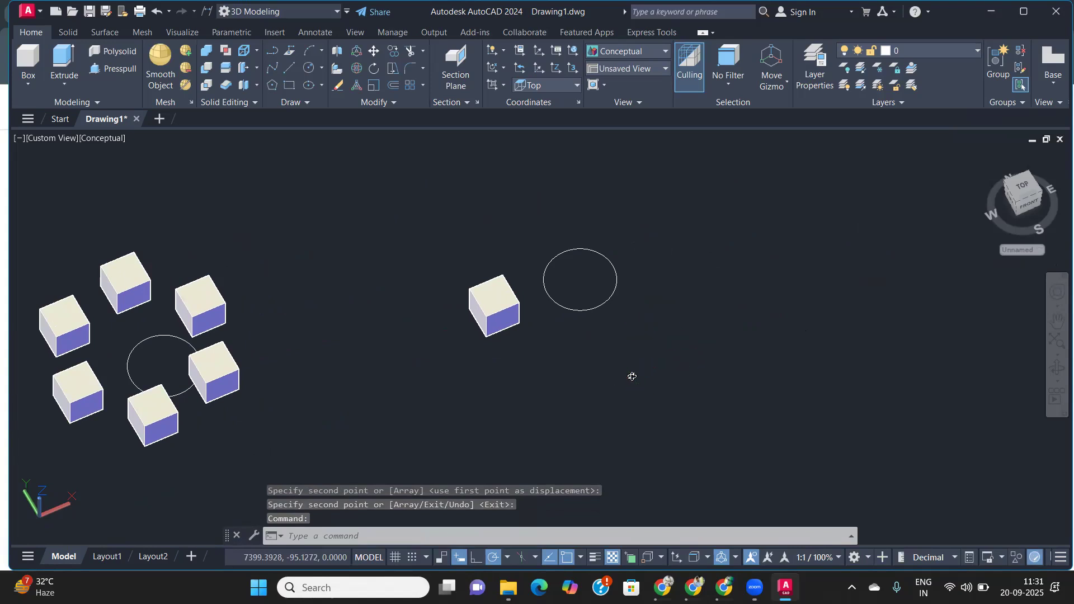
shift+middle_drag(632, 376, 617, 340)
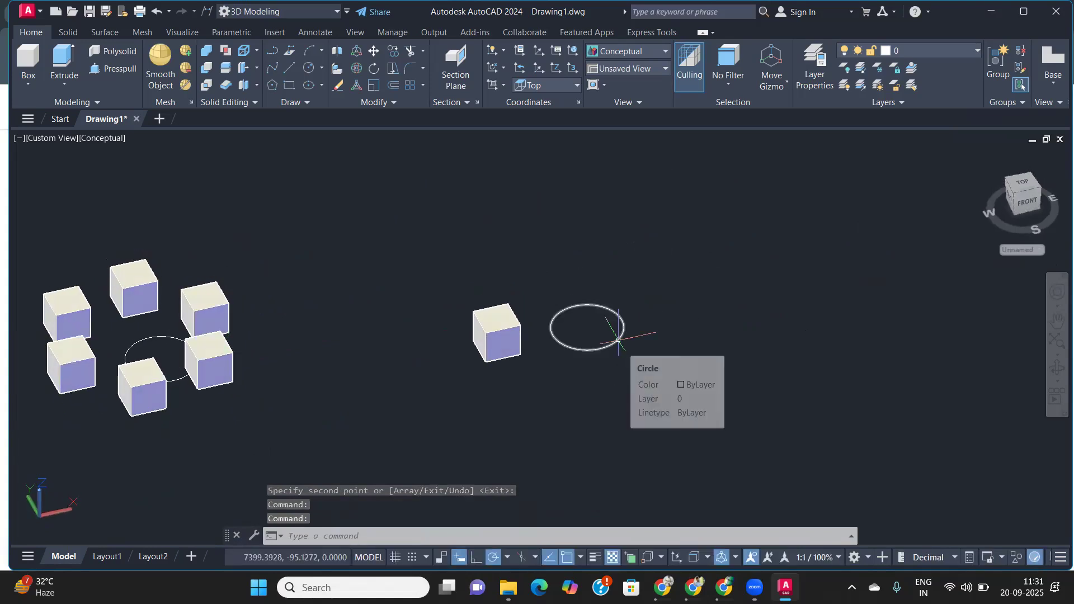
text(3darray)
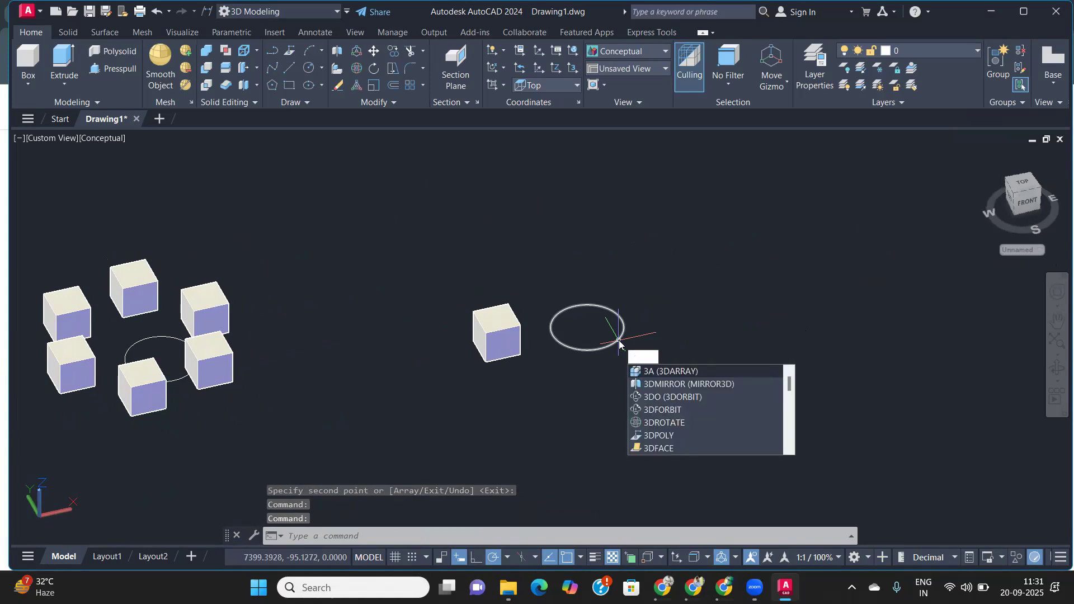
key(Return)
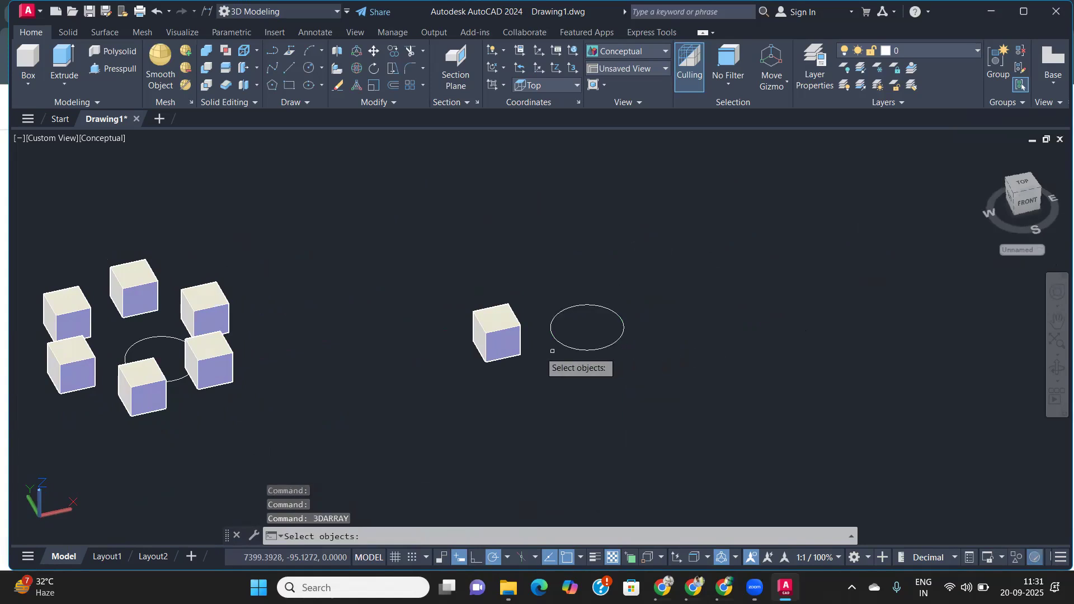
click(505, 347)
key(Return)
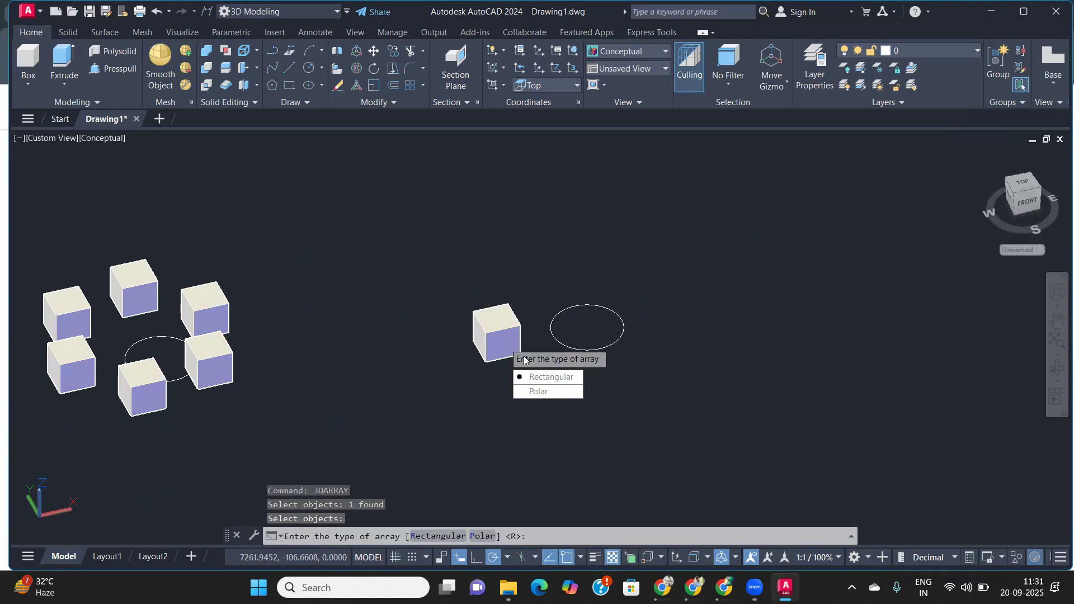
key(Return)
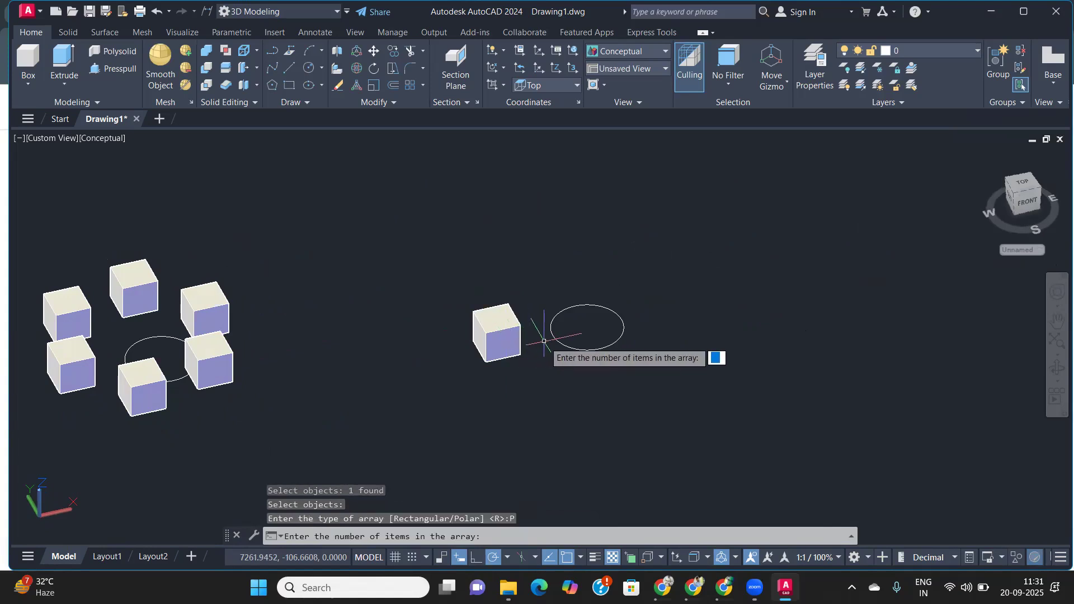
text(4)
key(Return)
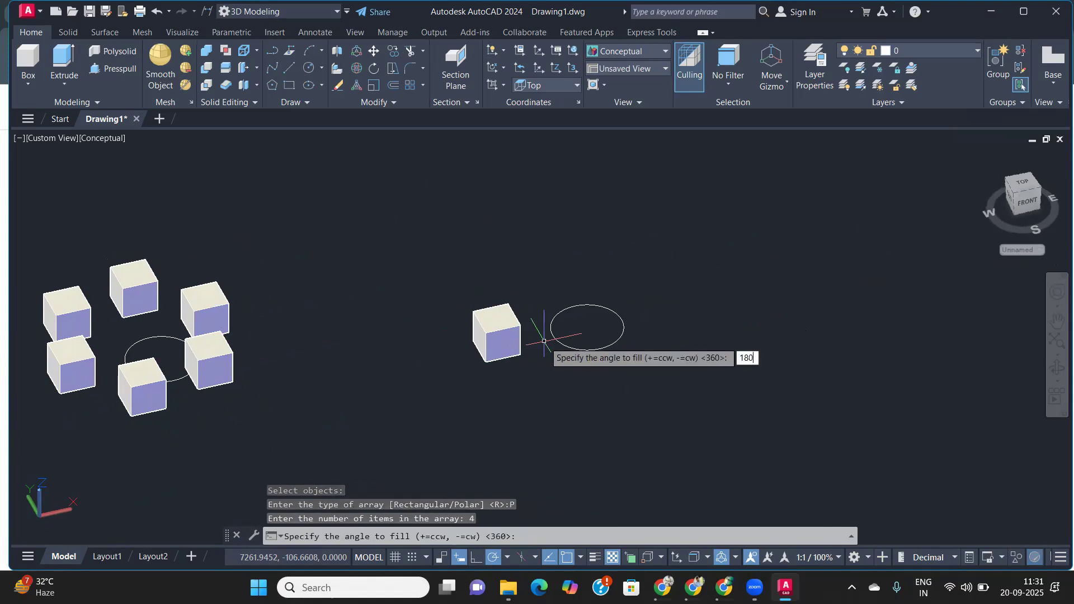
- Fill 180 degrees with rotated items about a vertical axis through the newly copied circle's centre
key(Return)
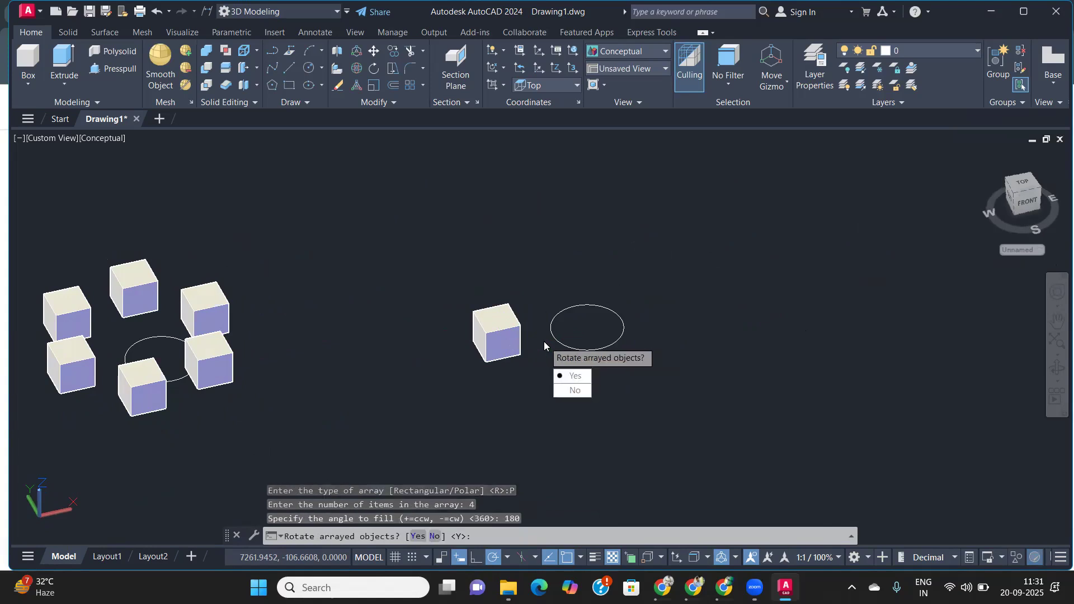
click(575, 376)
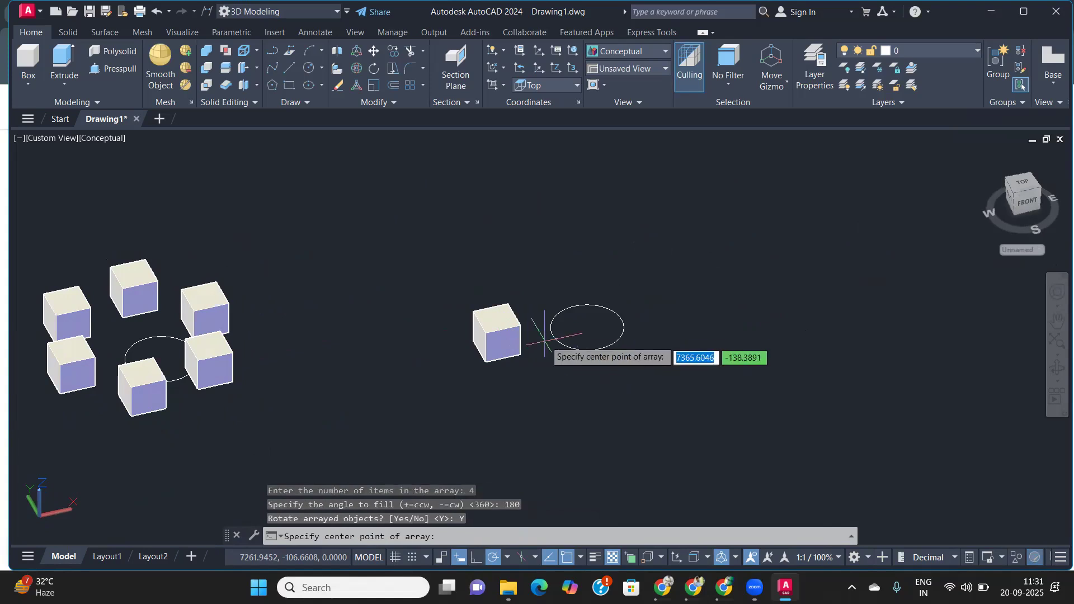
click(587, 327)
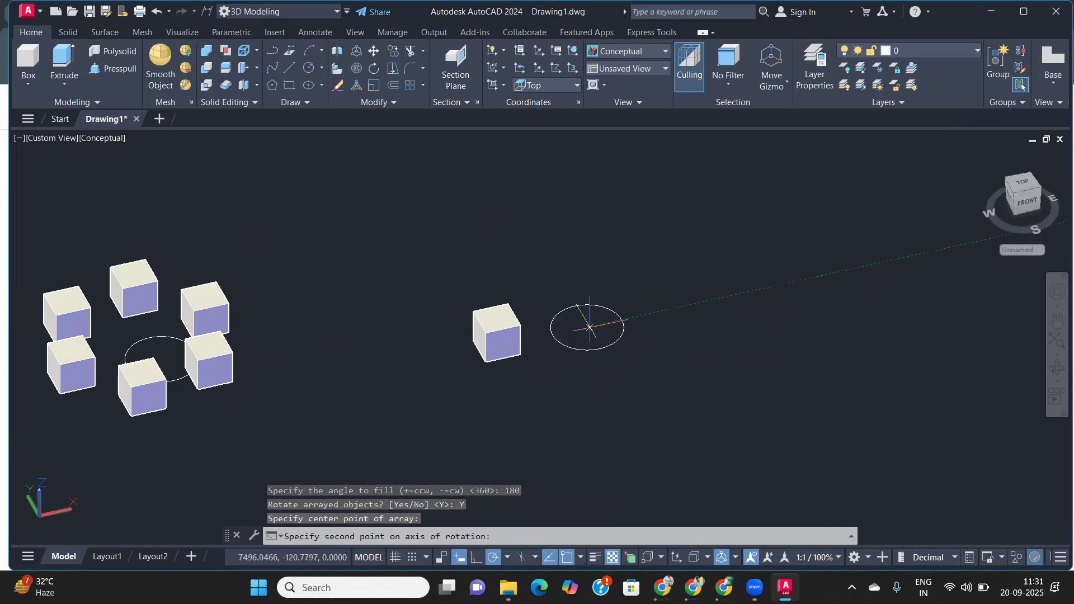
click(588, 221)
- Examine the 180-degree polar array and compare its cube layout with the two 360-degree arrays
shift+middle_drag(594, 296, 510, 358)
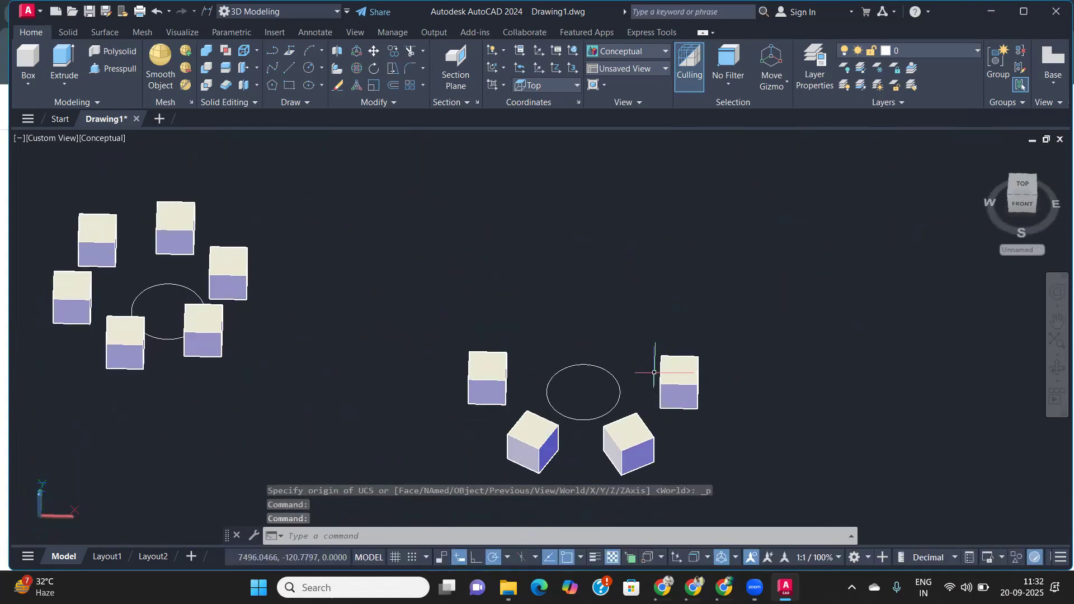
scroll(528, 336, down, 4)
middle_drag(507, 358, 678, 368)
scroll(494, 359, up, 1)
scroll(493, 358, down, 3)
scroll(492, 357, up, 2)
scroll(492, 356, down, 3)
middle_drag(490, 355, 164, 365)
scroll(168, 366, up, 5)
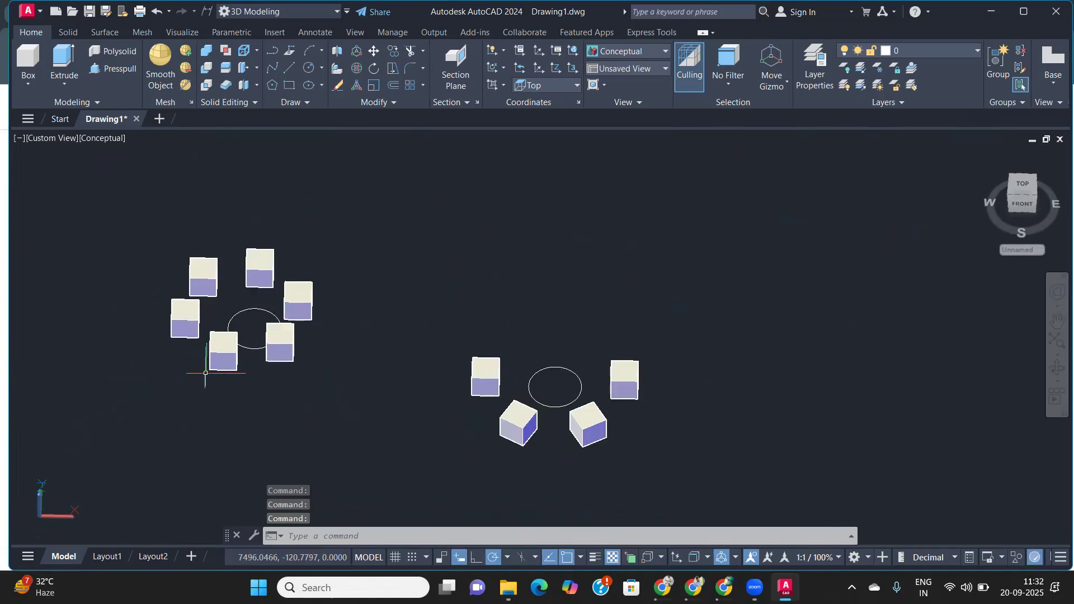
scroll(368, 359, down, 2)
scroll(368, 359, down, 2)
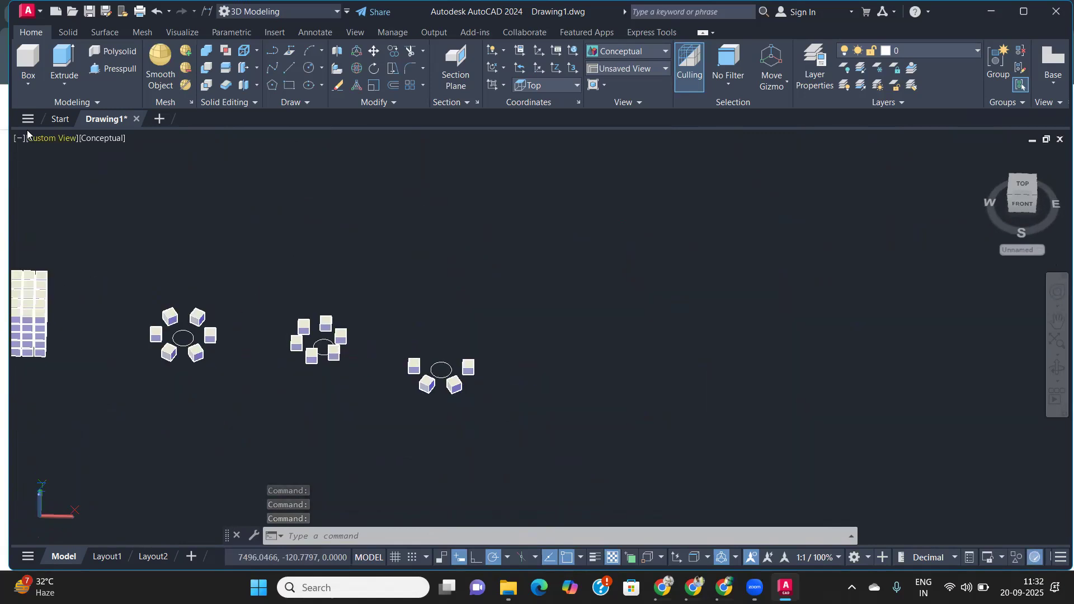
- Switch to the Top view and draw a circle of radius 200 in the empty area north of the arrays
click(57, 139)
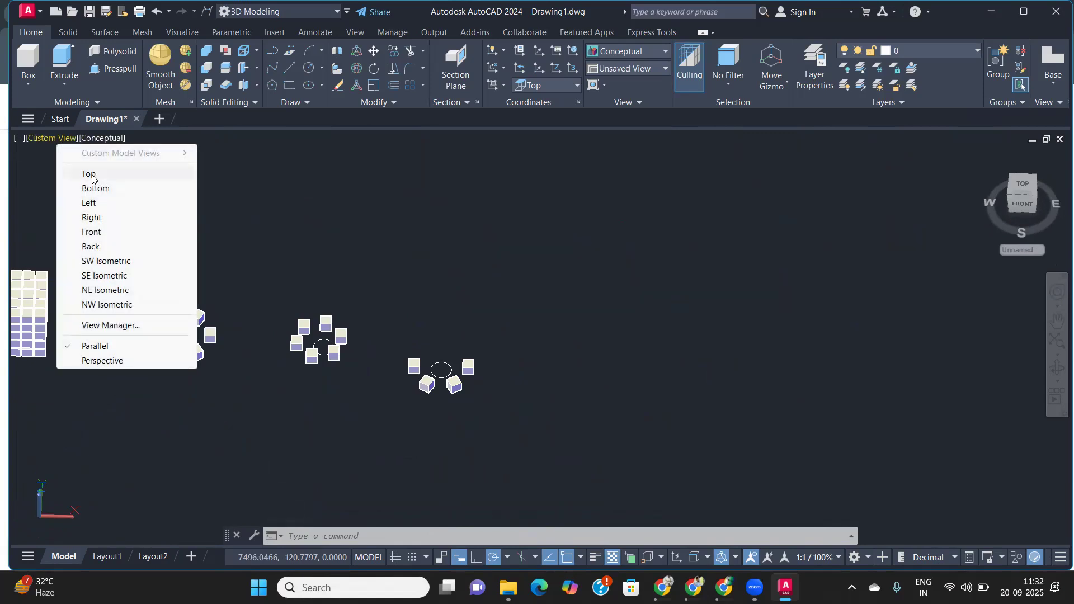
click(90, 175)
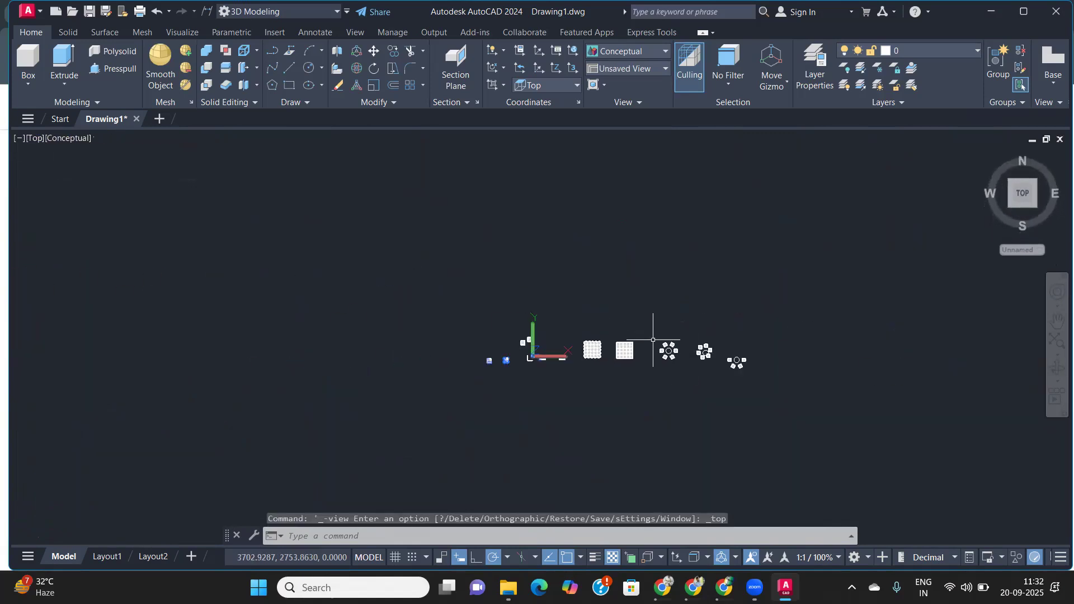
middle_drag(523, 372, 276, 426)
scroll(587, 325, up, 2)
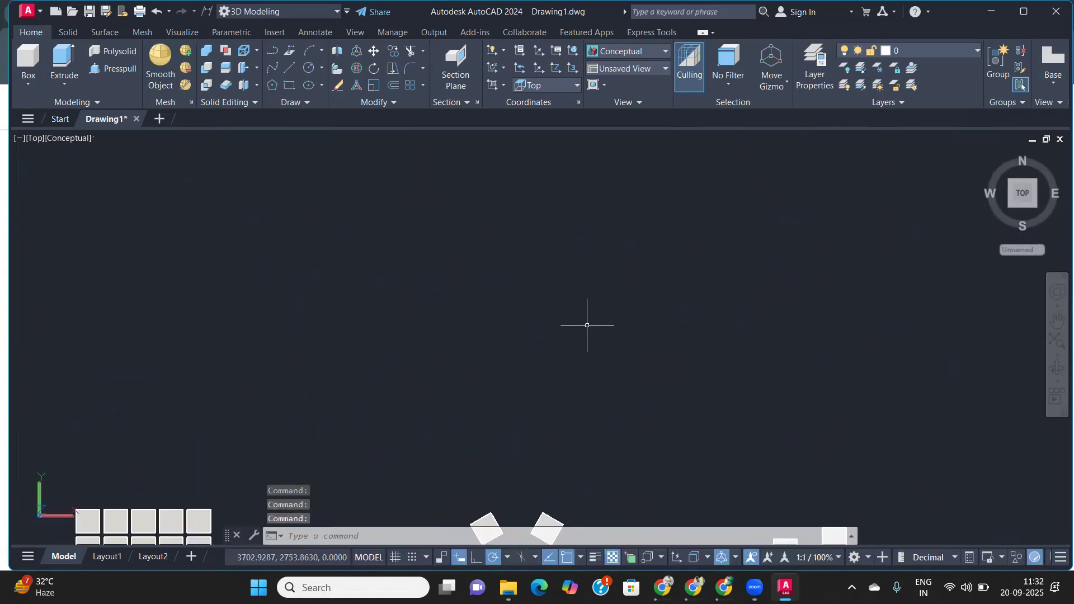
text(c)
key(Return)
click(569, 276)
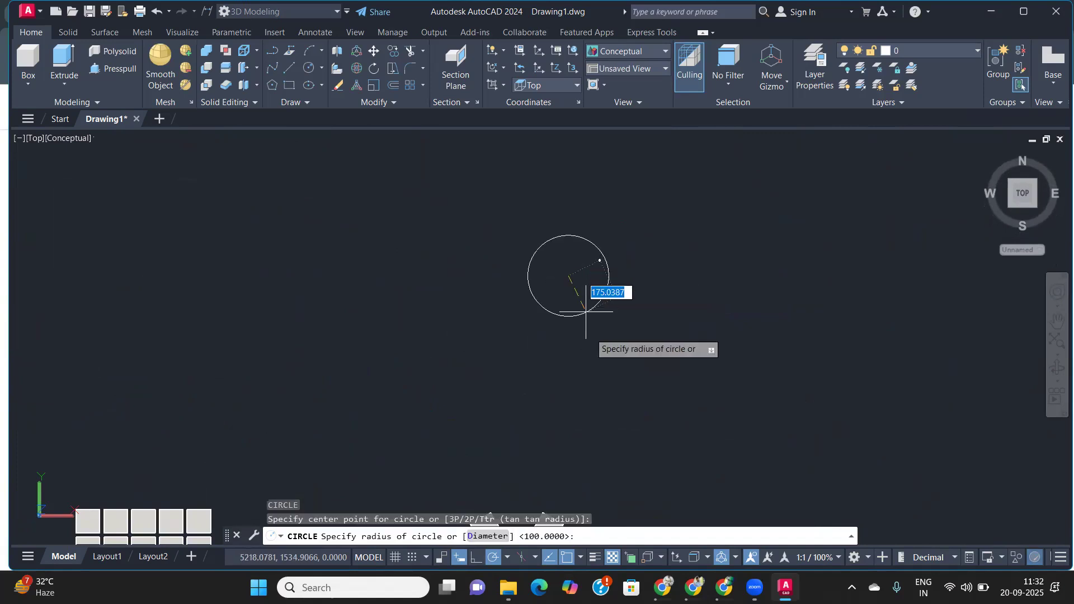
text(200)
key(Return)
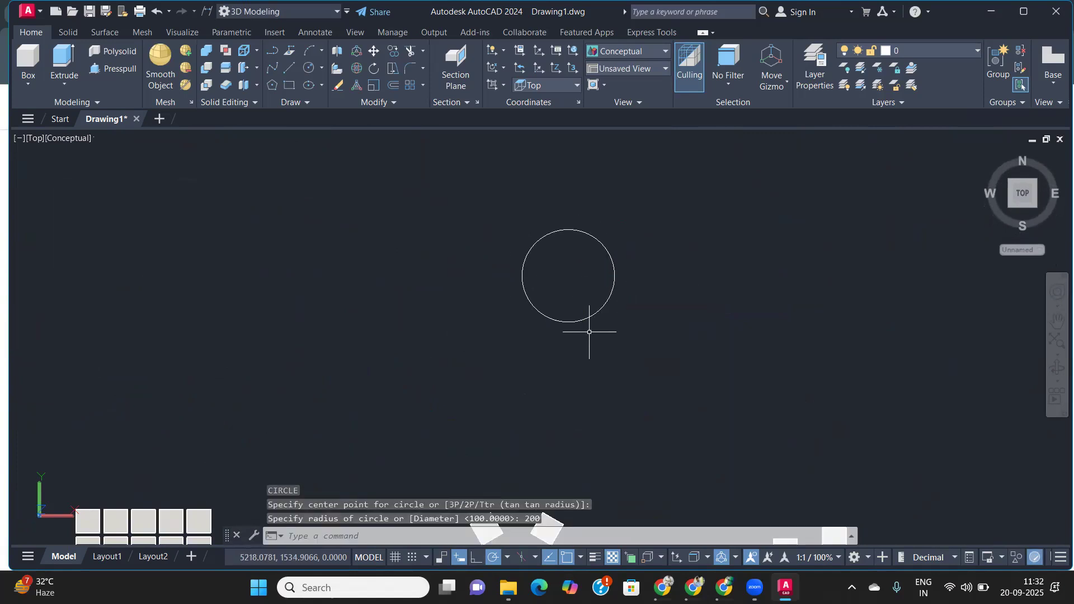
- Draw a concentric circle of radius 30 at the centre of the 200-radius circle
scroll(564, 229, up, 3)
middle_drag(561, 291, 477, 290)
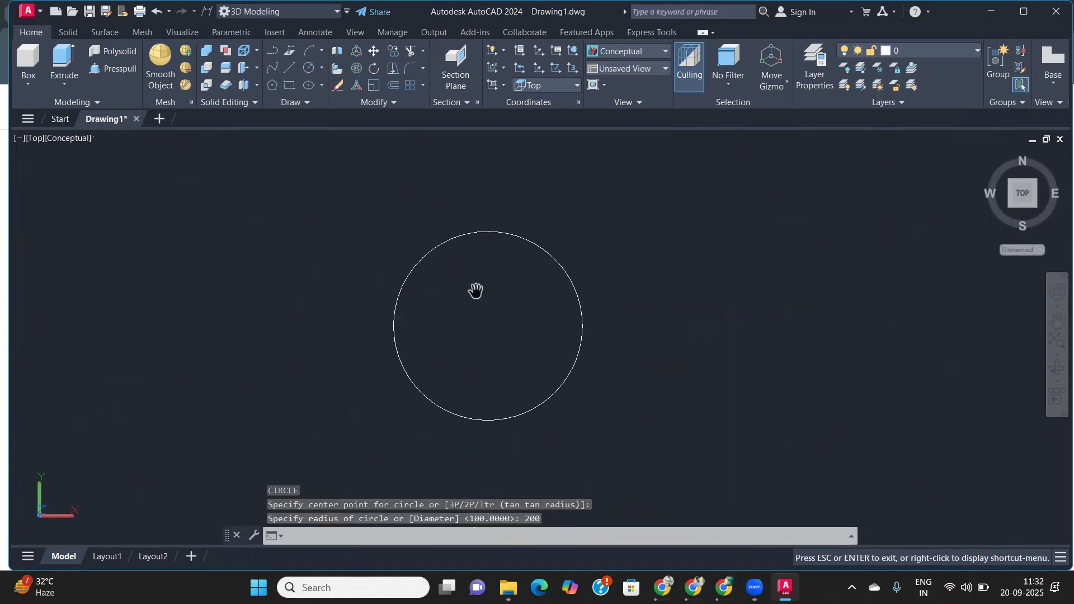
key(Return)
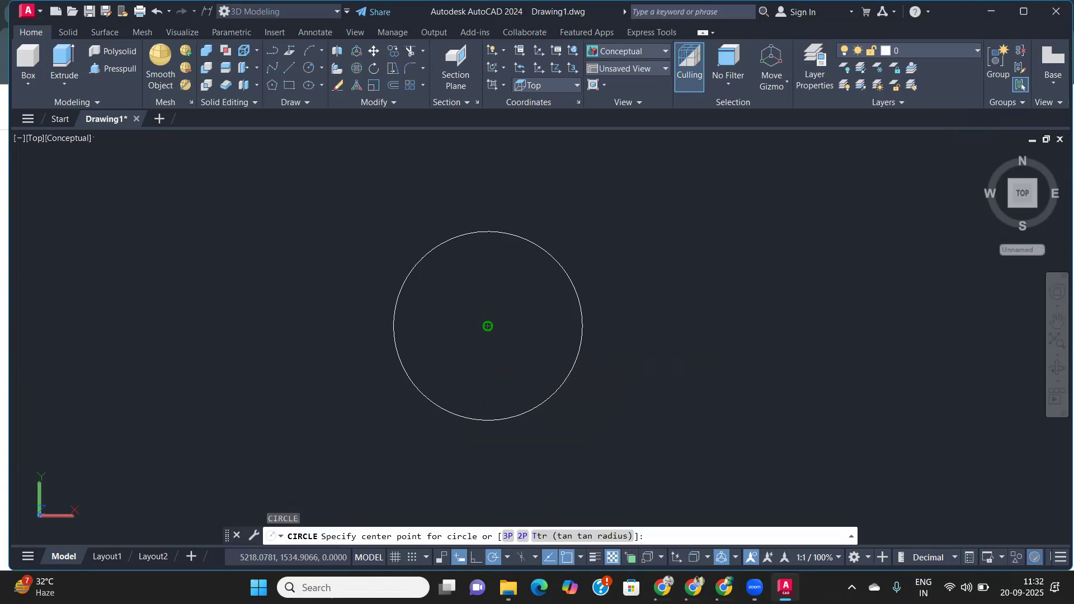
click(488, 326)
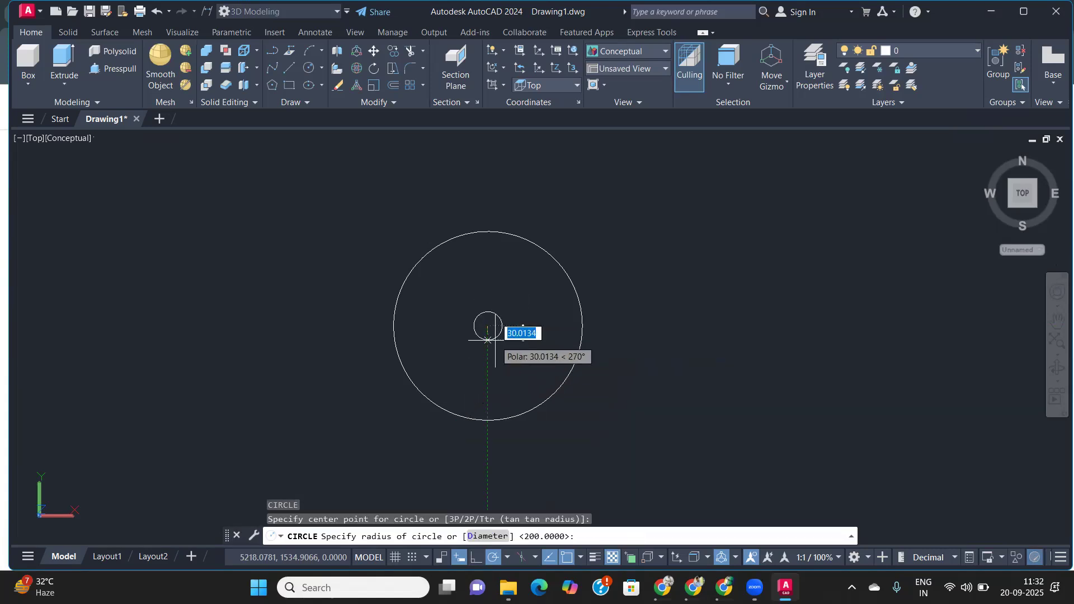
click(480, 312)
click(480, 318)
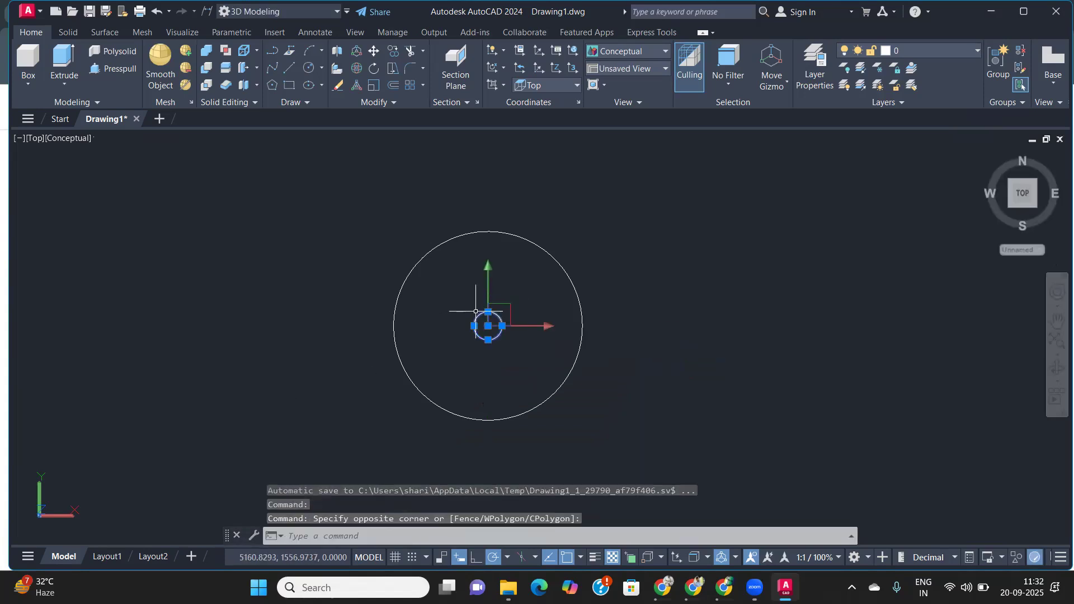
key(Escape)
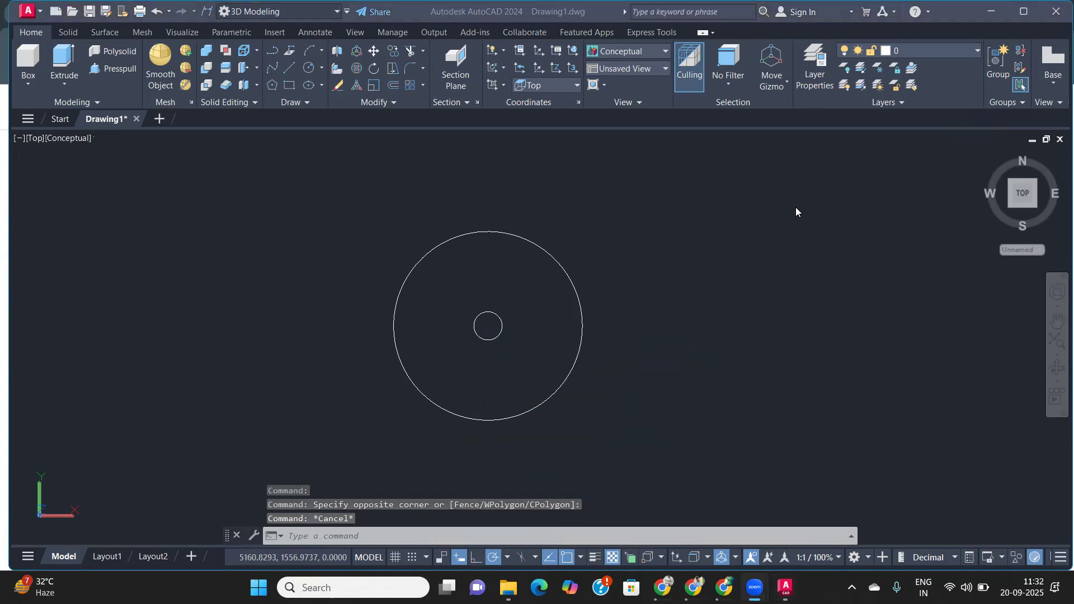
- Draw a circle of radius 20 inside the large circle, centred about 116 units directly north of its centre
click(487, 354)
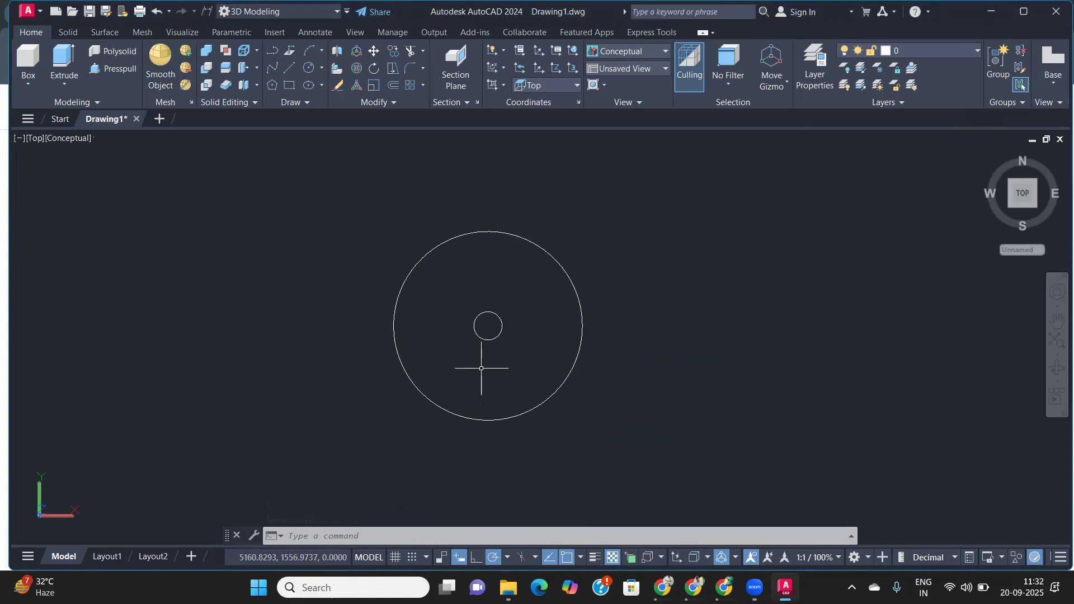
key(Return)
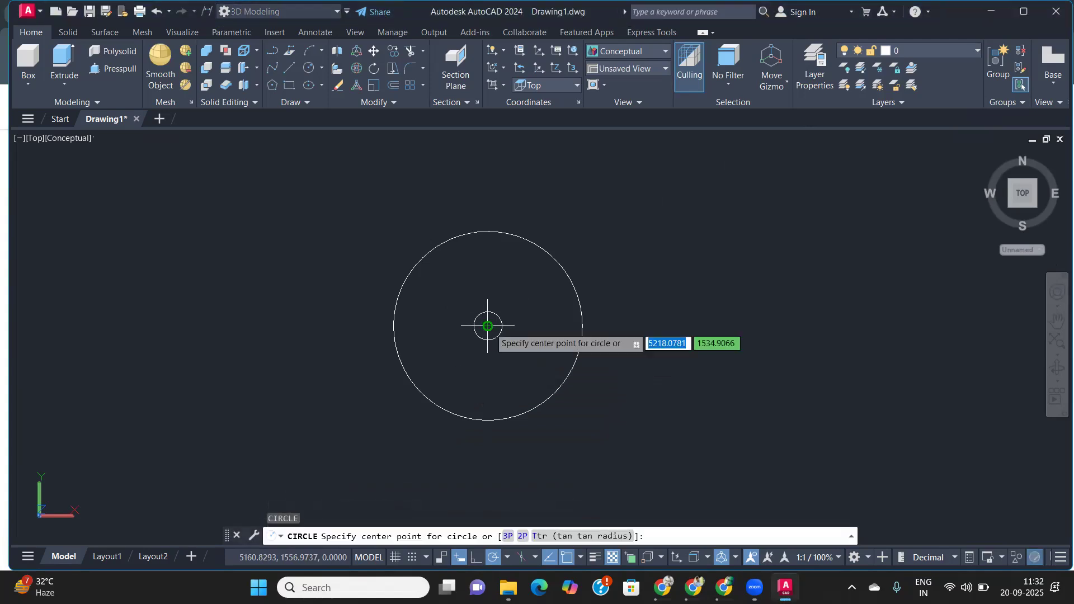
click(488, 271)
text(20)
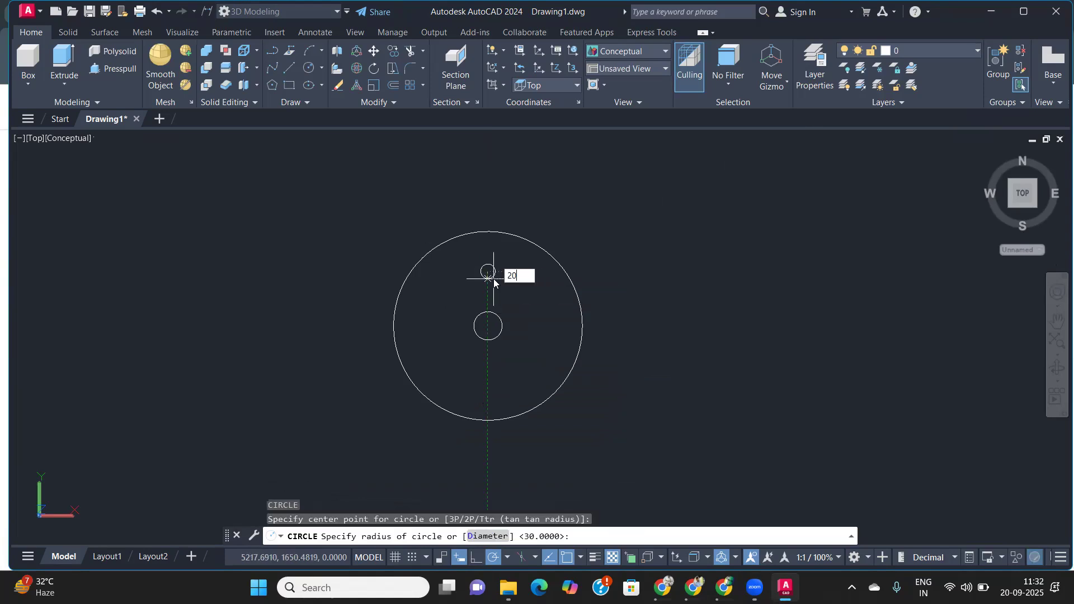
key(Return)
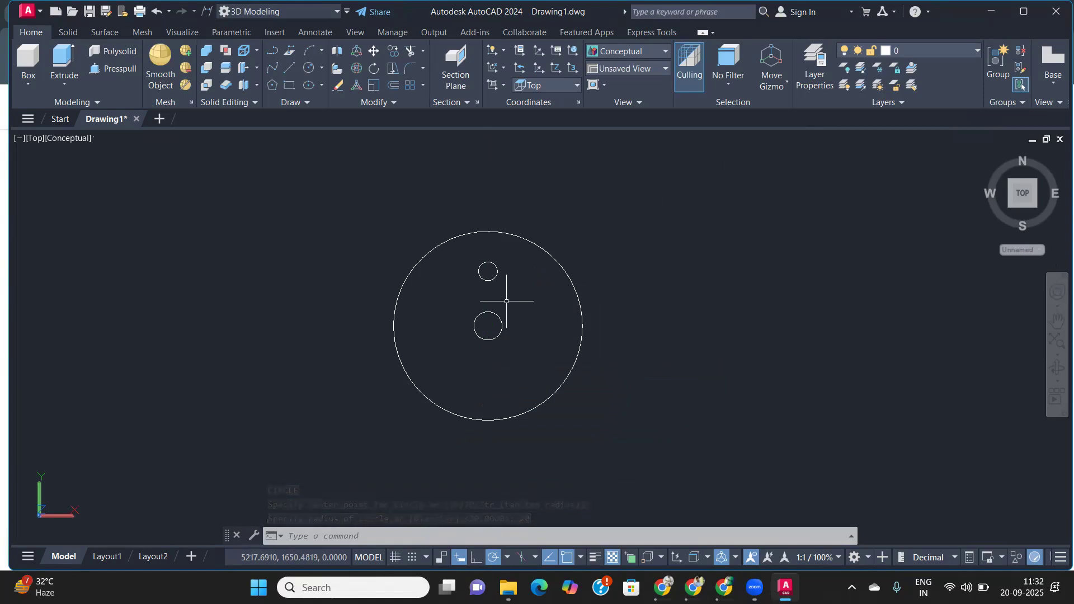
- Draw a circle of radius 12 concentric with the 20-radius circle
scroll(485, 261, up, 5)
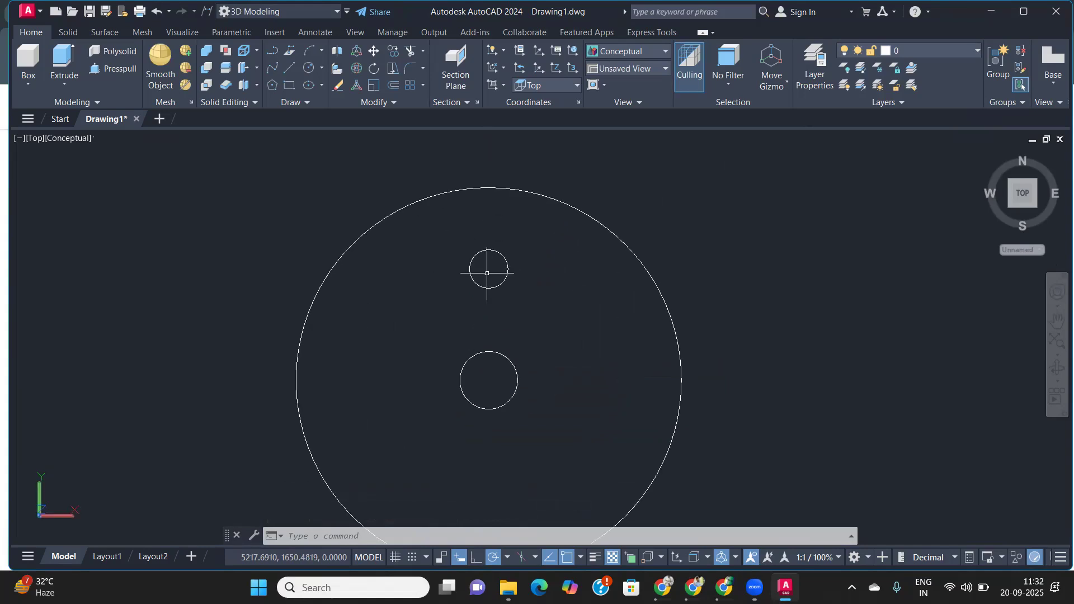
text(c)
key(Return)
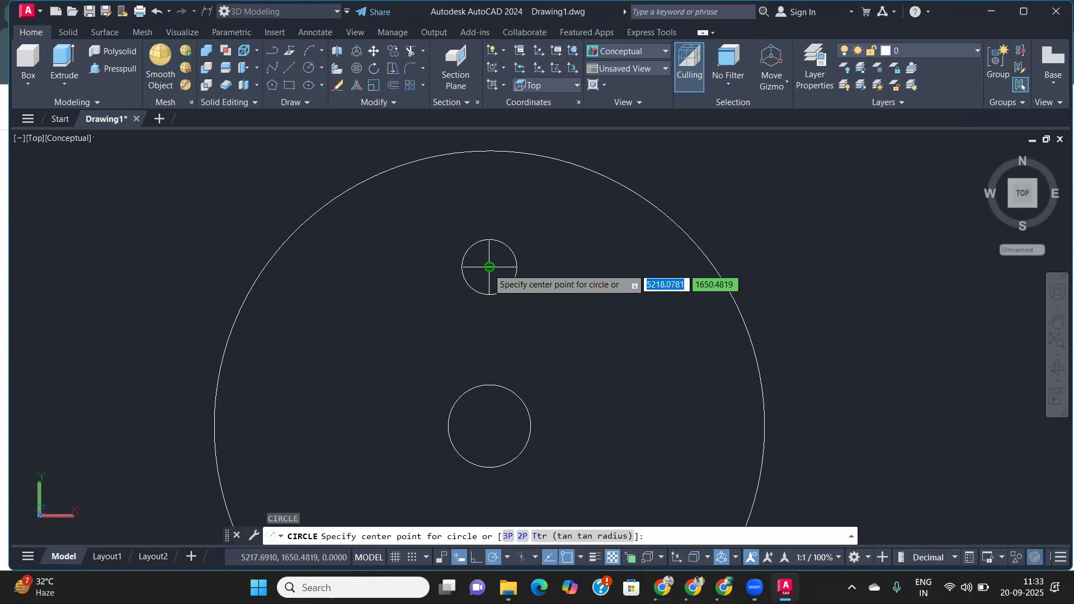
click(489, 267)
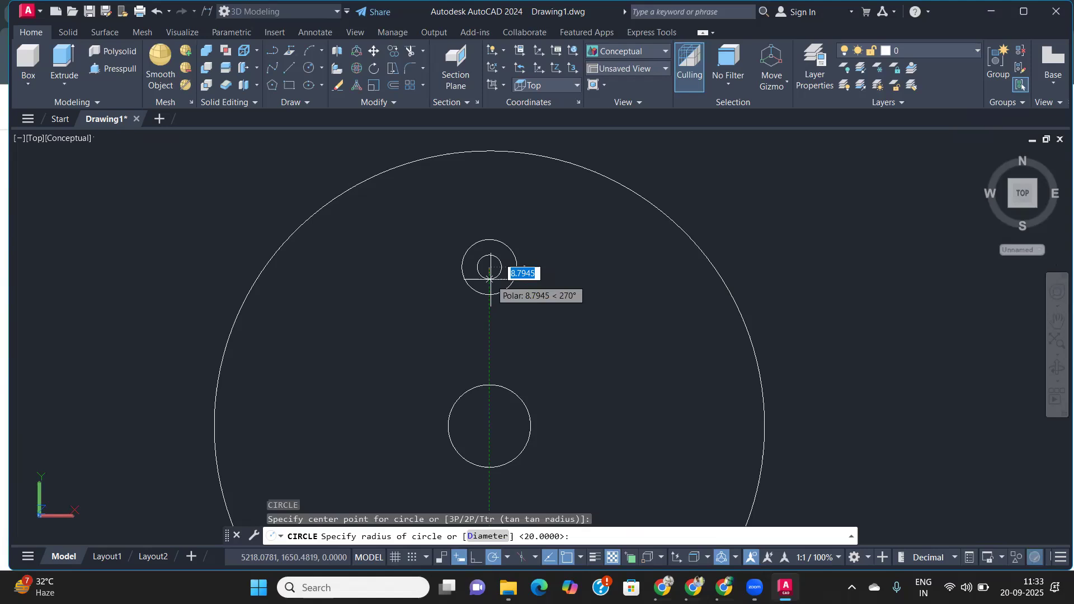
text(12)
key(Return)
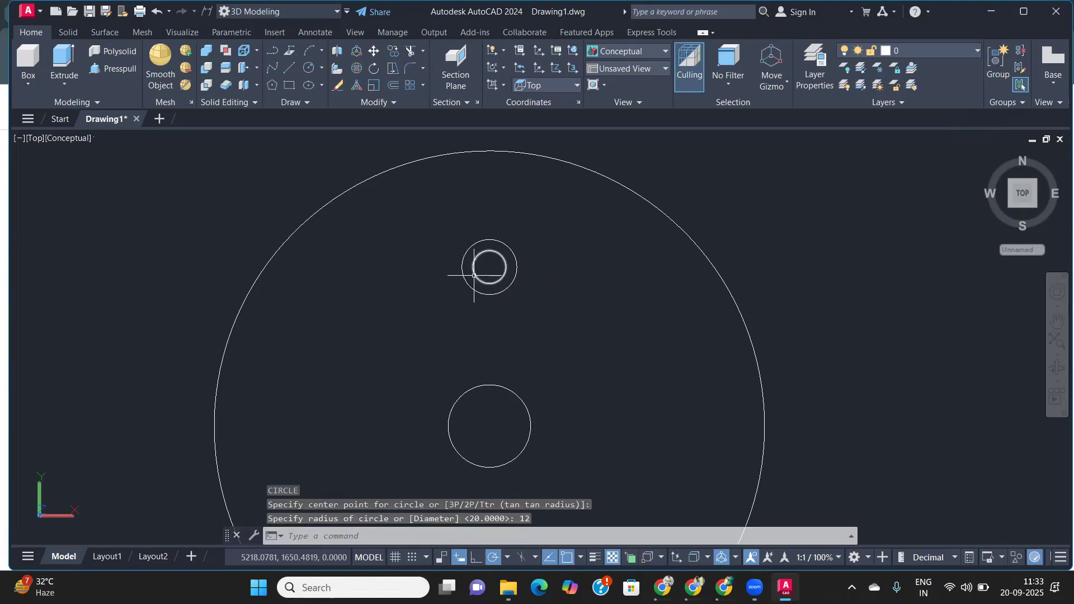
scroll(476, 323, down, 4)
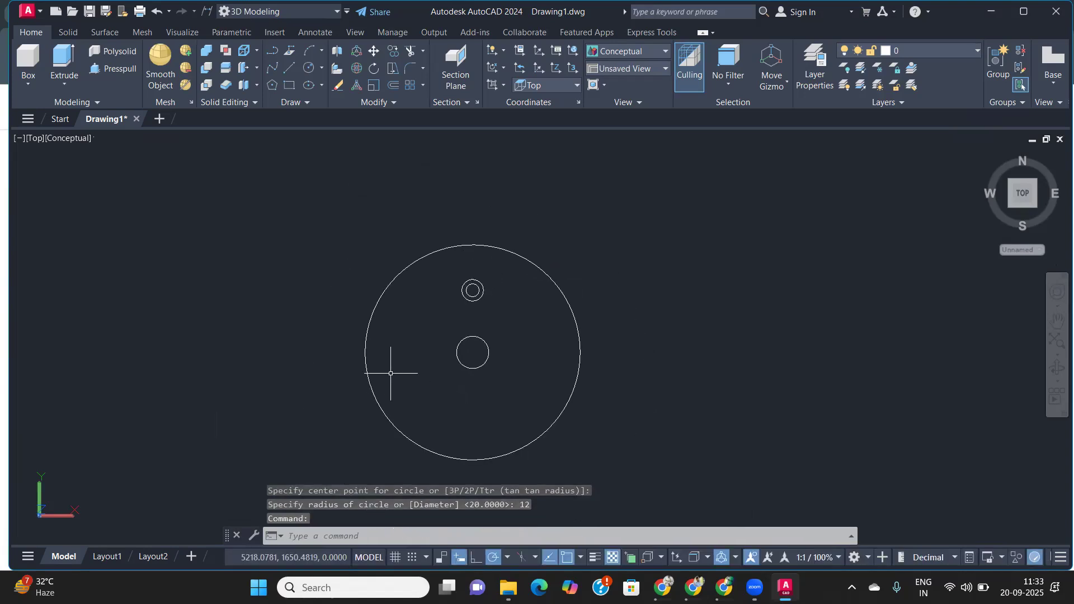
- Switch to the SW Isometric view and extrude the large outer circle downward 80 units into a solid disc
click(34, 138)
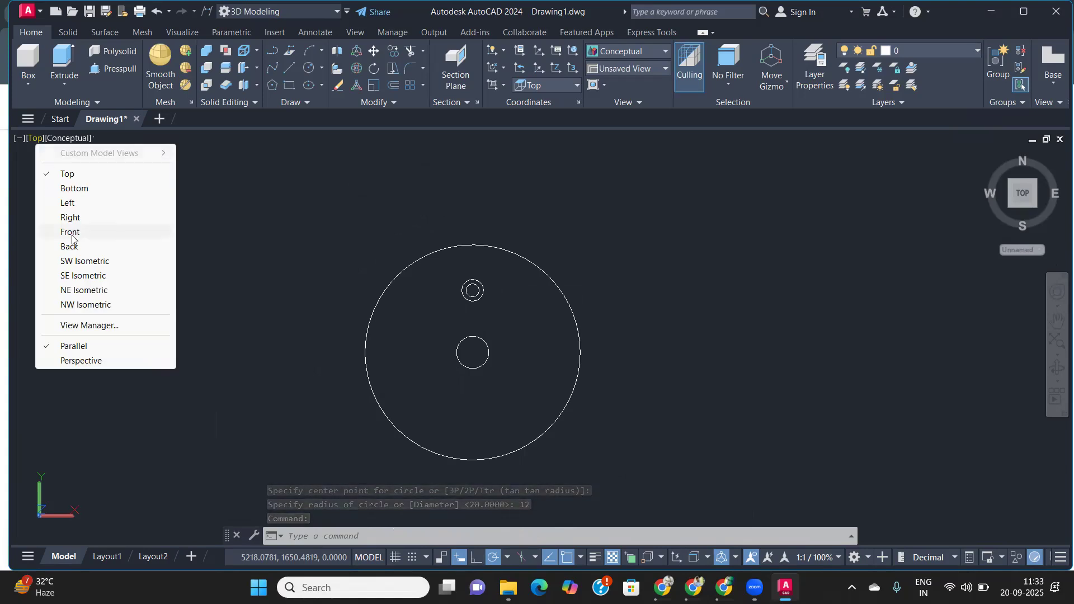
click(85, 261)
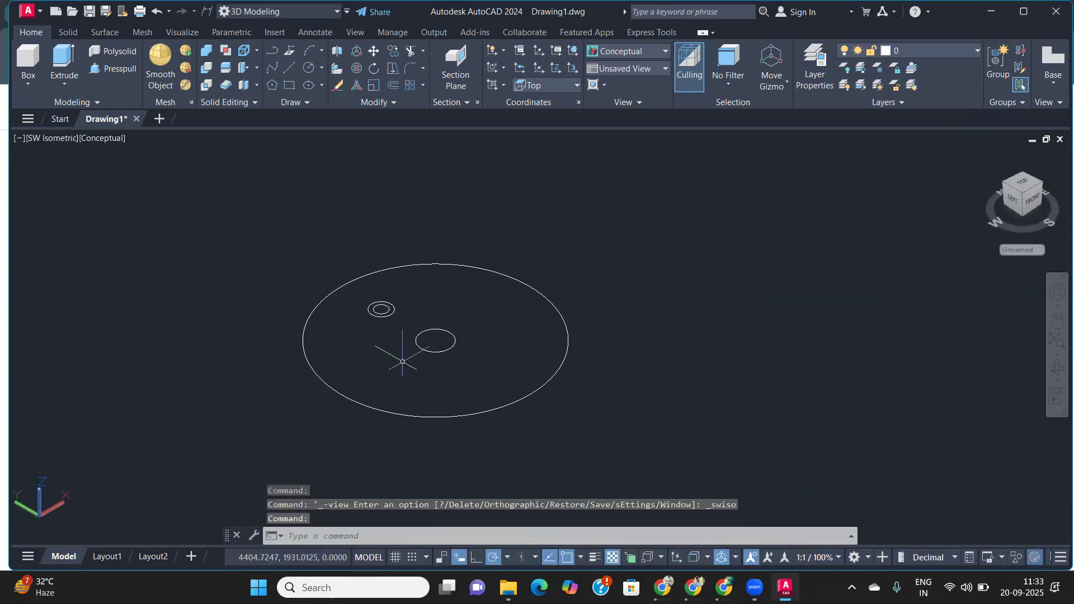
click(65, 62)
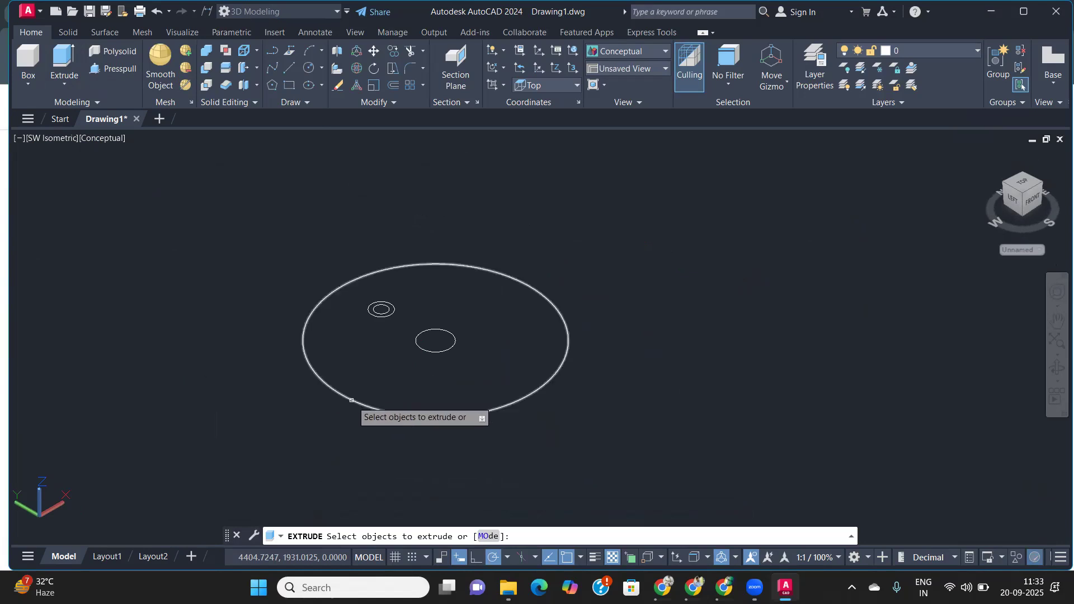
click(351, 408)
key(Return)
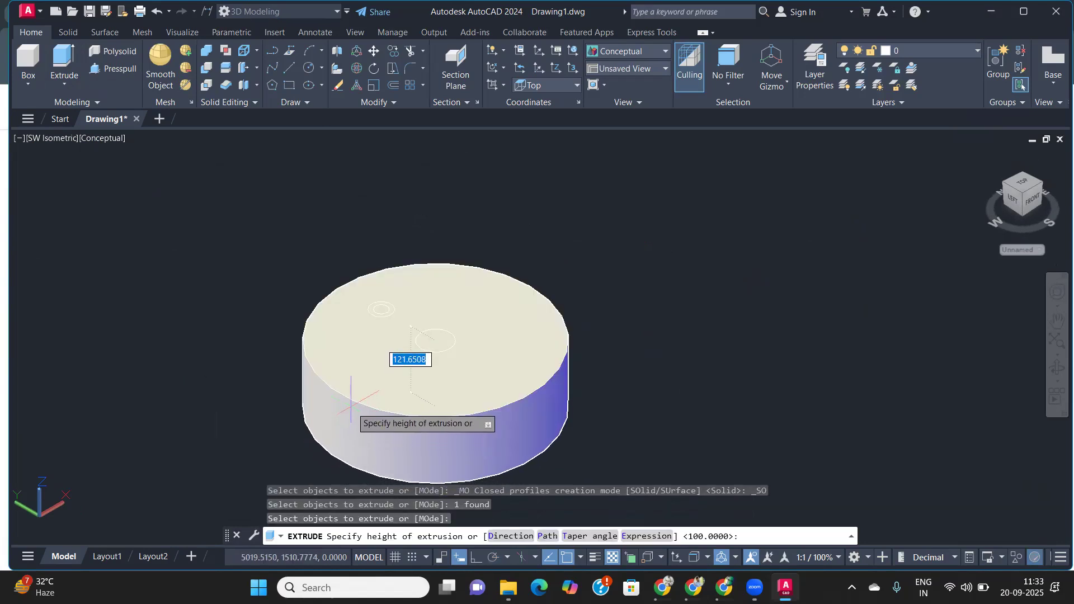
text(80)
key(Return)
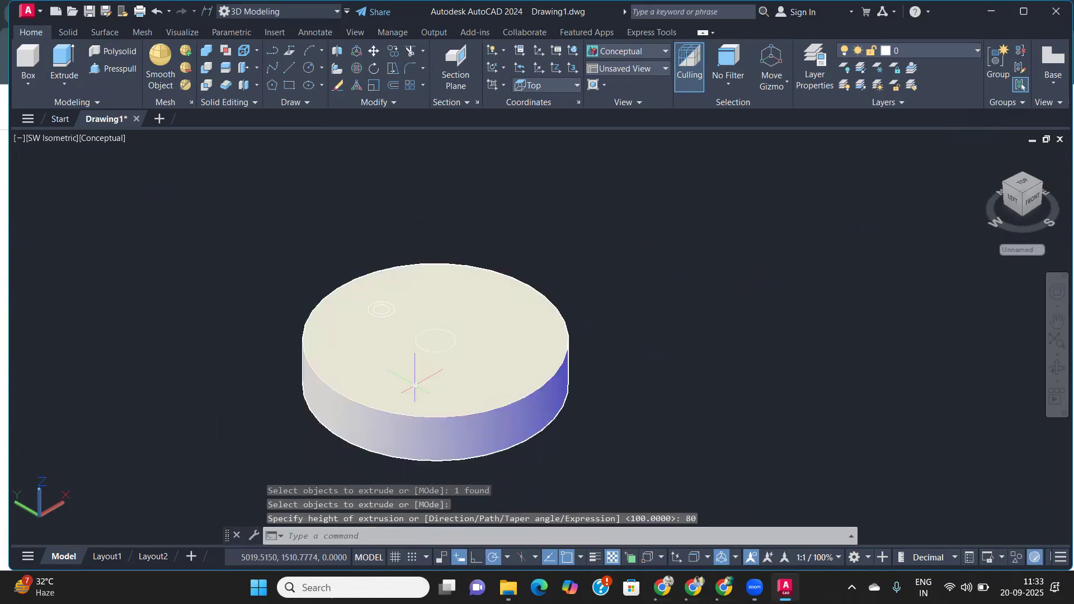
- Presspull the 30-radius centre circle downward through the disc to cut a central hole
scroll(459, 356, up, 3)
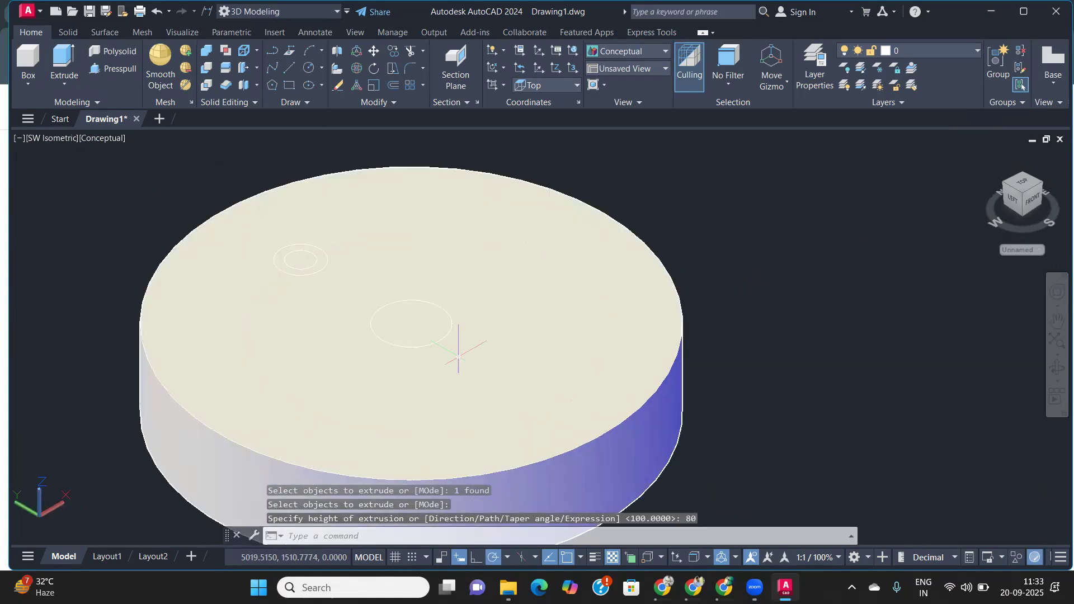
click(127, 70)
click(393, 328)
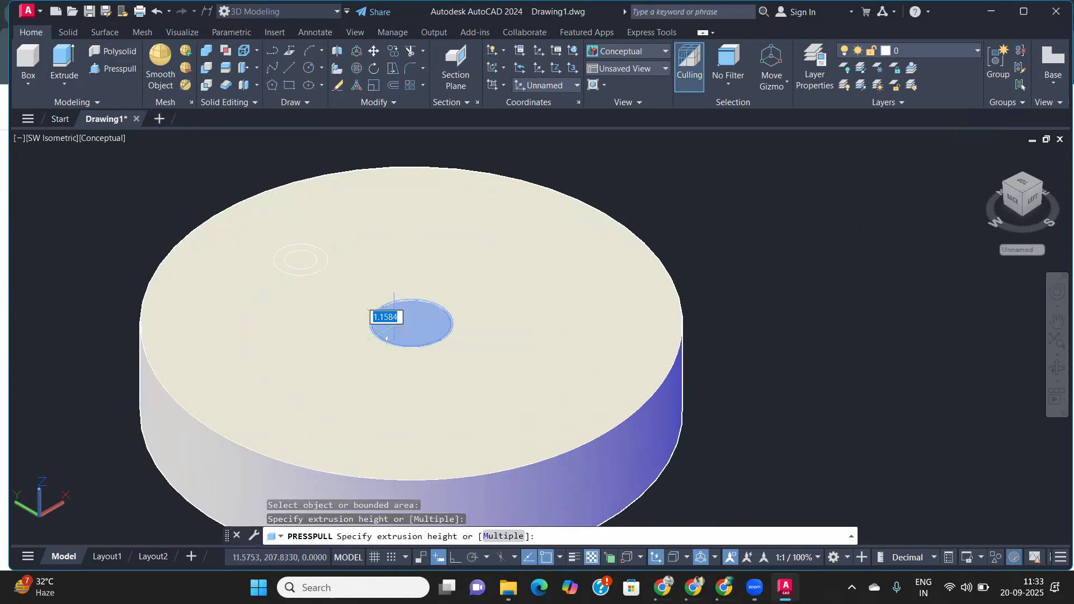
middle_drag(394, 442, 449, 483)
click(412, 454)
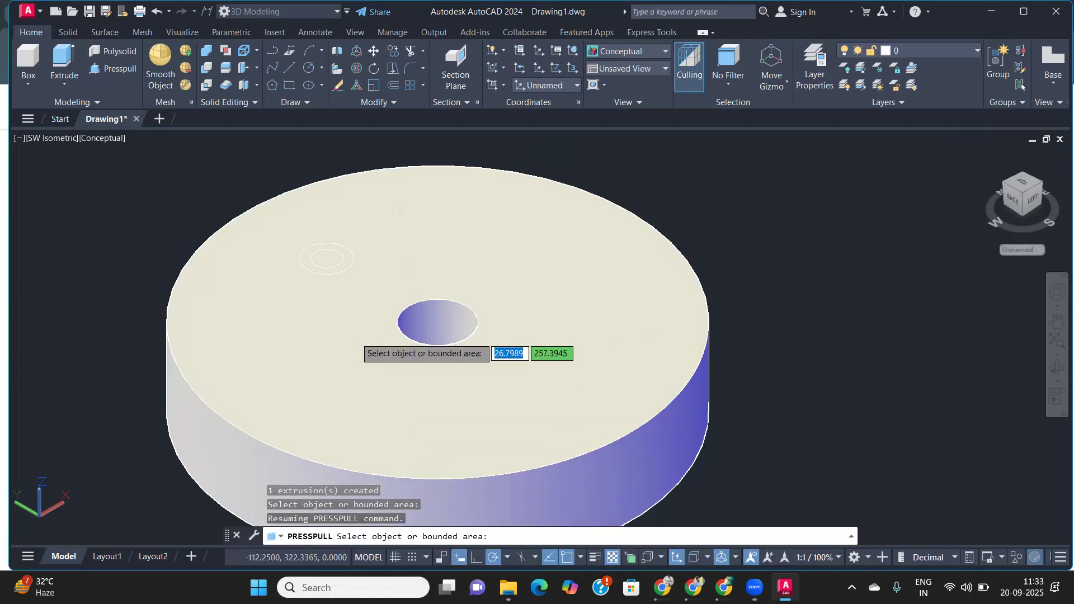
- Presspull the ring between the 20- and 12-radius circles upward 150 units to form a hollow tube on the disc
scroll(339, 268, up, 3)
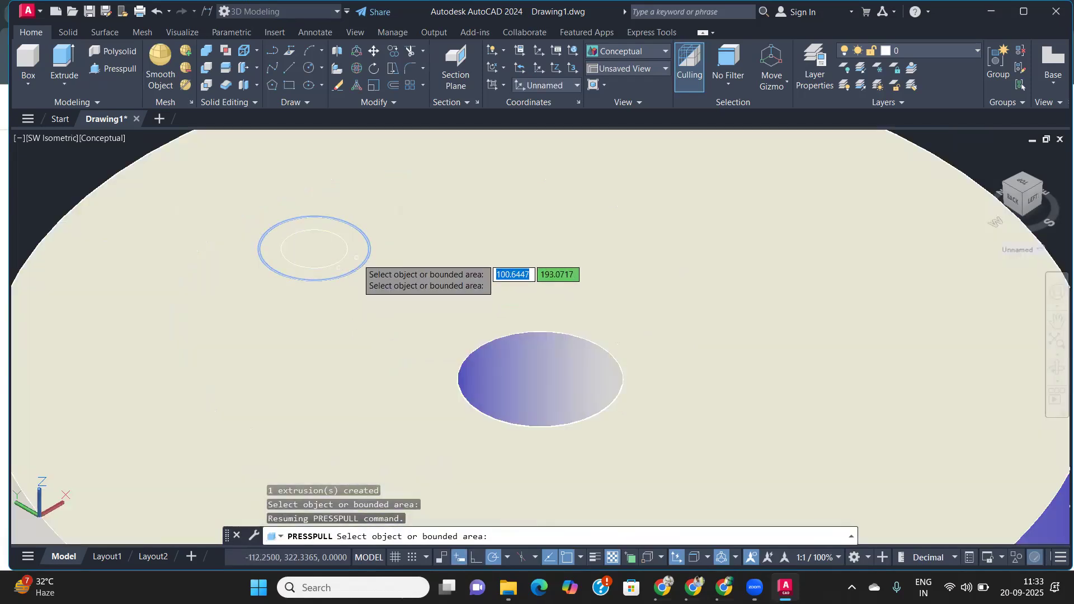
click(338, 268)
middle_drag(362, 214, 351, 353)
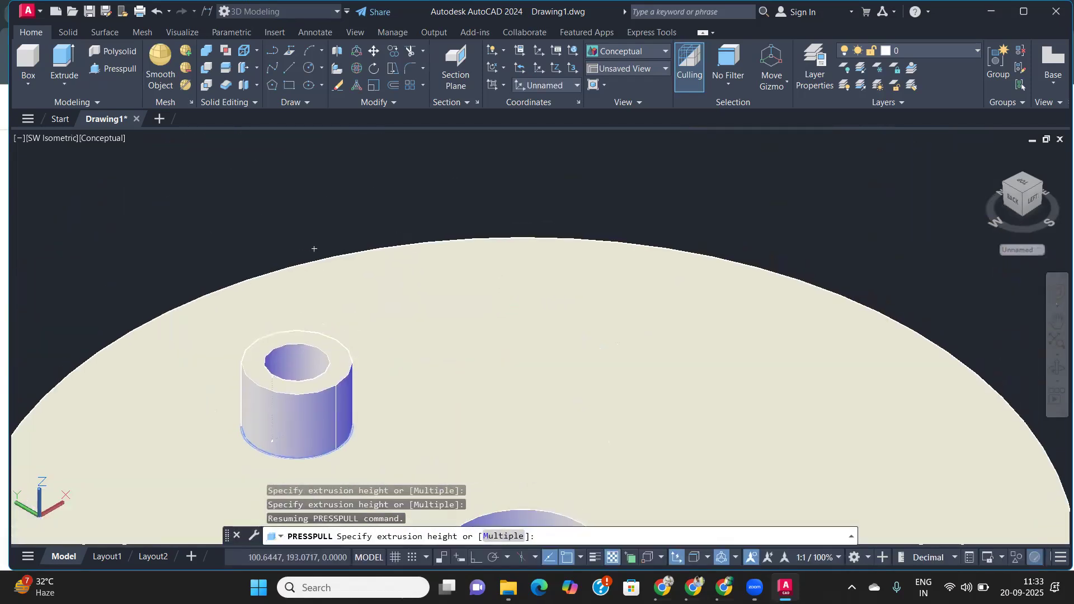
key(F12)
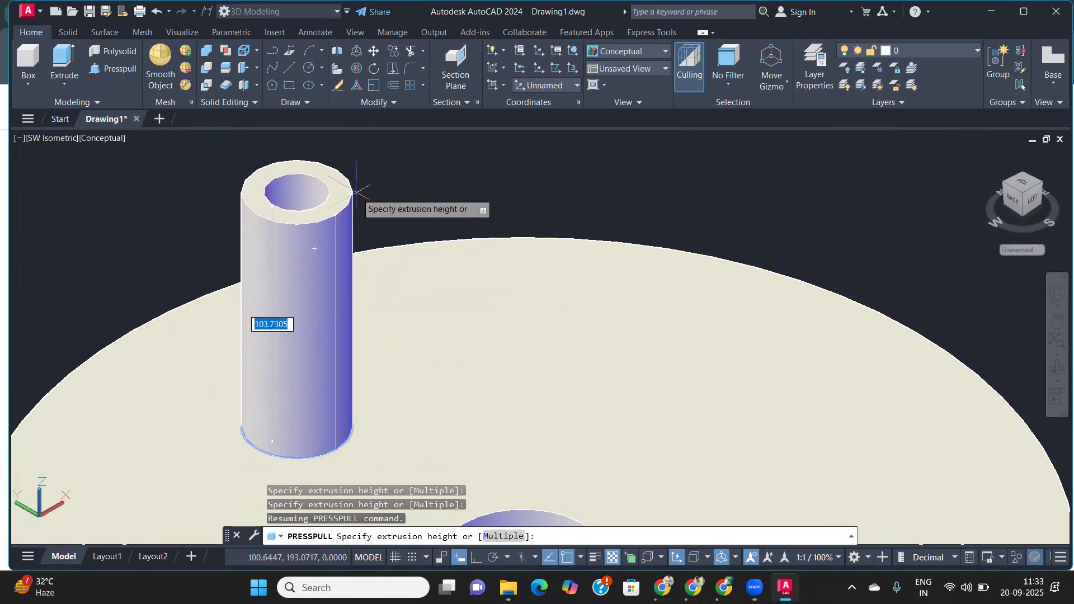
text(15)
key(Return)
key(Return)
scroll(377, 203, down, 4)
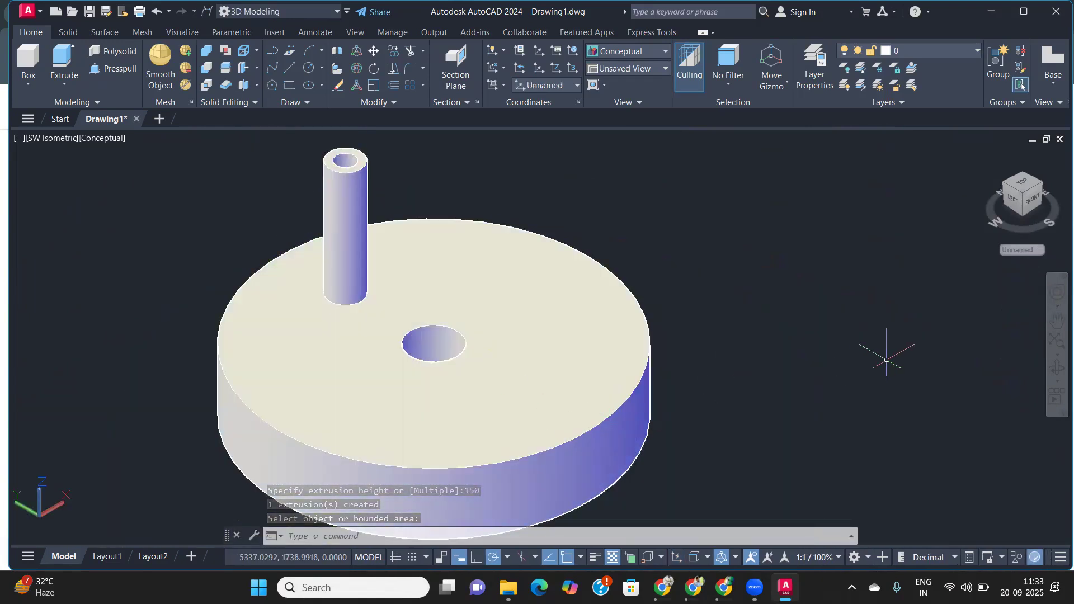
- Select the whole disc-and-tube model and explode it into separate surfaces
middle_drag(507, 350, 514, 348)
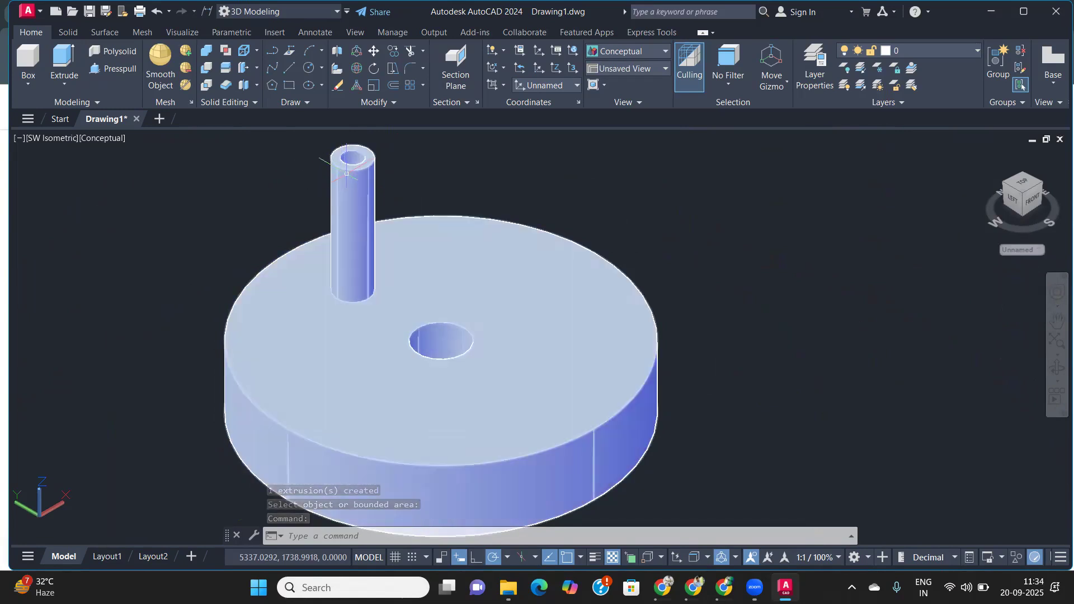
click(354, 183)
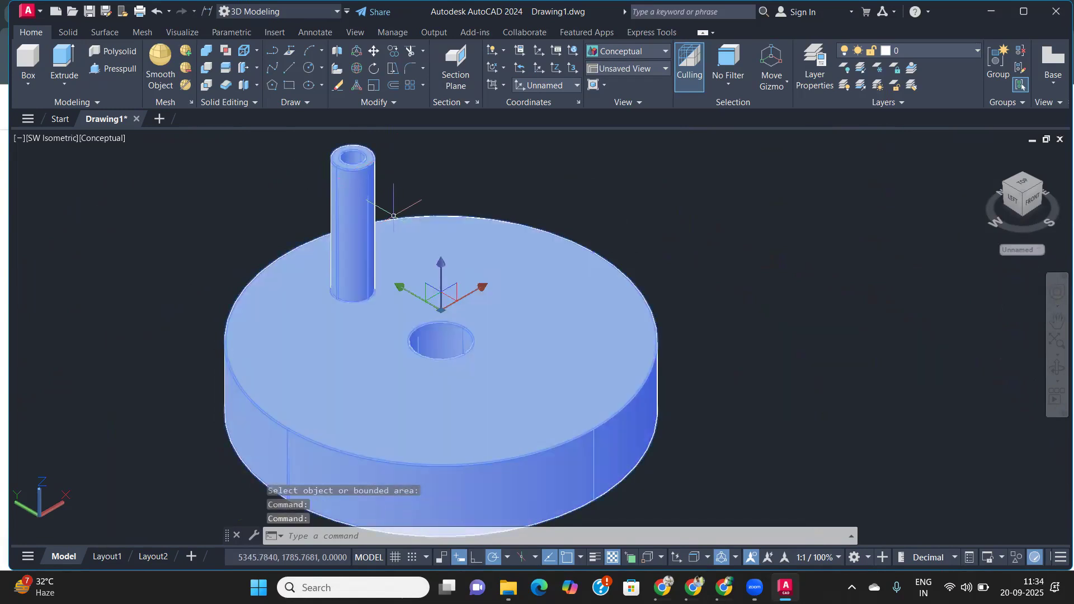
key(Escape)
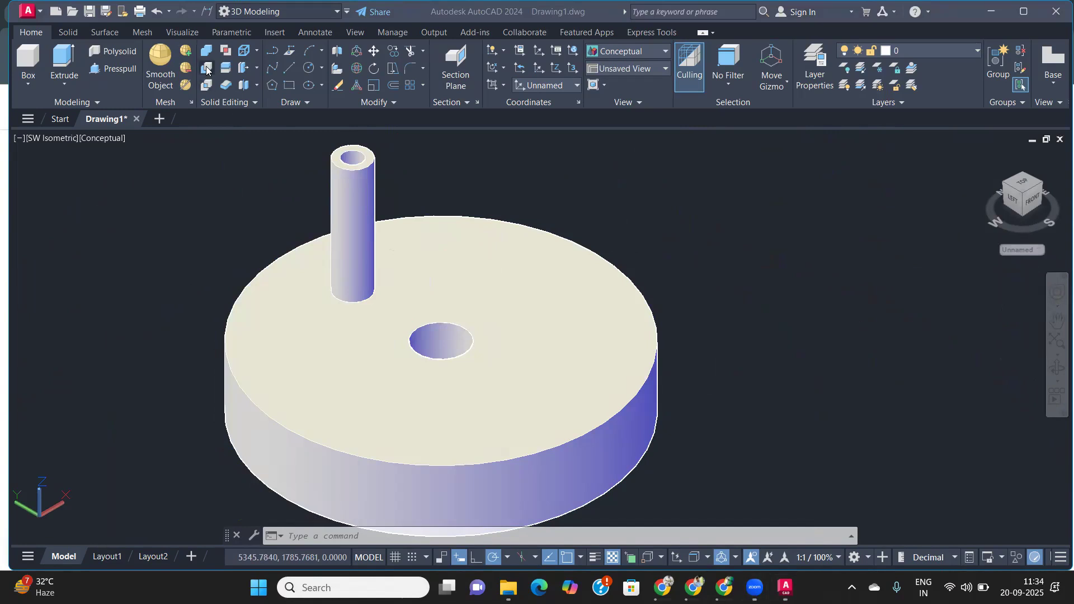
click(353, 236)
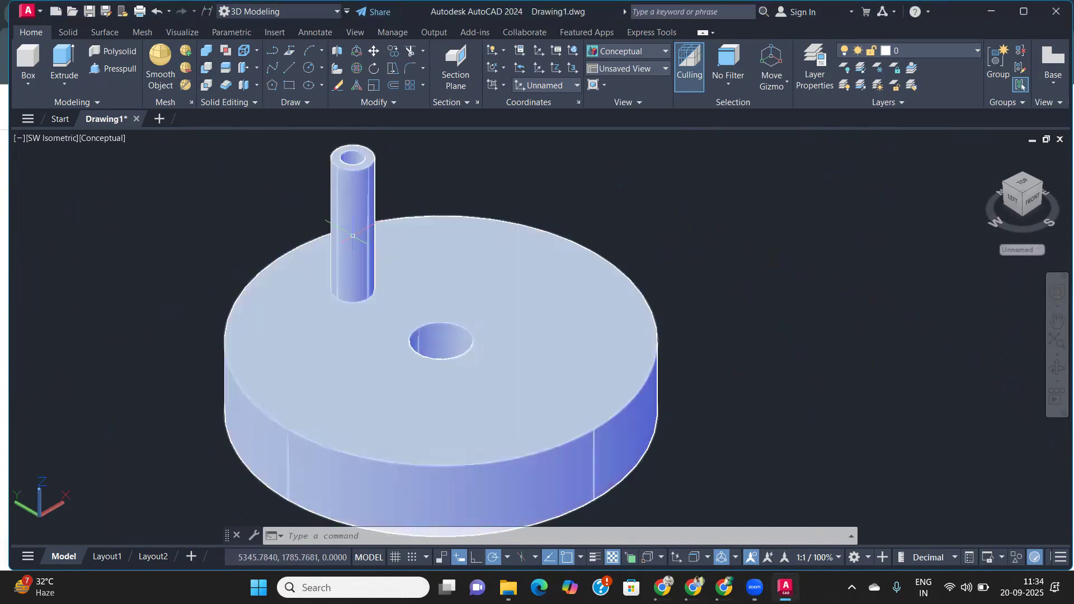
click(785, 458)
click(183, 196)
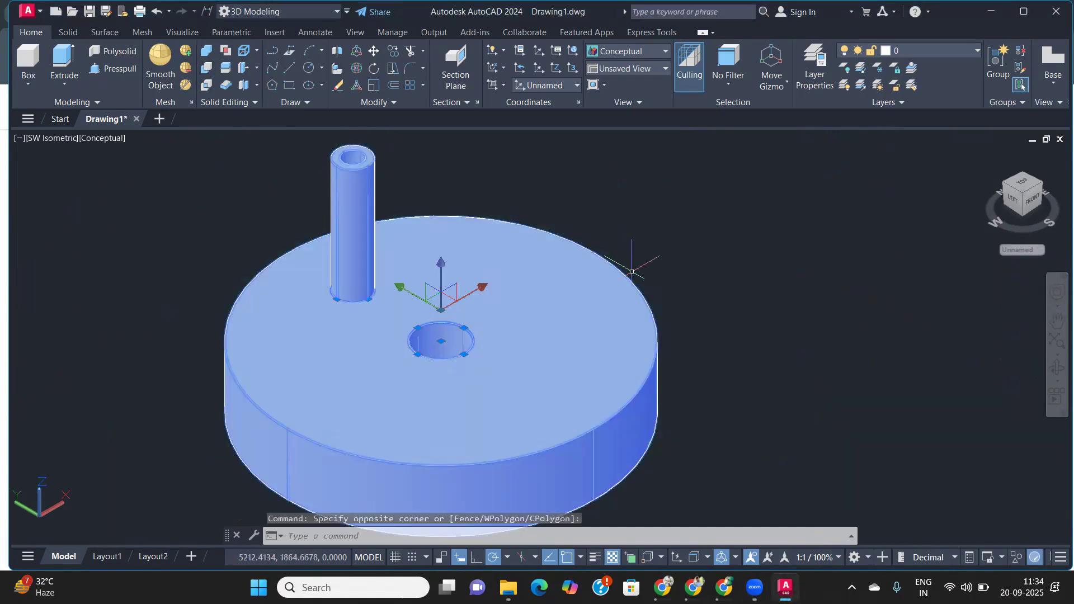
text(X)
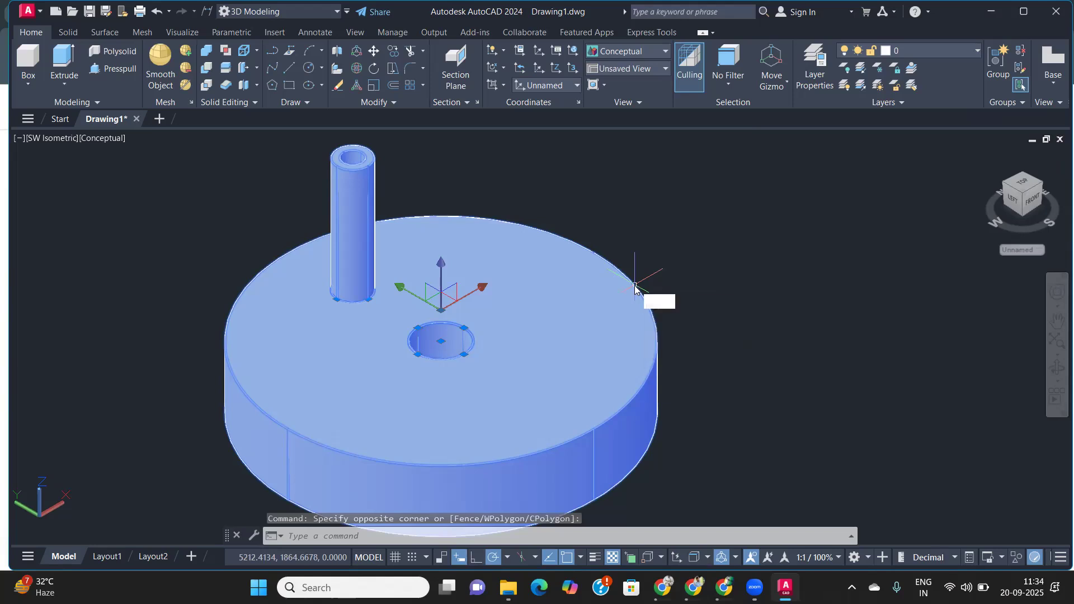
key(Return)
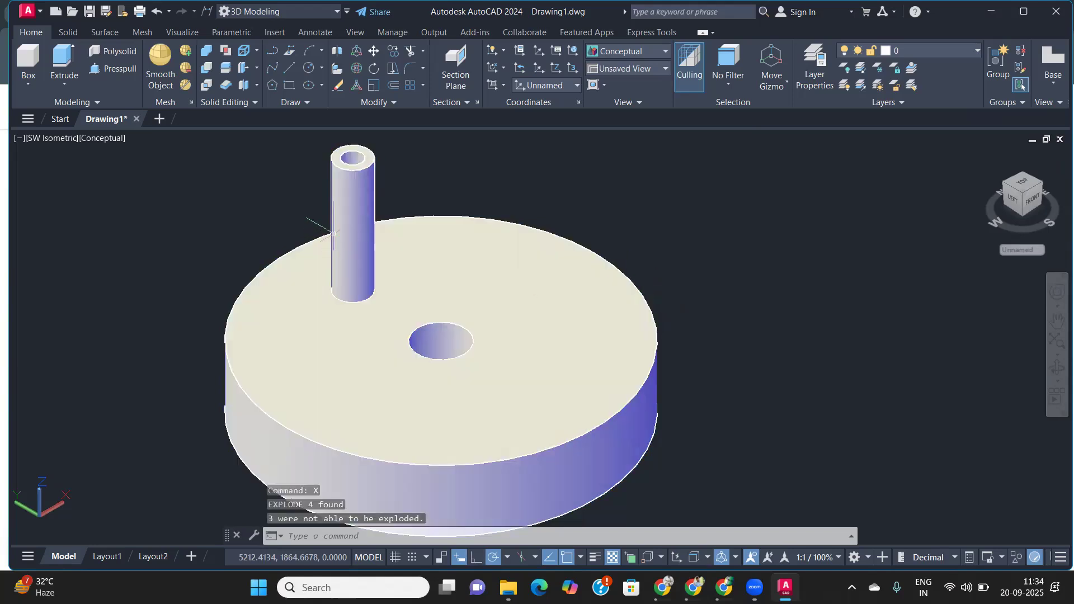
click(353, 224)
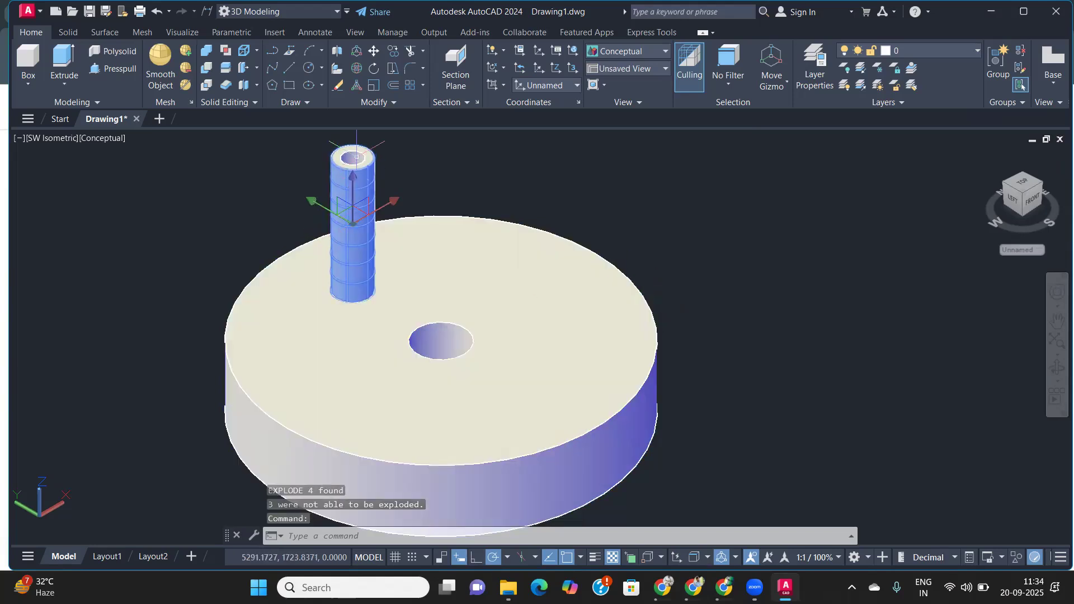
click(363, 170)
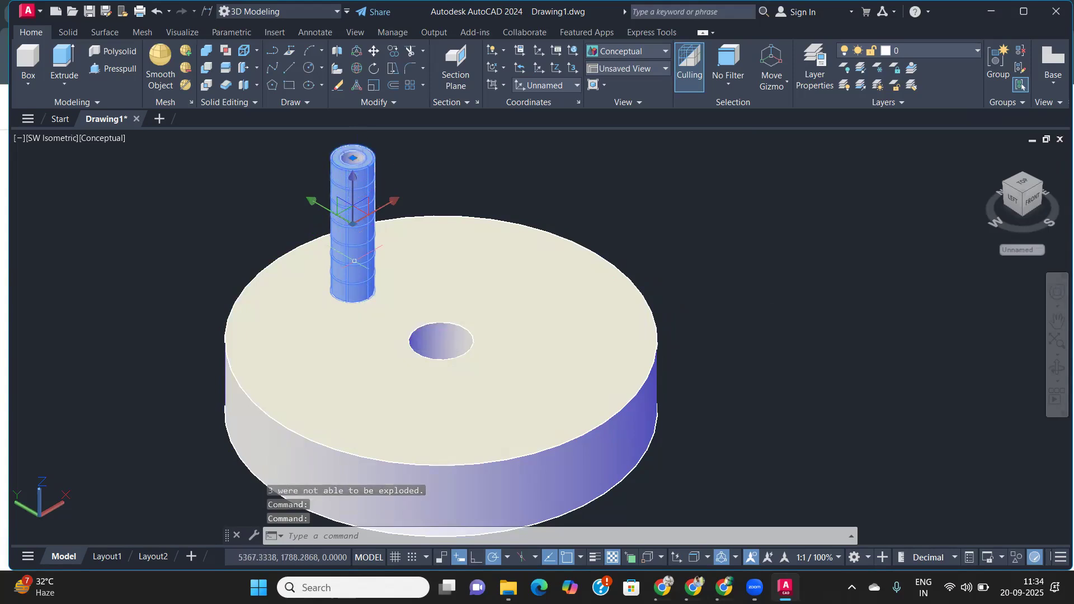
key(Escape)
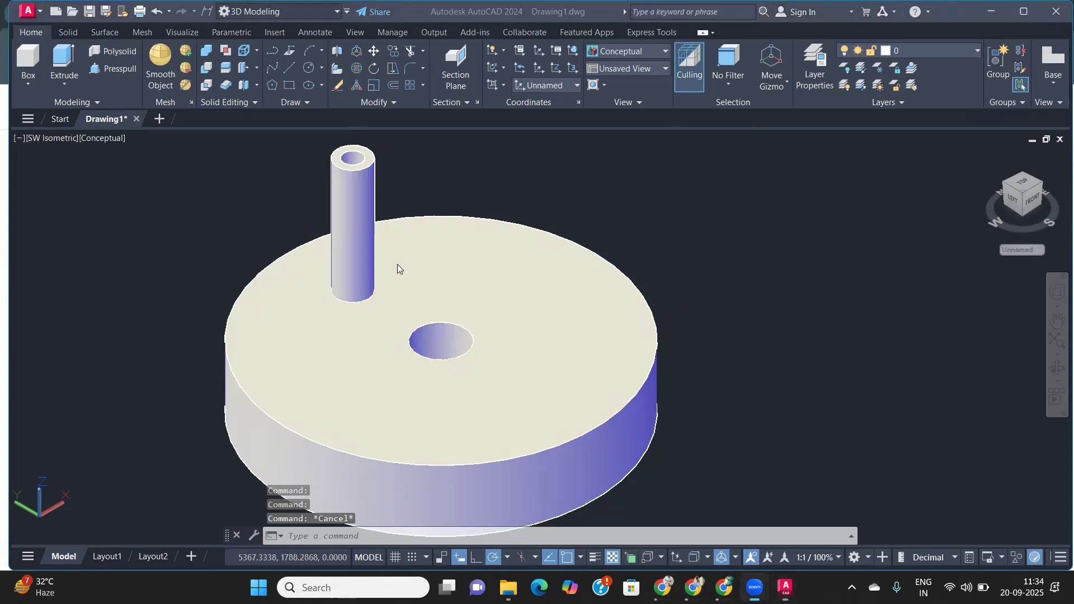
scroll(398, 264, up, 3)
click(148, 305)
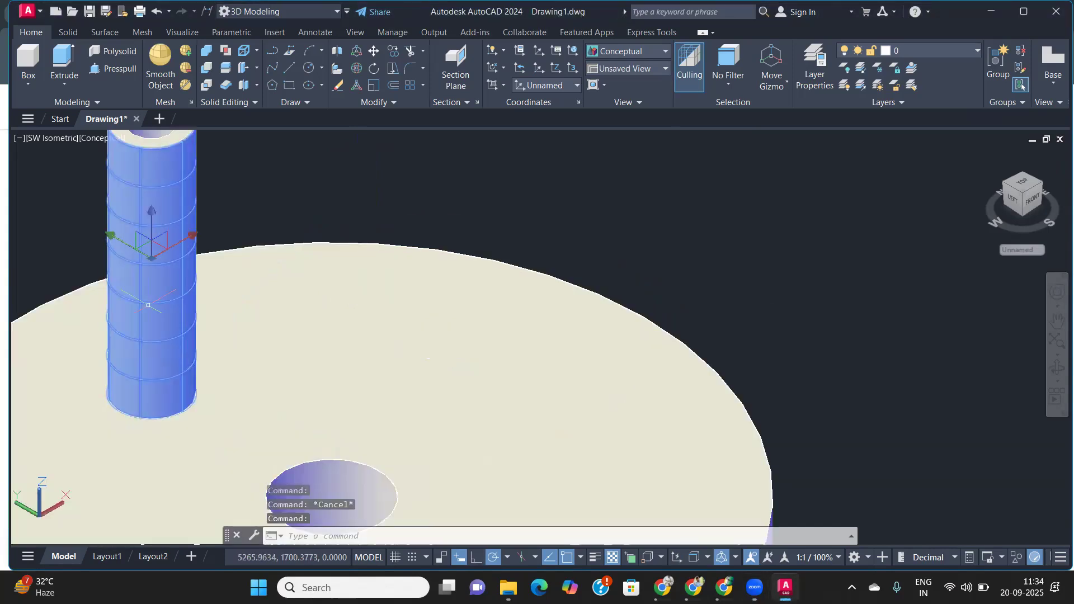
scroll(444, 392, down, 2)
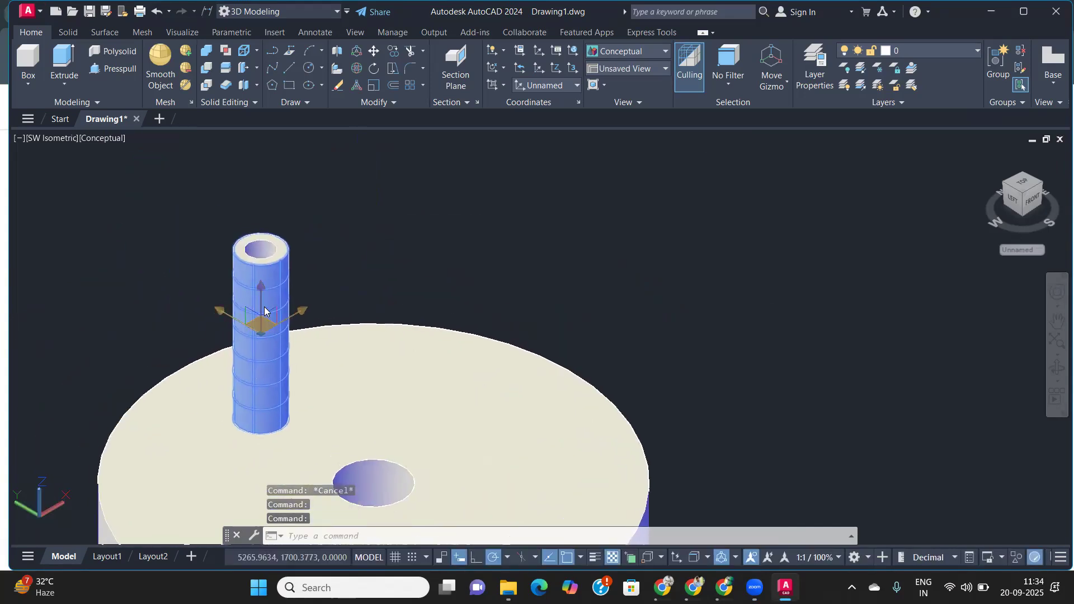
click(260, 294)
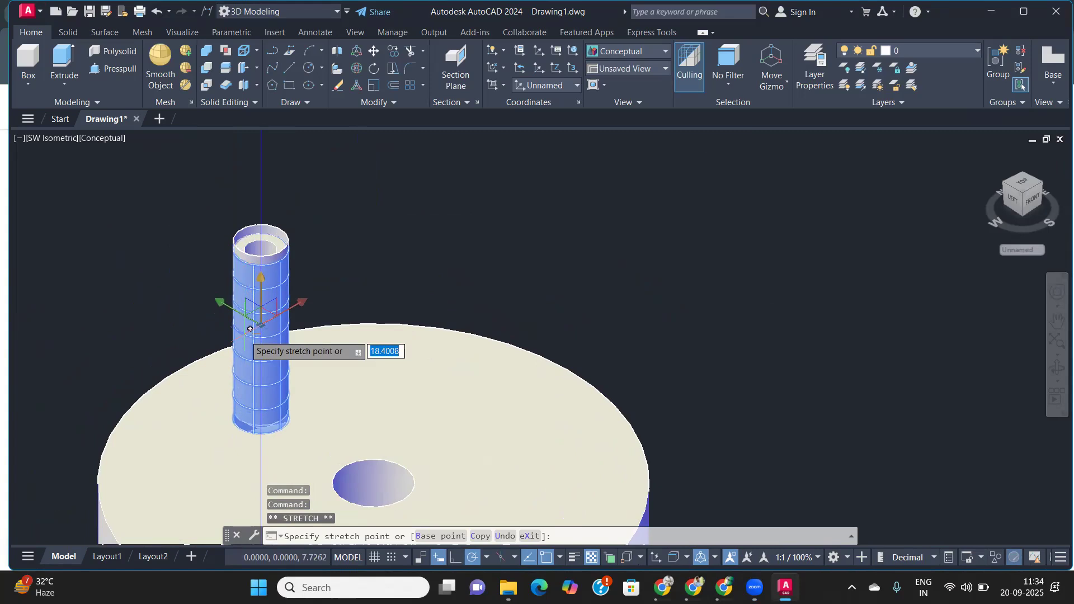
key(Escape)
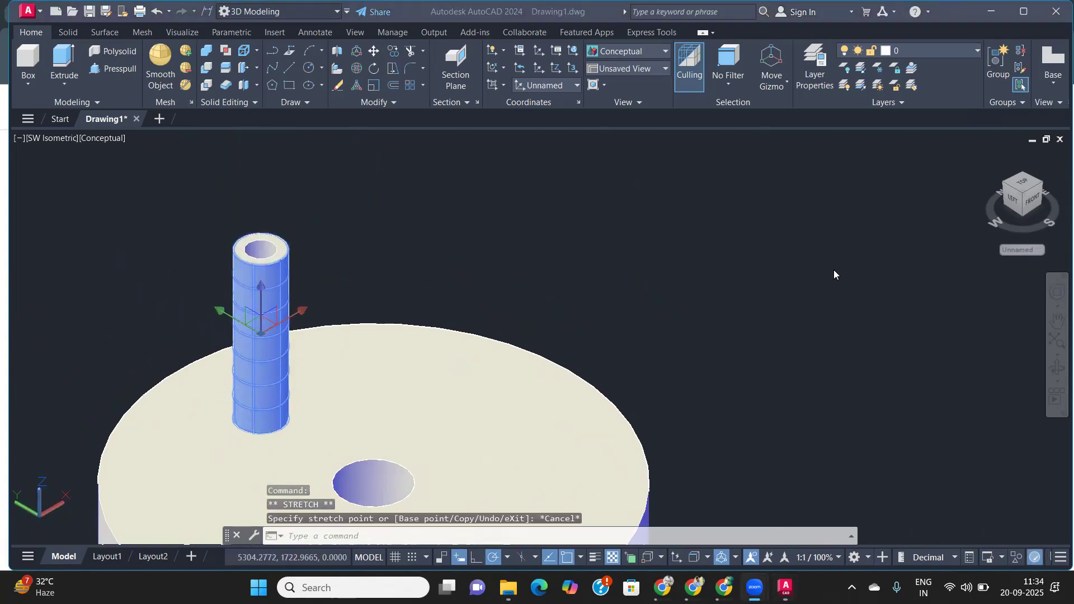
click(290, 259)
ctrl+click(279, 253)
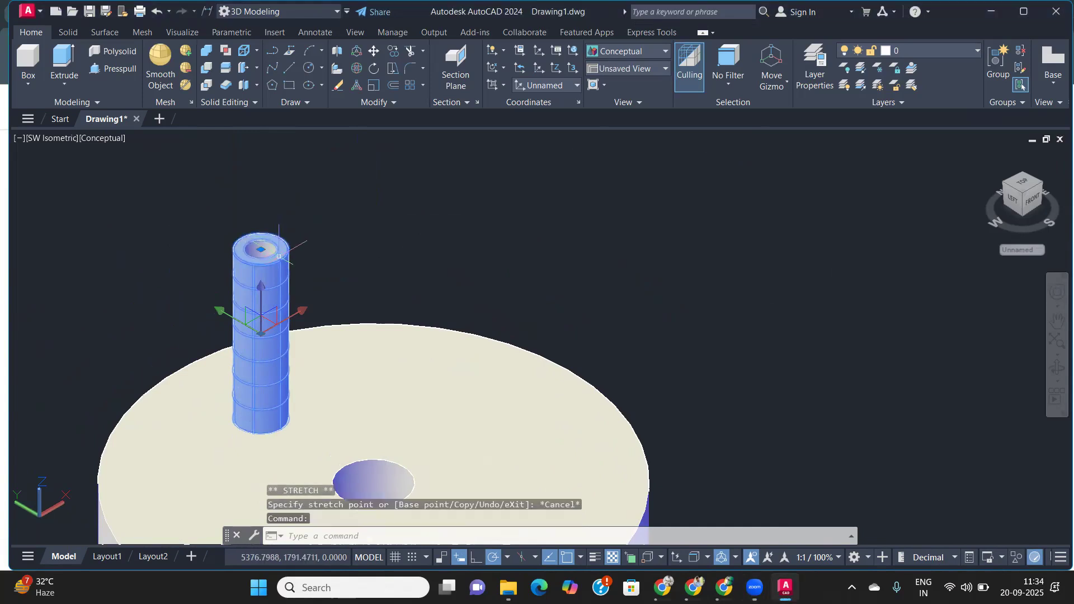
click(261, 249)
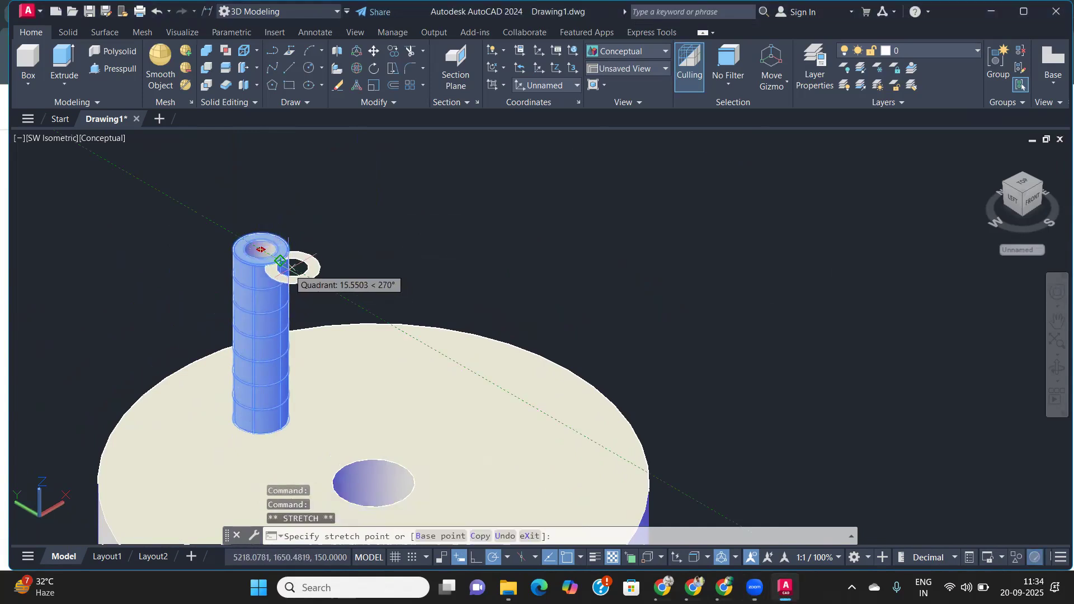
key(ctrl+z)
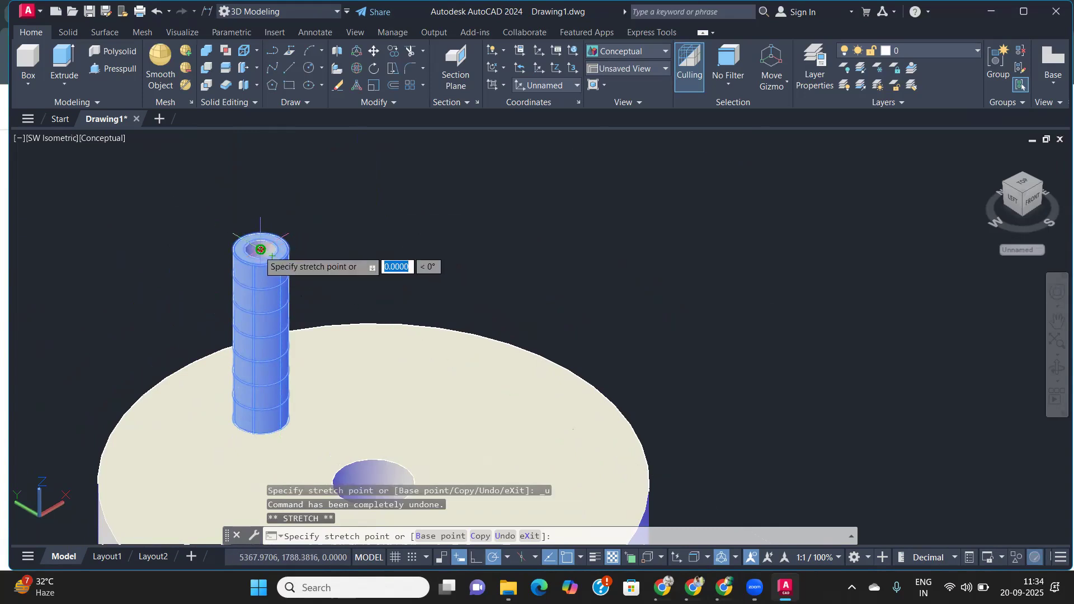
click(261, 249)
- Try to join the tube's outer wall, inner wall and top ring surfaces into one object
scroll(252, 271, up, 8)
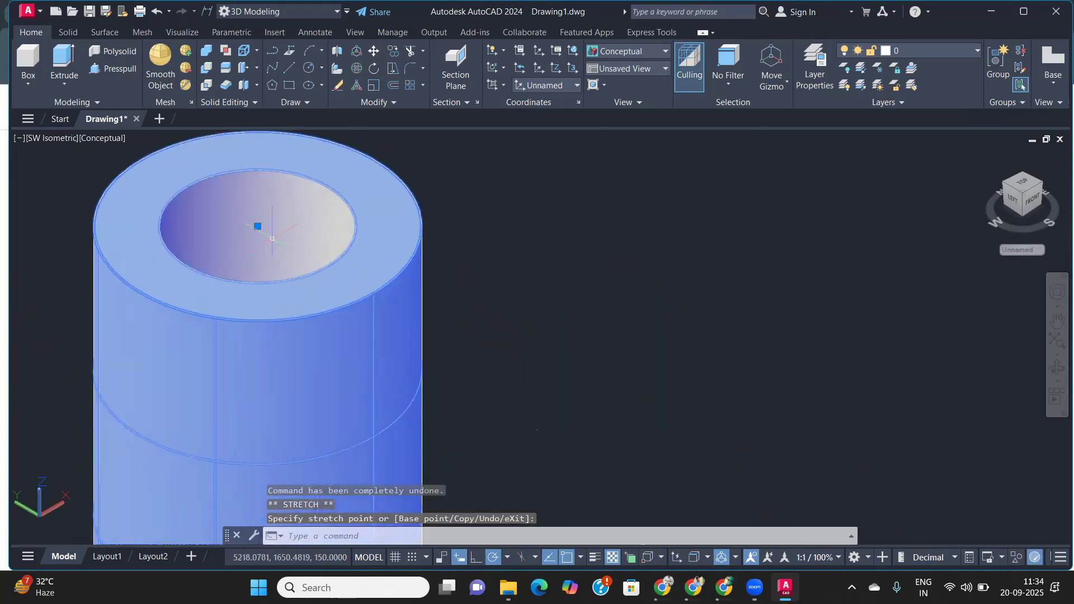
scroll(260, 265, down, 10)
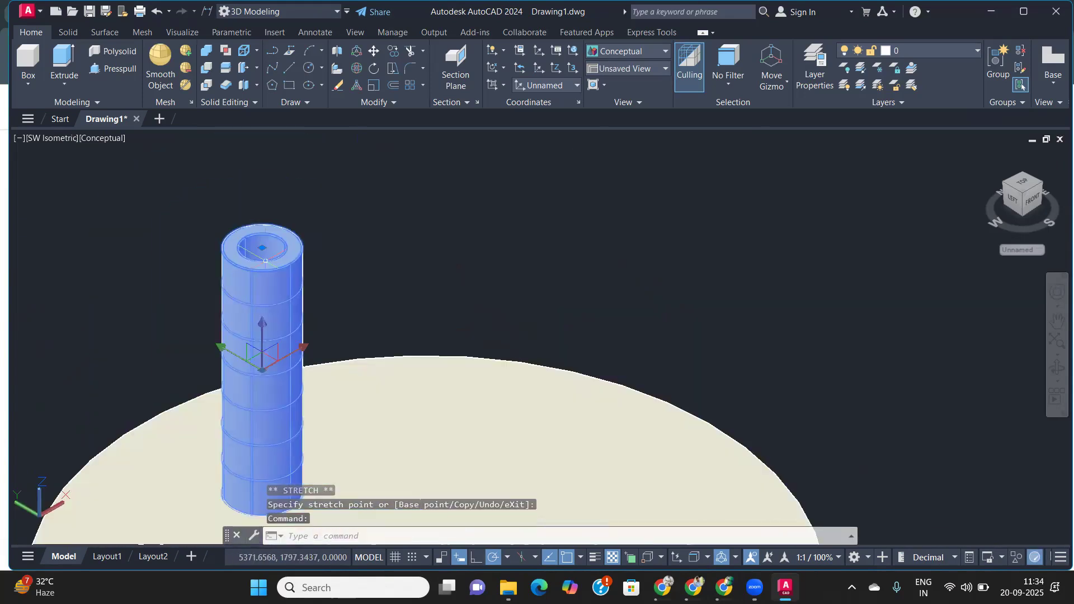
text(j)
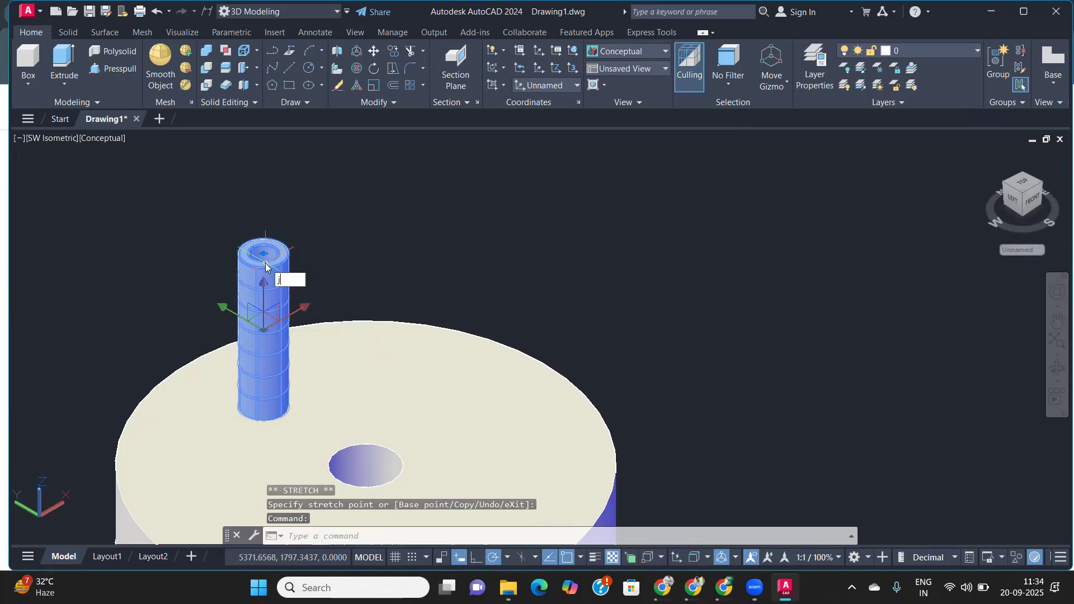
key(Return)
- Apply Union to the tube's outer wall, inner wall and top ring surfaces
click(259, 282)
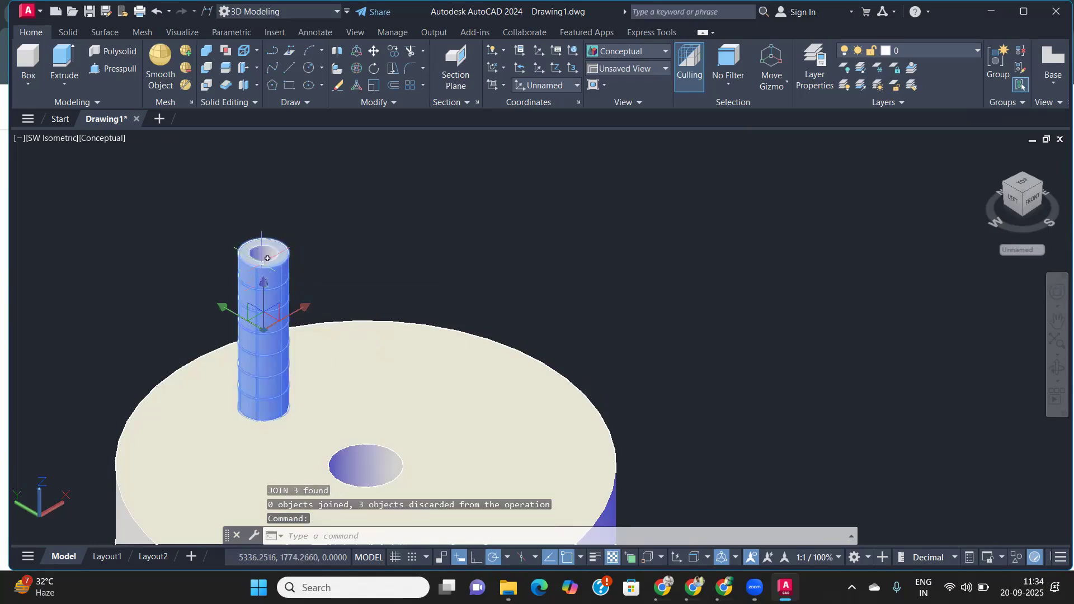
scroll(268, 258, up, 3)
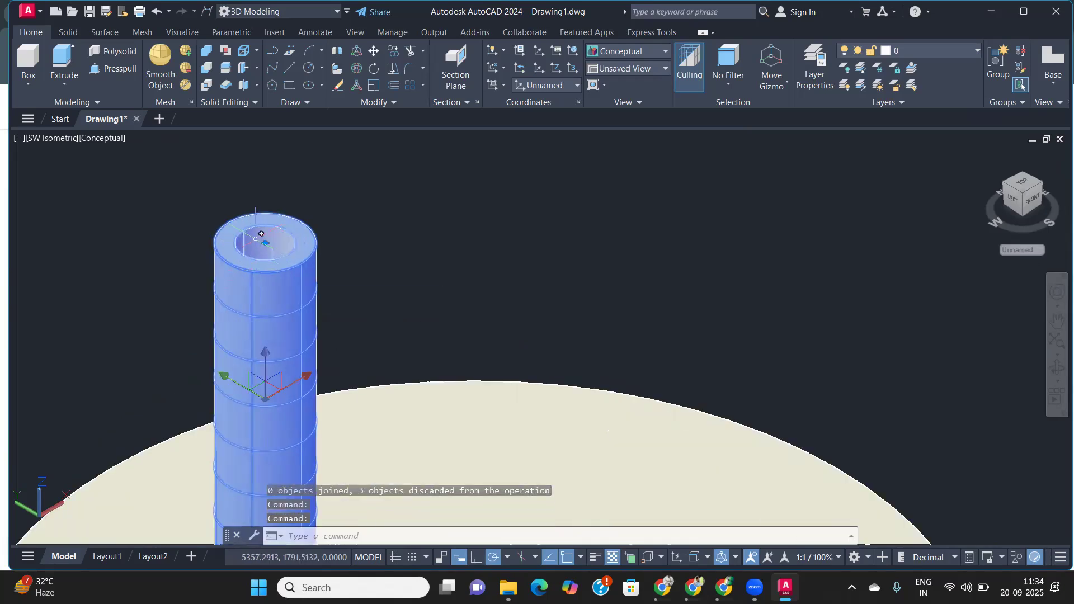
click(207, 52)
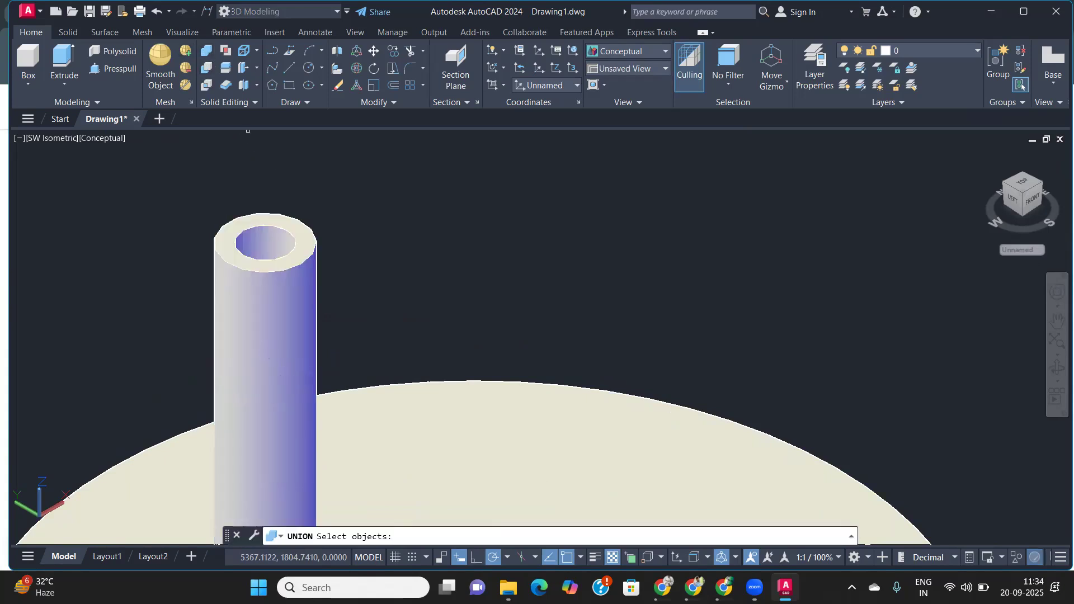
click(248, 229)
click(237, 337)
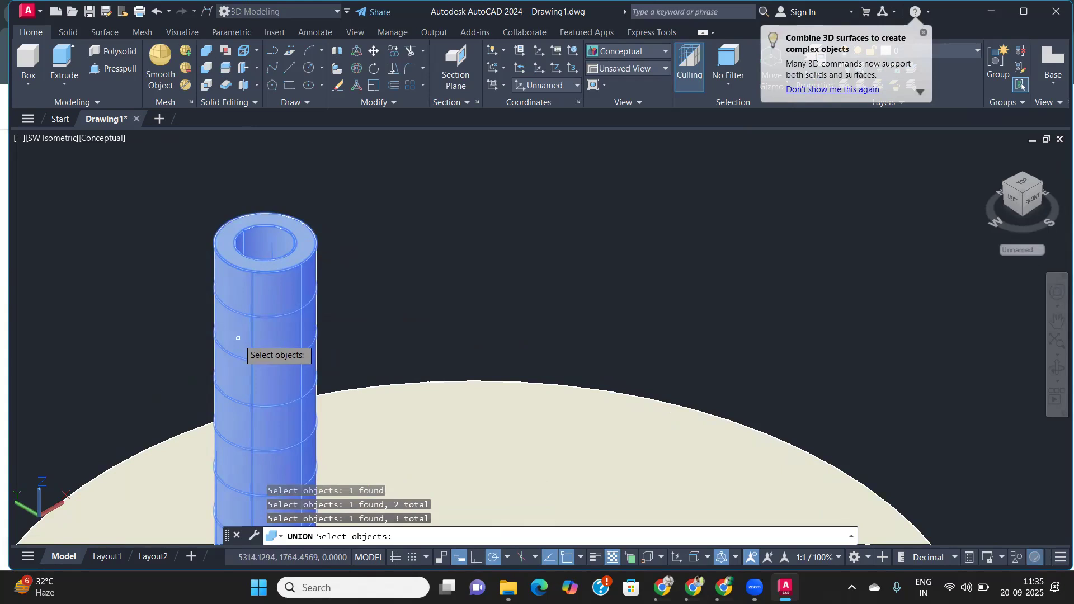
key(Return)
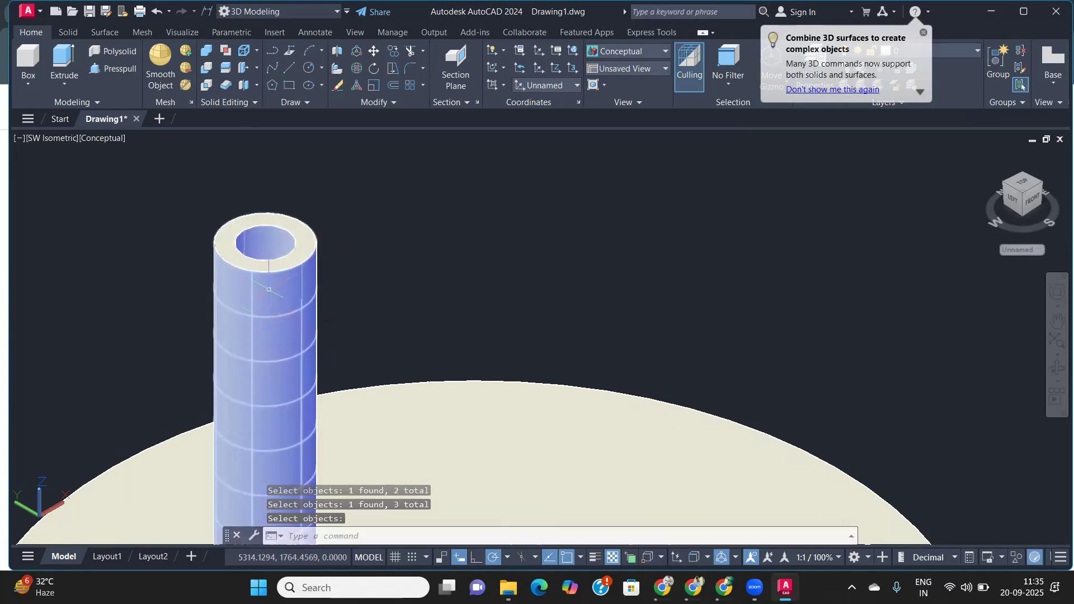
- Create a polar 3D array of the tube's walls and top ring with 6 rotated items over 360 degrees around the disc's central hole axis
scroll(269, 290, down, 3)
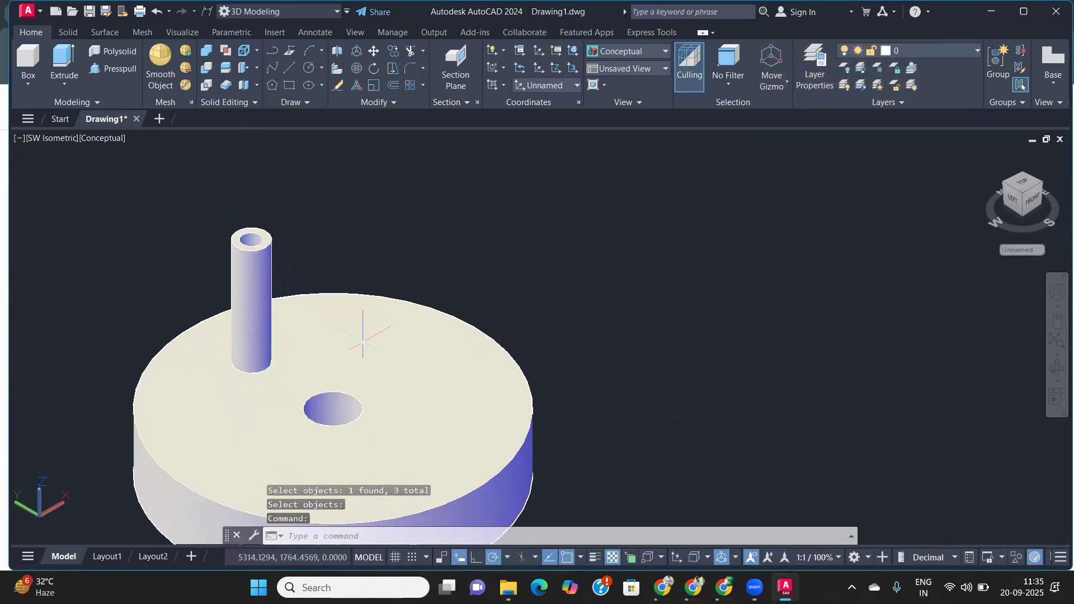
text(3D)
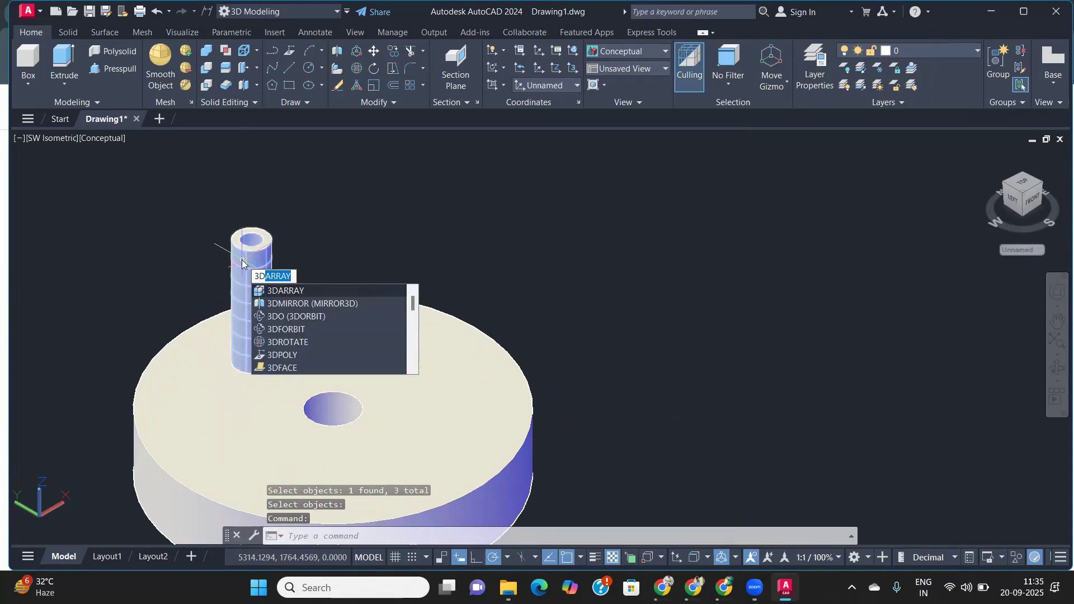
key(Return)
click(246, 257)
scroll(229, 236, up, 4)
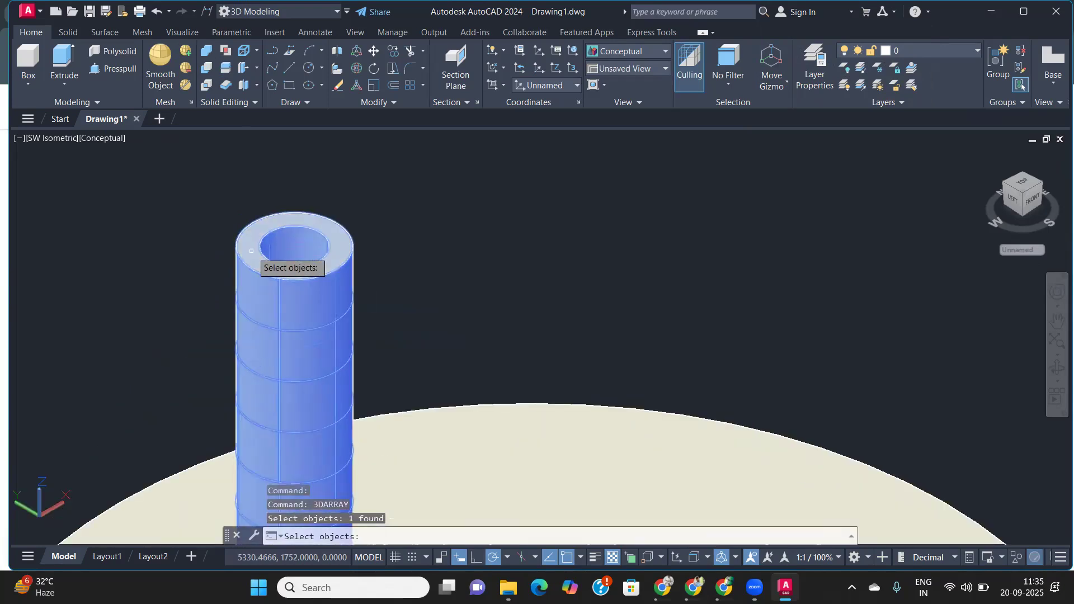
click(255, 256)
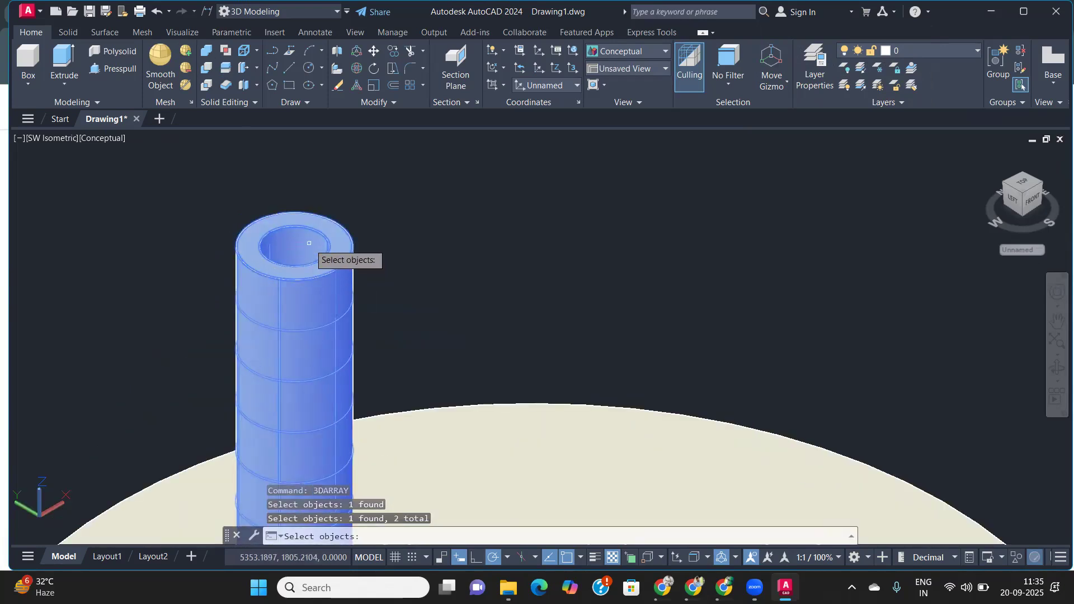
scroll(309, 243, down, 3)
mouse_move(384, 302)
shift+middle_down()
mouse_move(149, 280)
mouse_move(225, 161)
mouse_move(290, 268)
mouse_move(387, 295)
shift+middle_up()
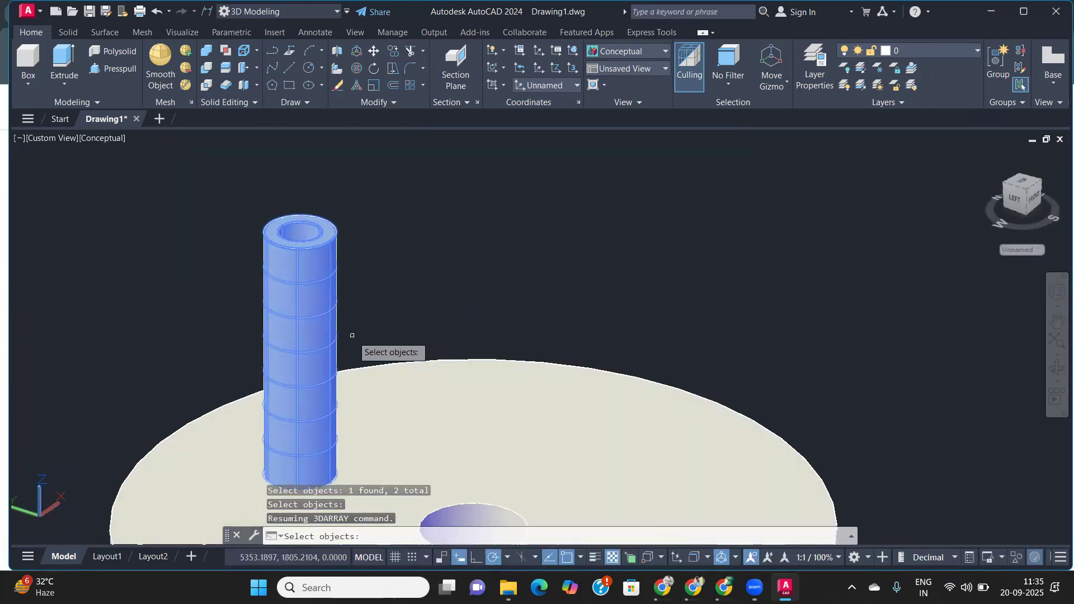
scroll(352, 335, down, 3)
scroll(302, 336, down, 1)
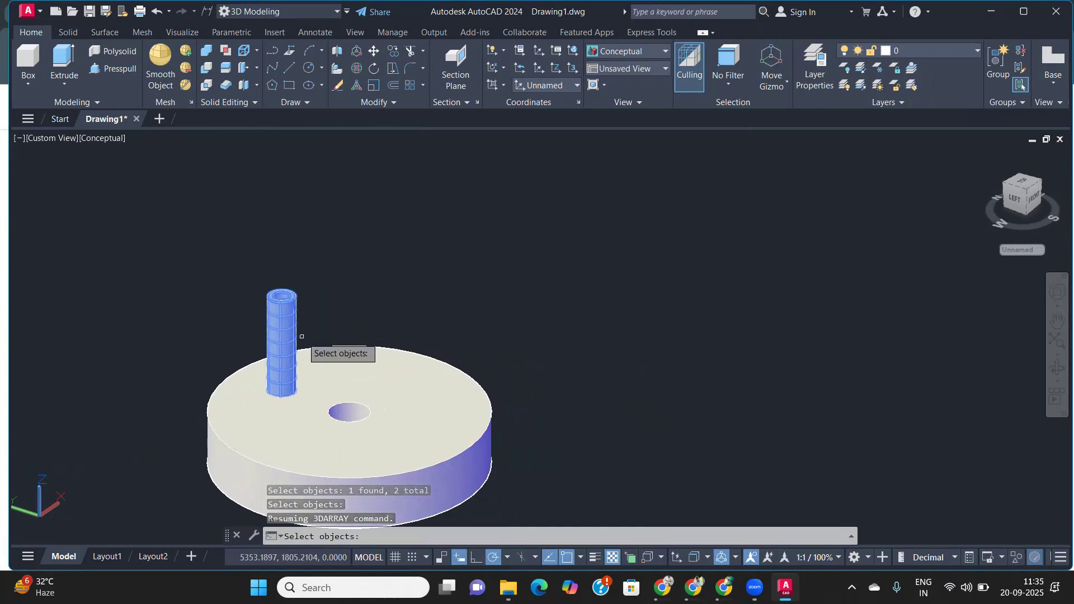
key(Return)
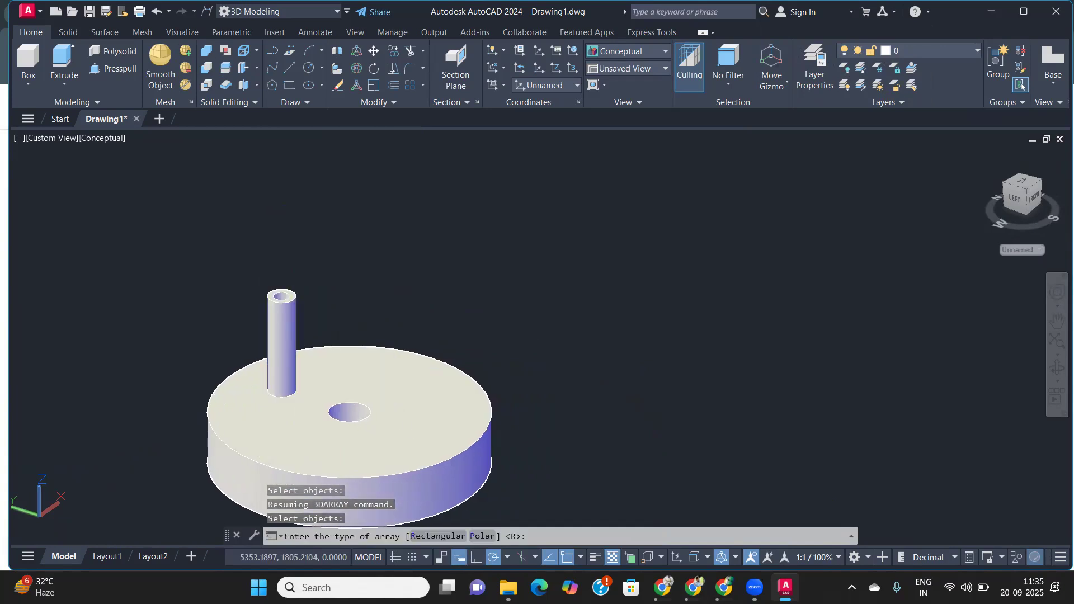
text(P)
key(Return)
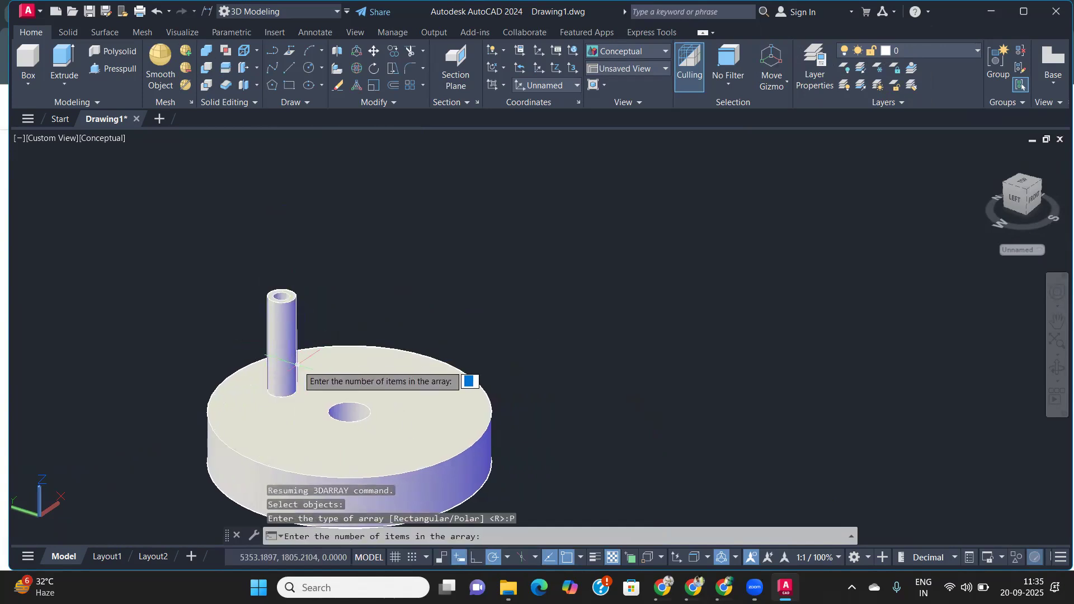
key(Return)
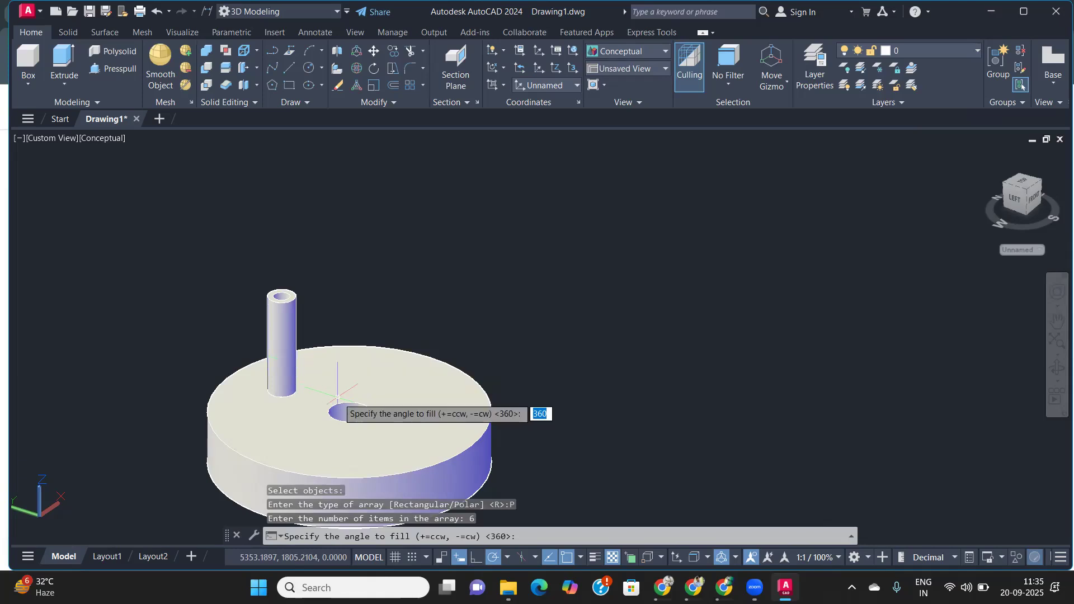
key(Return)
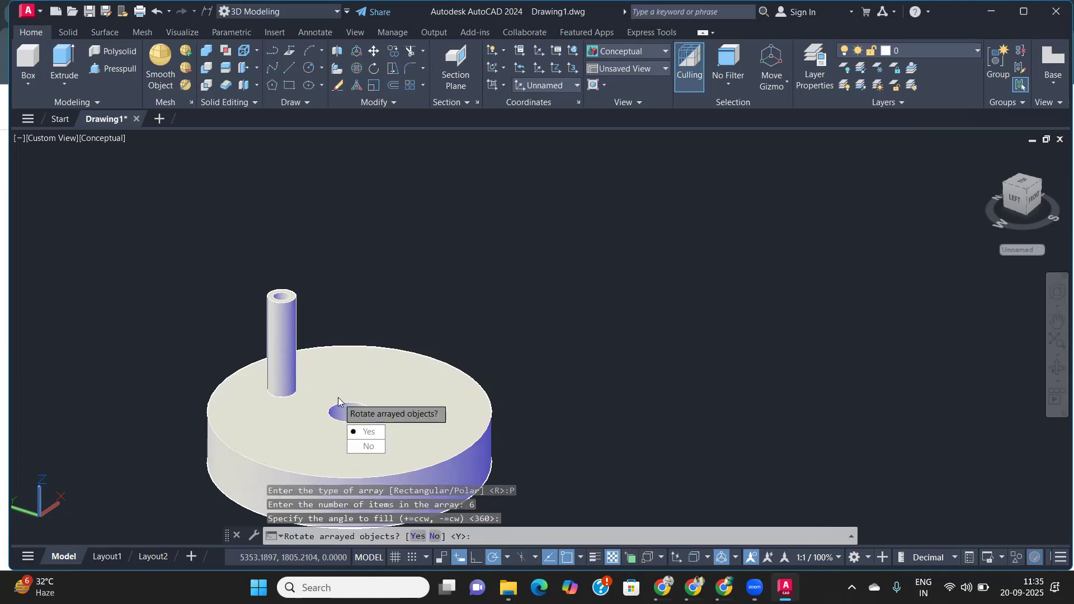
click(367, 447)
key(Return)
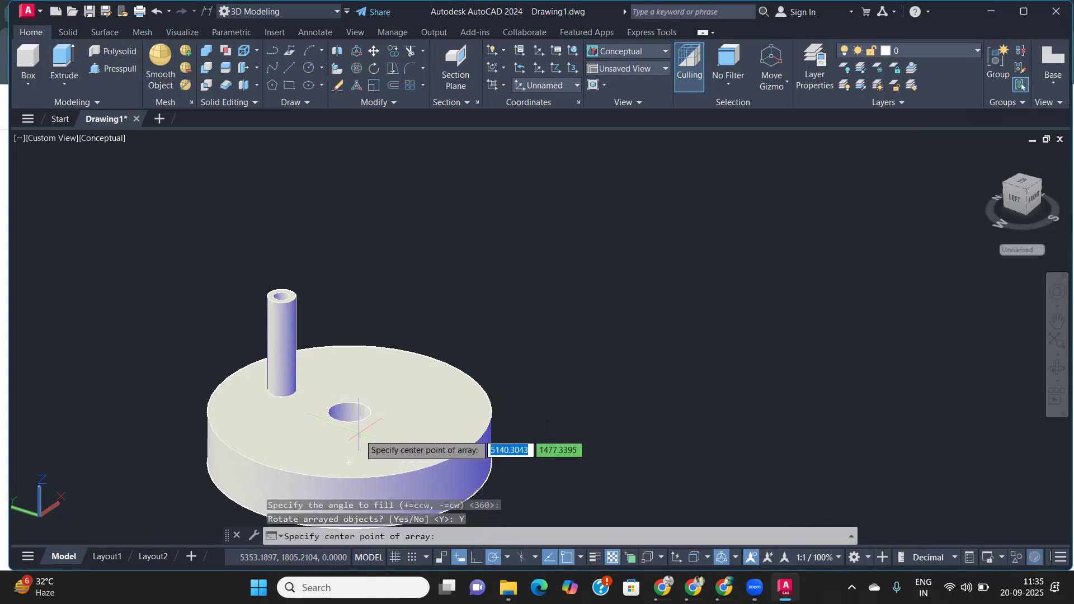
scroll(357, 425, up, 3)
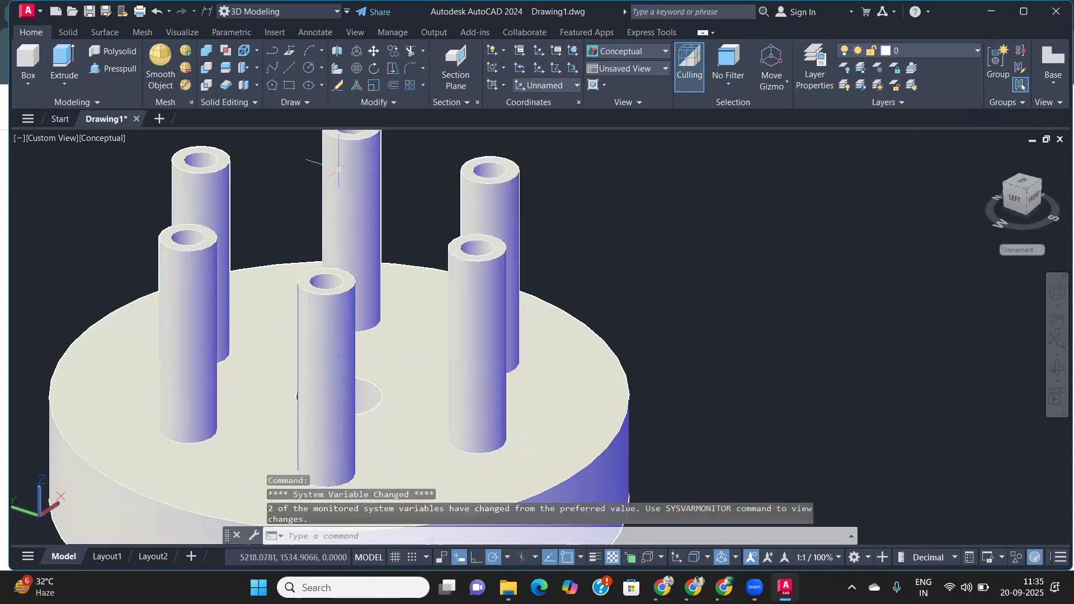
- Examine the disc and its arrayed tubes from the front, from above and from several oblique angles
shift+middle_drag(393, 391, 296, 412)
scroll(326, 394, up, 3)
scroll(363, 372, down, 6)
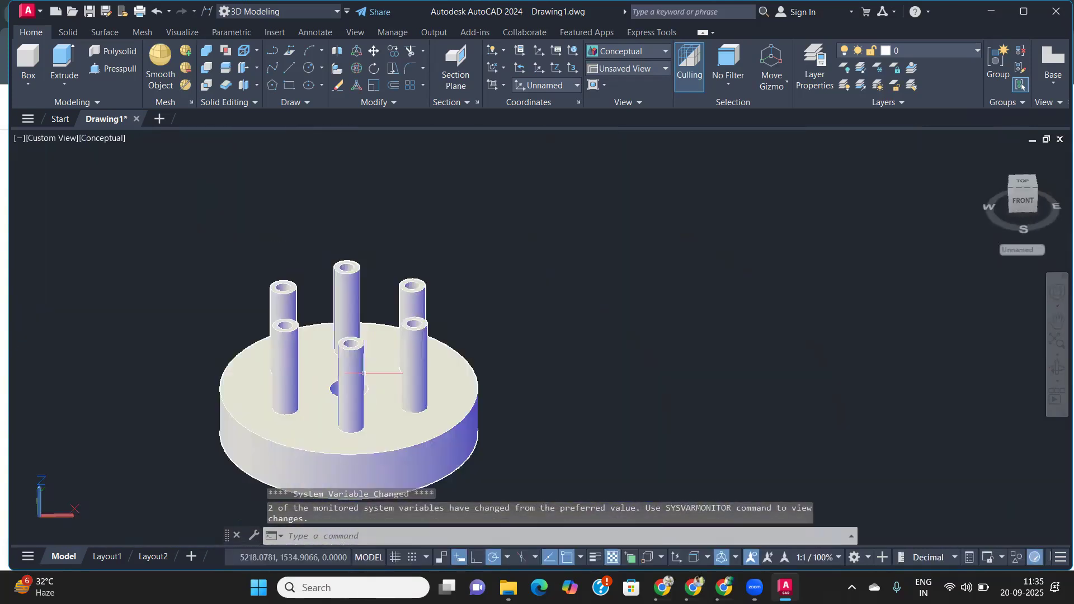
shift+middle_drag(368, 372, 379, 386)
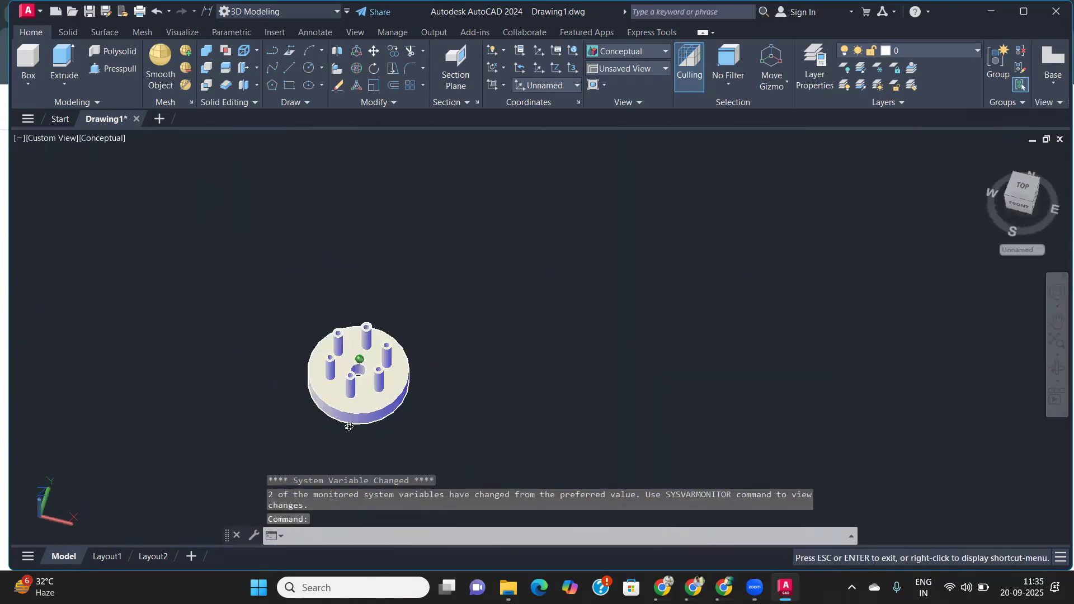
shift+middle_drag(283, 433, 390, 423)
shift+middle_drag(227, 429, 185, 431)
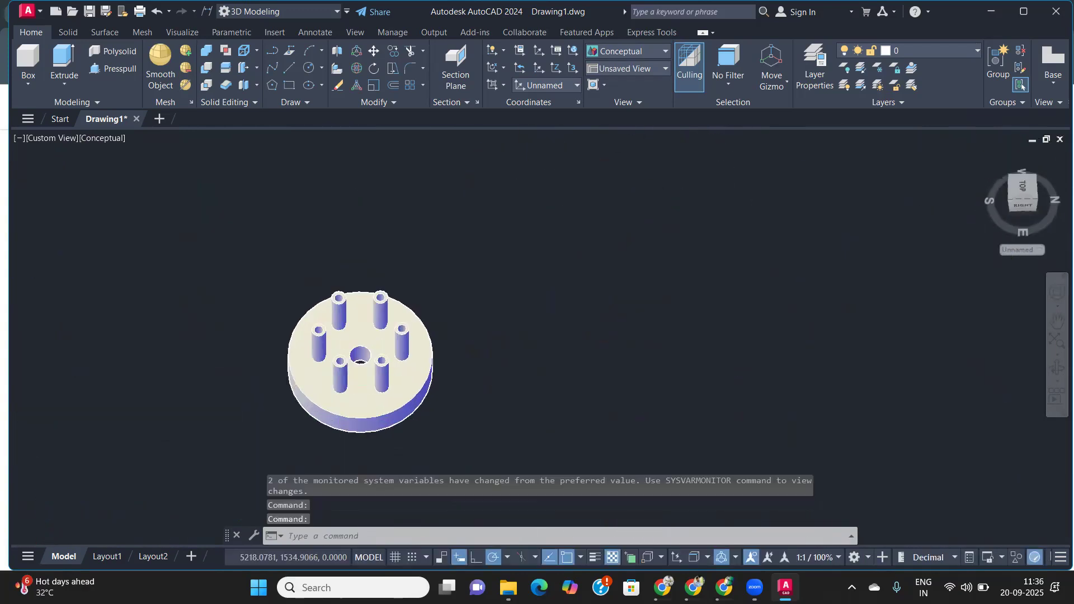
scroll(360, 362, up, 3)
shift+middle_drag(364, 392, 345, 412)
scroll(397, 322, down, 5)
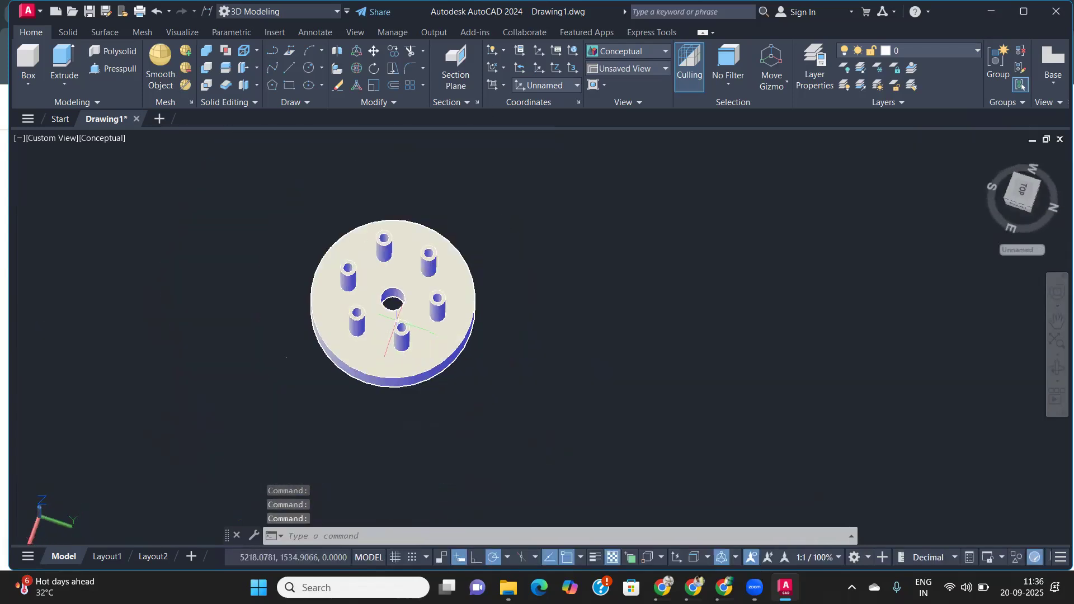
scroll(467, 270, up, 4)
shift+middle_drag(319, 363, 703, 304)
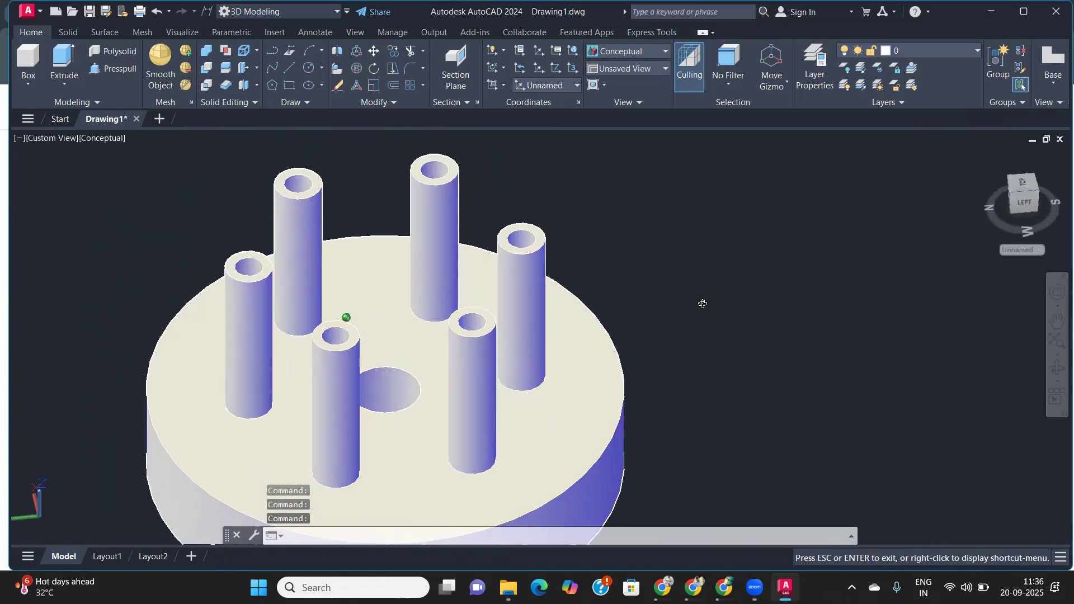
scroll(552, 340, down, 4)
- Review the disc model alongside the other cube and block arrays in the drawing
middle_drag(553, 340, 228, 331)
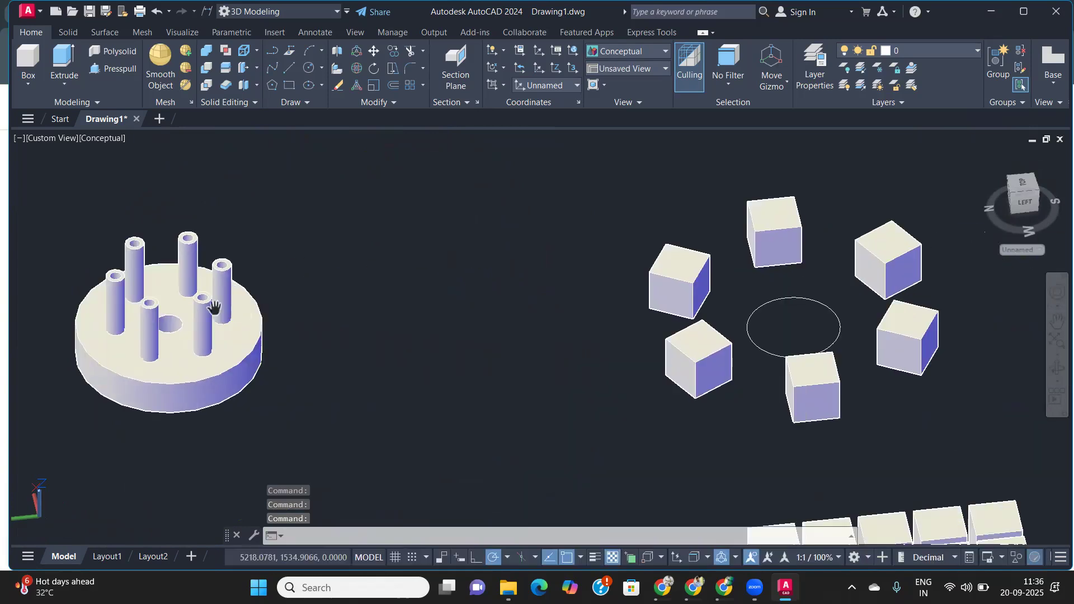
scroll(229, 320, down, 3)
middle_drag(615, 372, 492, 266)
shift+middle_drag(156, 463, 282, 309)
scroll(391, 441, up, 4)
scroll(282, 308, down, 8)
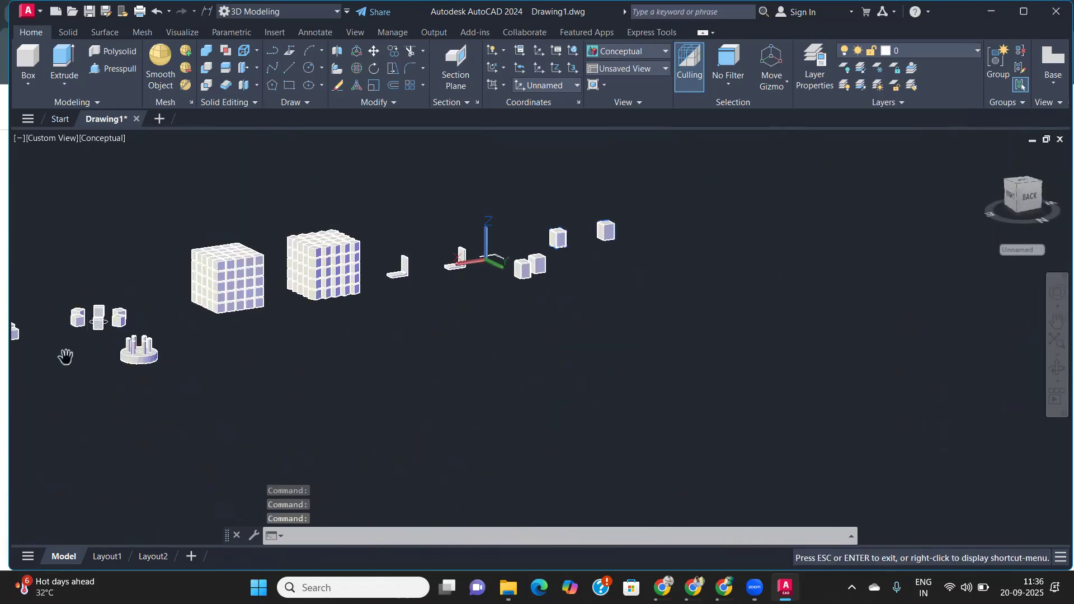
key(Escape)
scroll(65, 357, up, 5)
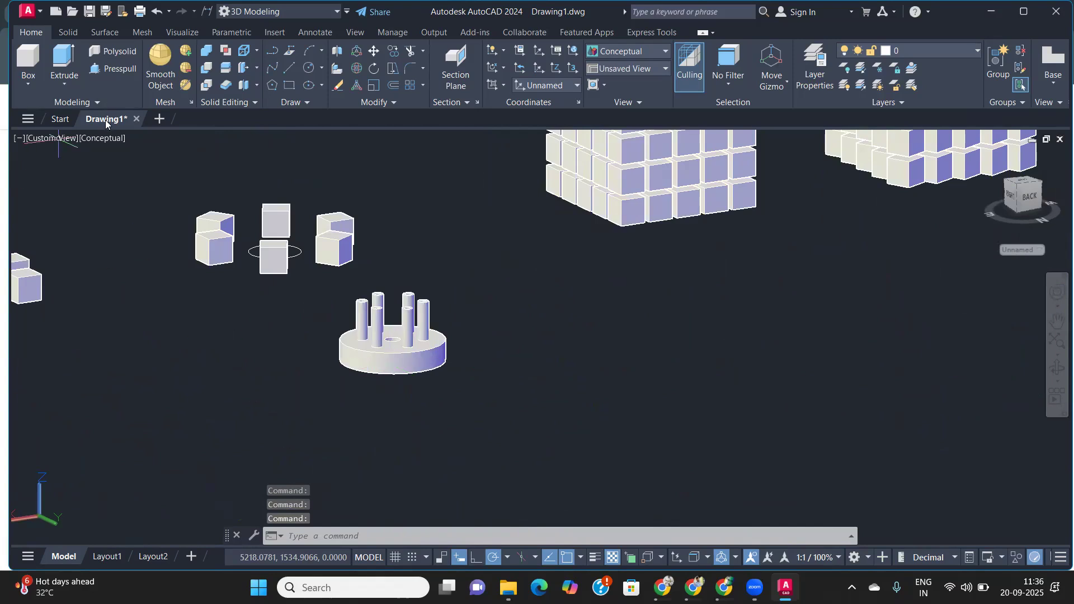
- Switch the visual style to Realistic and inspect the disc with its tubes up close
click(102, 141)
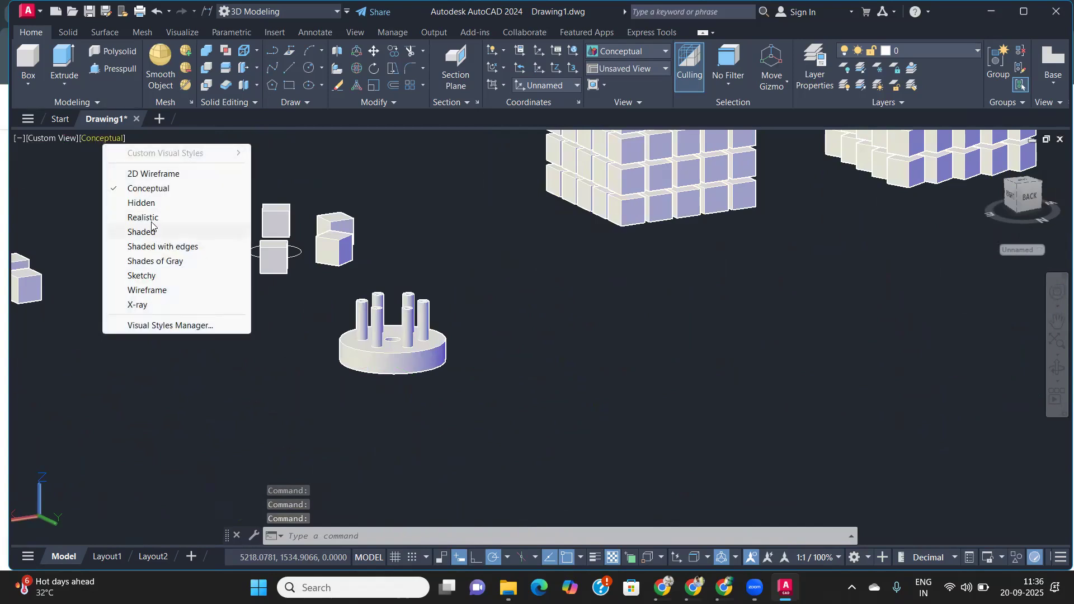
click(154, 219)
shift+middle_drag(433, 394, 493, 417)
scroll(563, 474, up, 4)
scroll(562, 474, up, 2)
shift+middle_drag(562, 474, 555, 429)
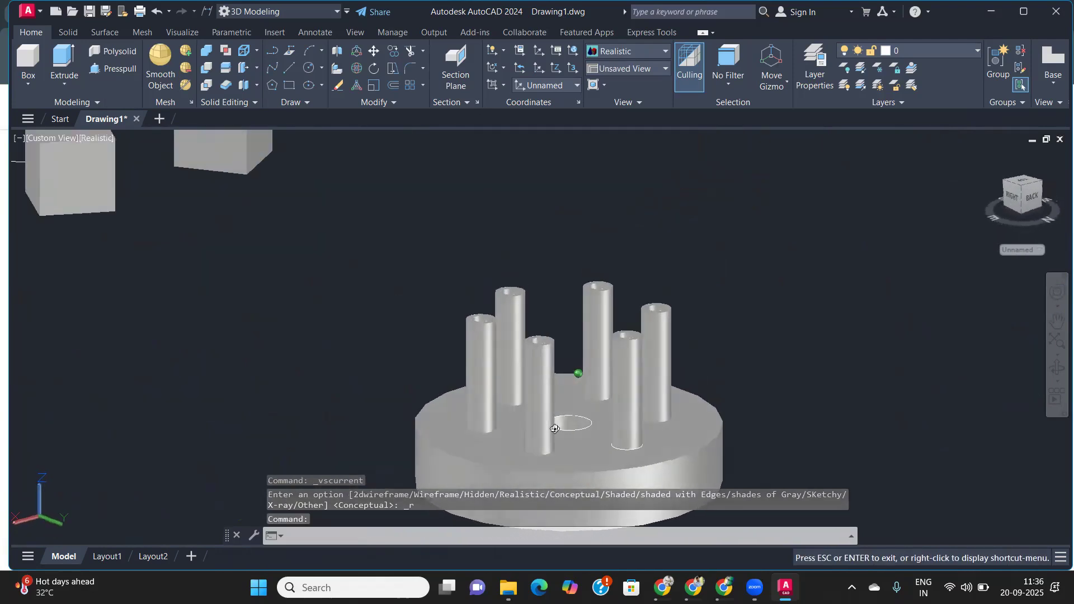
- Return the visual style to Conceptual and view the disc together with the cube arrays from above
click(92, 138)
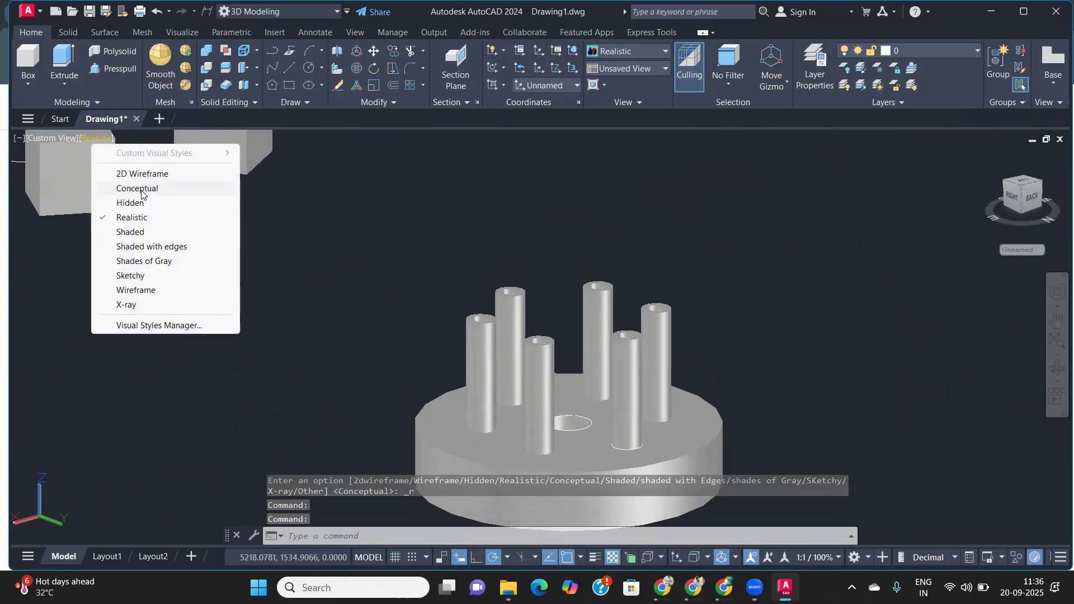
click(142, 192)
scroll(541, 343, down, 5)
shift+middle_drag(541, 343, 527, 393)
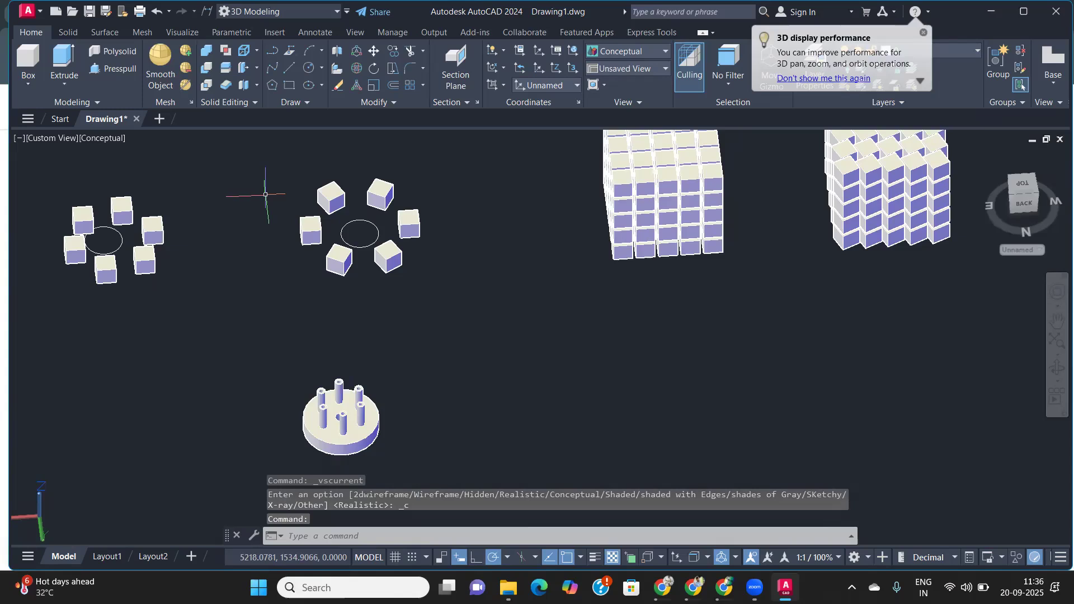